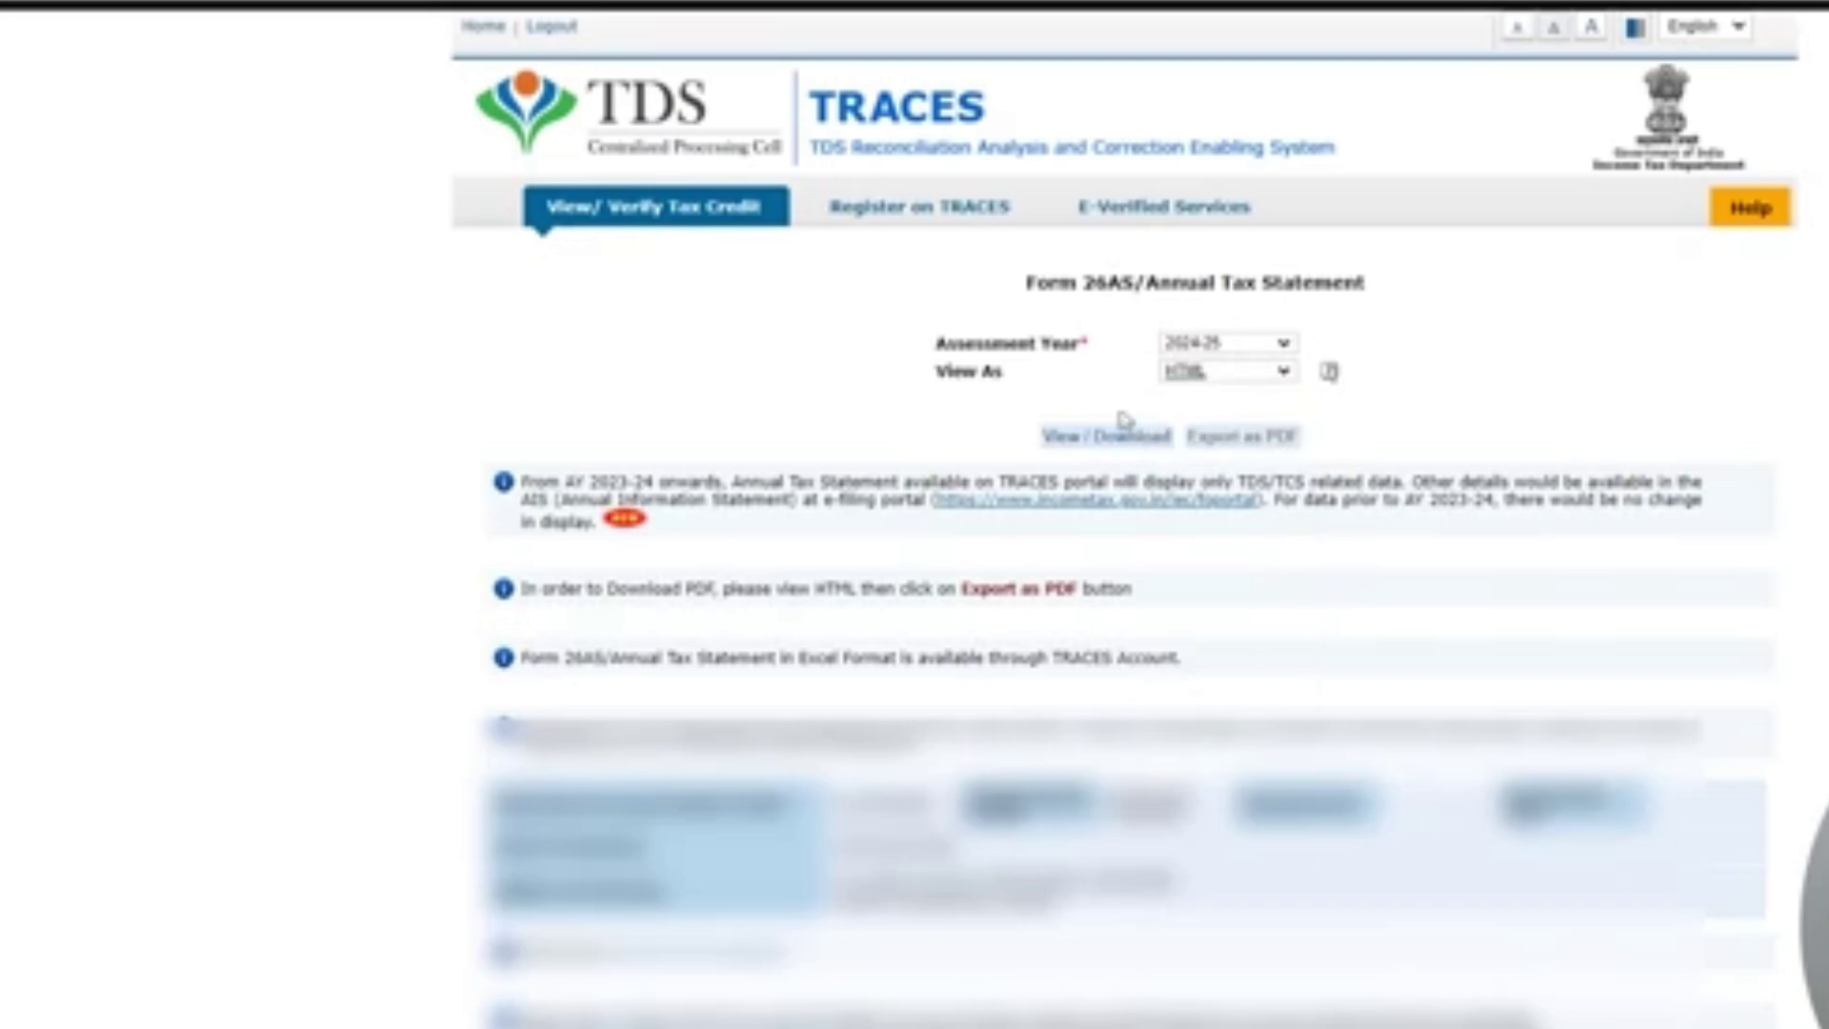
View the Form 26AS annual tax statement for assessment year 2024-25 in HTML format and look through it
click(1154, 438)
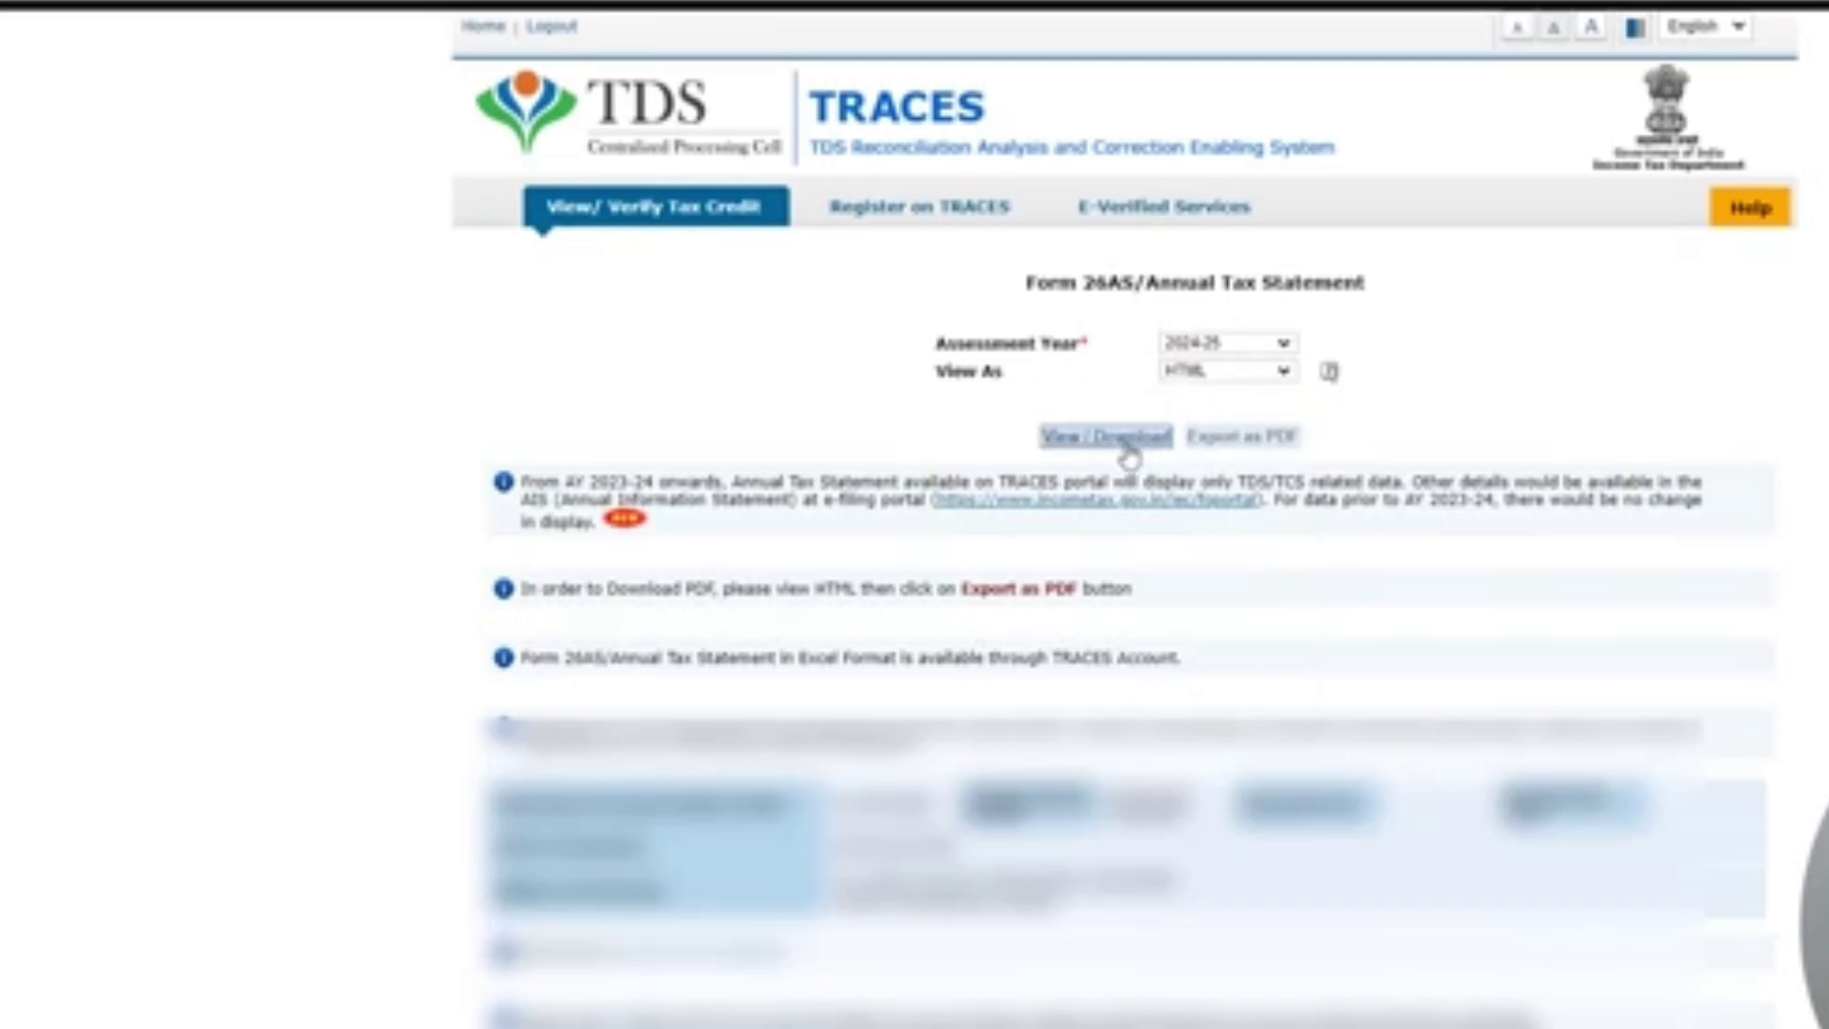
scroll(1262, 633, down, 5)
scroll(1262, 655, down, 3)
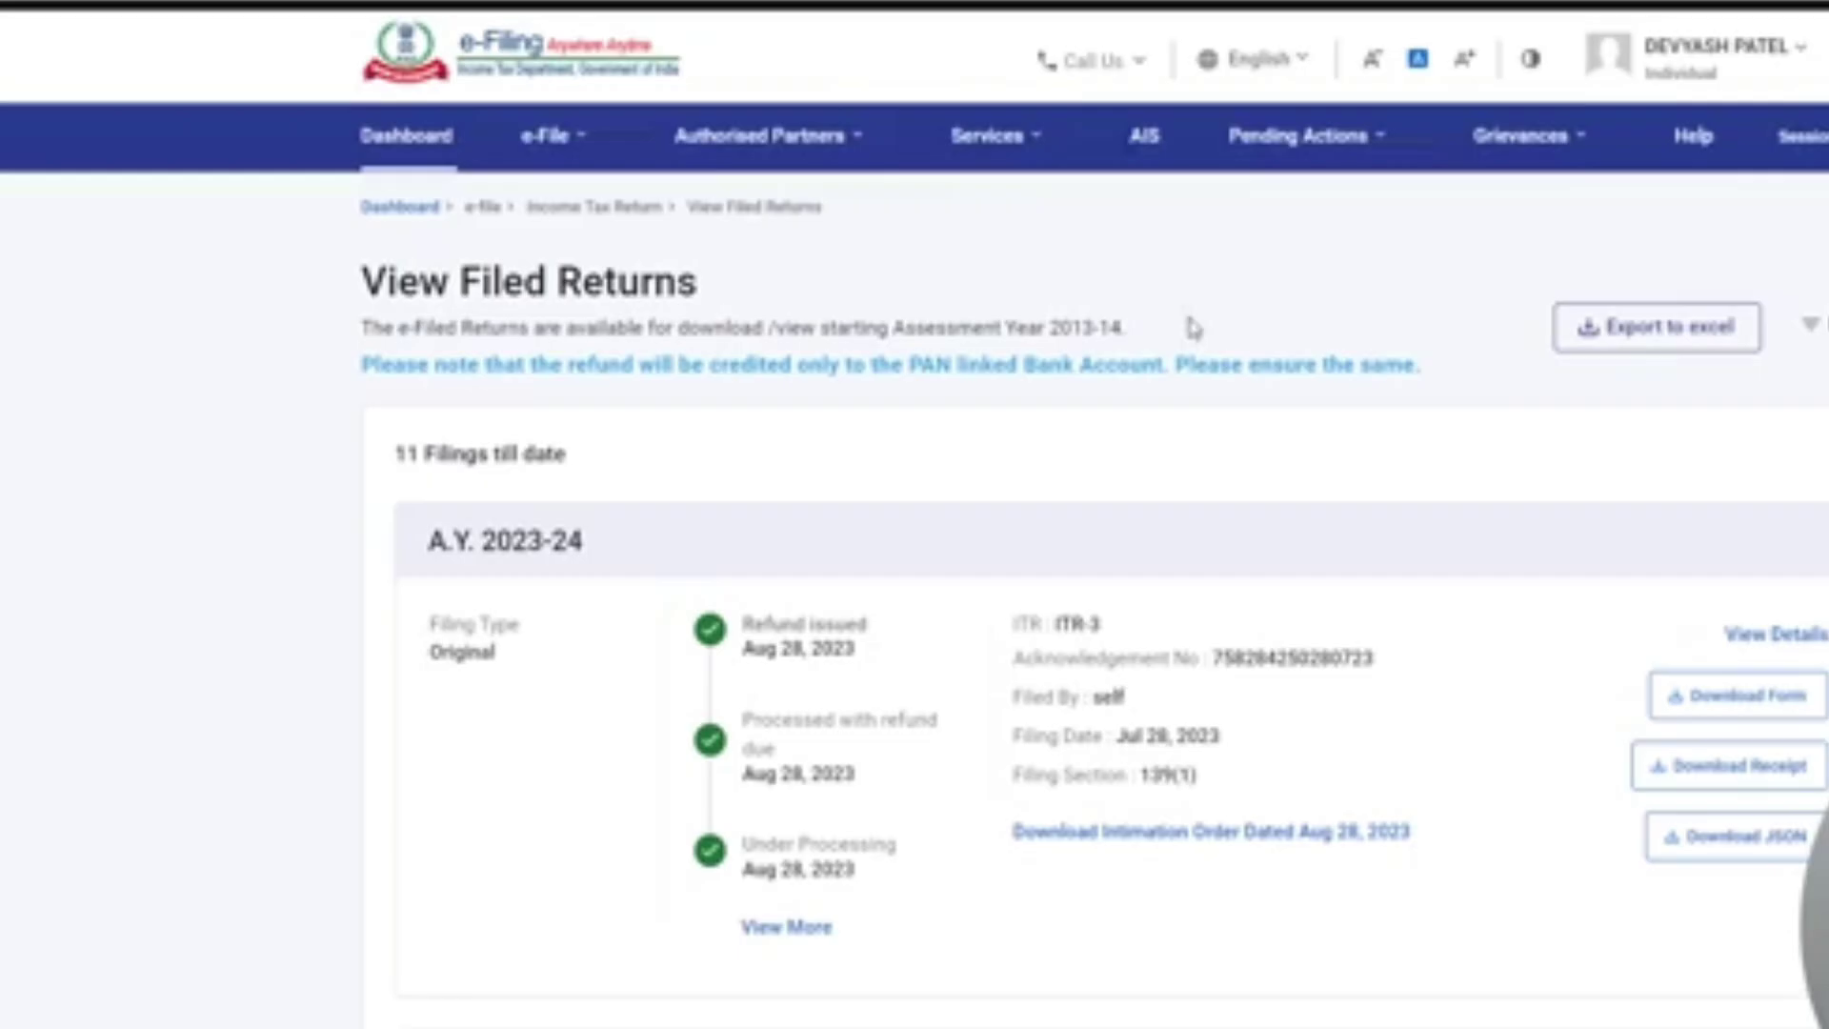
Open the Taxpayer Information Summary for F.Y. 2023-24 on the AIS compliance portal and review its information categories
click(1153, 151)
click(1347, 759)
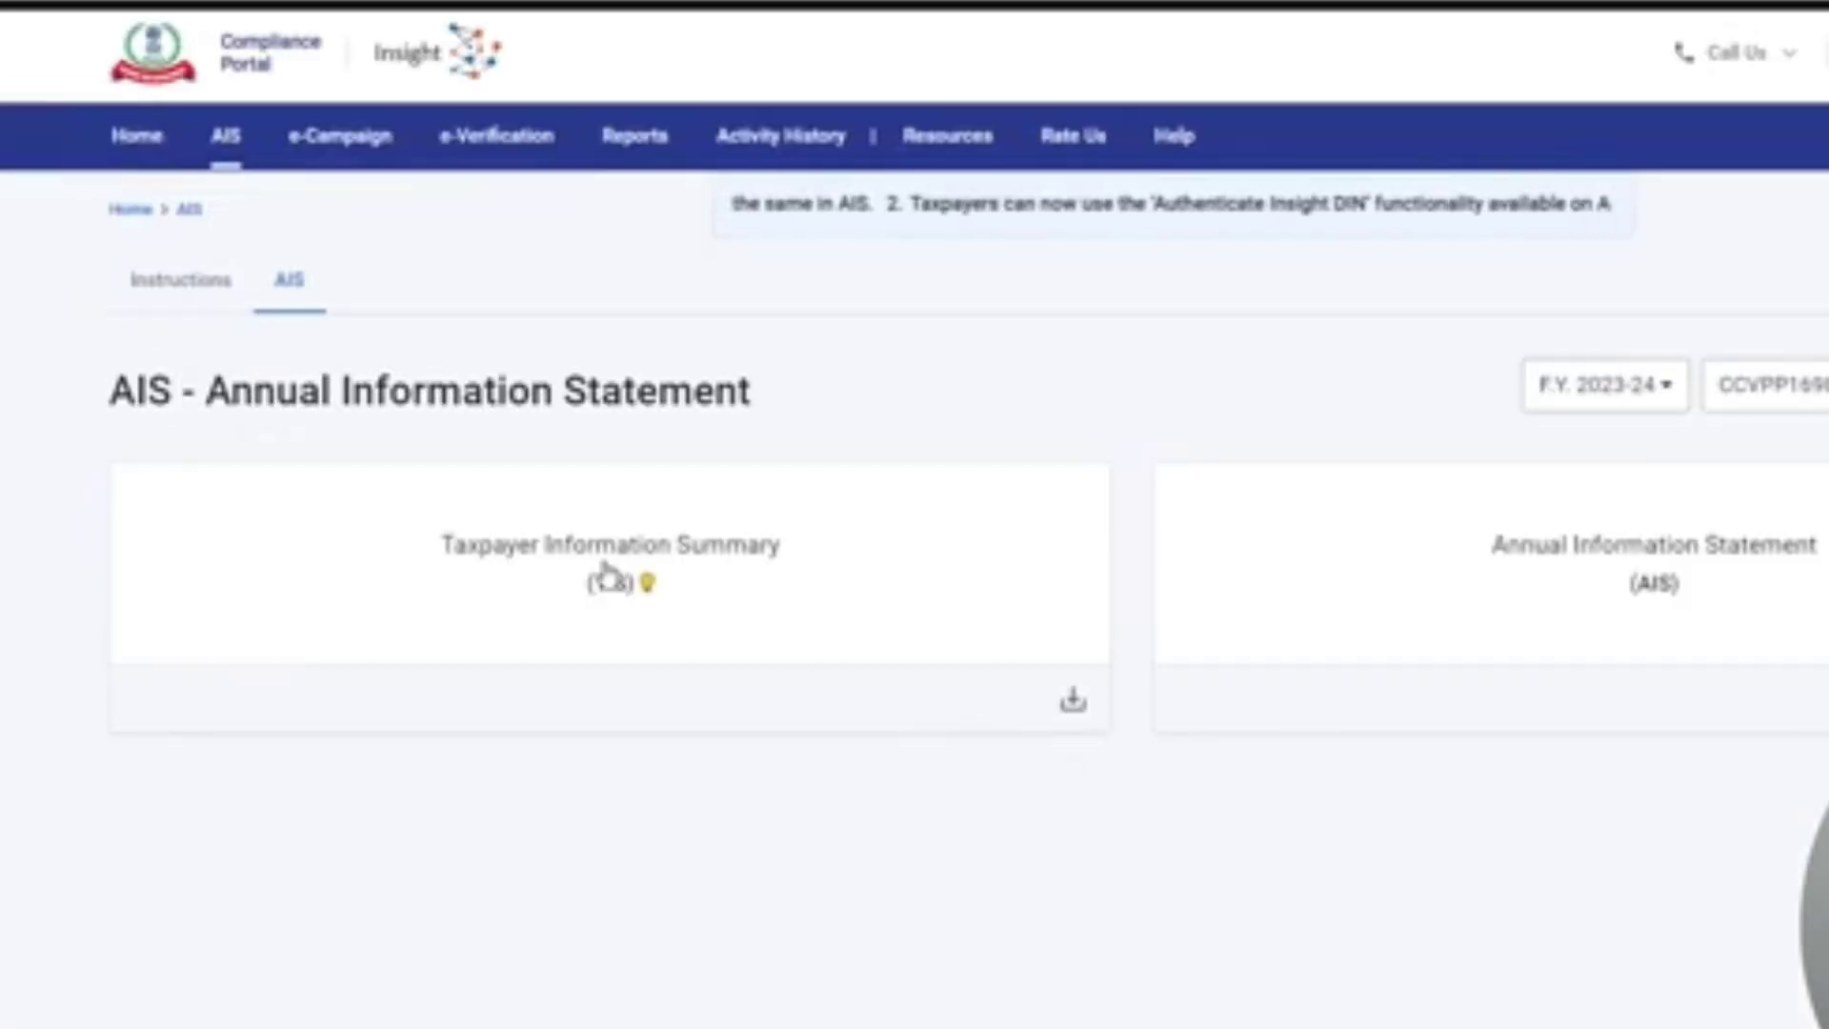
click(636, 576)
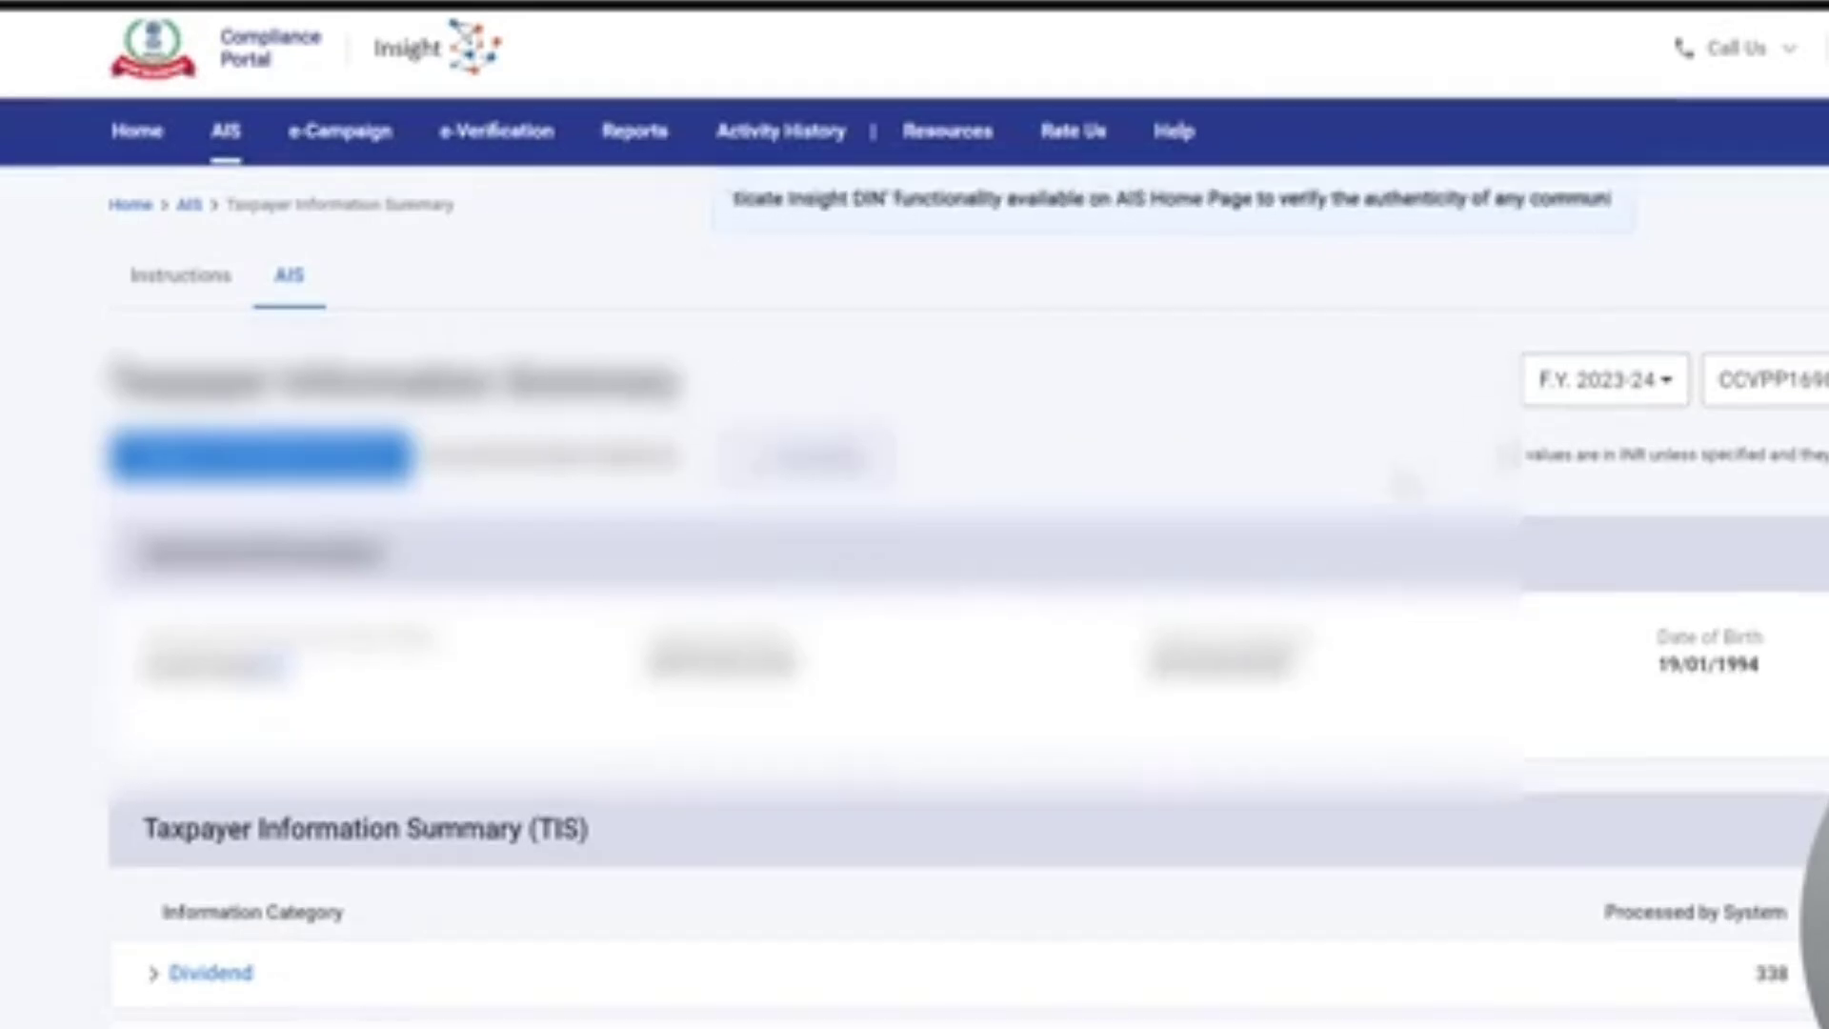
scroll(1403, 486, down, 5)
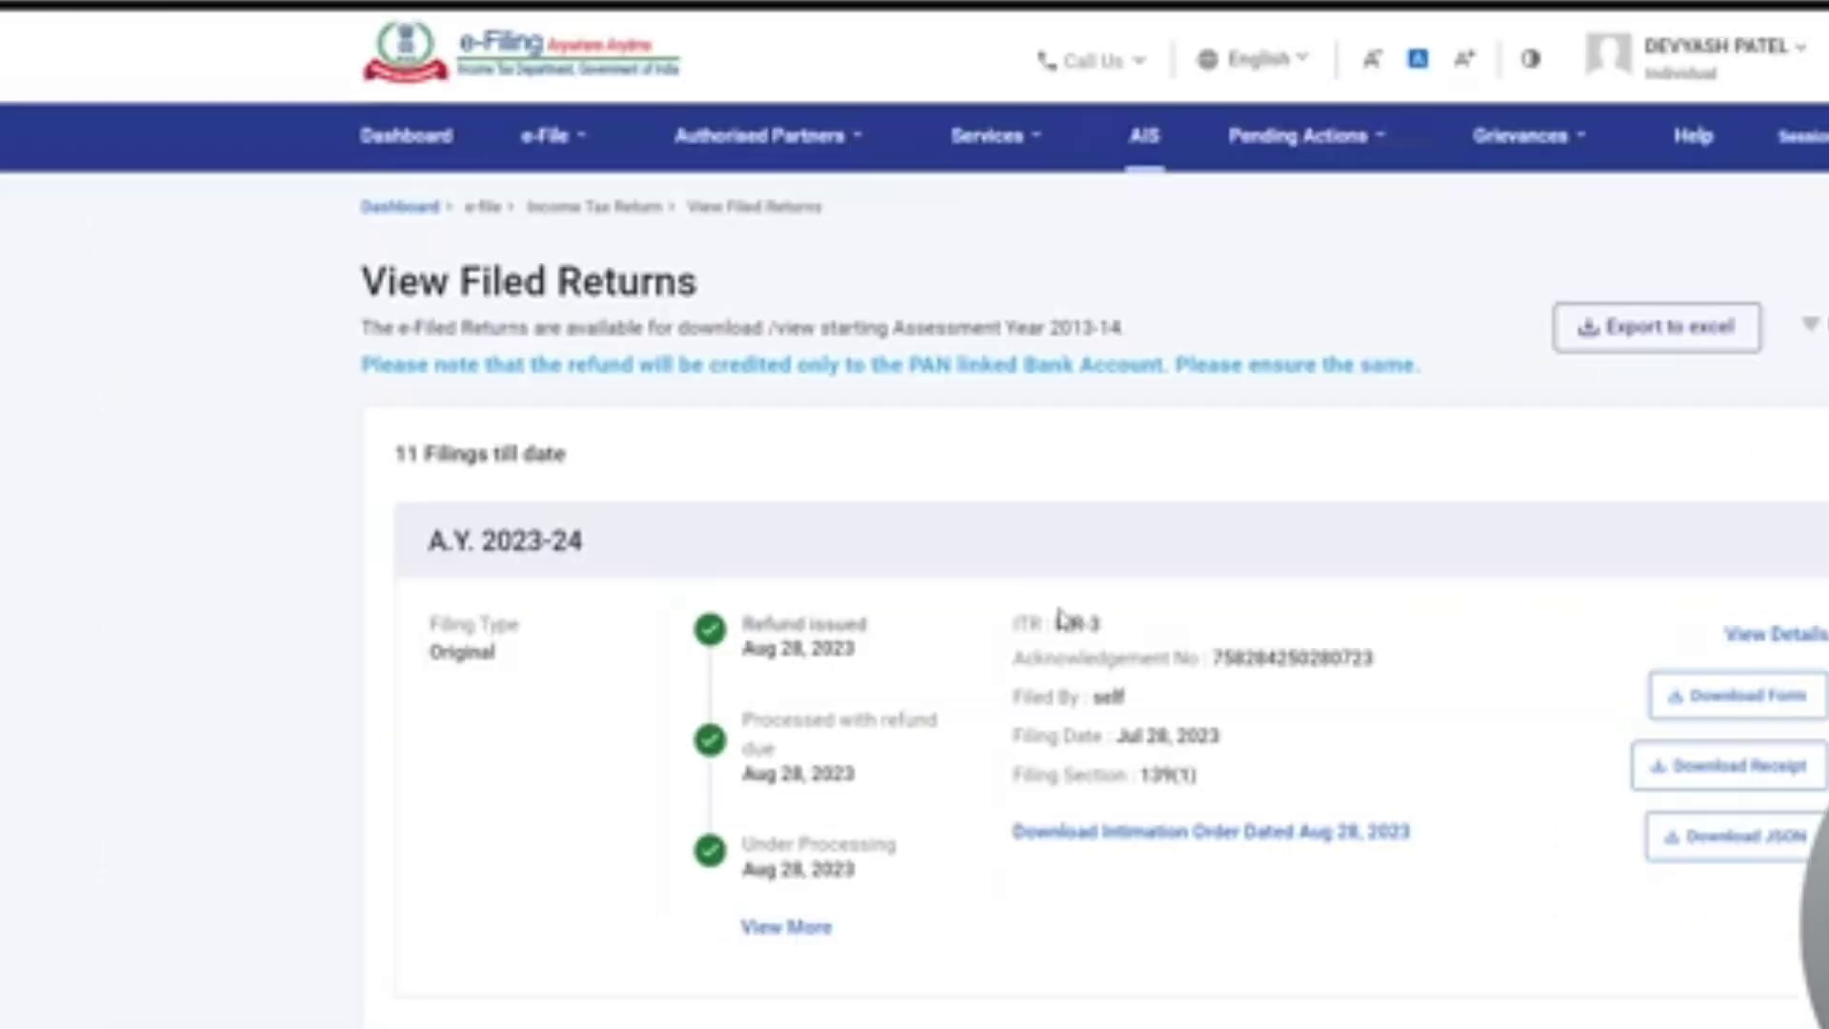
Begin filing an income tax return on the e-Filing portal for assessment year 2024-25 (Current A.Y.) in Online mode
mouse_move(558, 171)
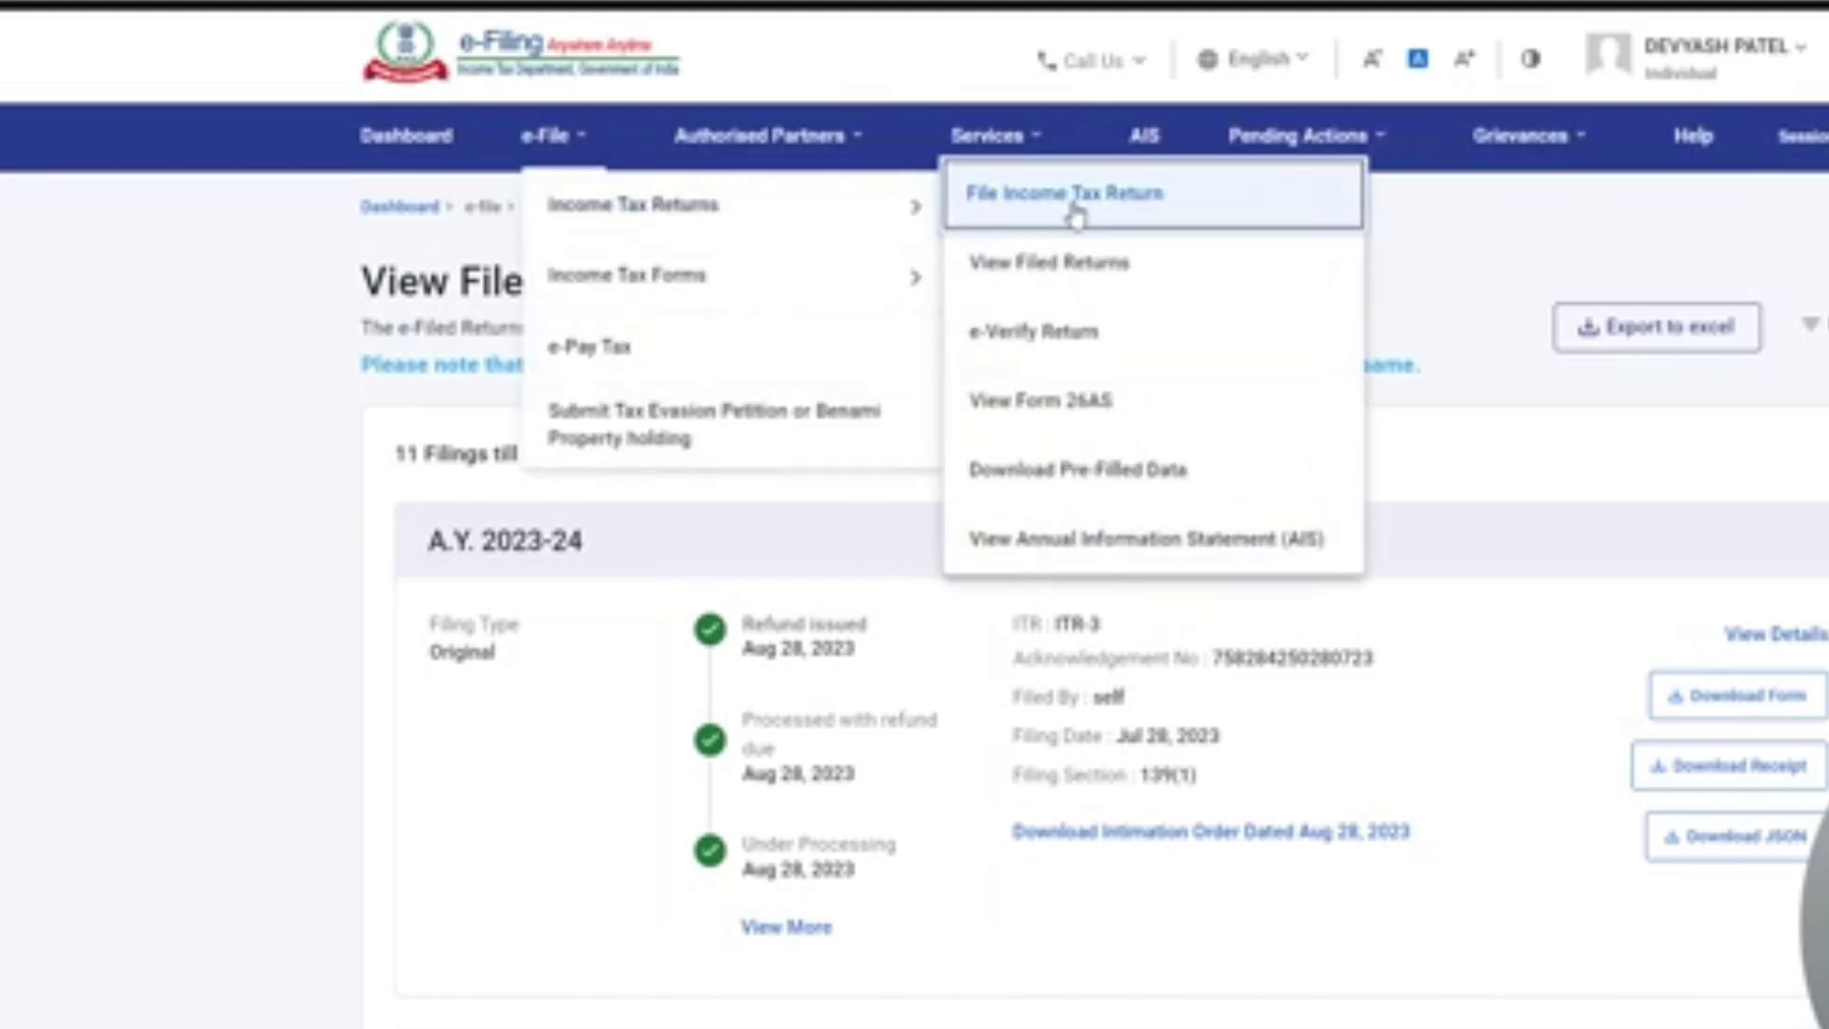
click(1074, 206)
click(577, 481)
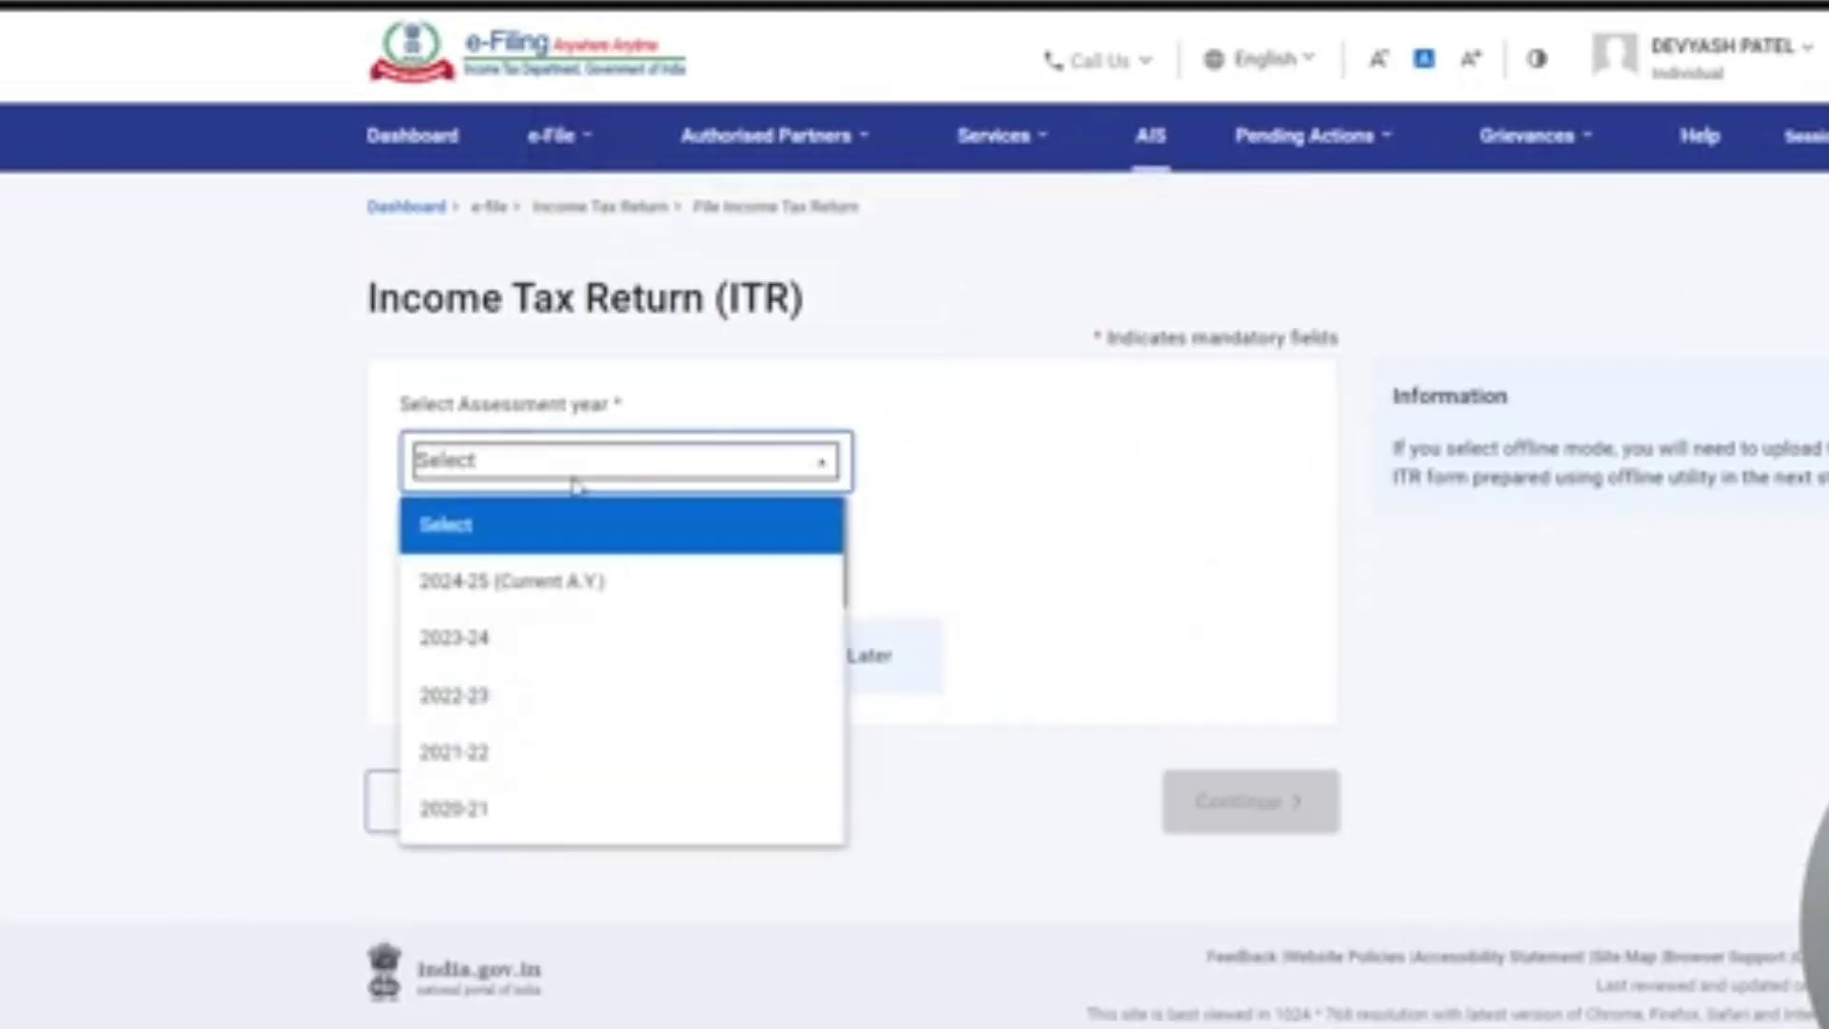
click(488, 600)
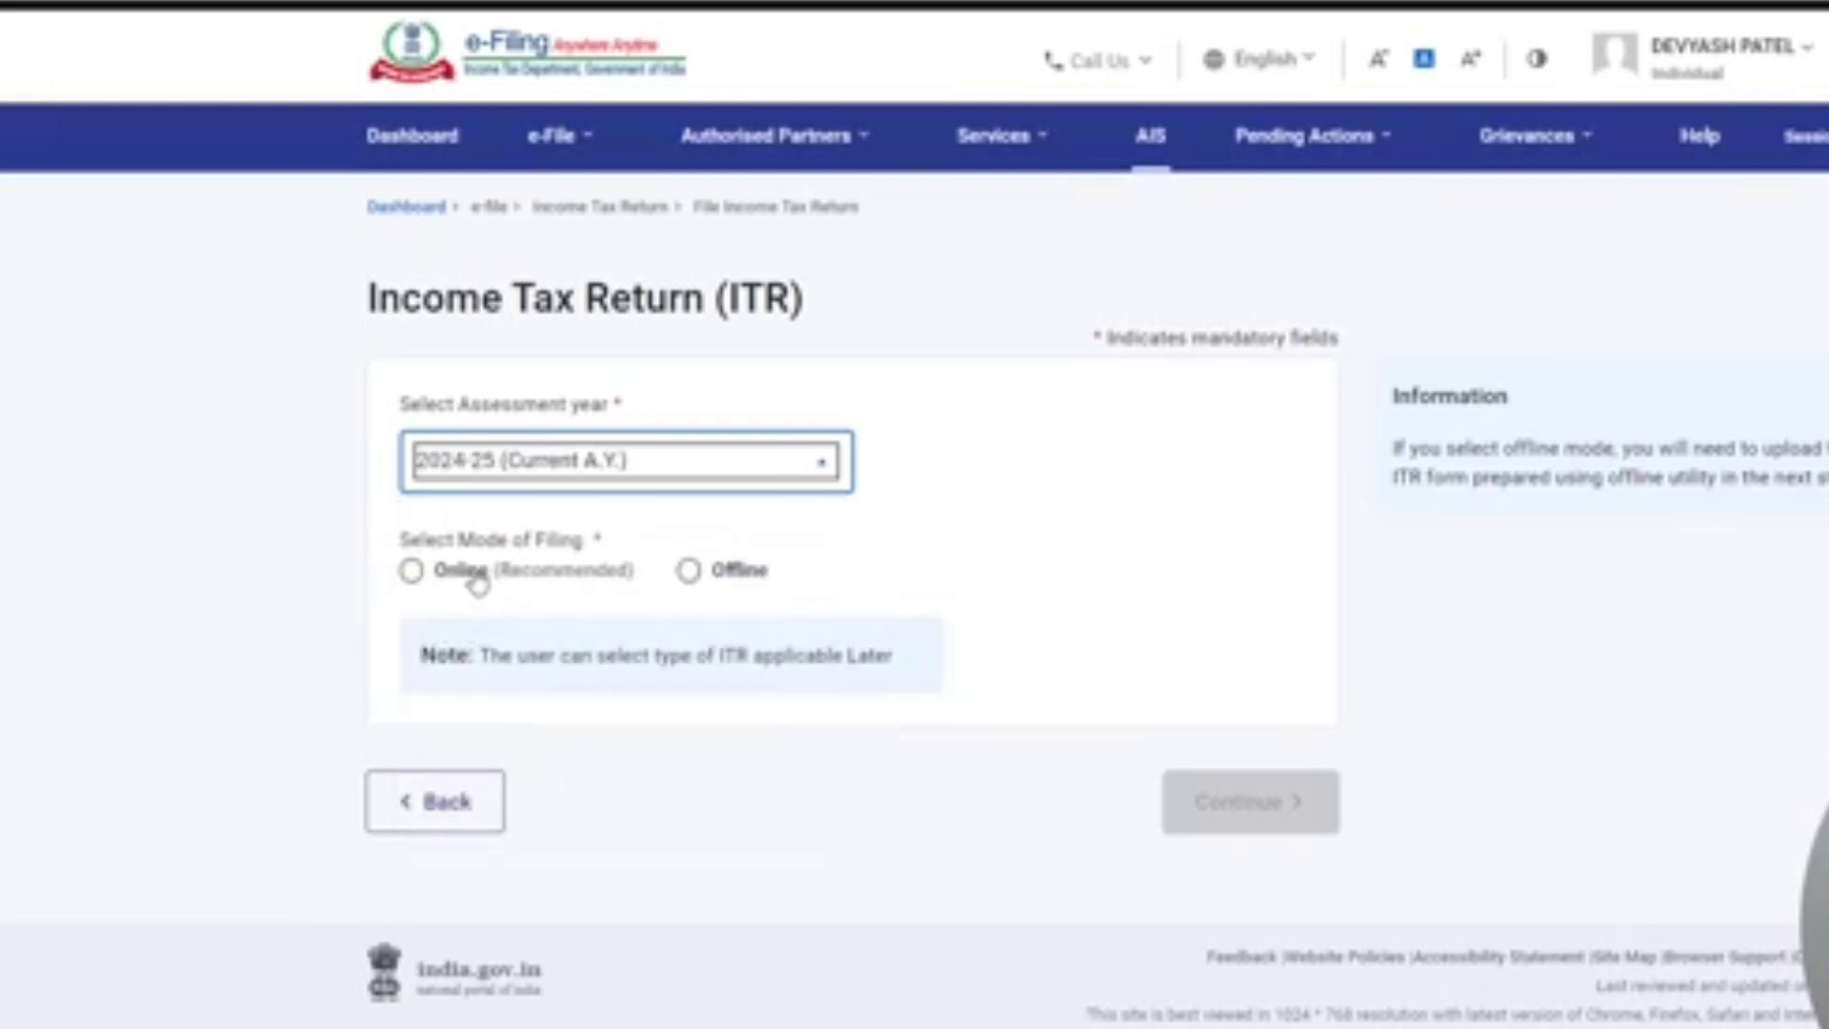
click(470, 571)
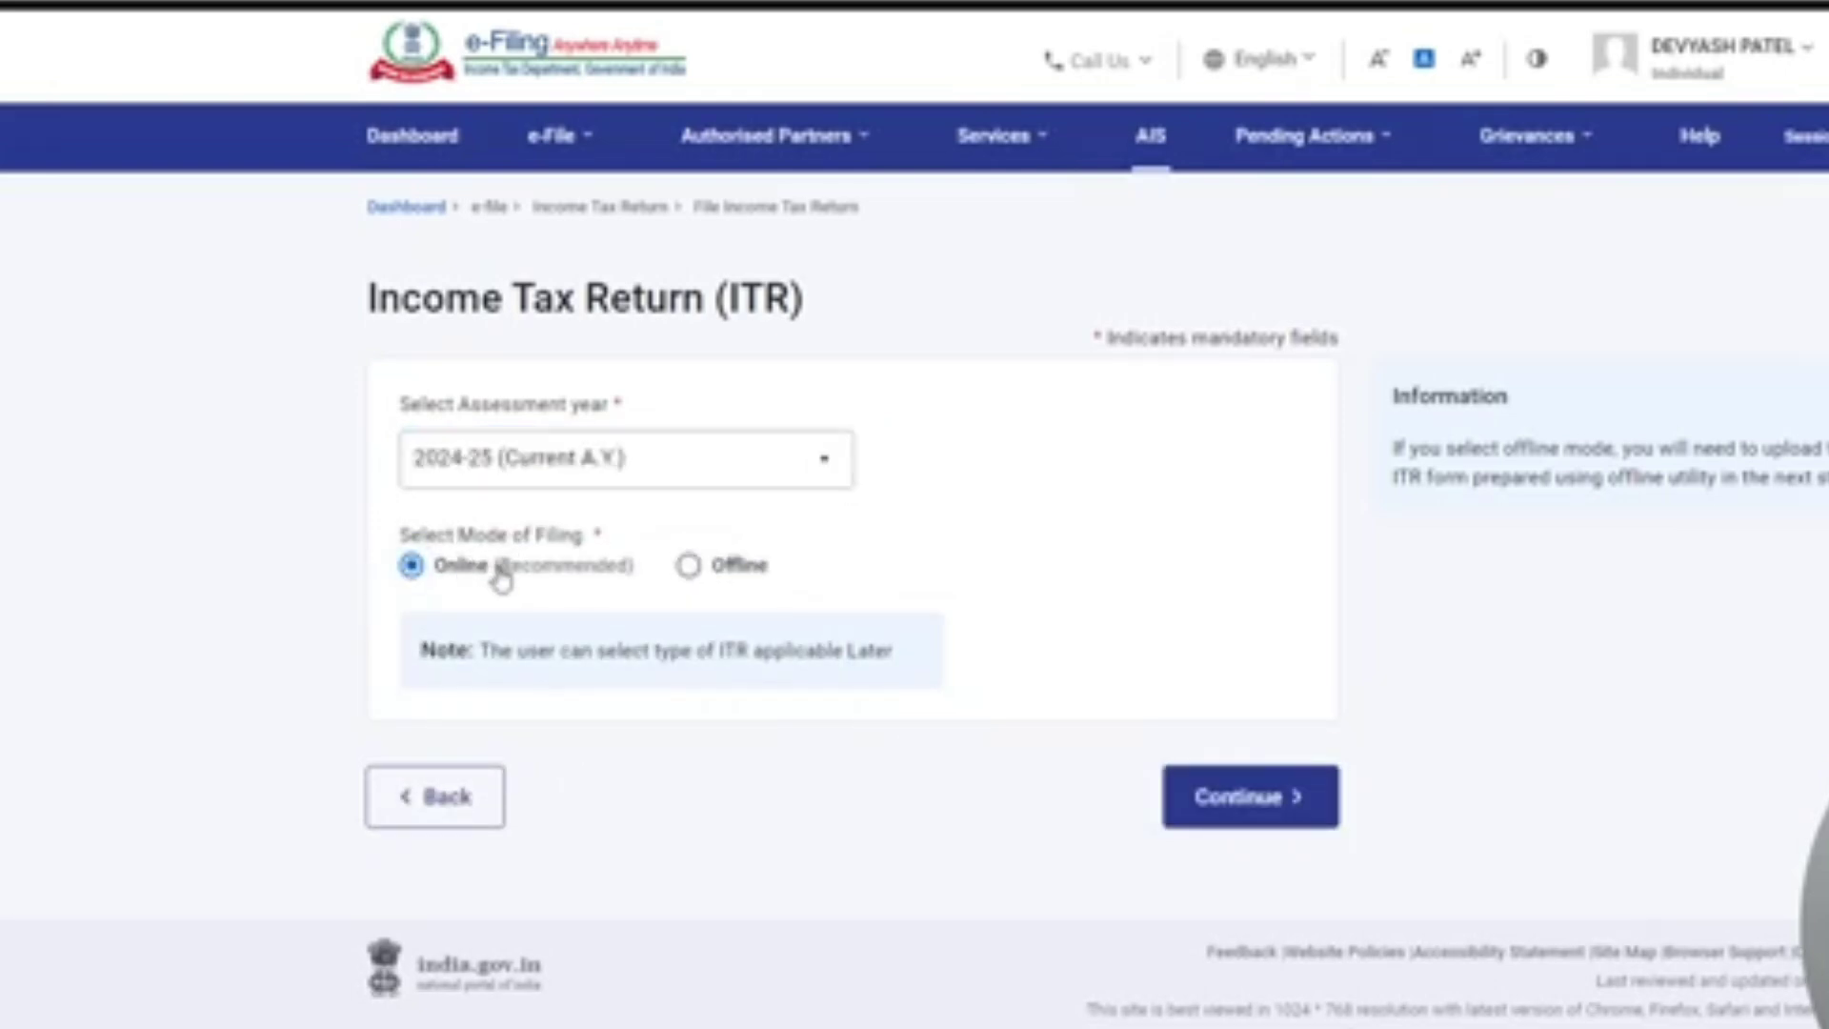
click(1216, 773)
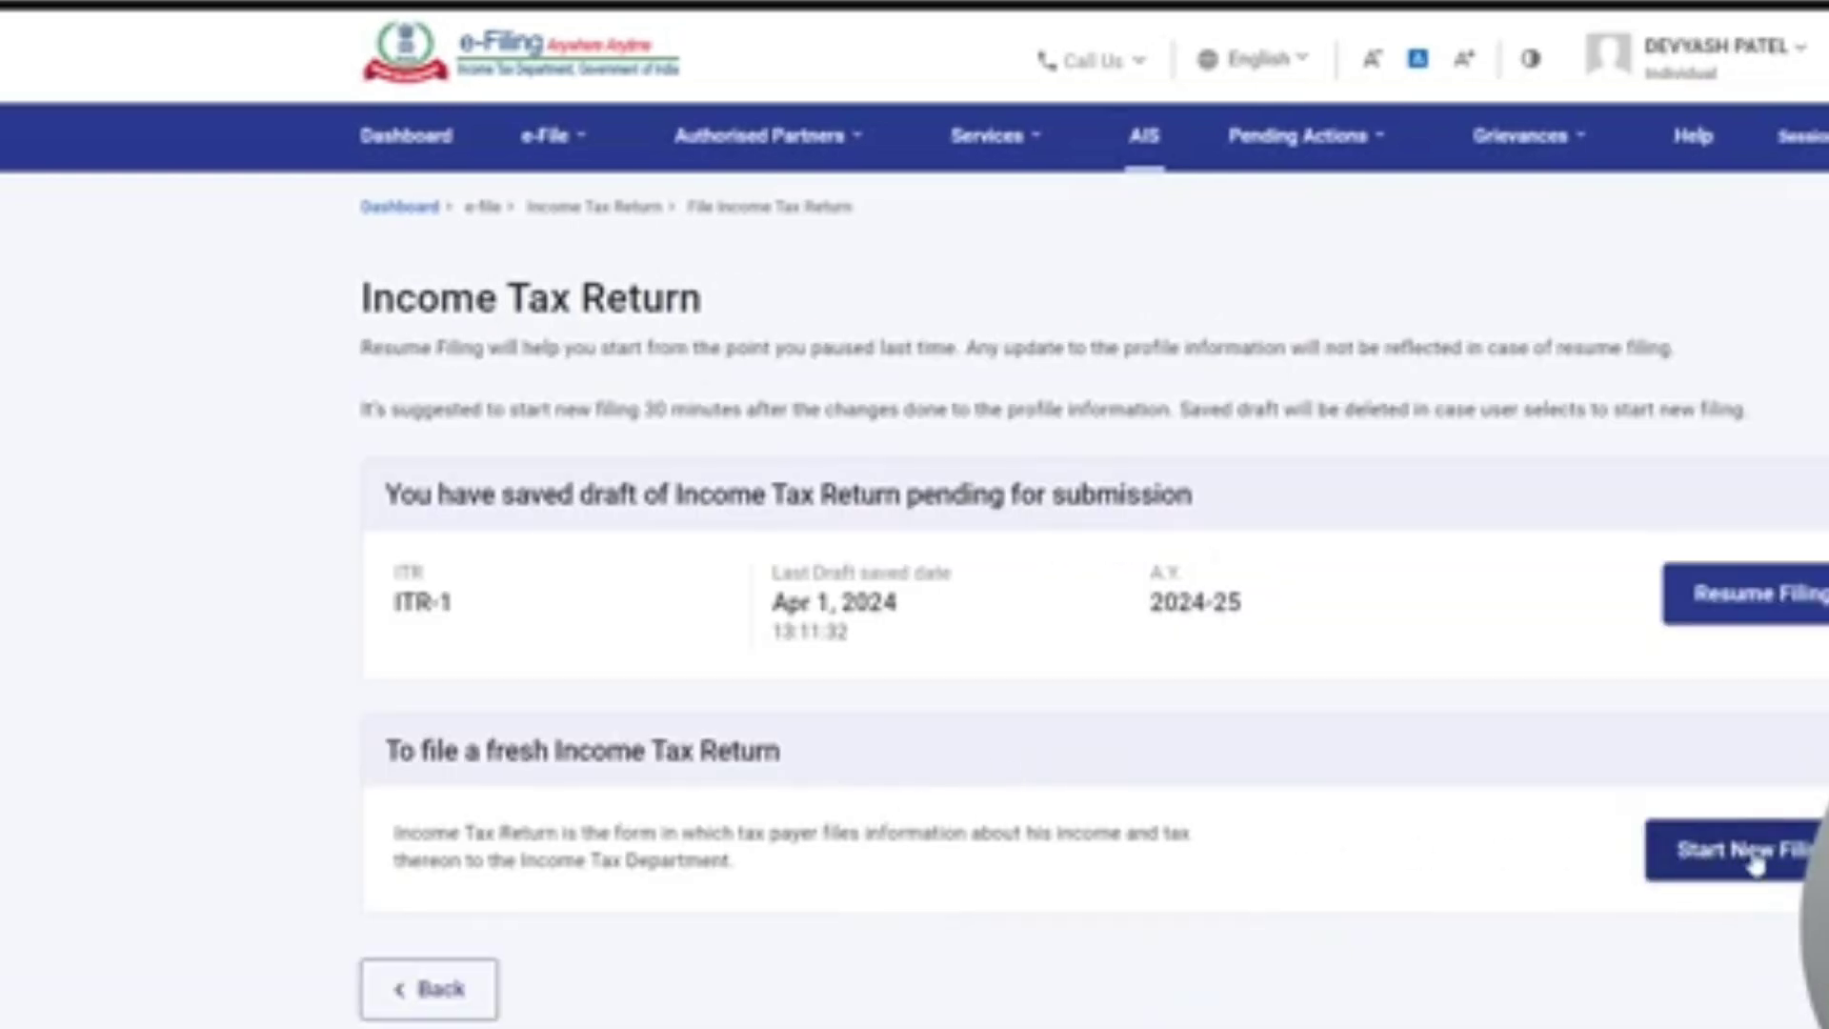
Start a new filing with the status Individual and proceed with the ITR-1 form
click(1756, 862)
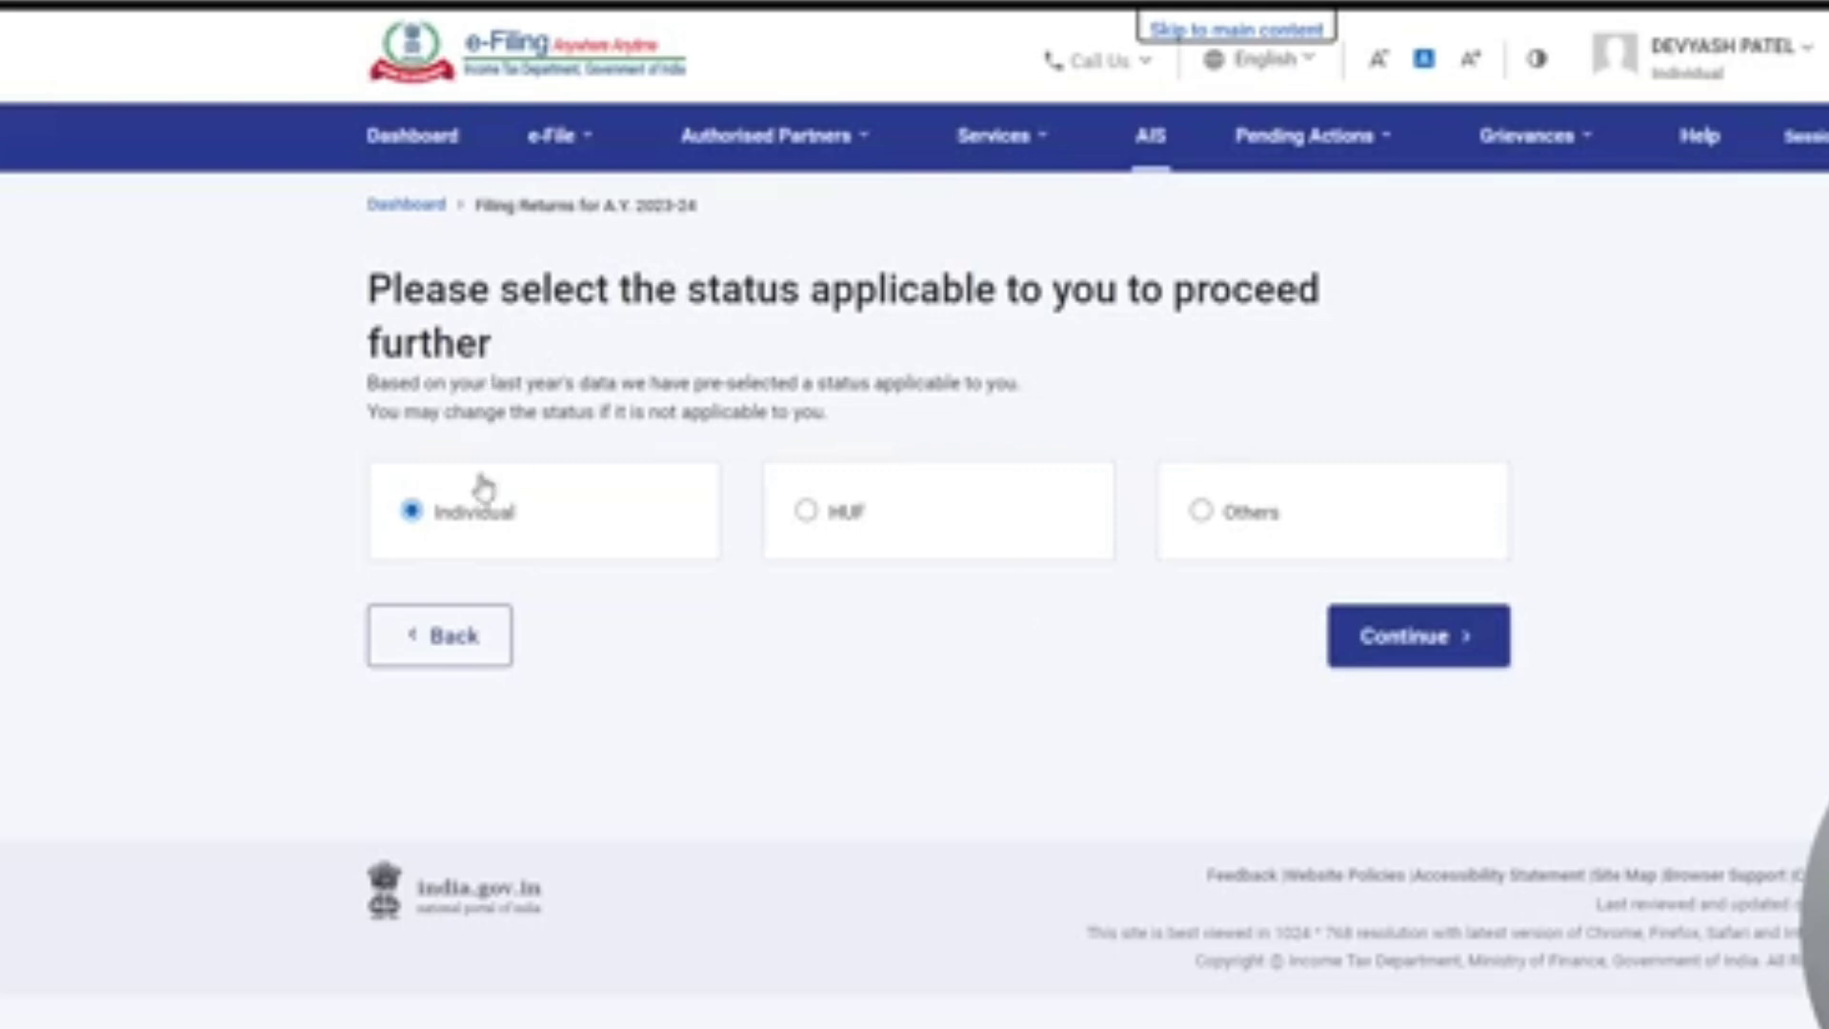
click(1413, 639)
click(1071, 545)
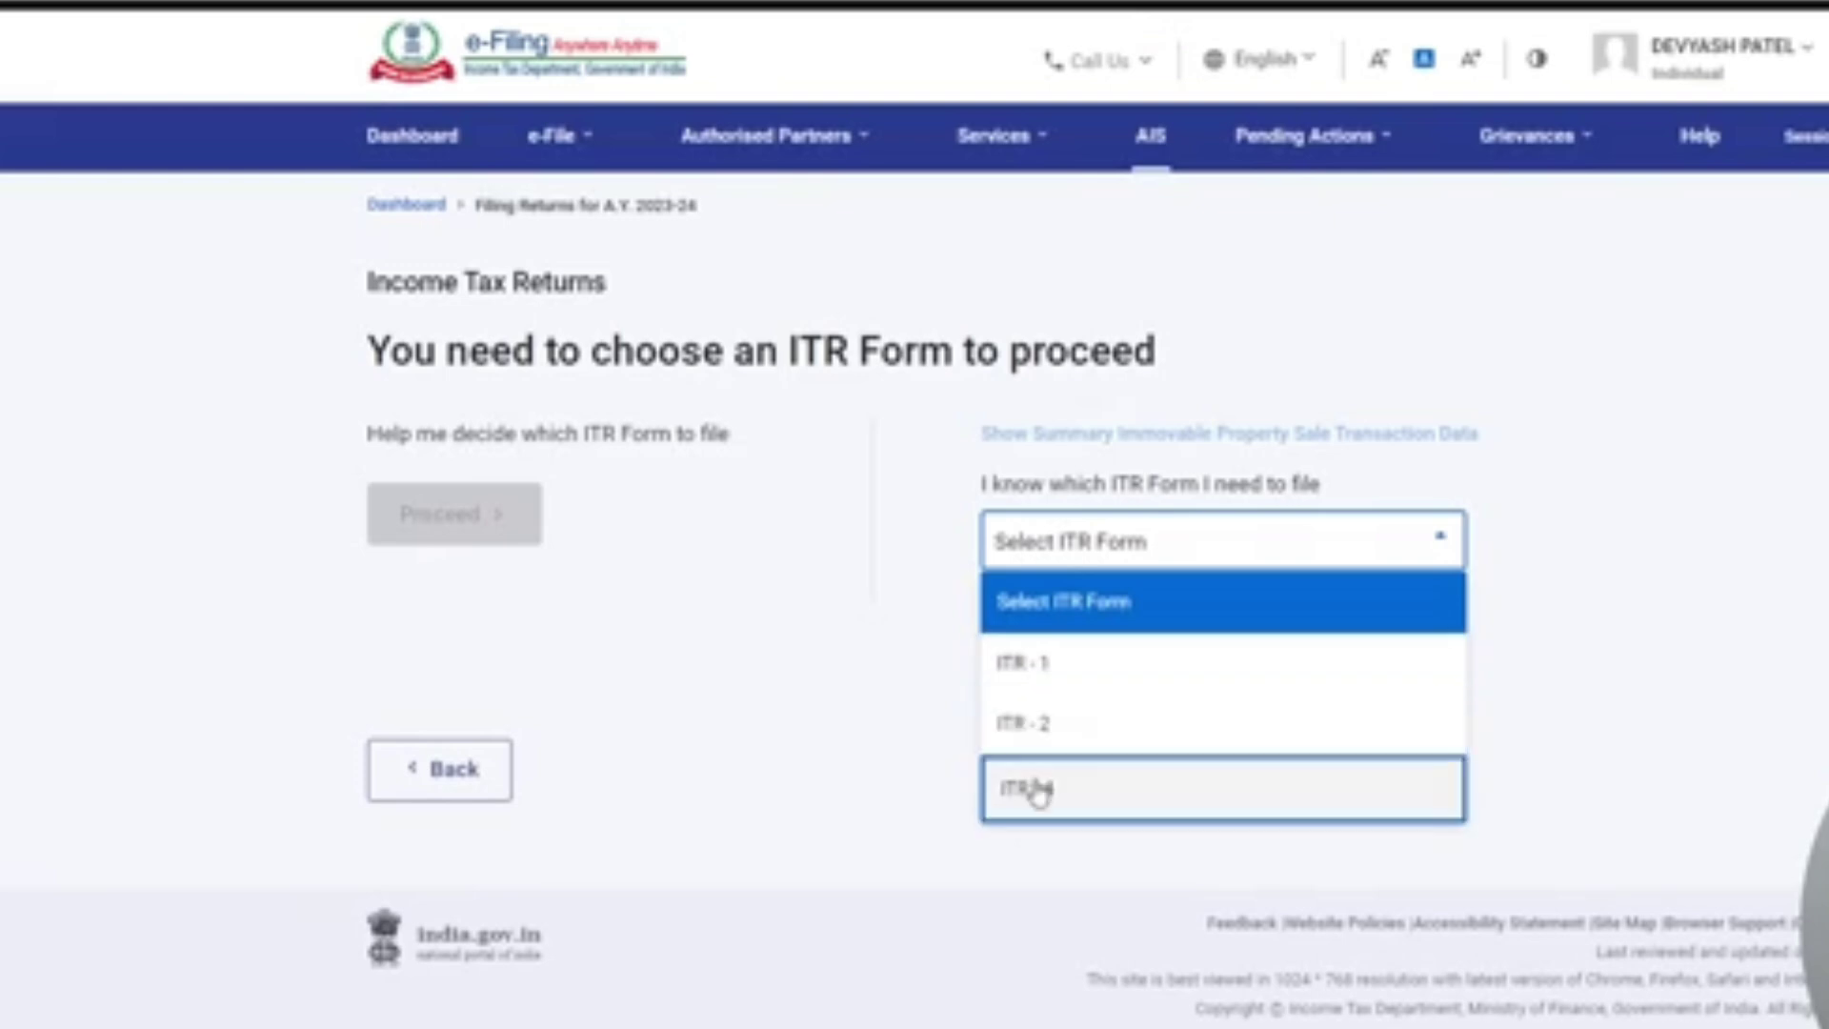
click(1059, 676)
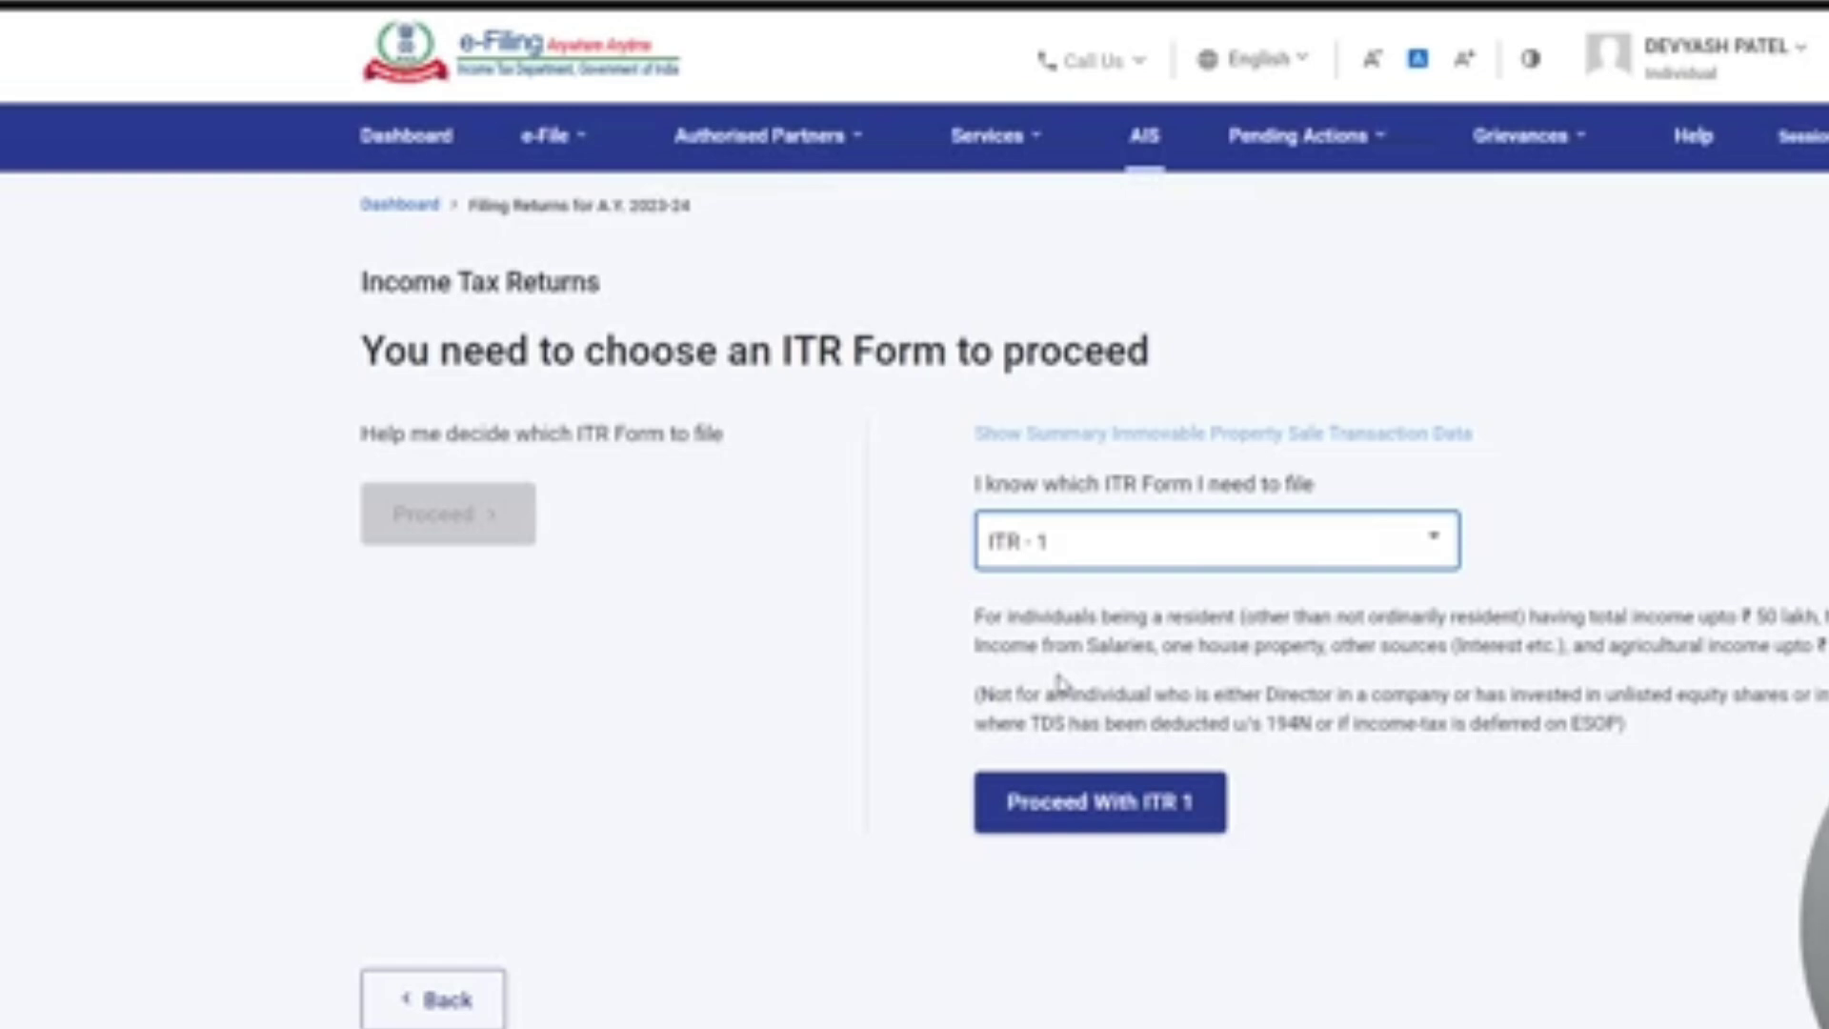
click(1102, 801)
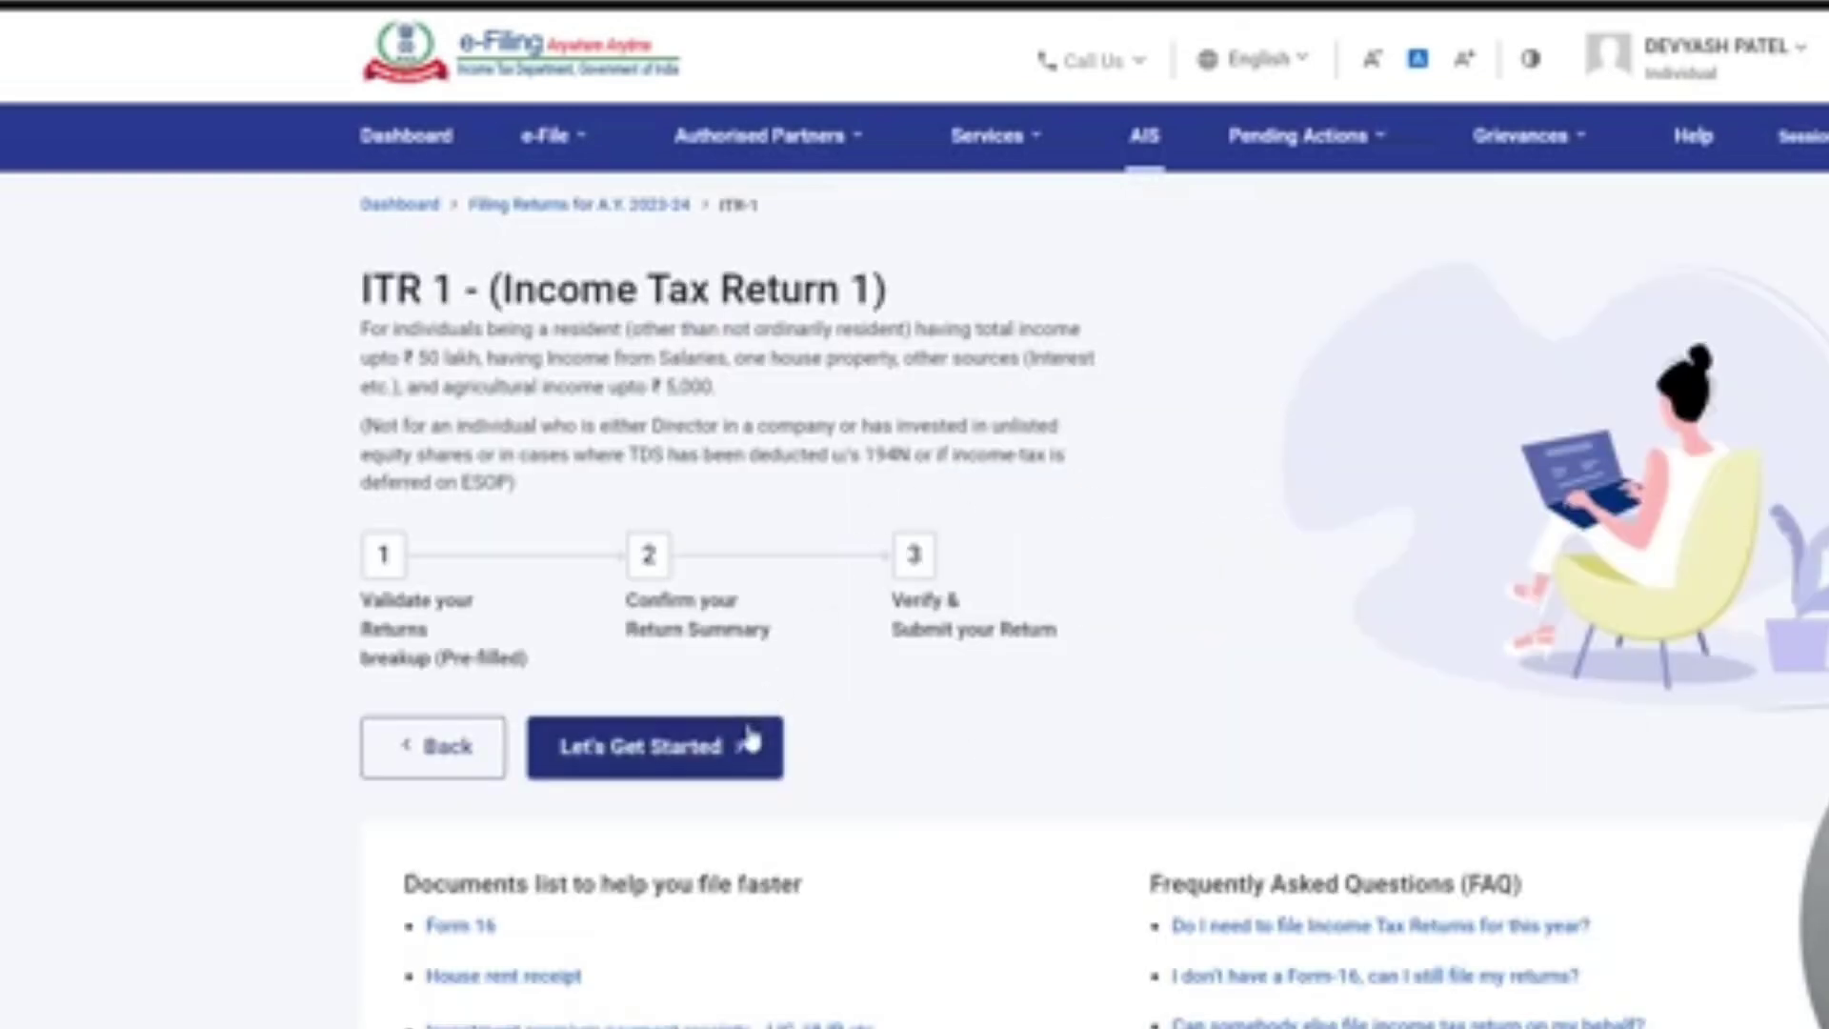
Get started with ITR-1, give Others as the reason for filing the return, and continue
click(733, 747)
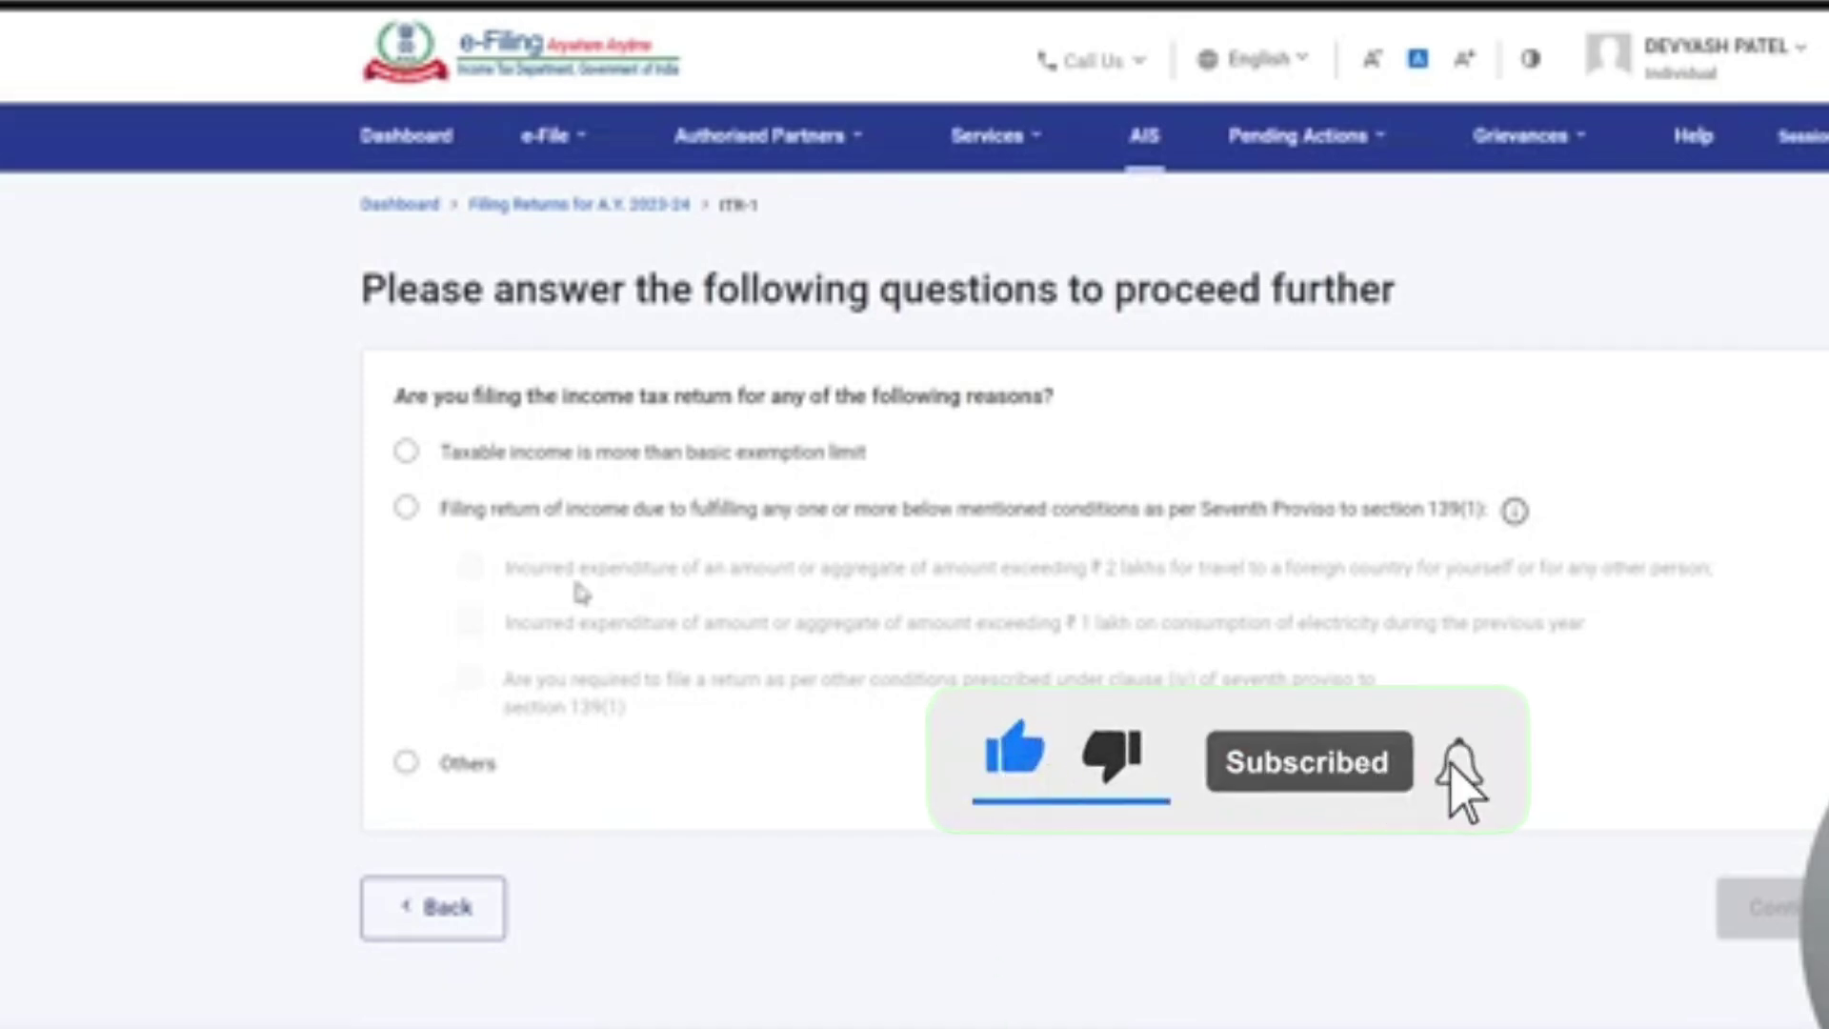
click(402, 770)
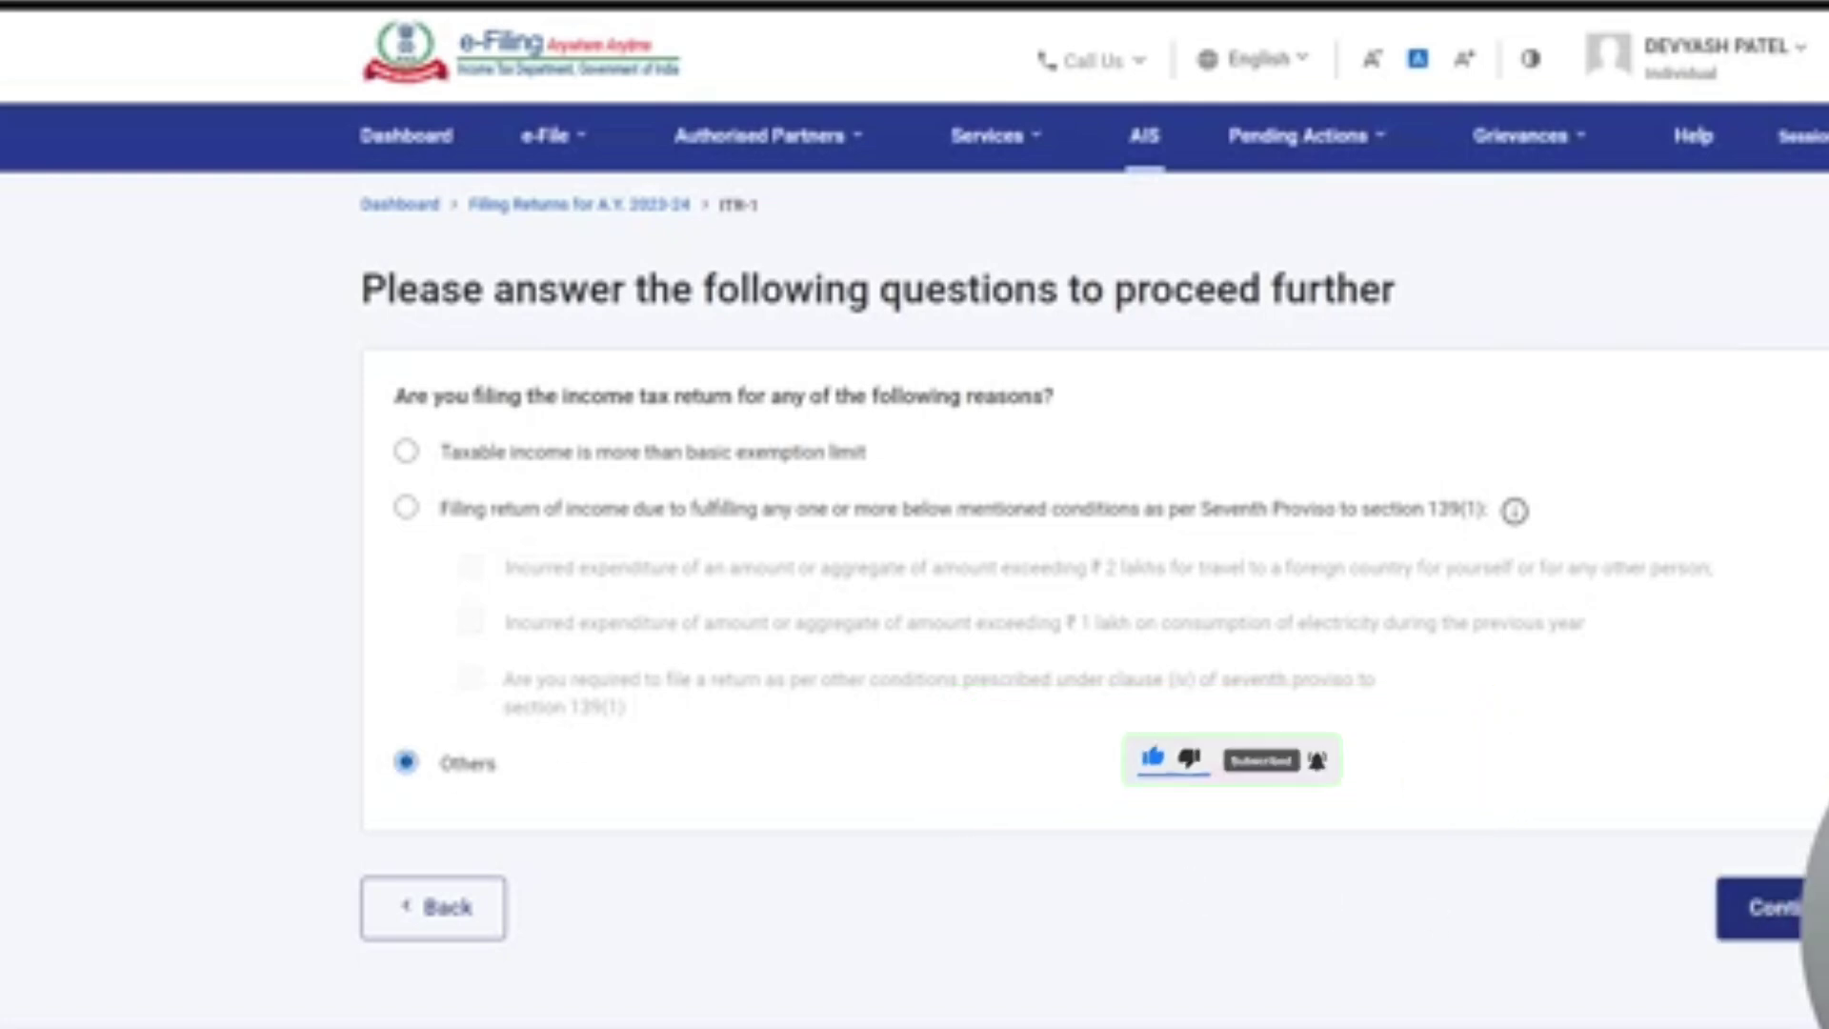
click(1762, 908)
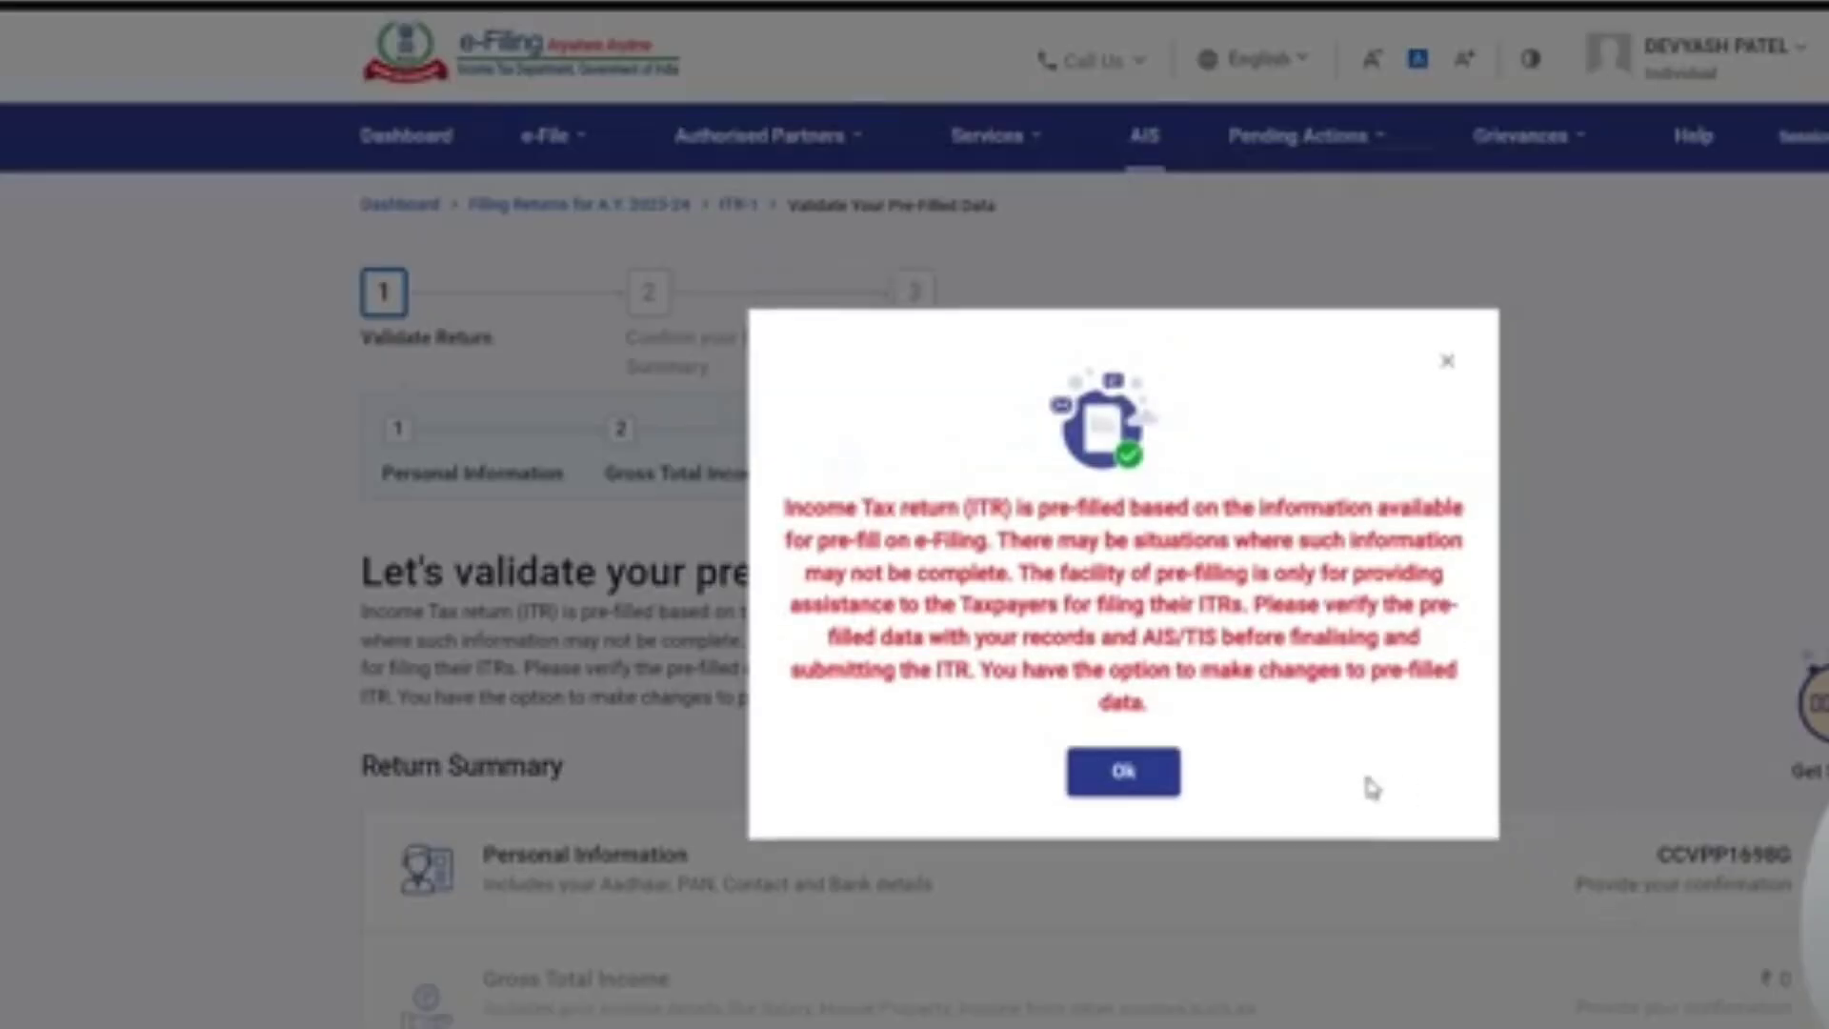
Look over the return summary, dismiss the pre-filled data notice and open the Personal Information section
scroll(1307, 781, down, 5)
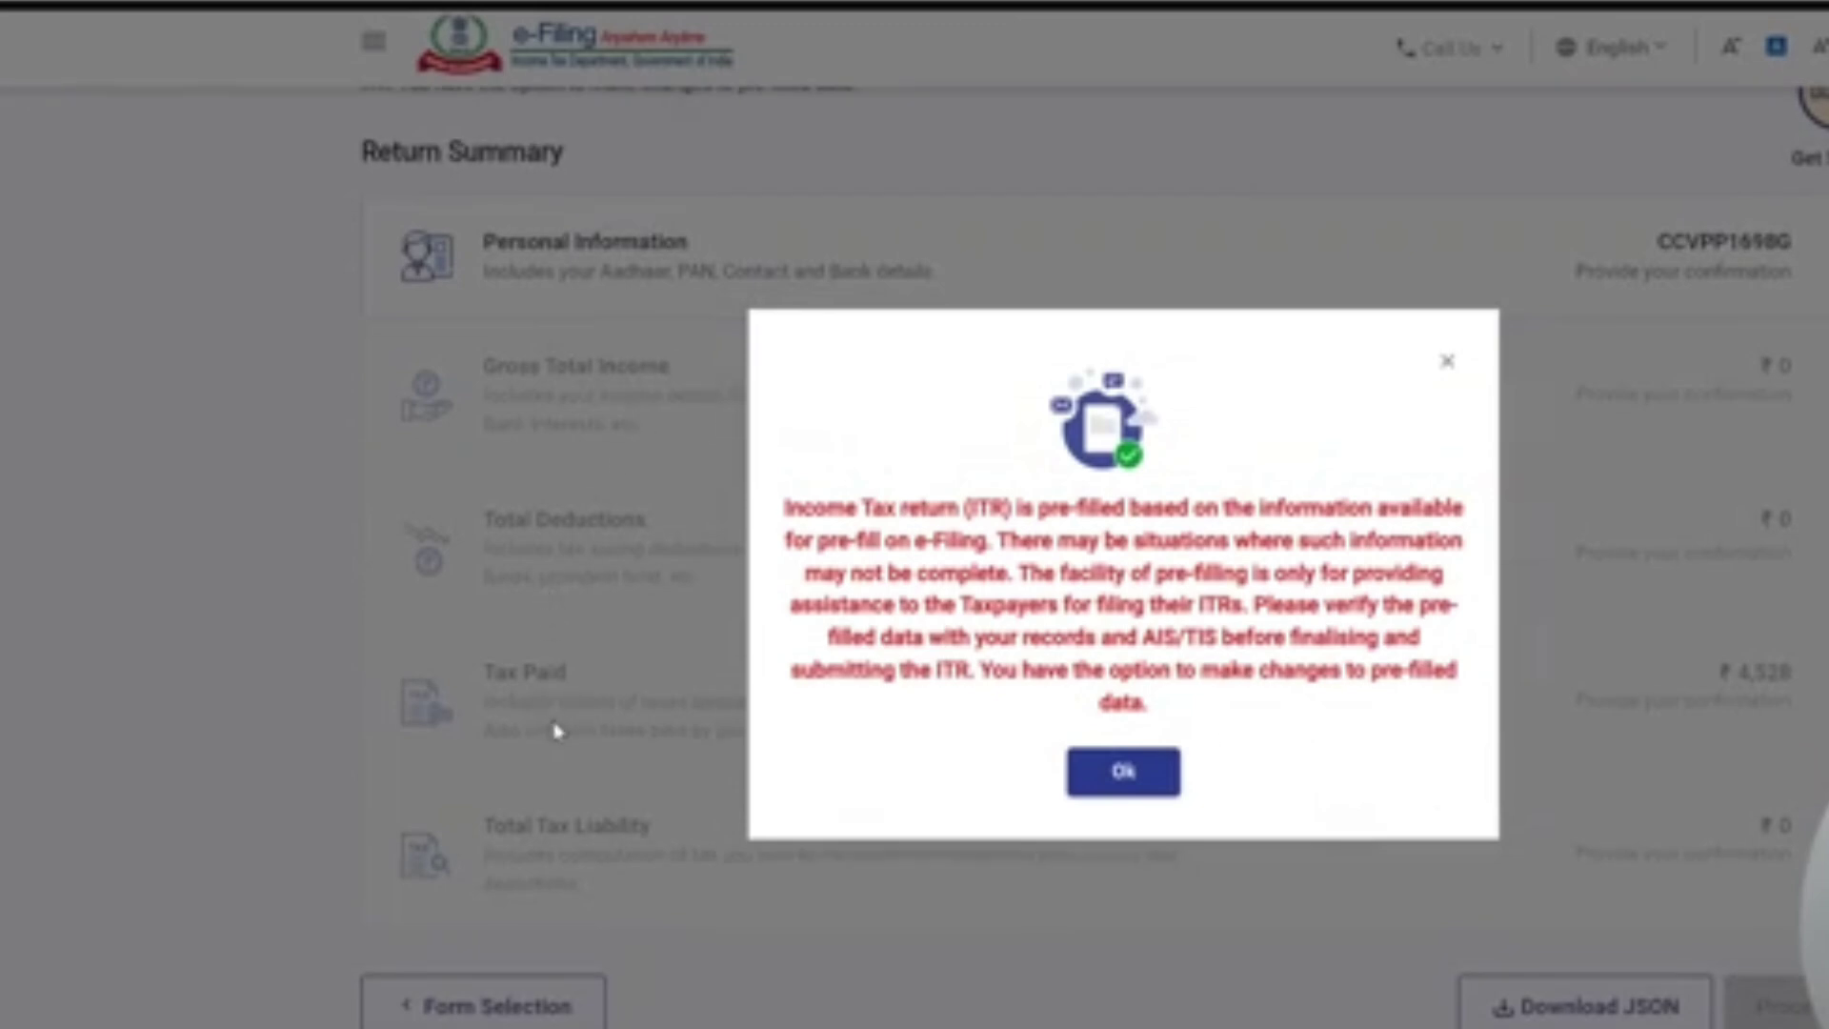
scroll(567, 853, up, 3)
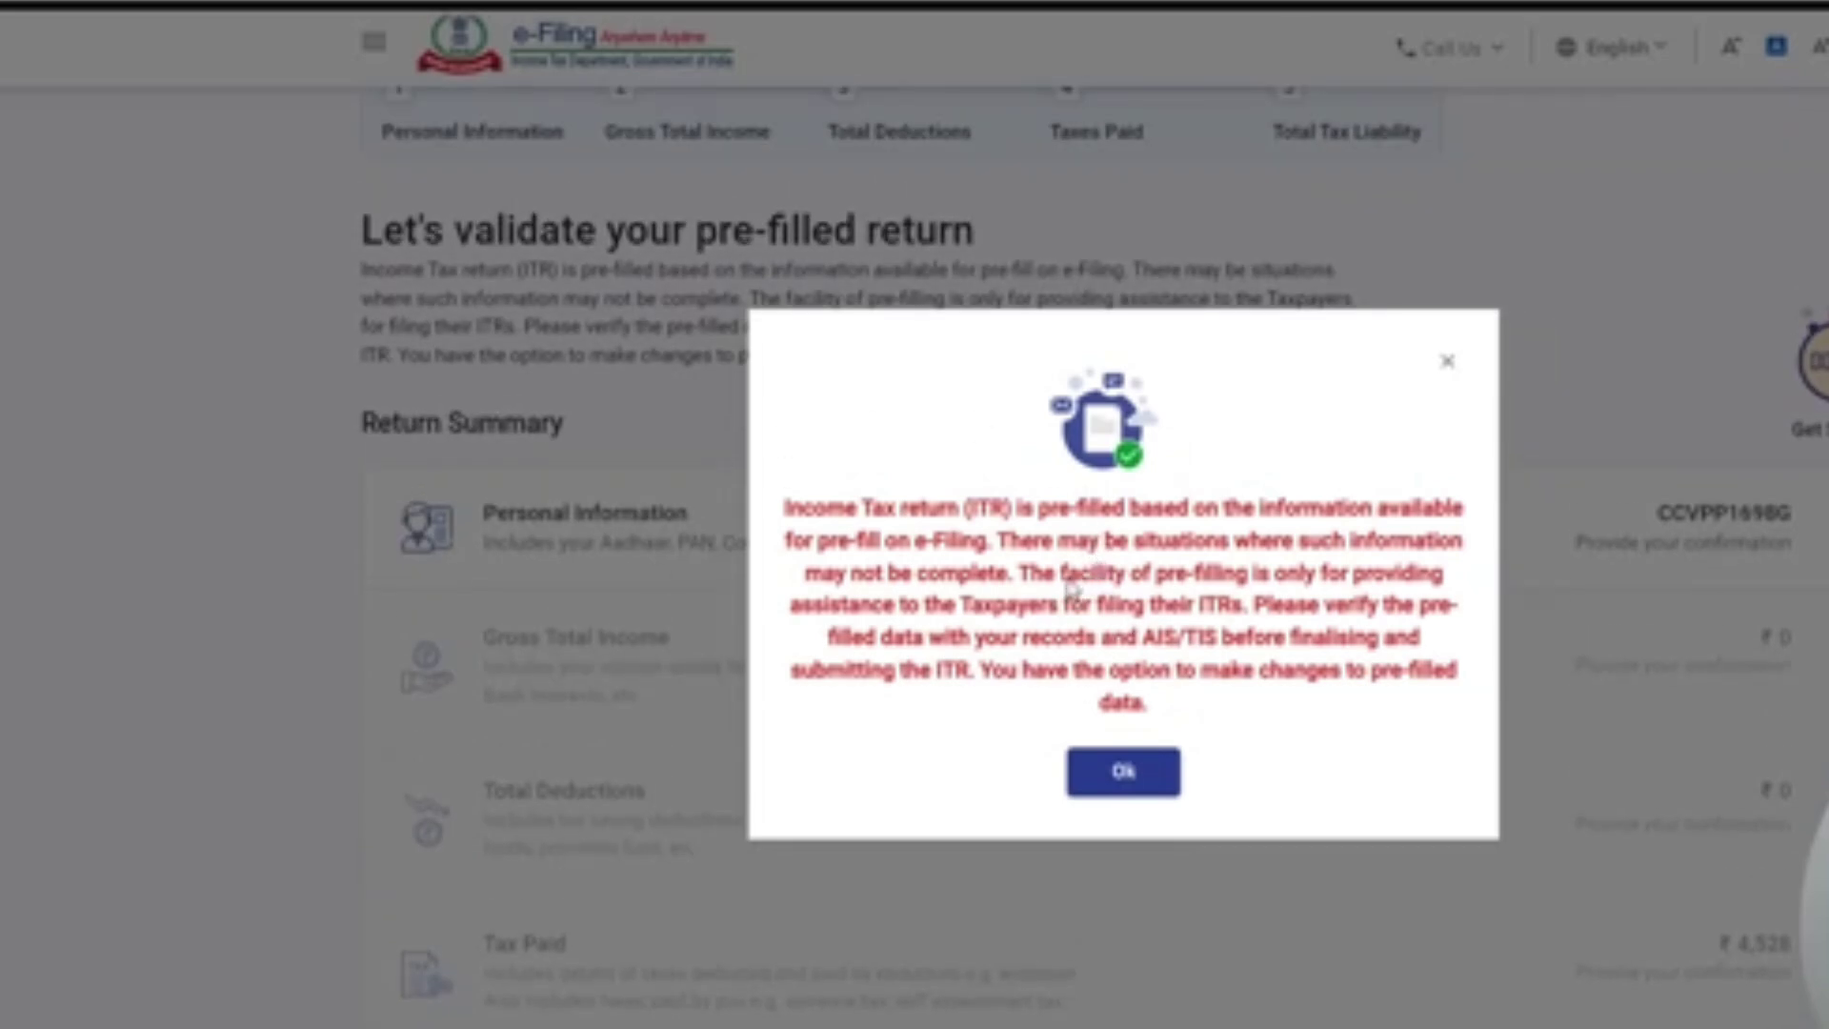
key(Escape)
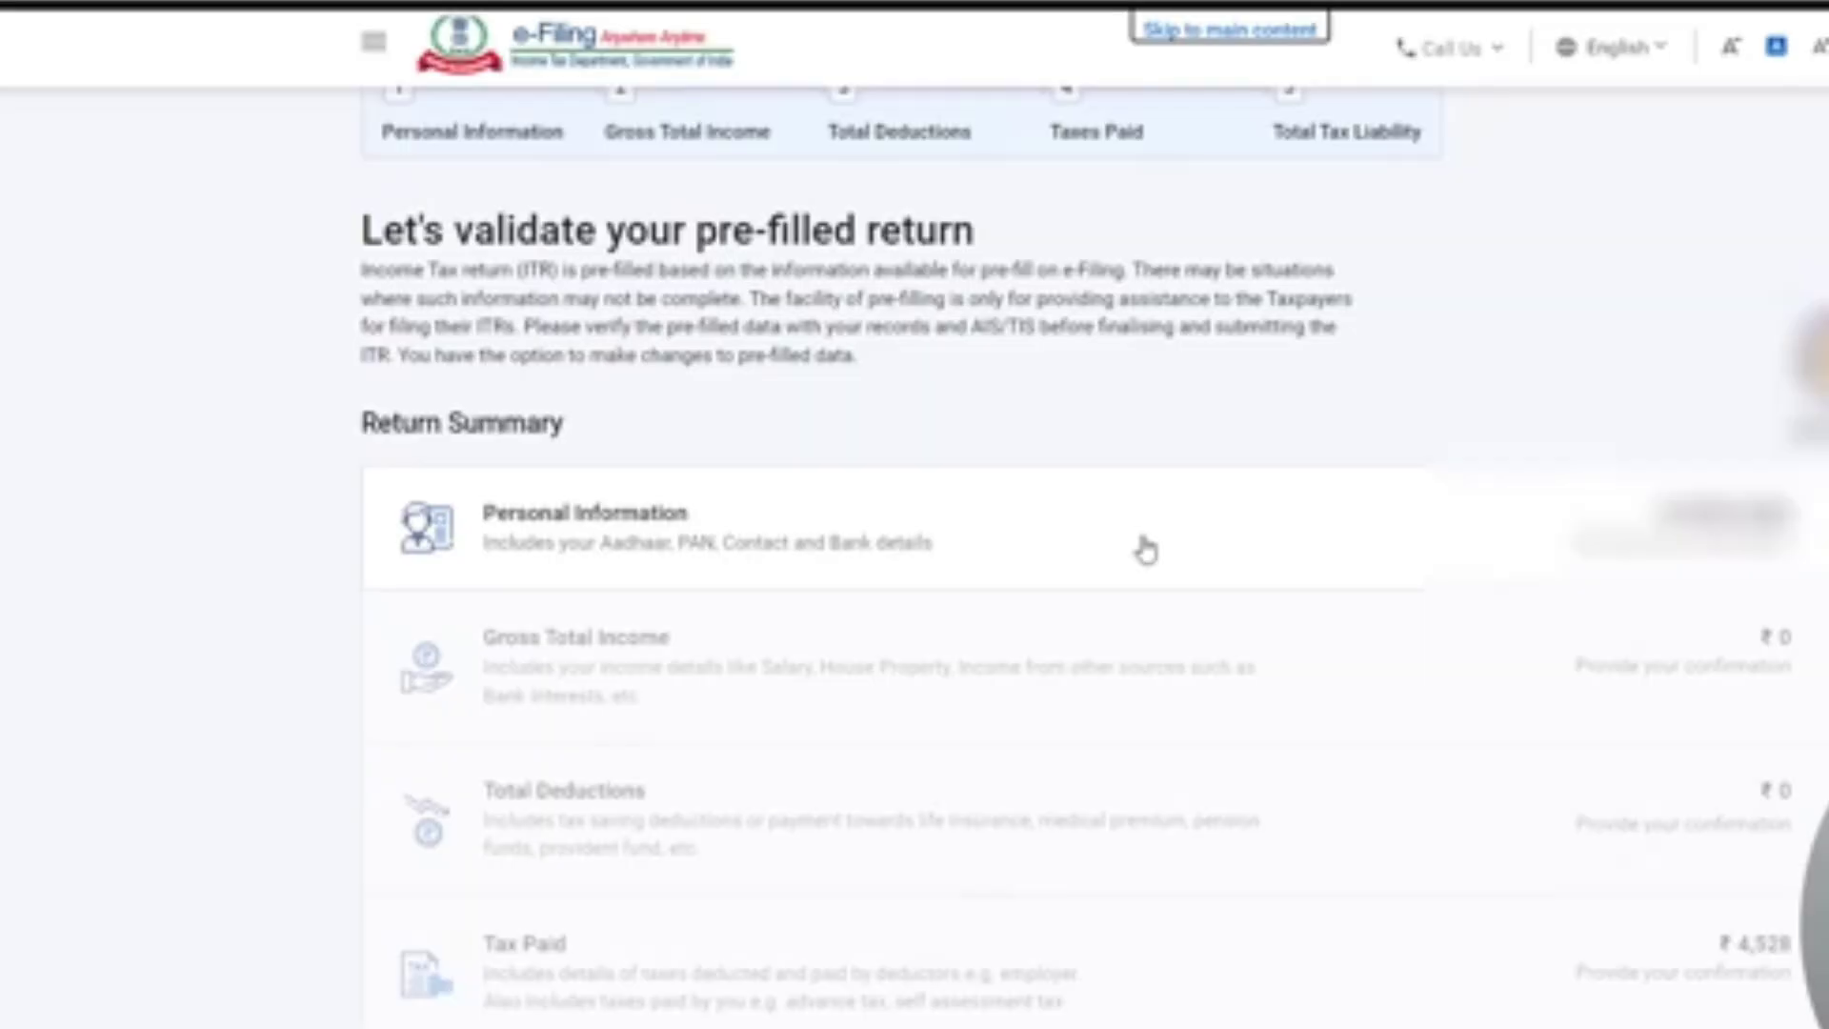
click(1146, 550)
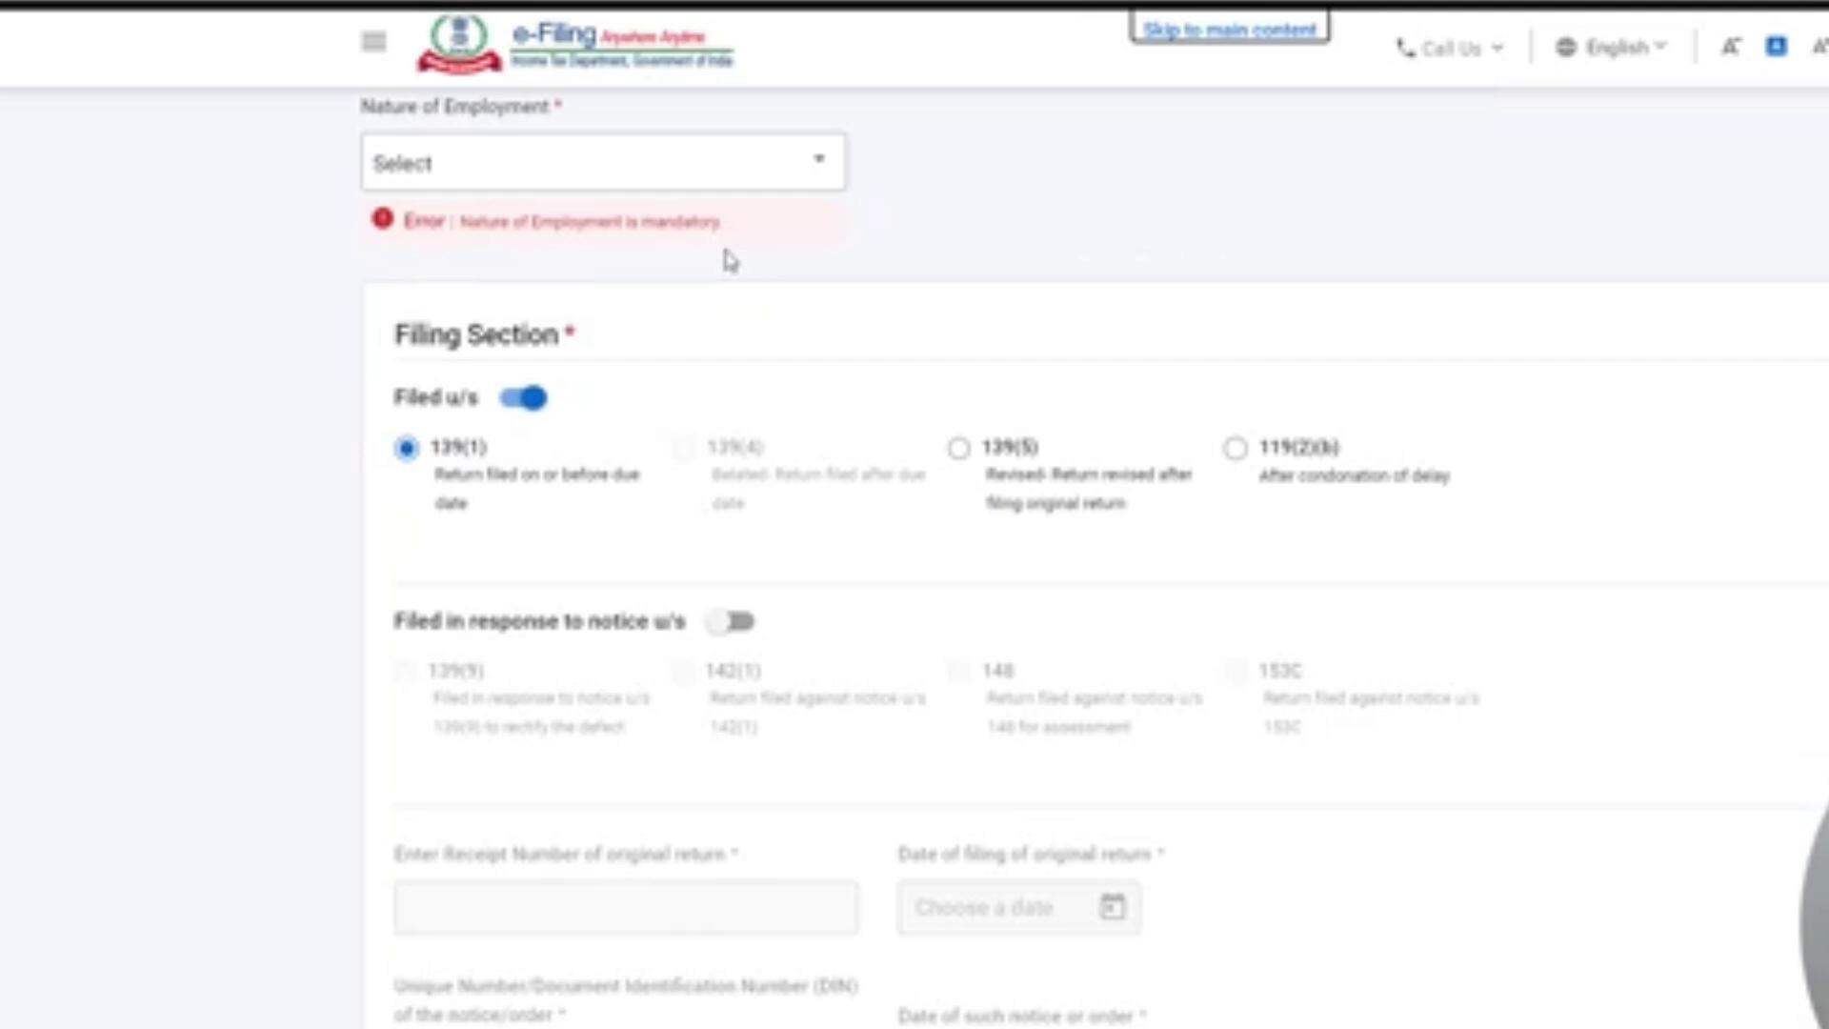
Set the Nature of Employment to Others in the personal information
drag(375, 107, 523, 119)
click(540, 147)
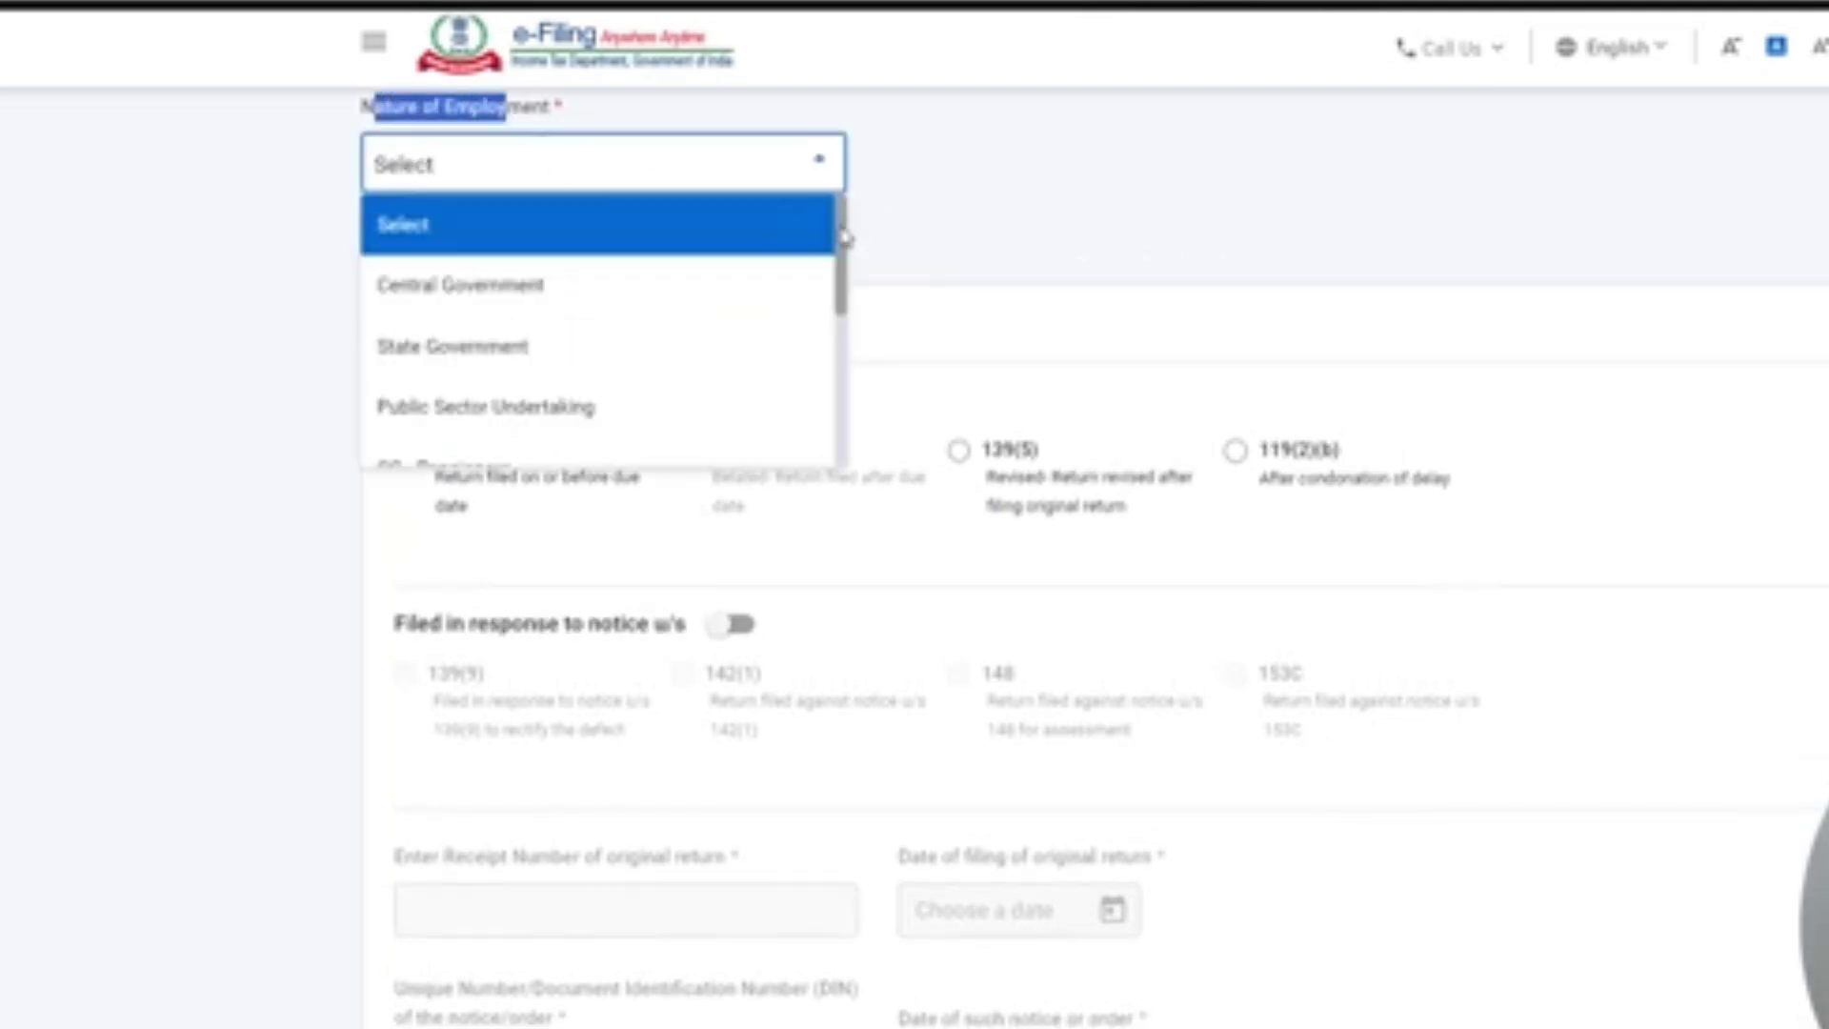
scroll(841, 241, down, 1)
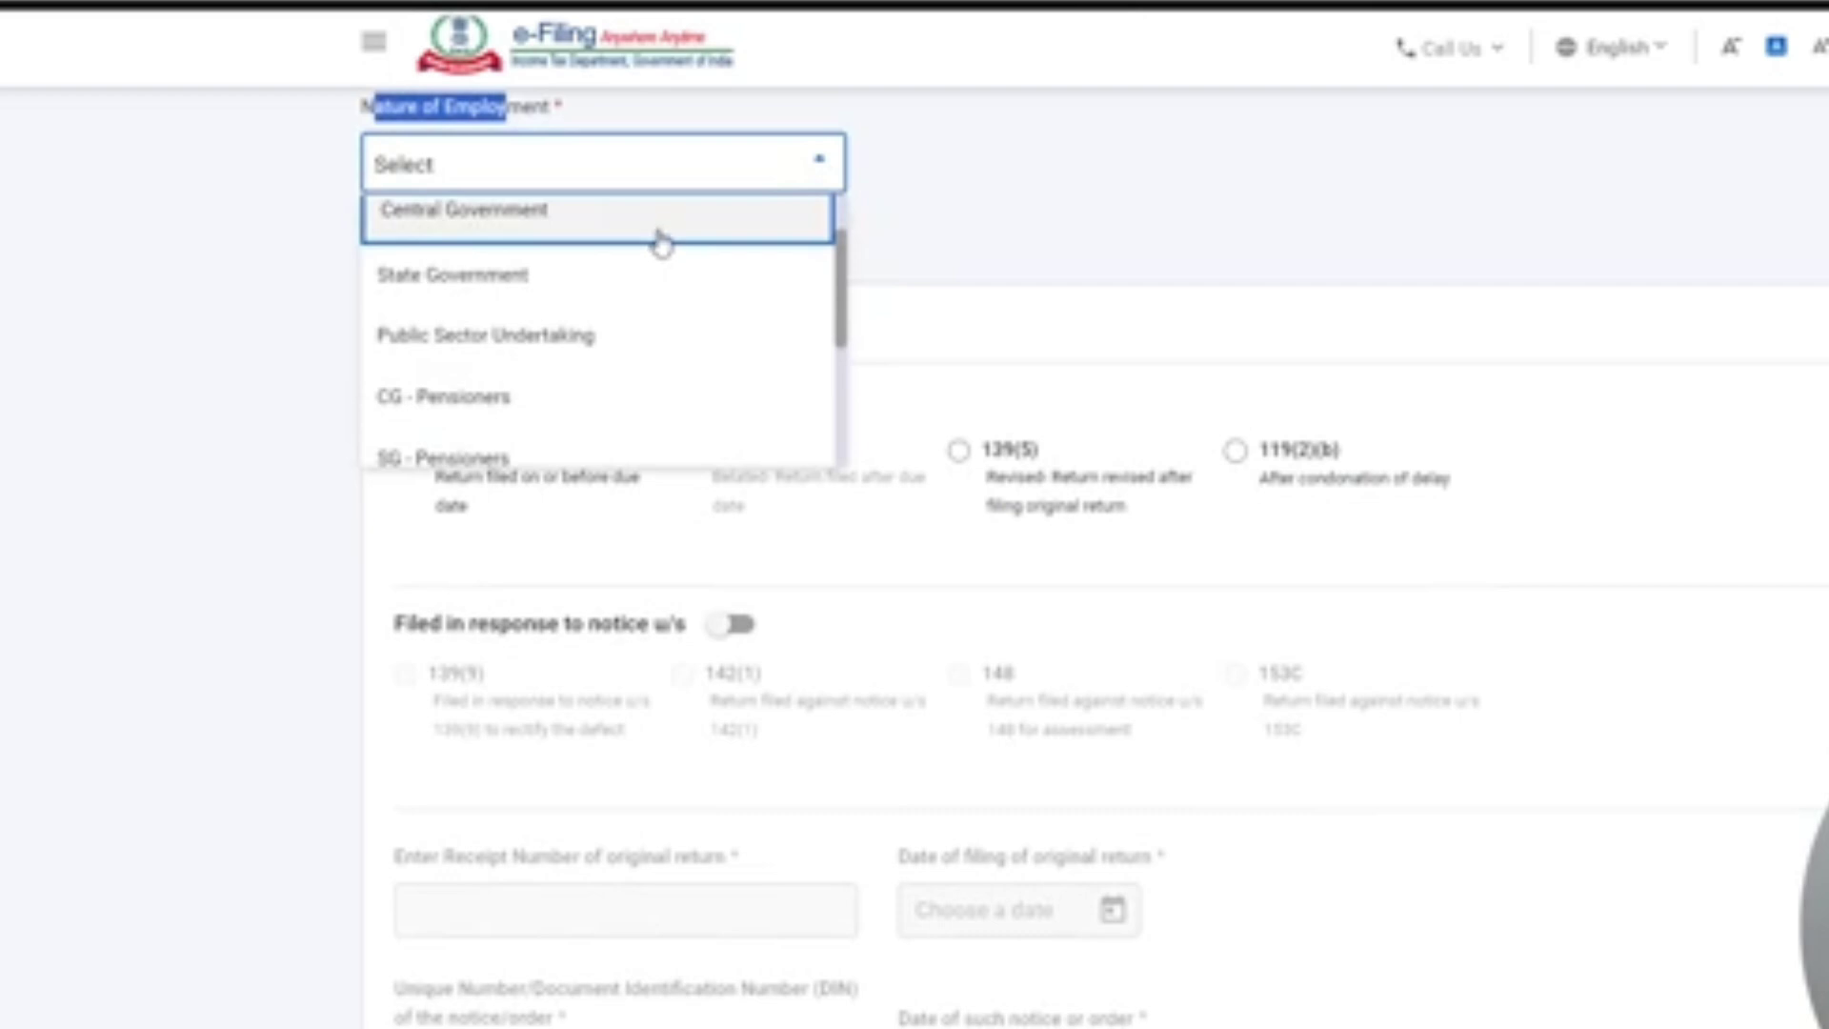
click(848, 315)
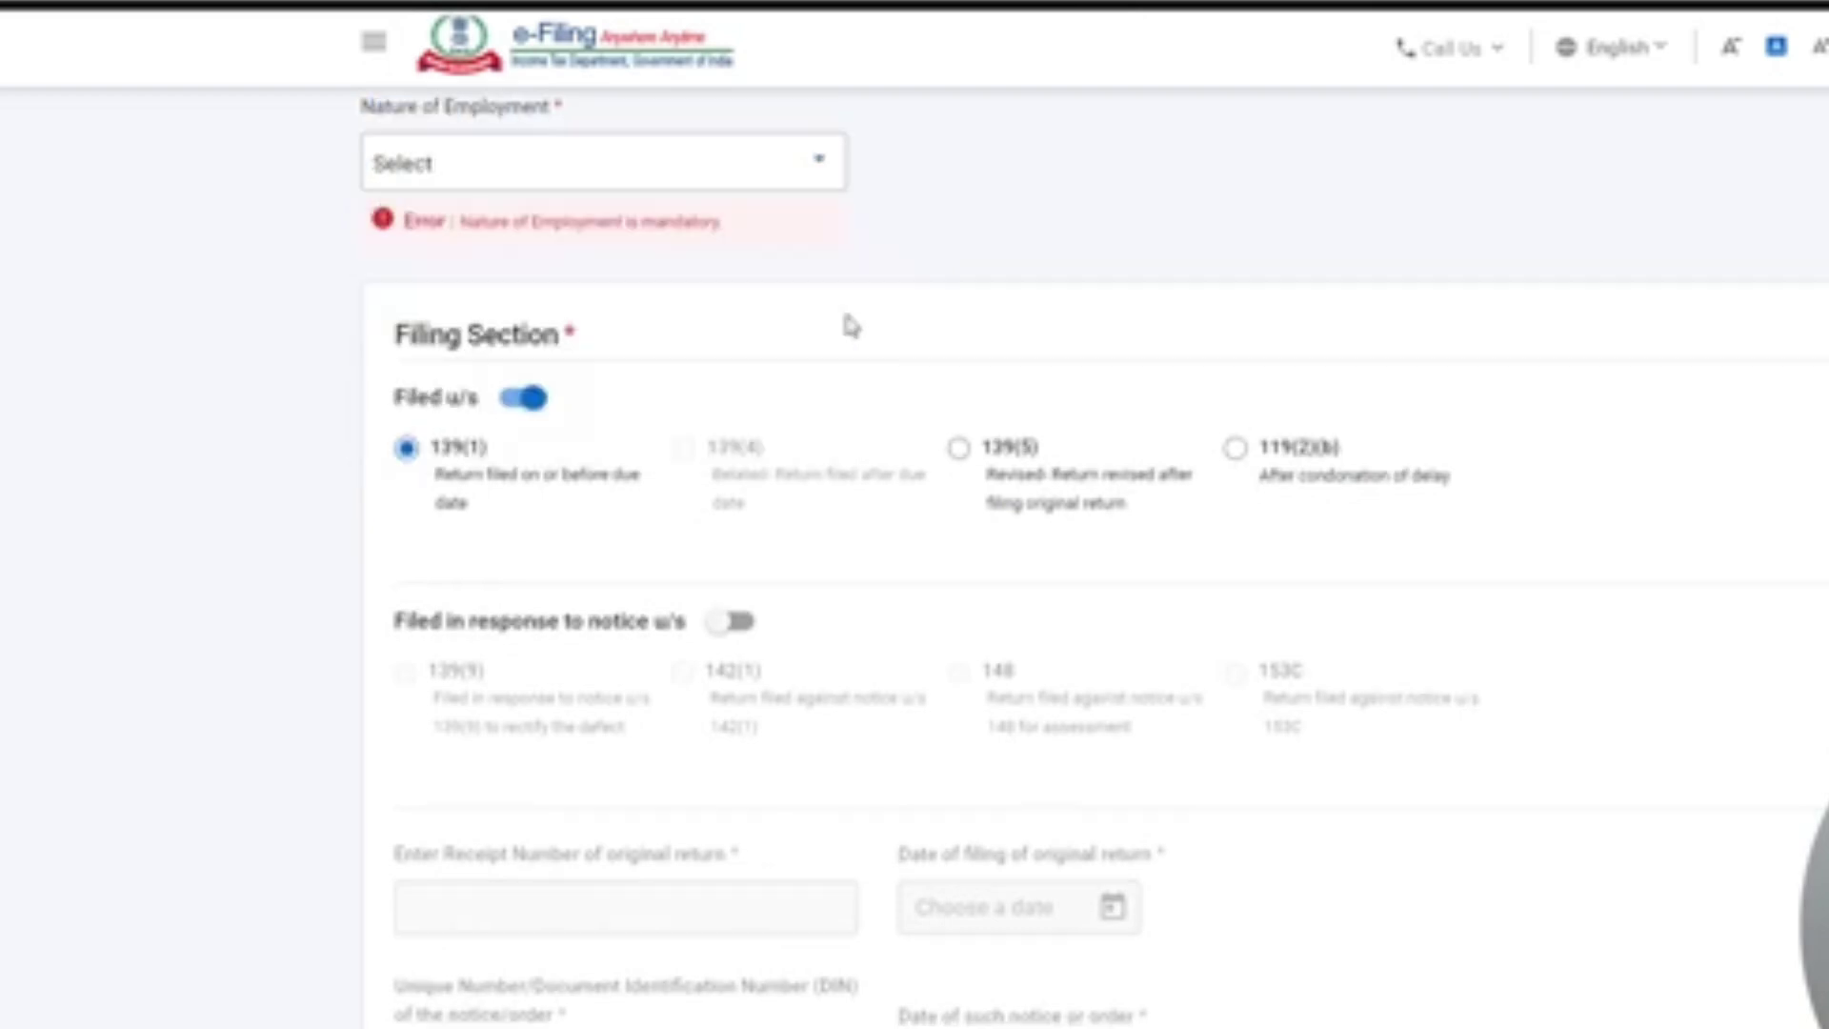
click(823, 174)
scroll(828, 314, down, 5)
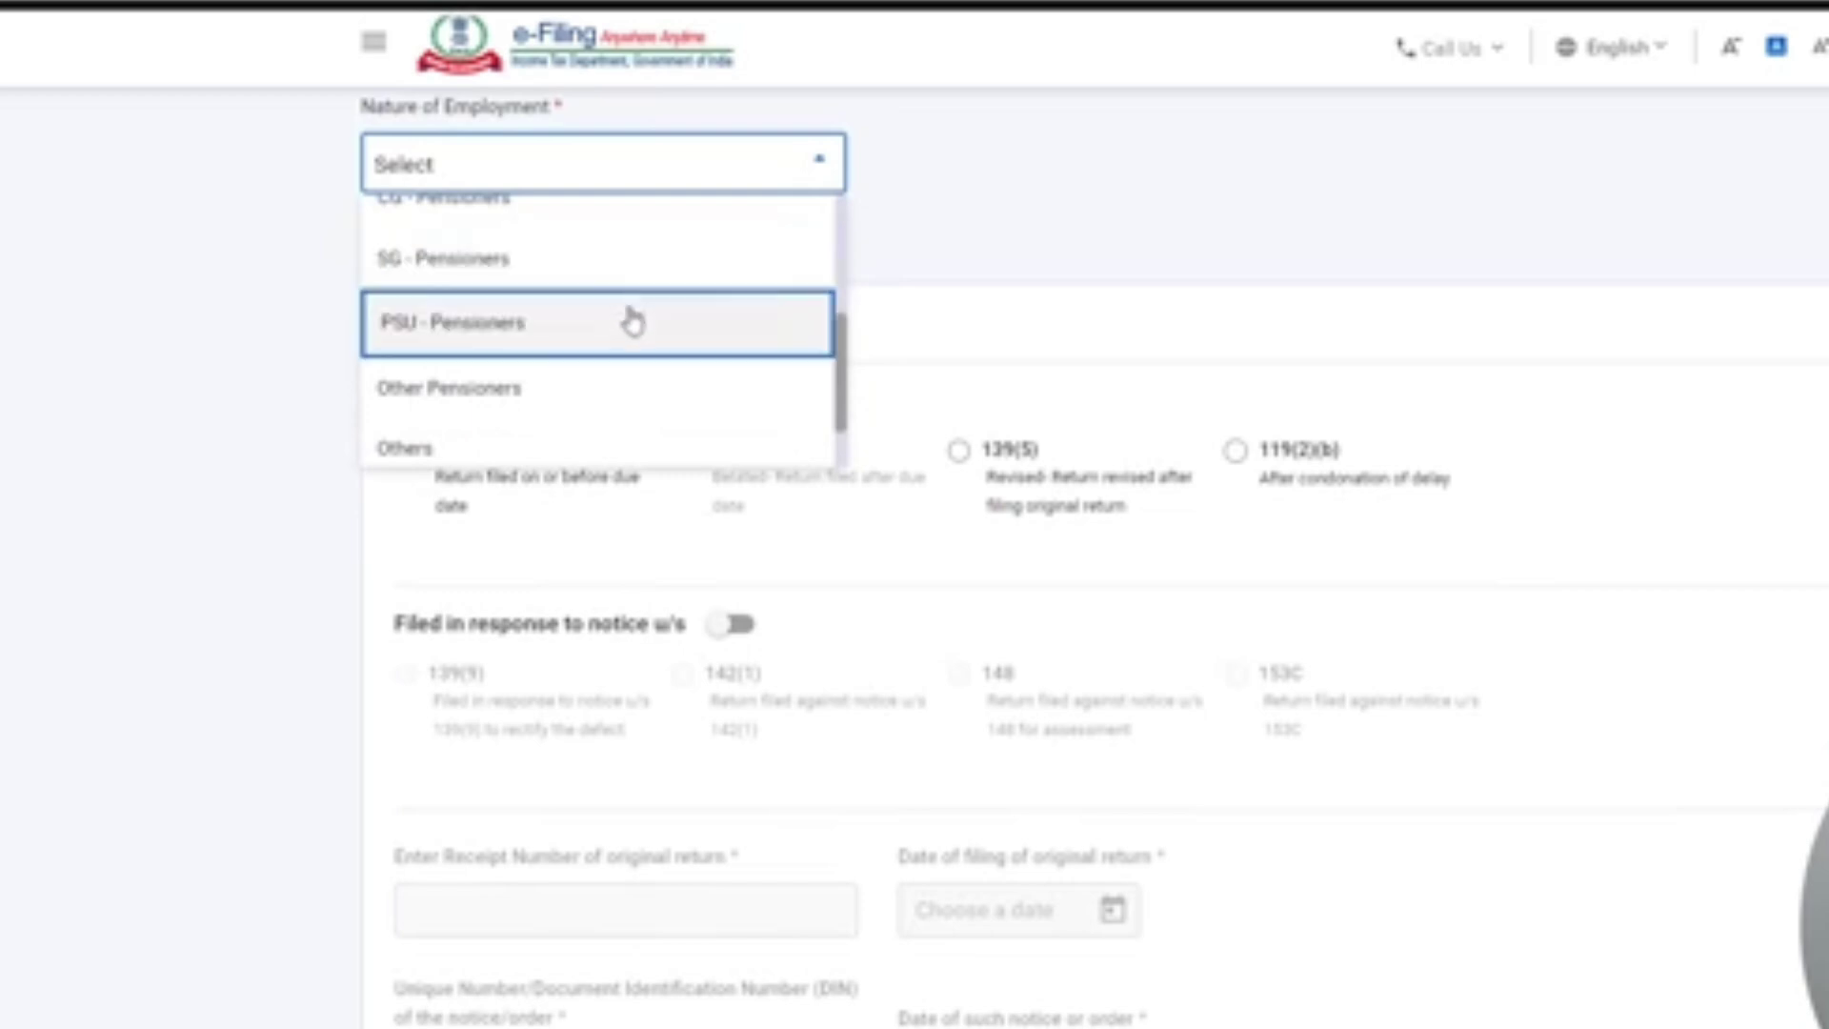
click(569, 445)
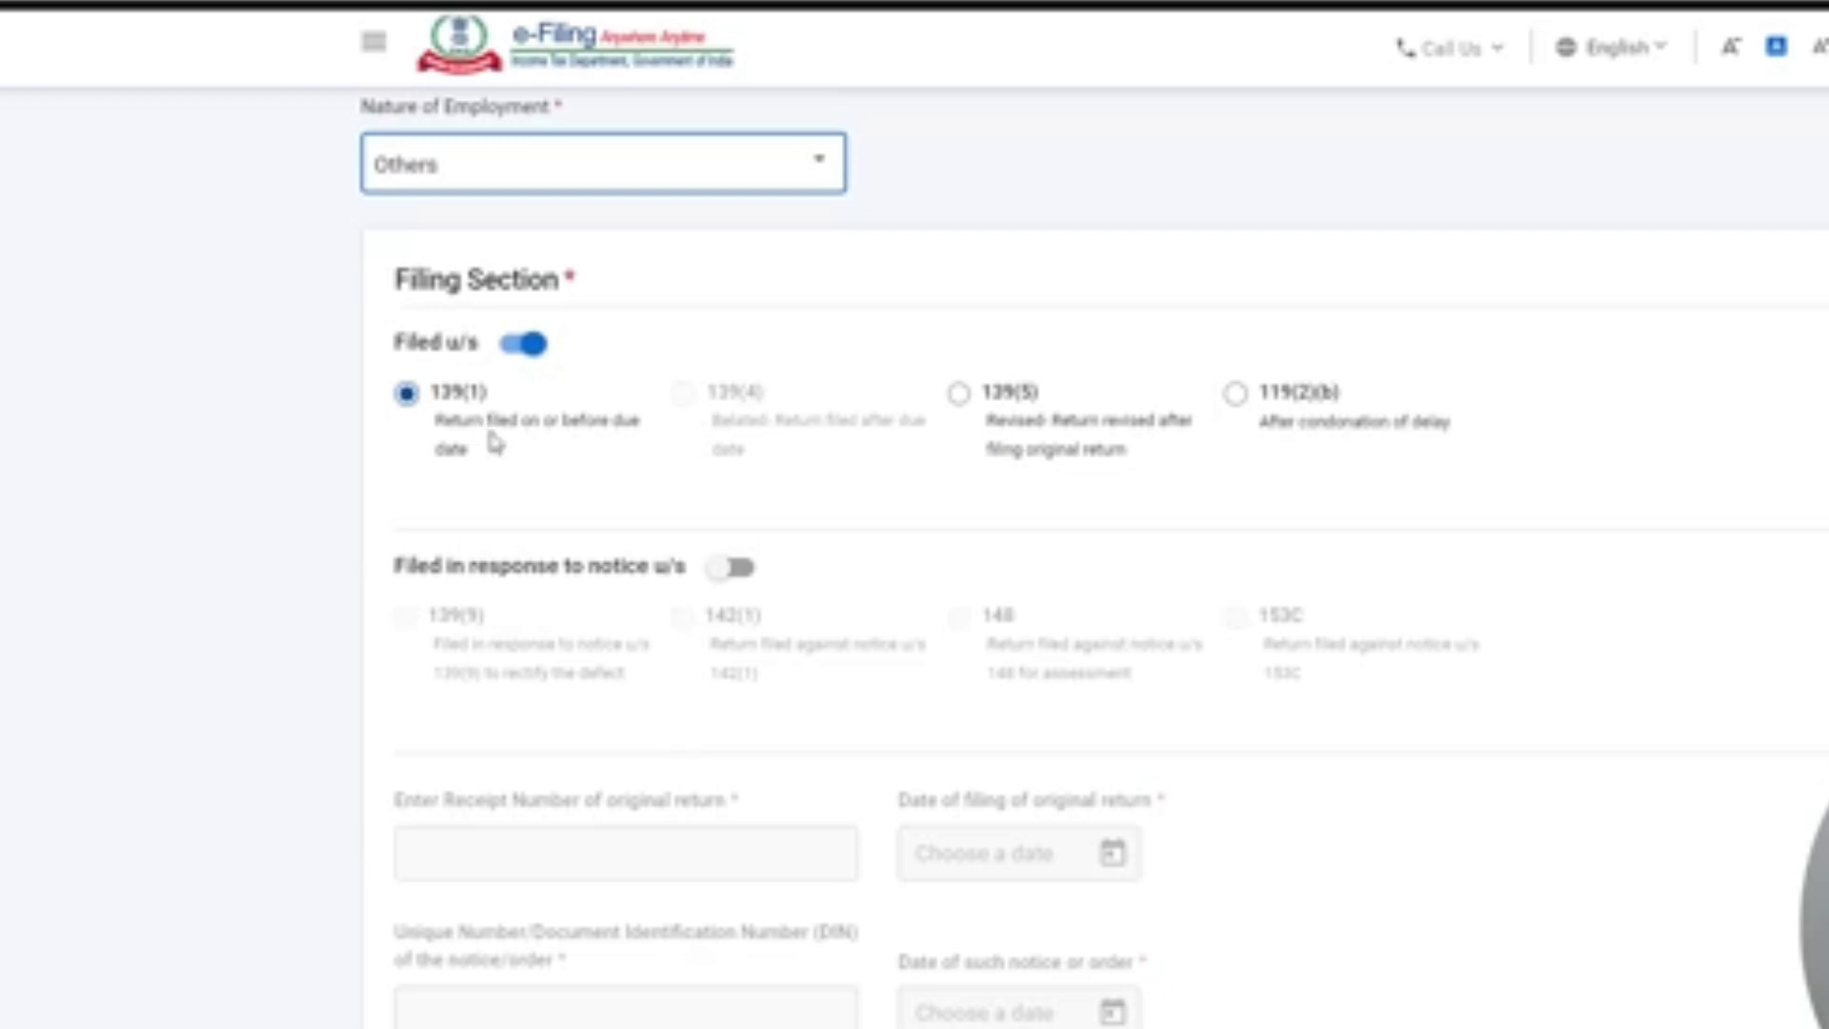
Answer No to opting out of the new tax regime under section 115BAC(6)
scroll(583, 643, down, 6)
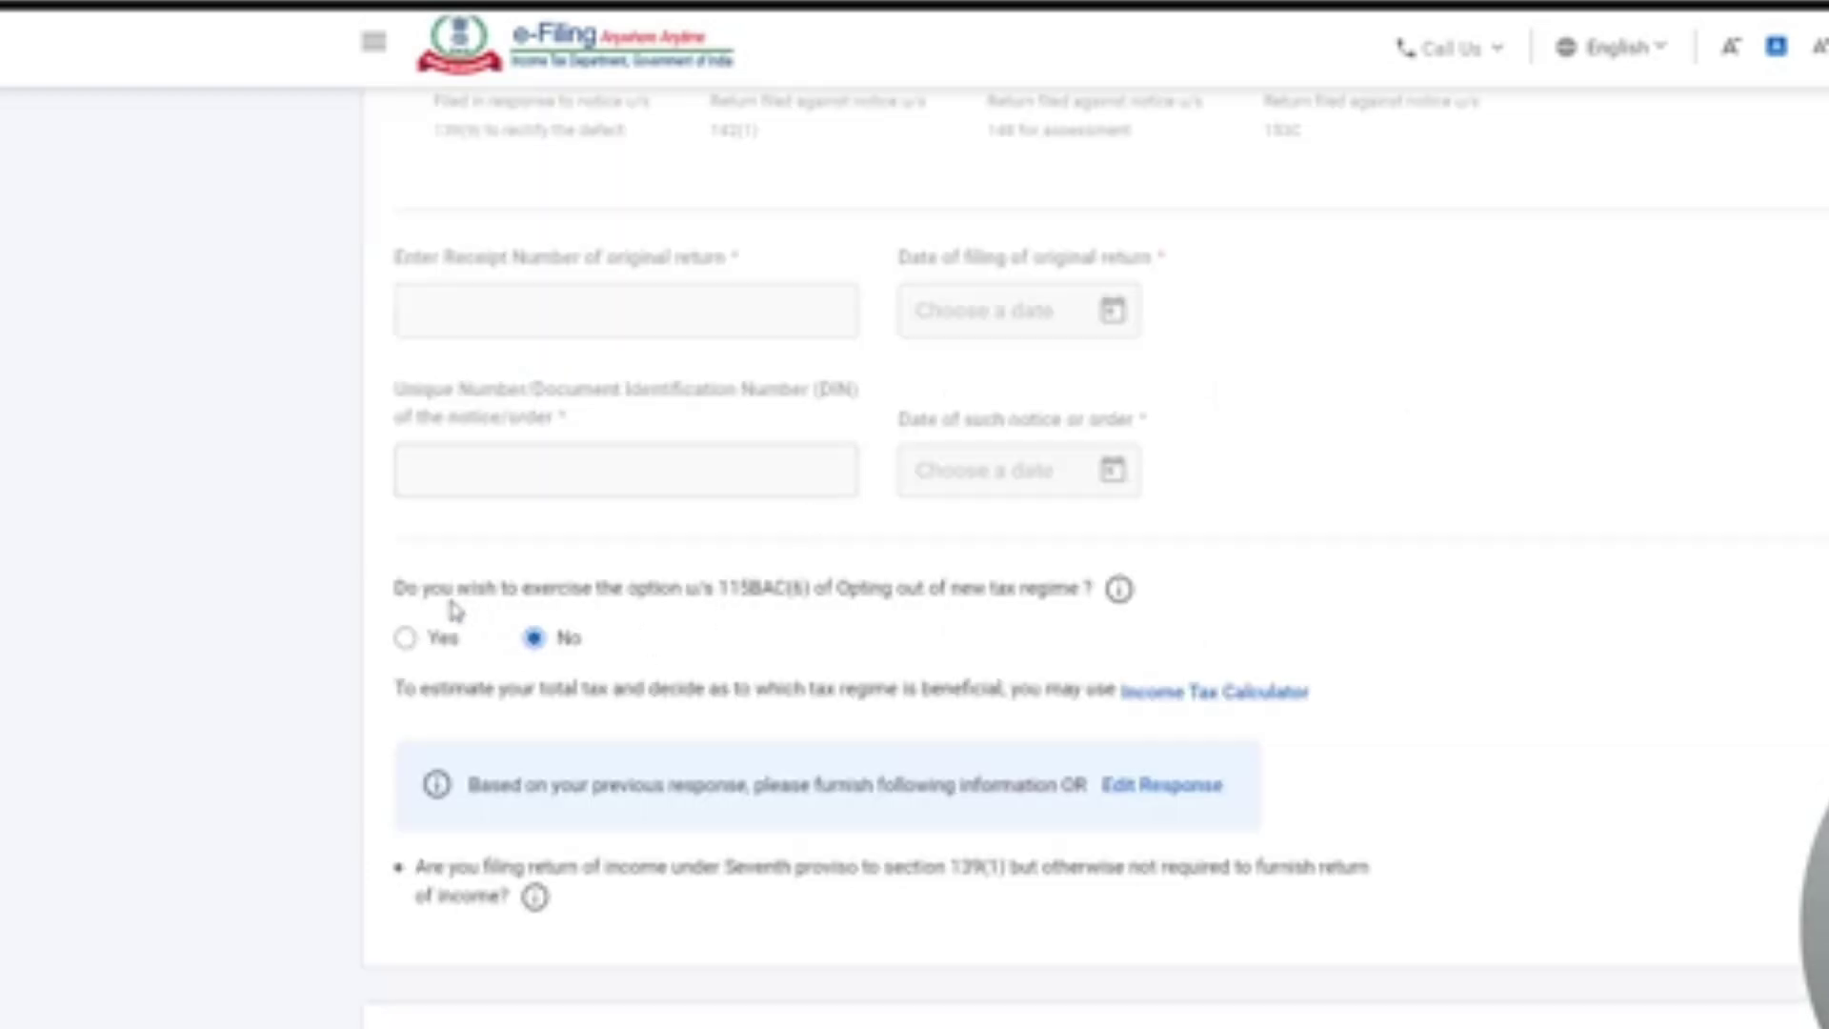
drag(443, 589, 953, 593)
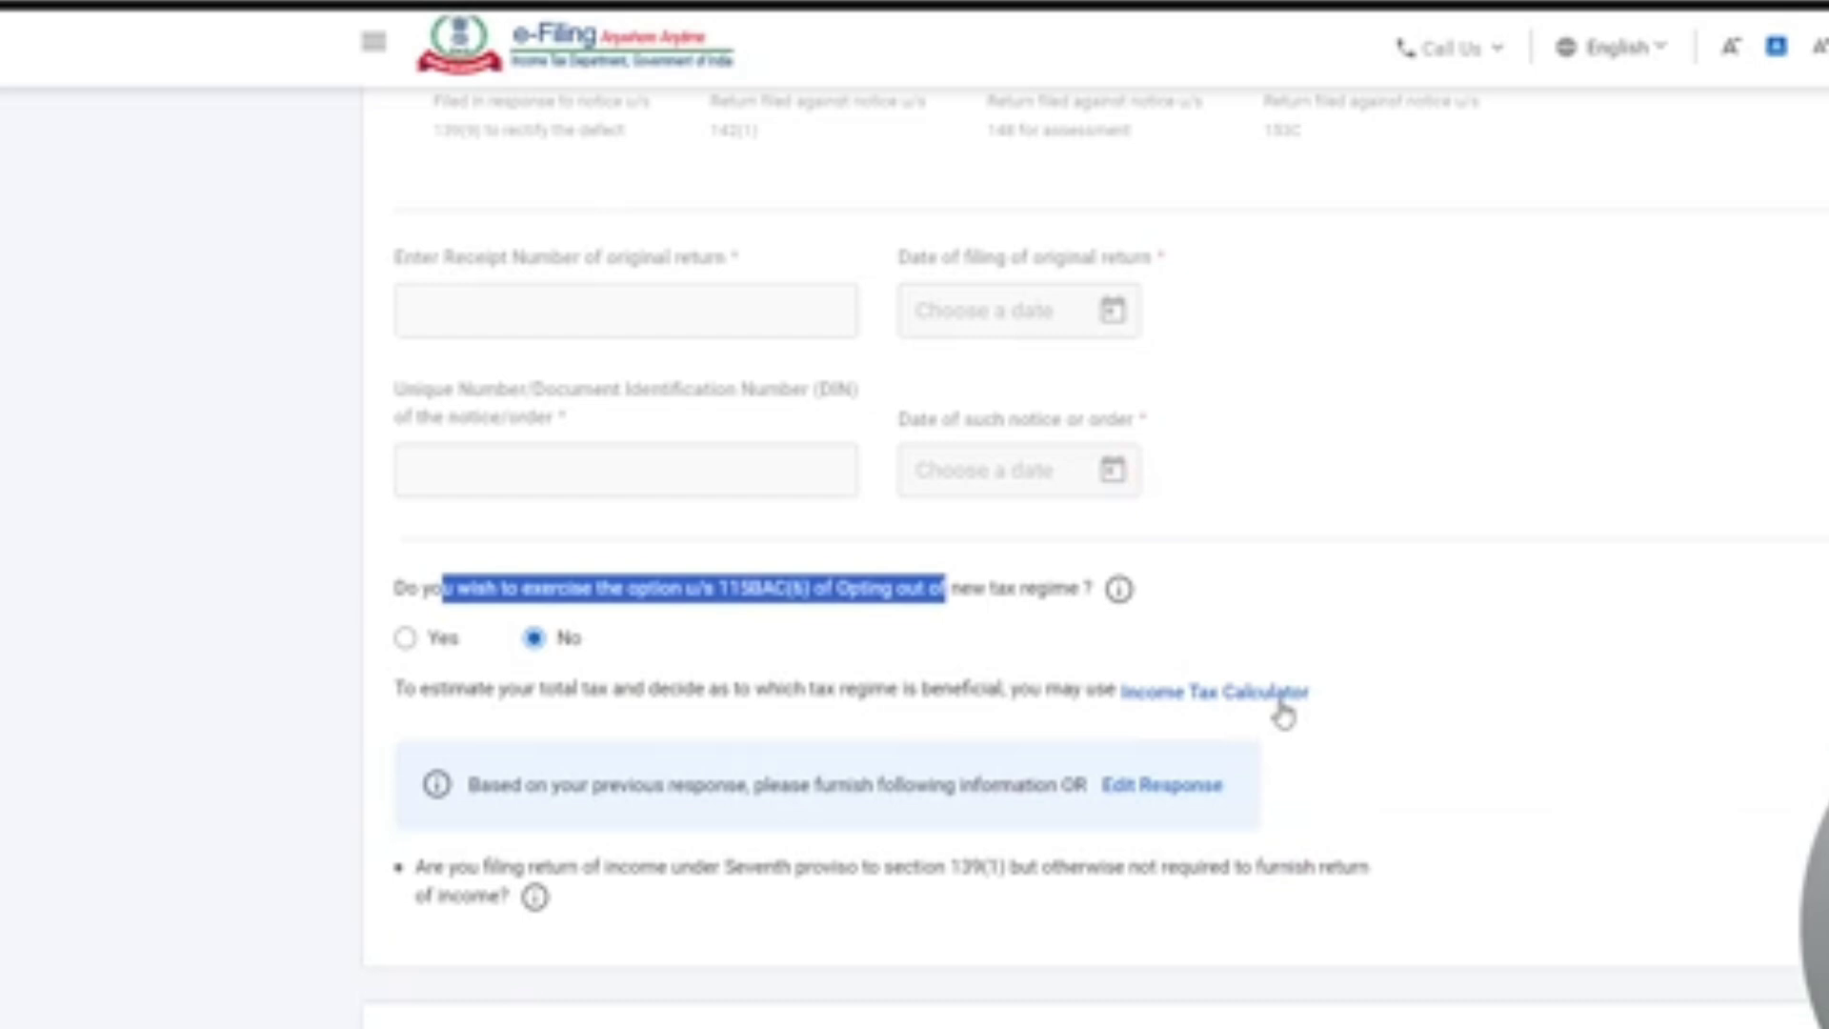
scroll(1282, 710, down, 3)
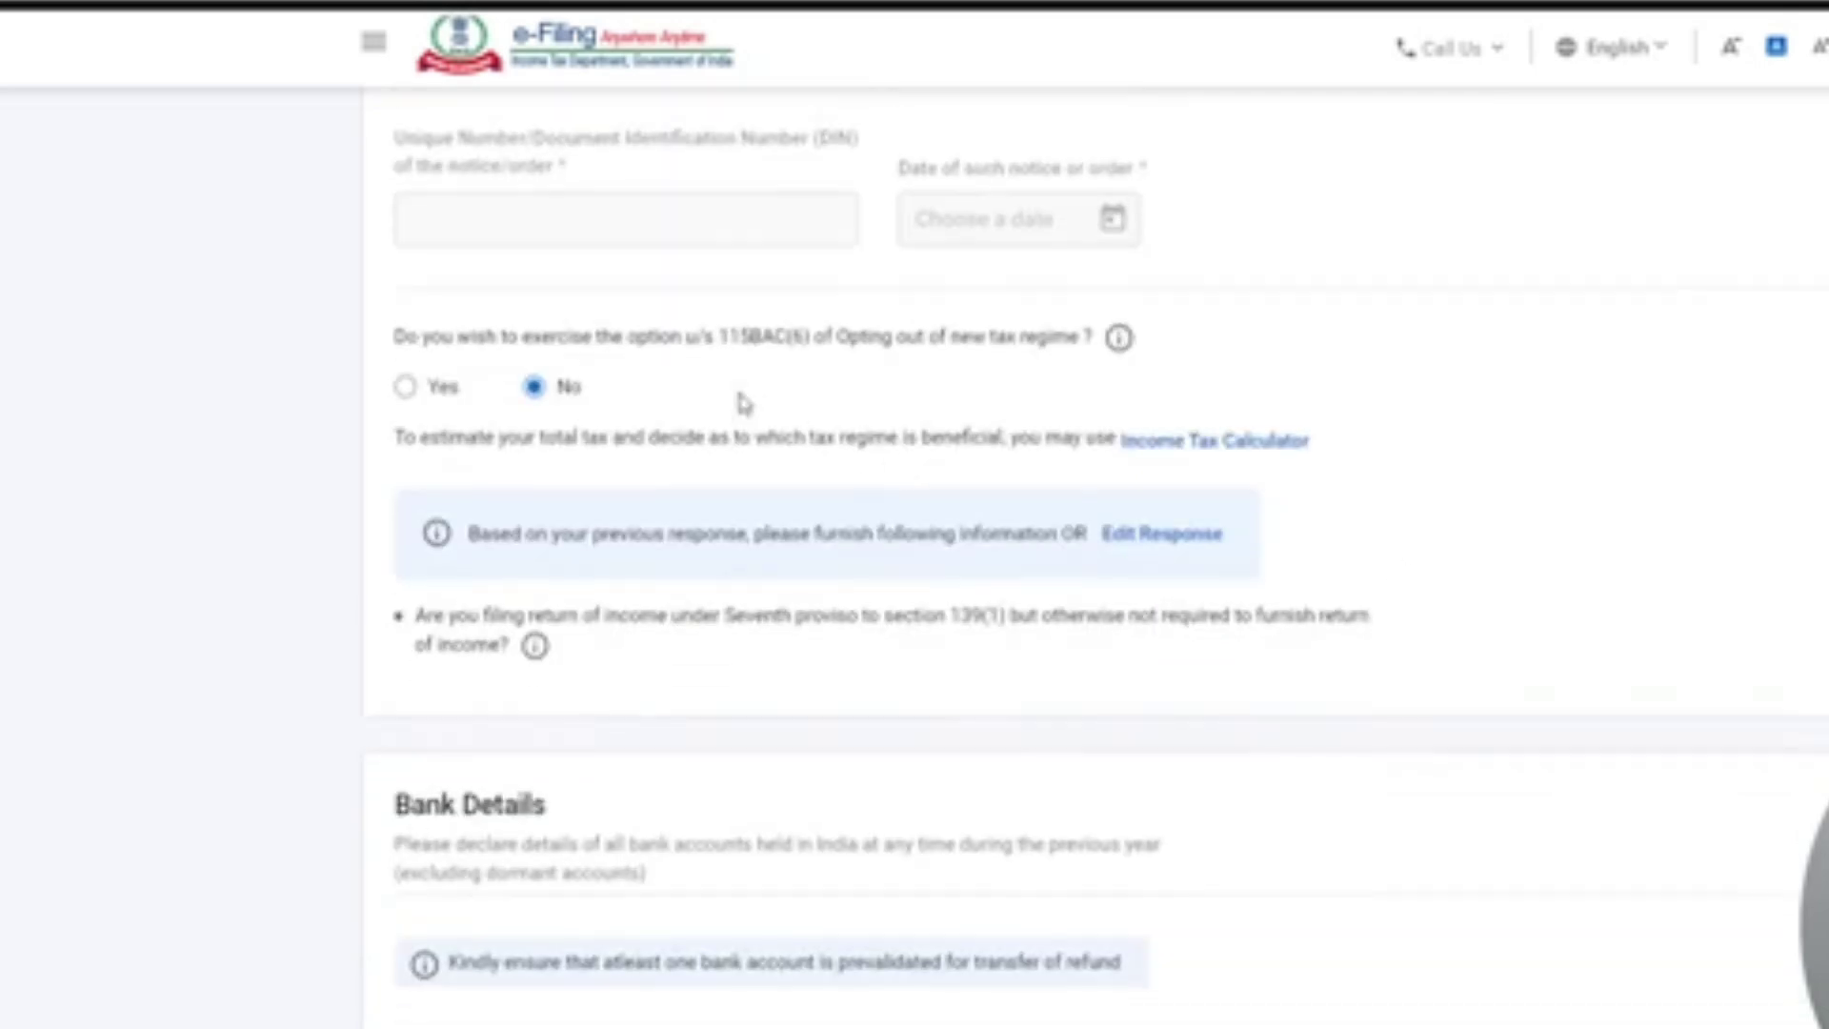
drag(729, 338, 1087, 386)
click(958, 367)
click(404, 391)
click(535, 387)
Review the declared bank account details and confirm the Personal Information section
scroll(1380, 276, down, 8)
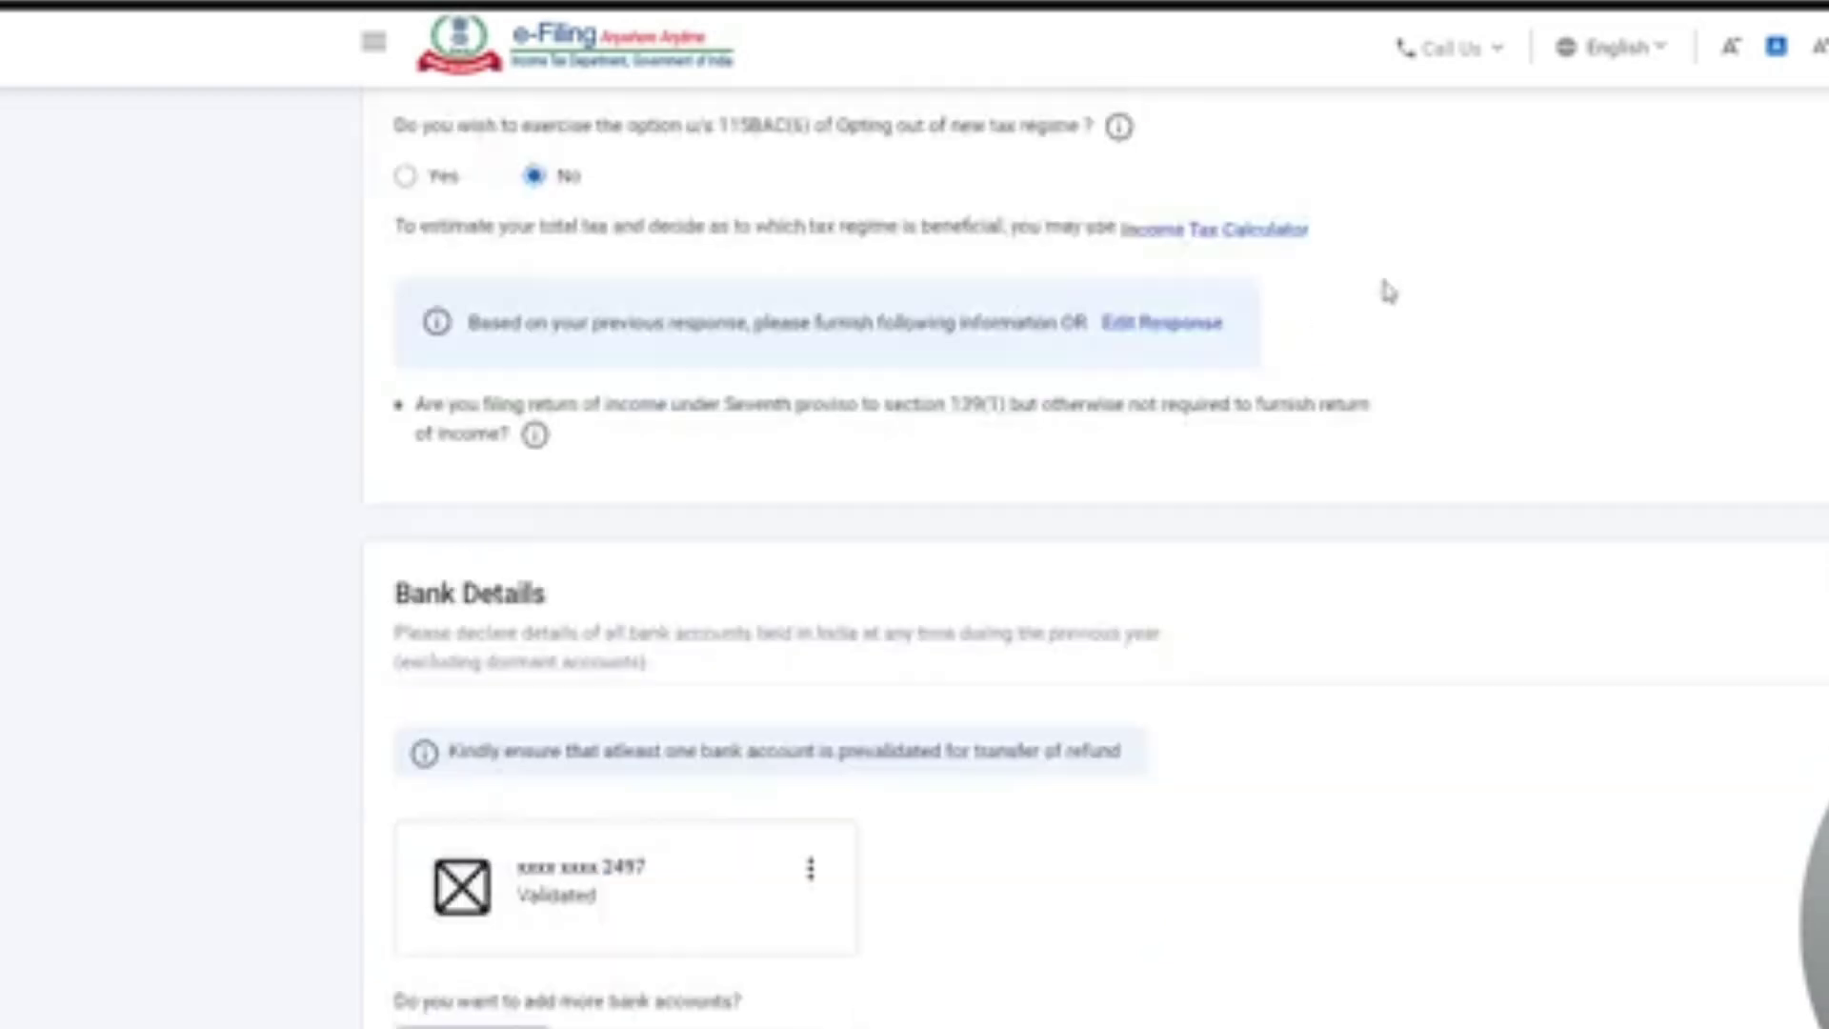
scroll(899, 275, up, 3)
drag(426, 338, 608, 379)
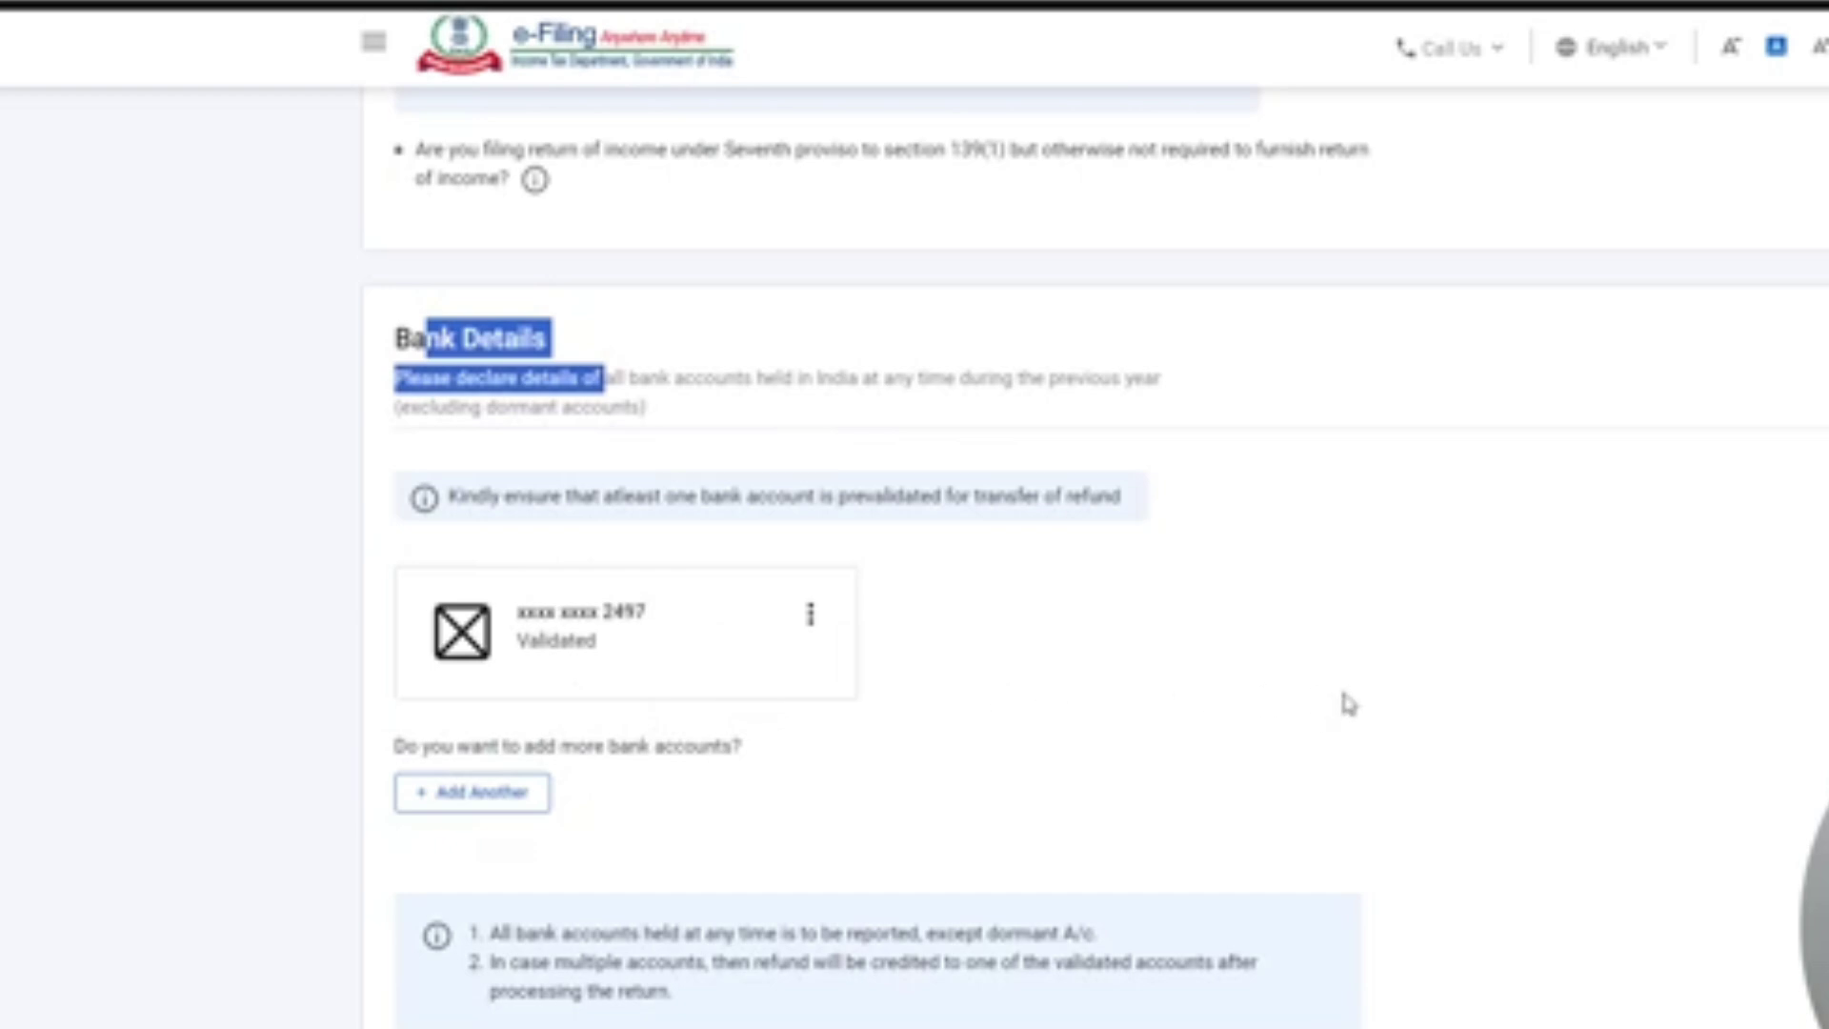
scroll(1347, 702, down, 3)
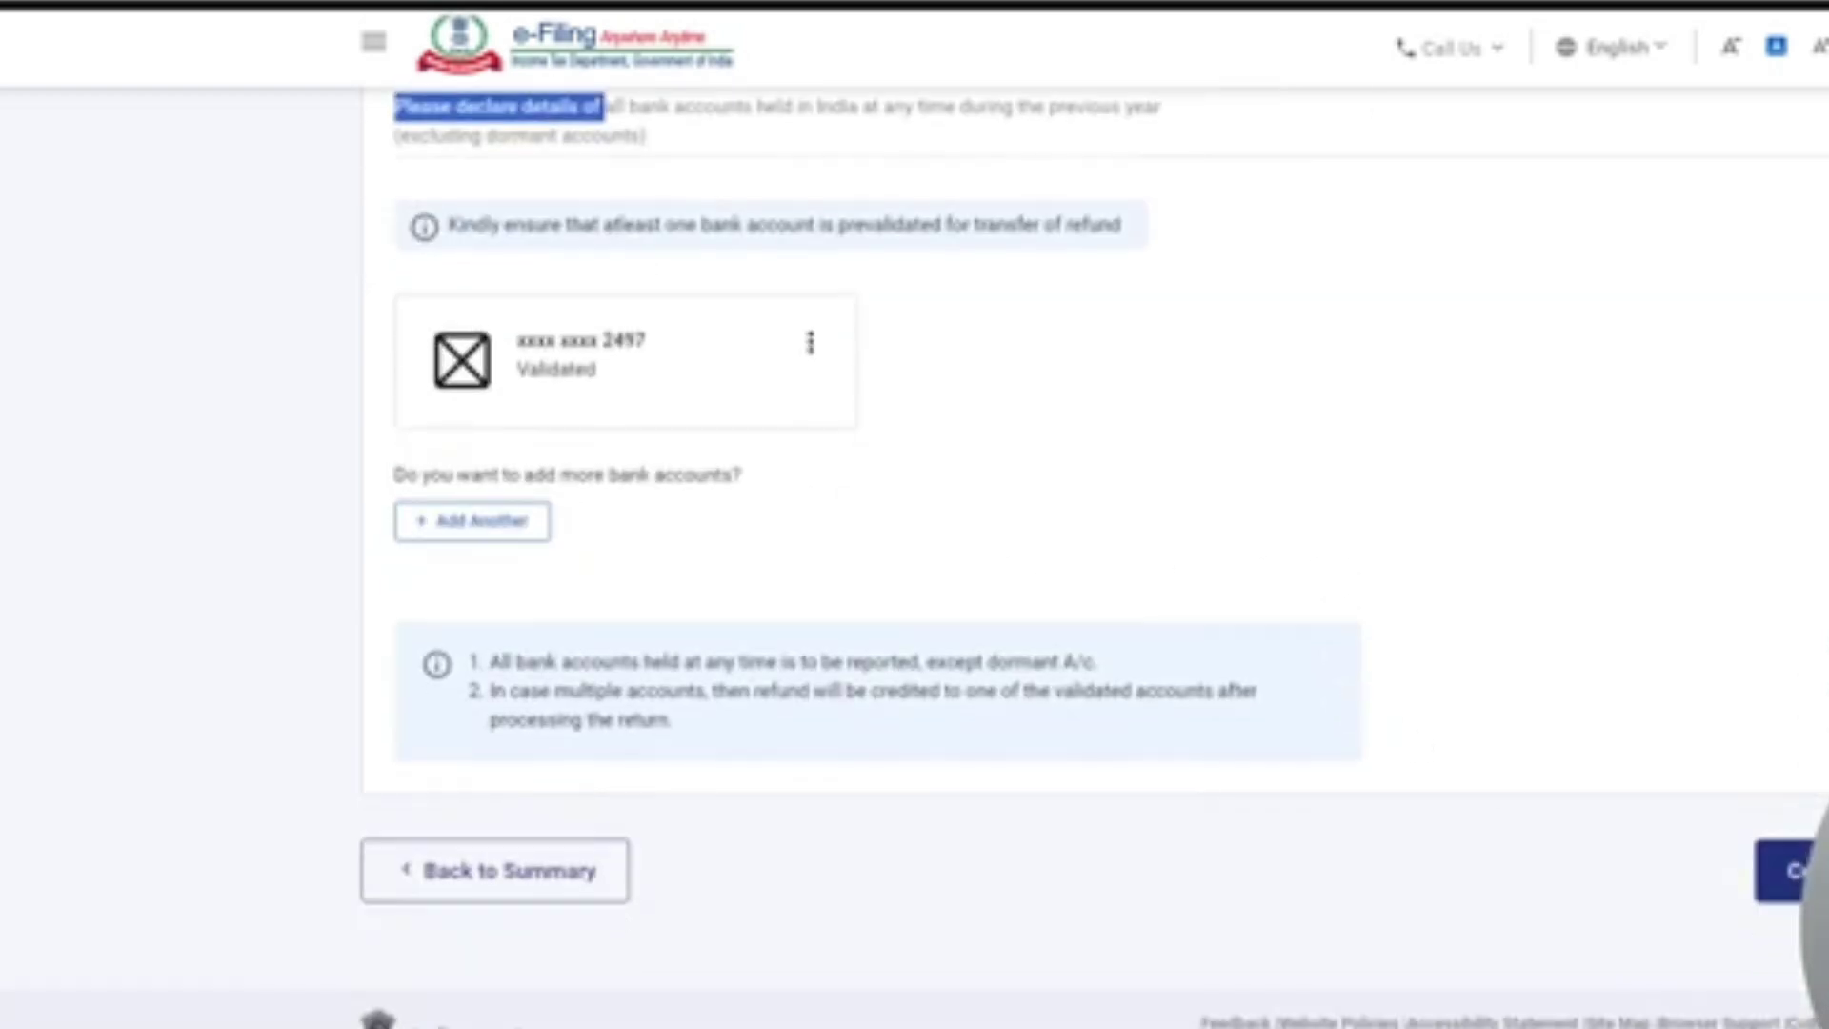
click(1791, 870)
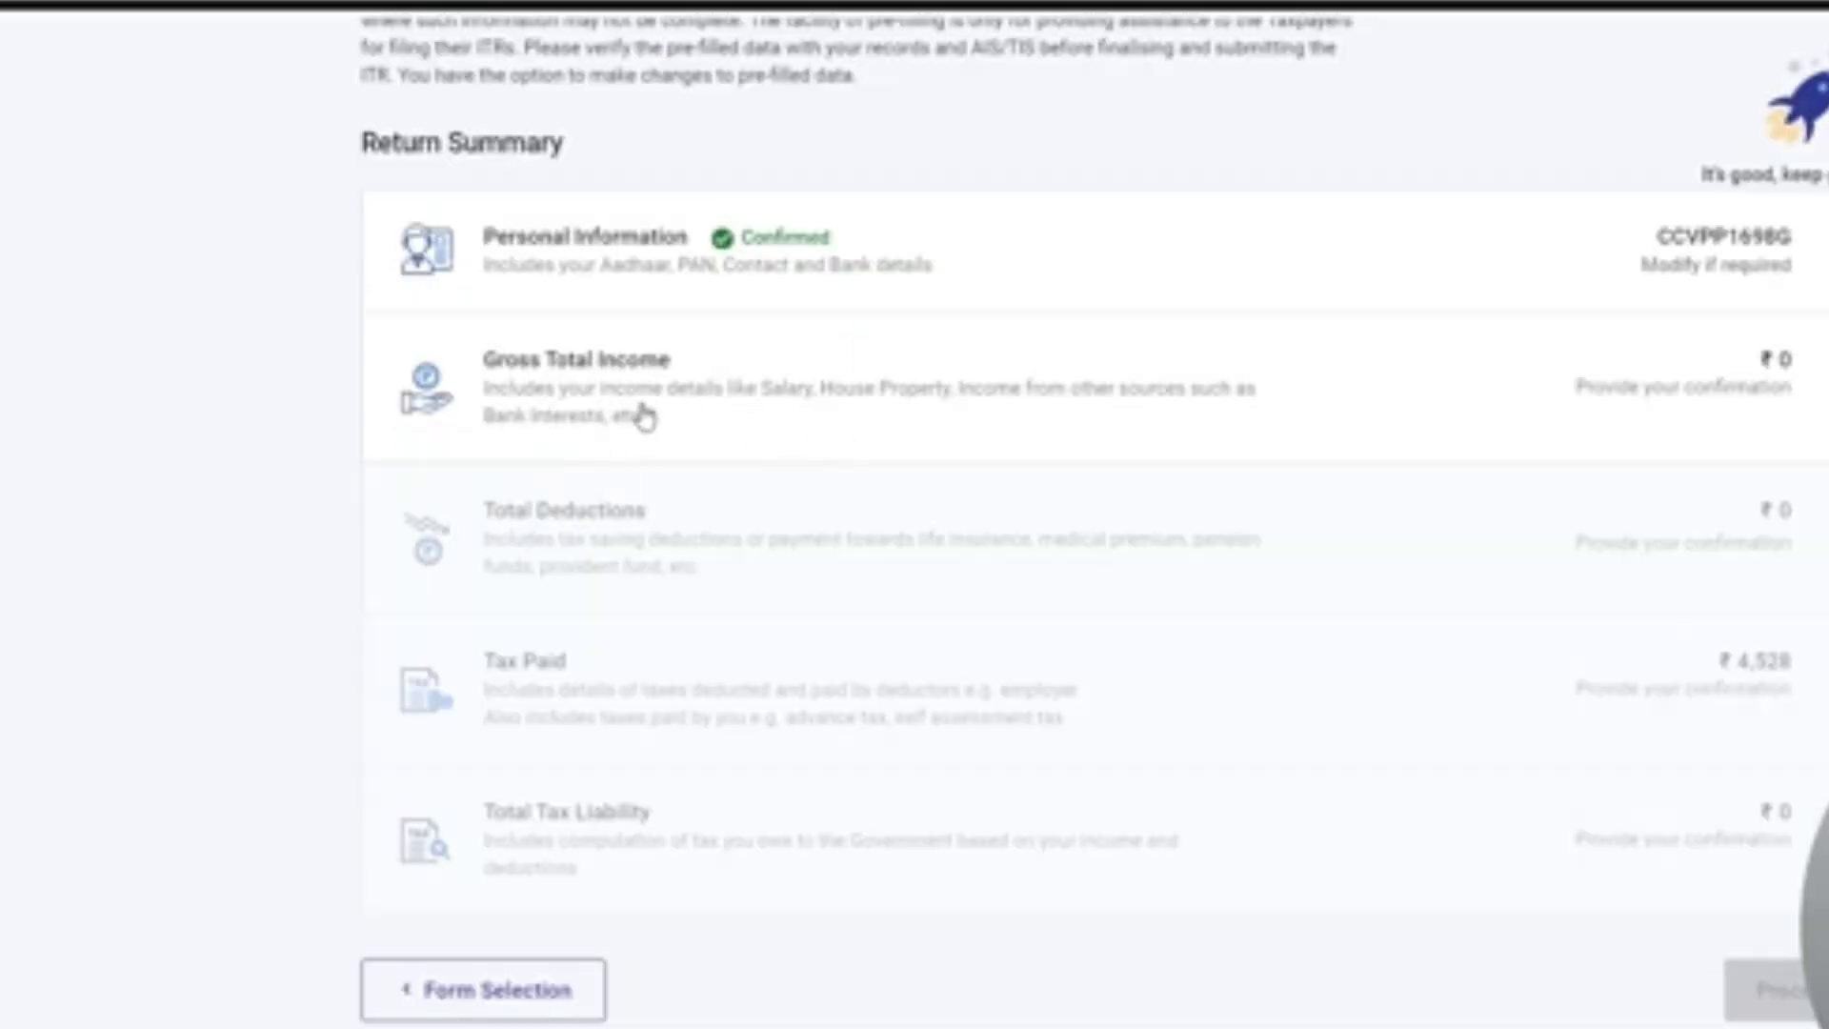
Open the Gross Total Income section and skip the salary exemption questions
click(819, 404)
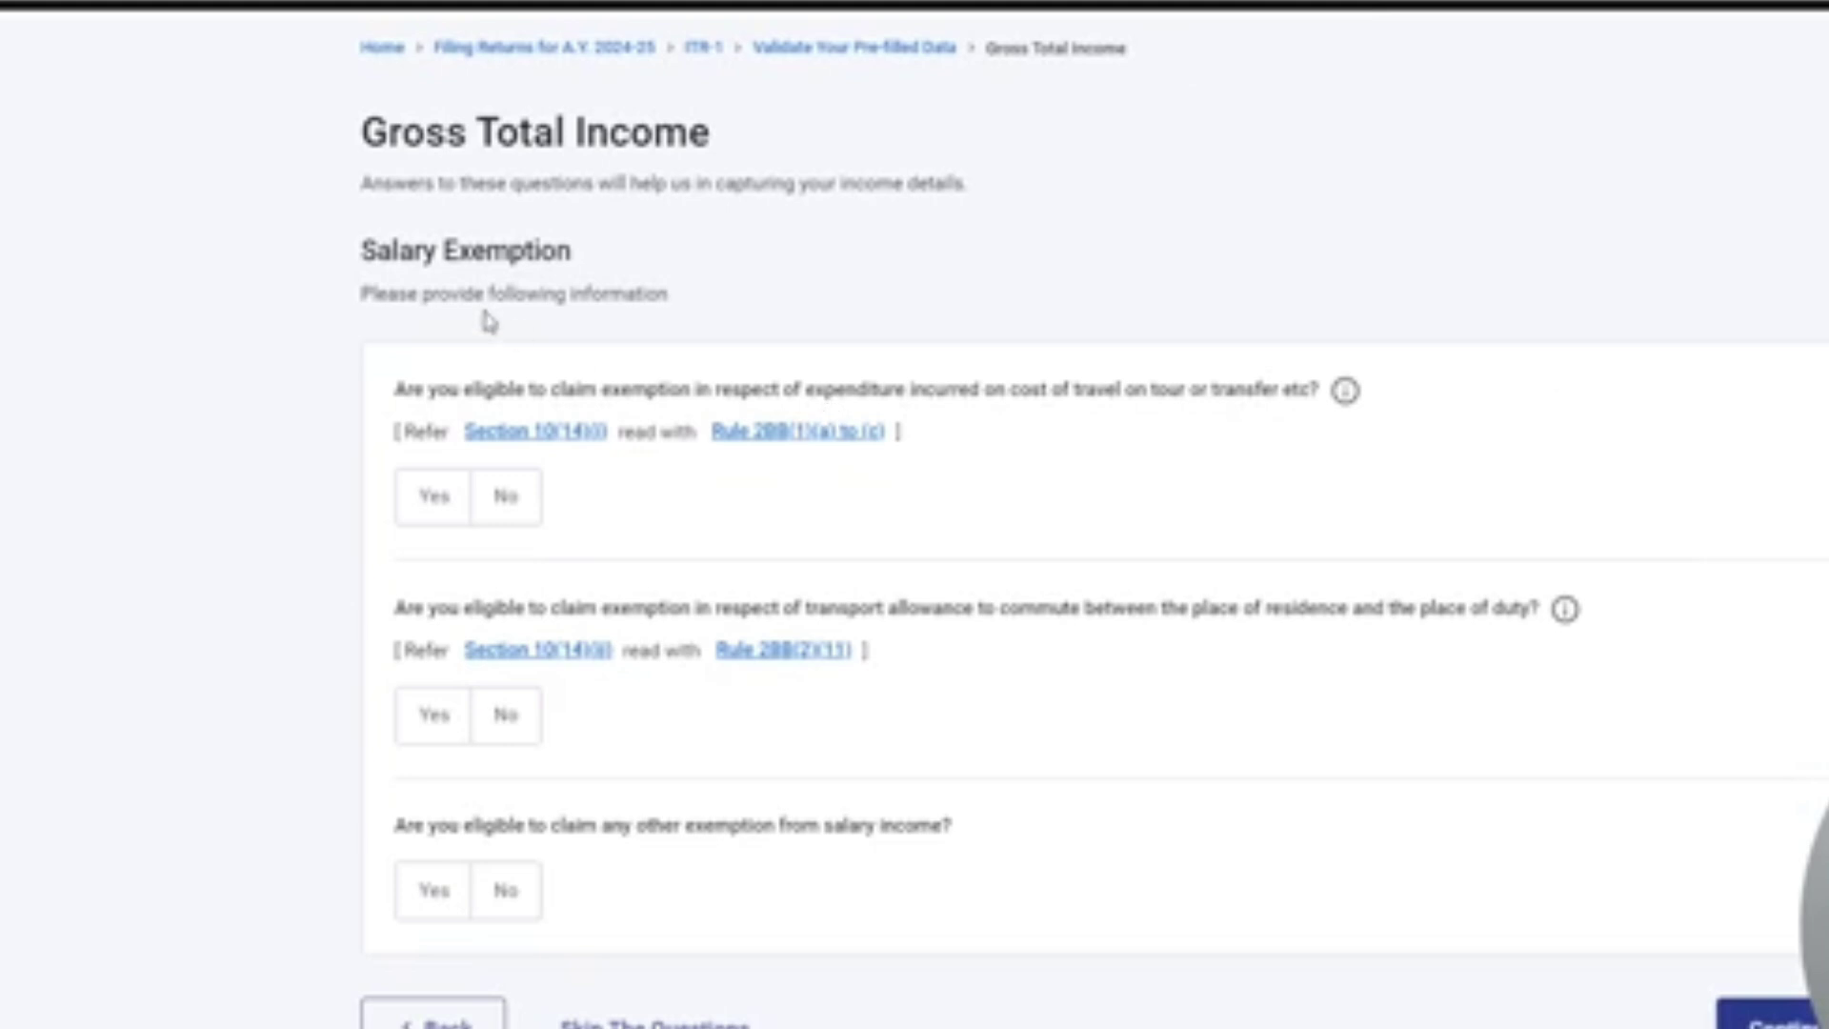
scroll(527, 333, down, 2)
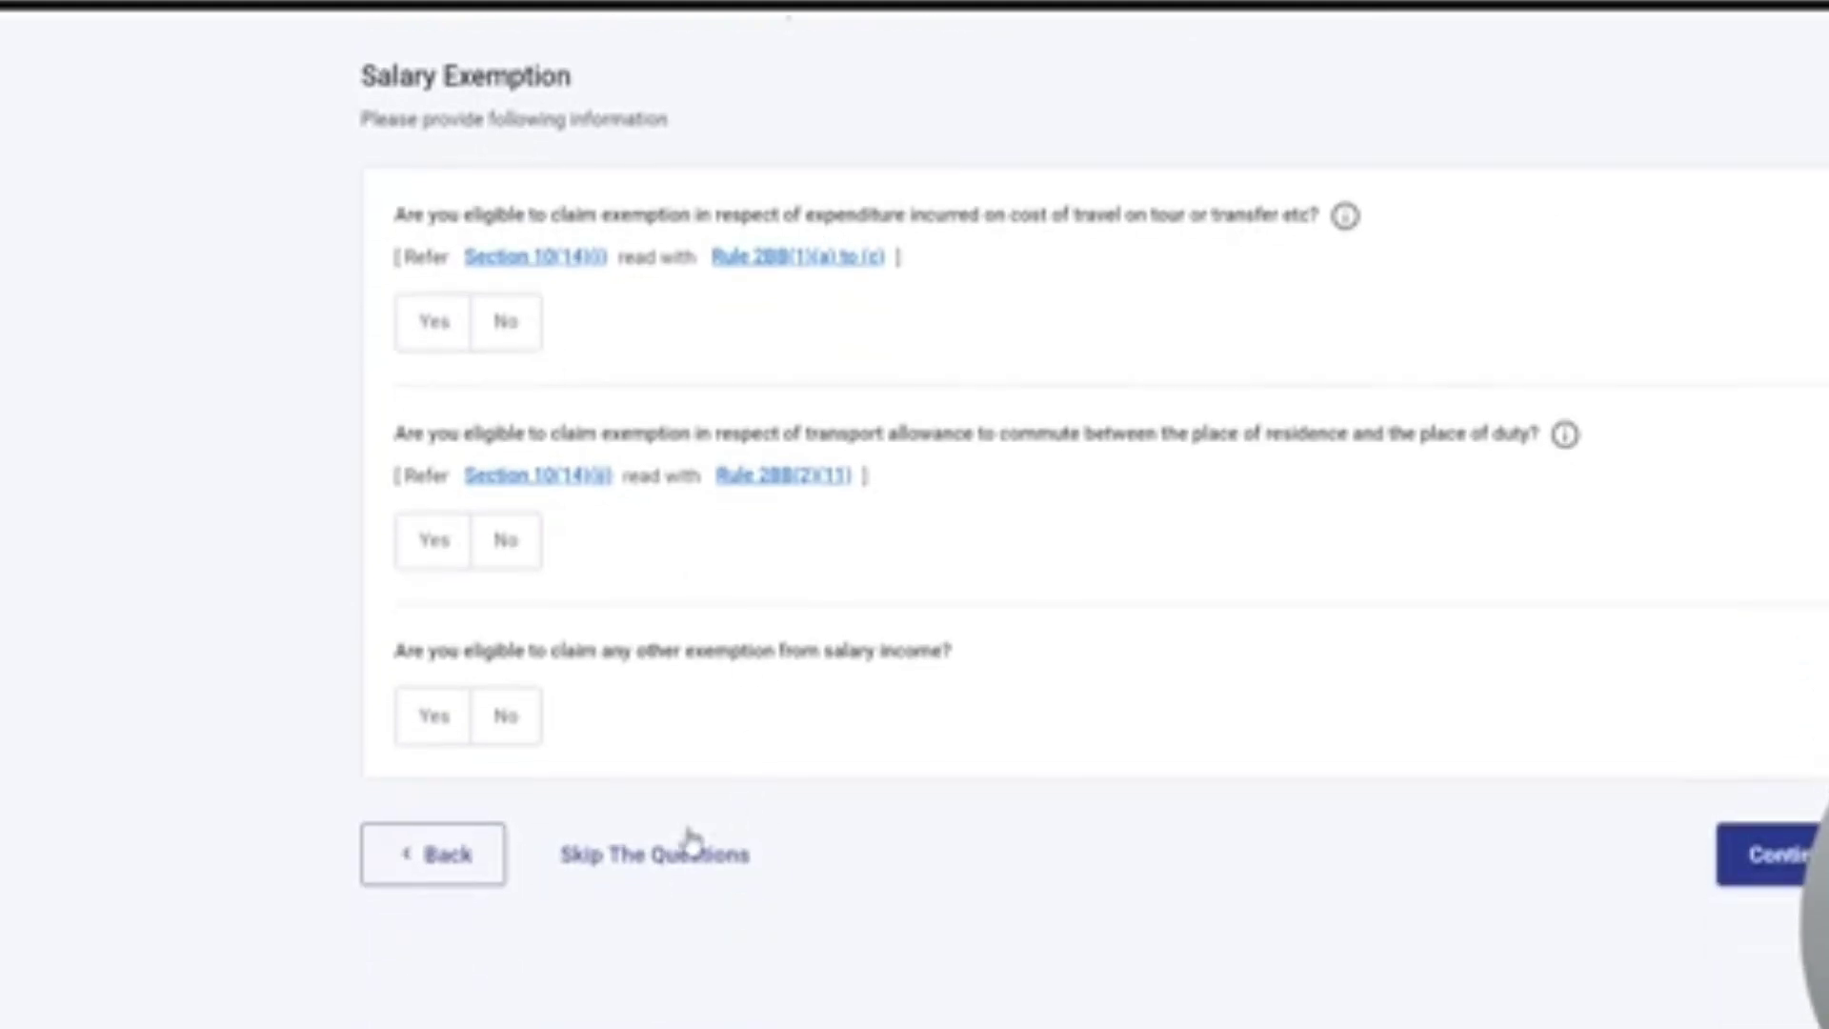
click(686, 858)
click(1464, 636)
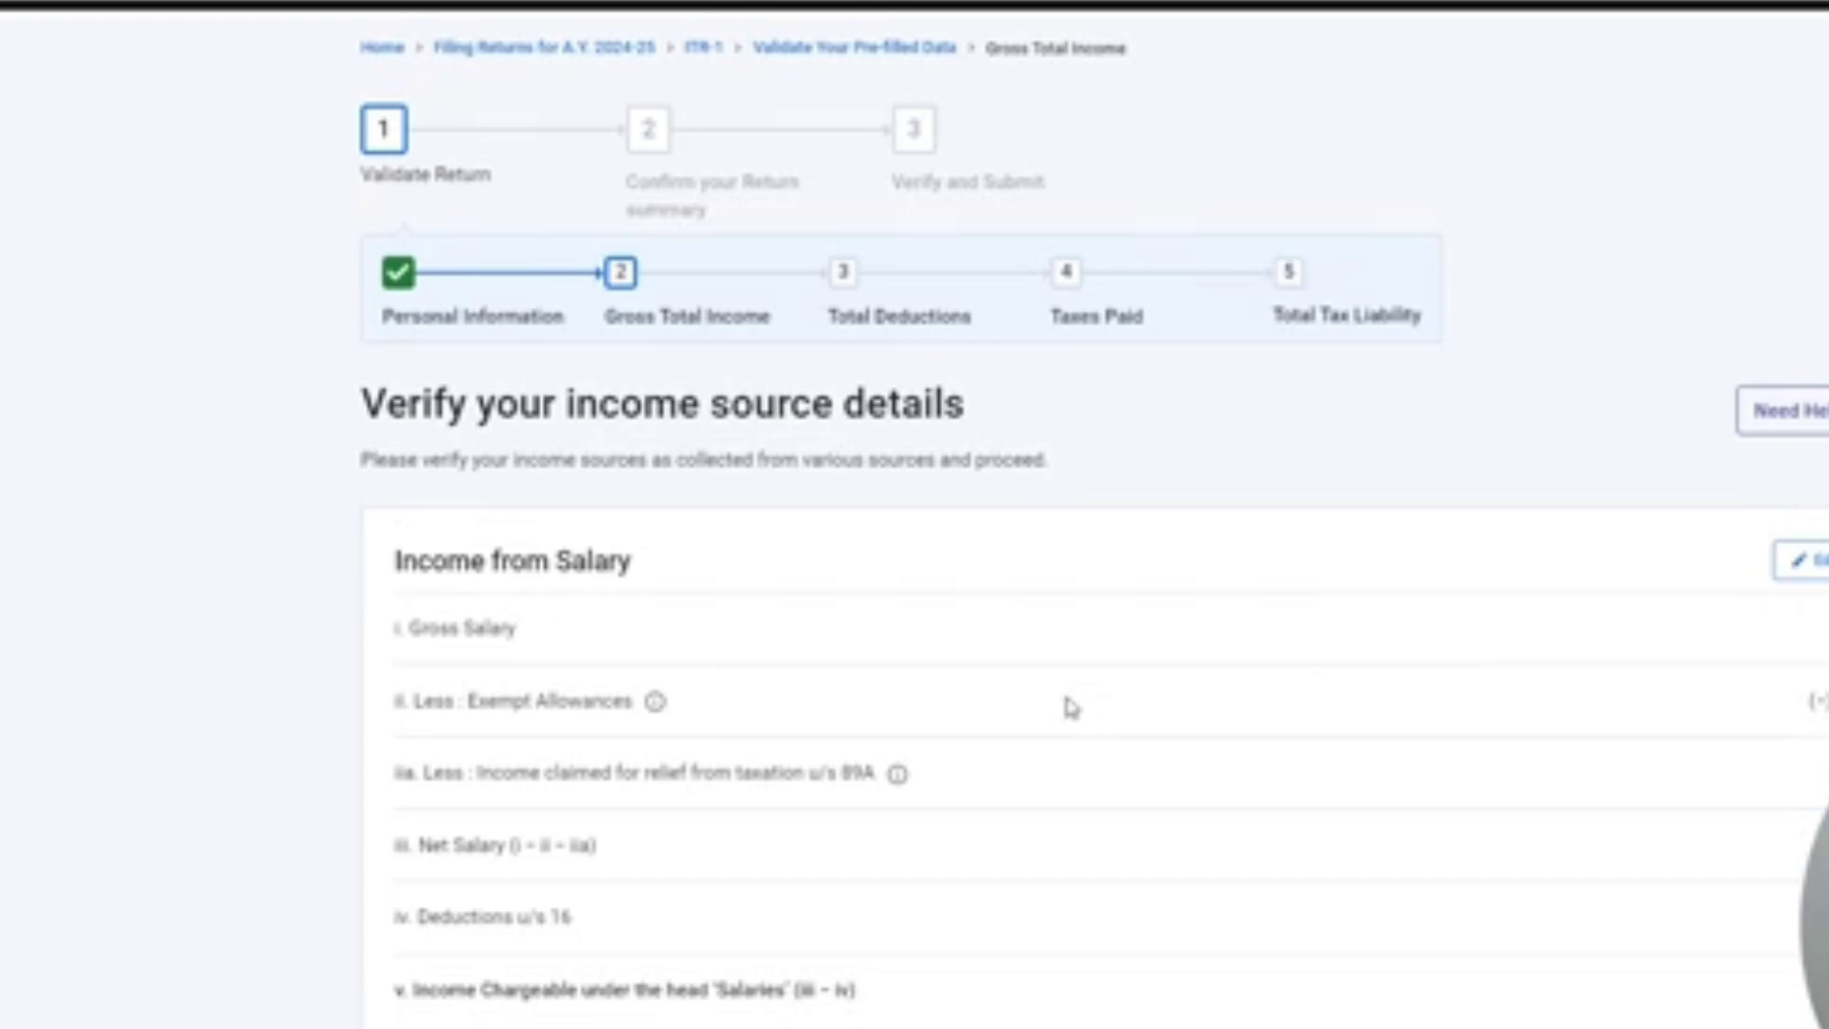
Look over the salary, house property, other sources and exempt income sections of the income source details
scroll(1066, 706, down, 3)
scroll(663, 312, down, 3)
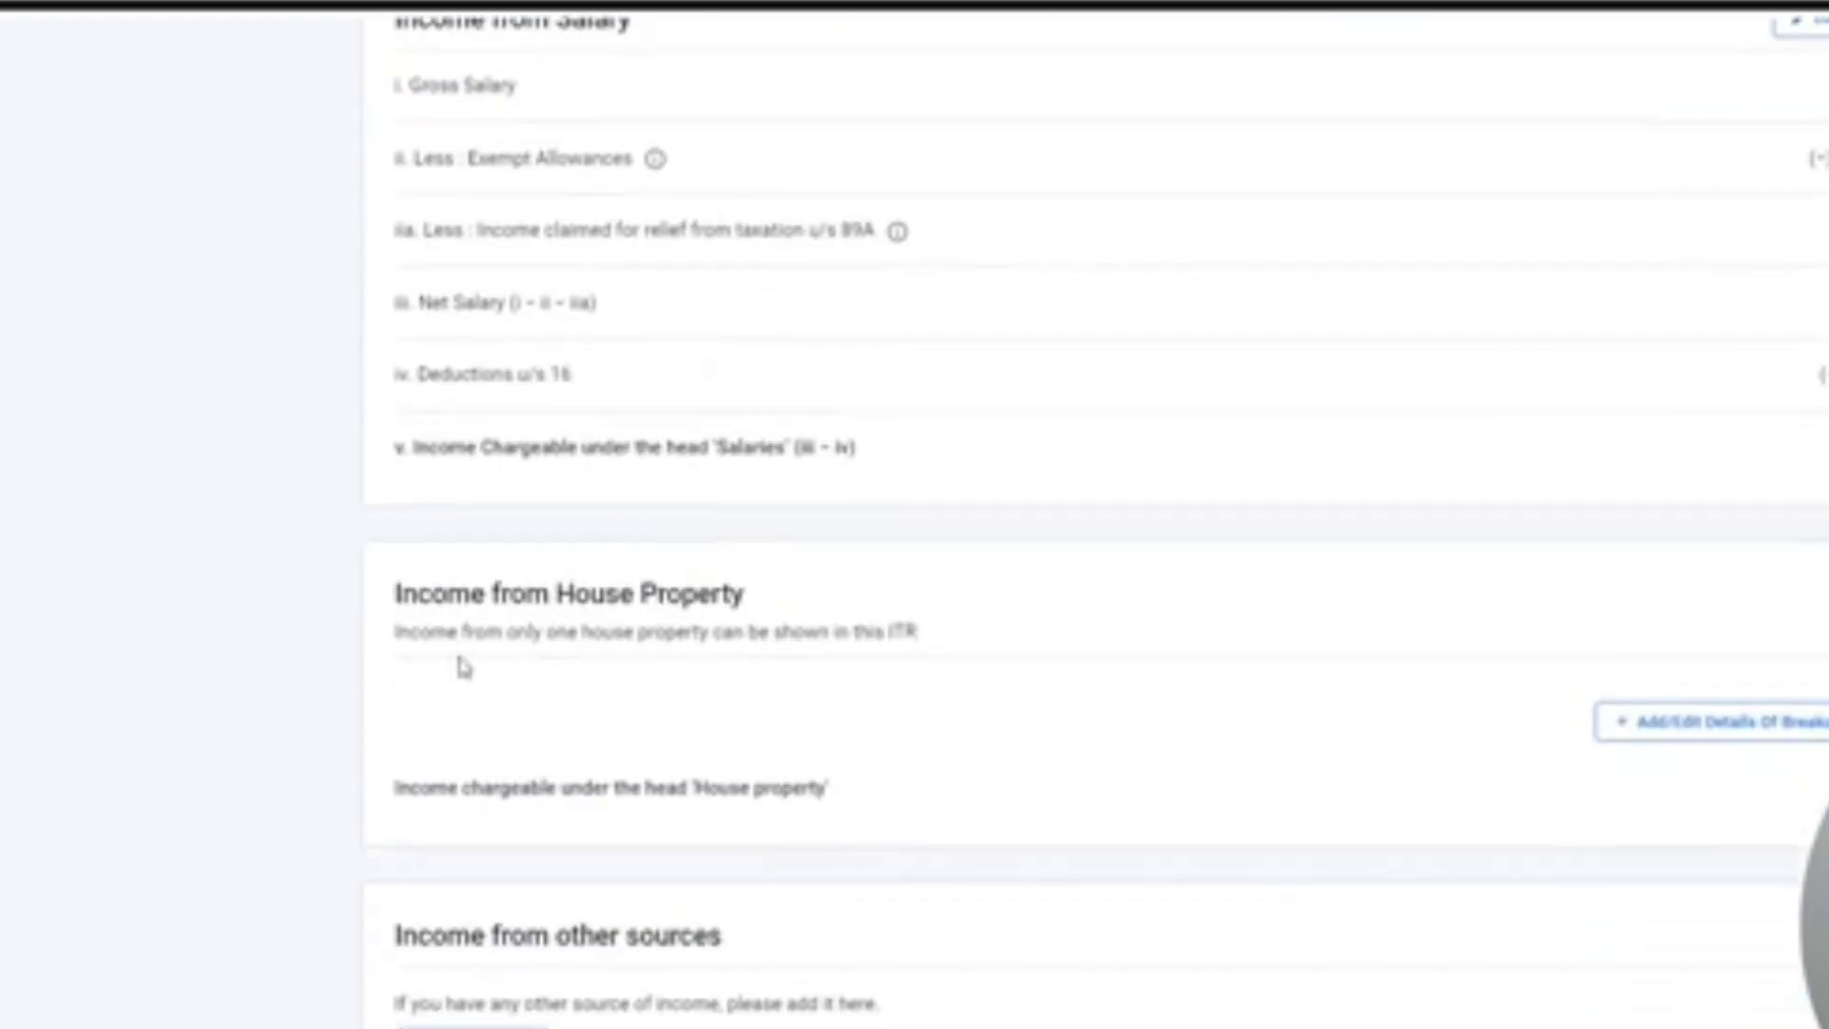
drag(394, 592, 702, 620)
click(702, 633)
scroll(690, 634, down, 3)
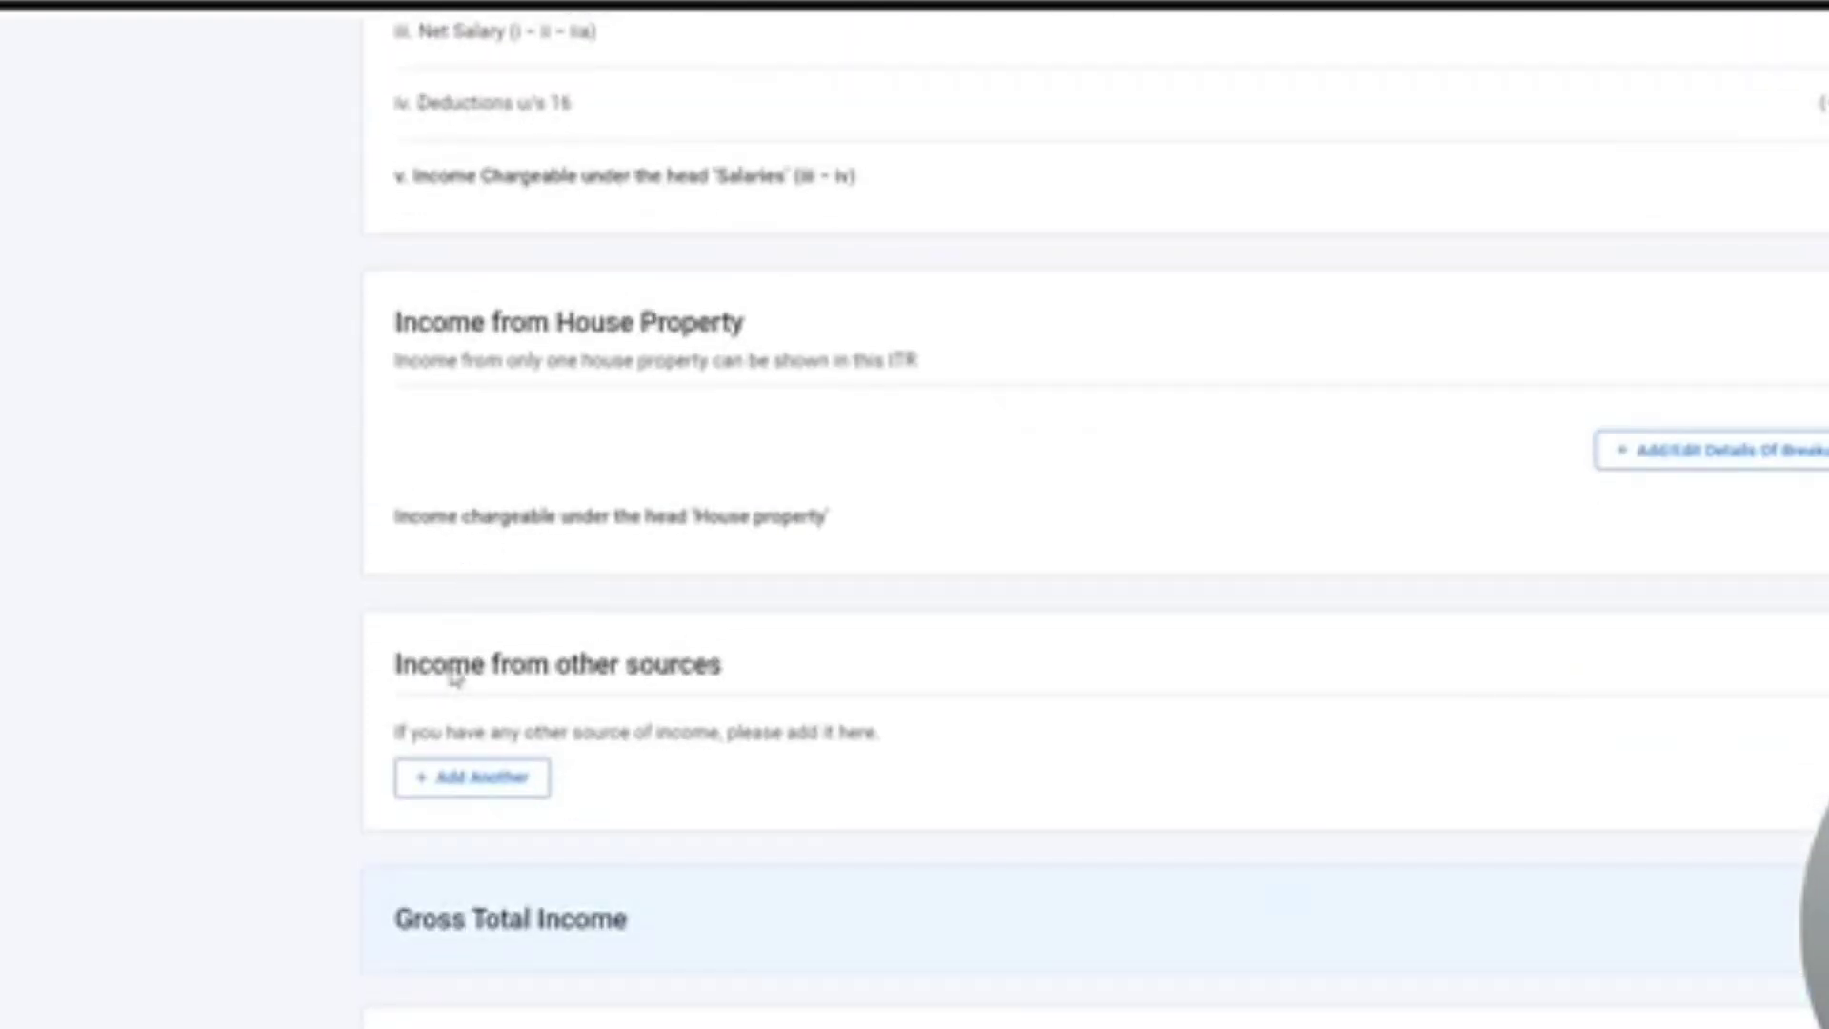
scroll(718, 686, down, 3)
scroll(721, 685, down, 1)
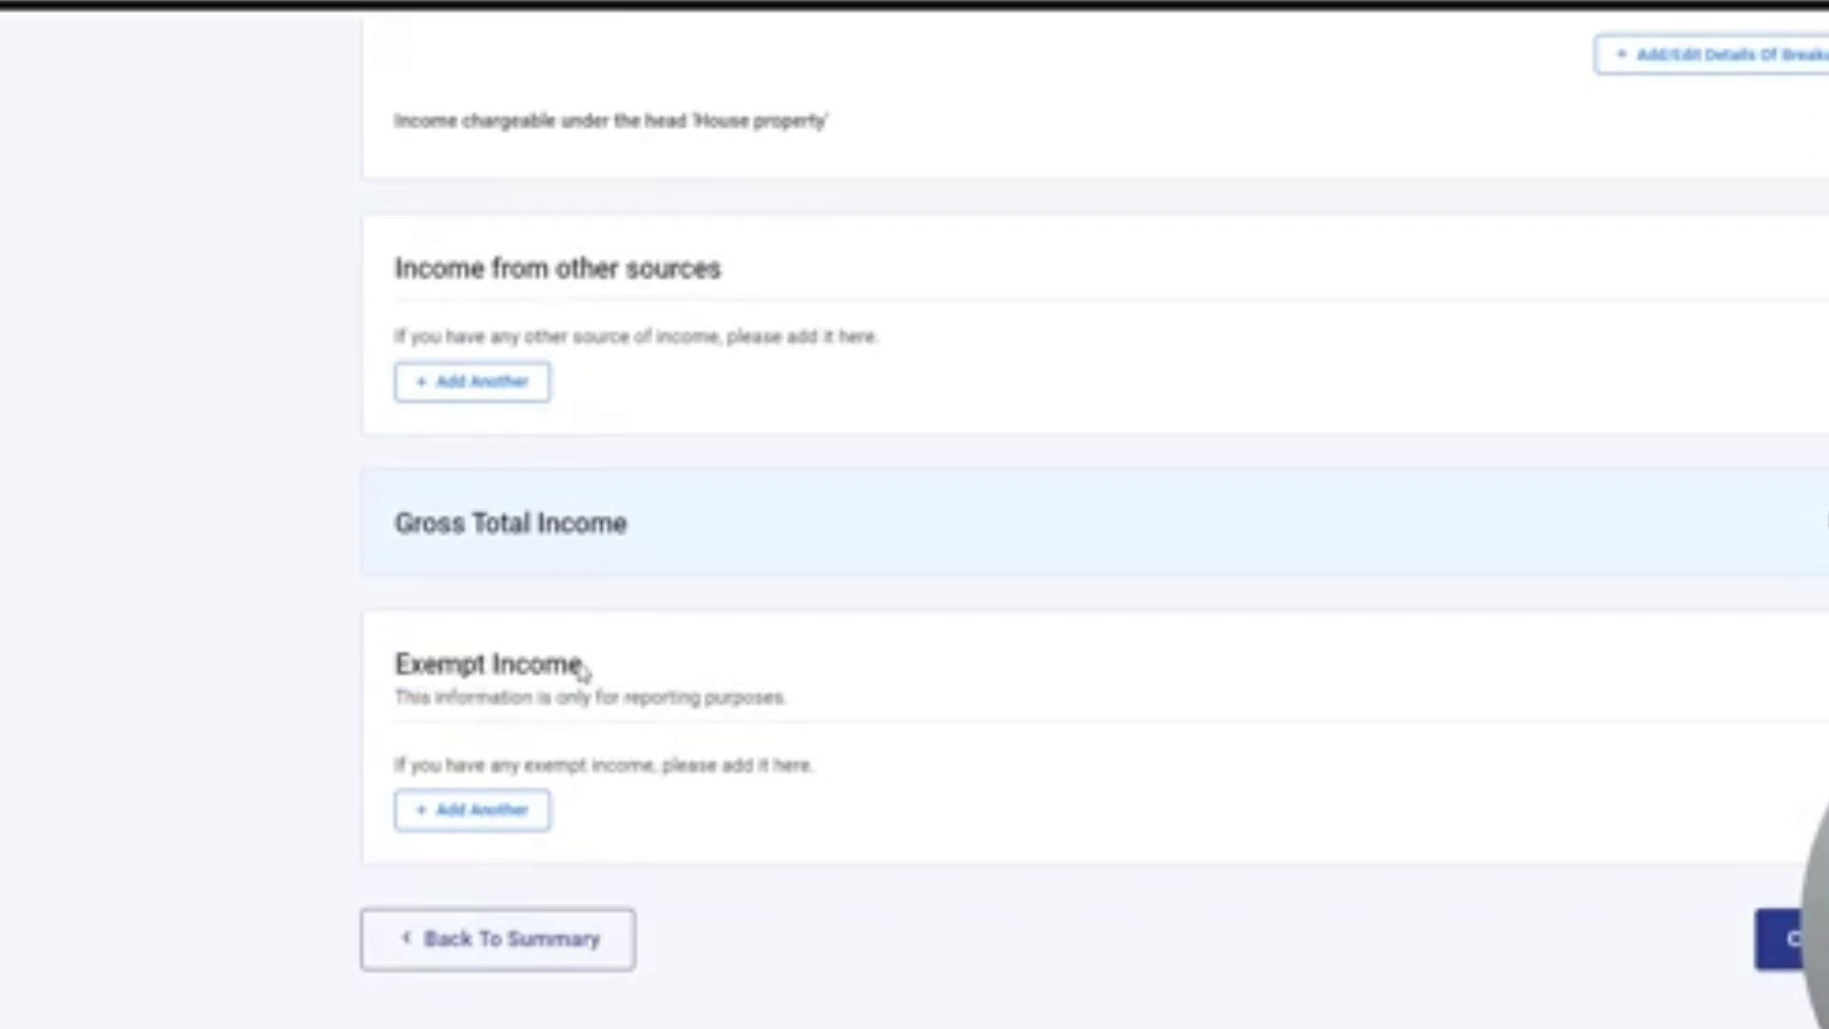
scroll(580, 677, up, 10)
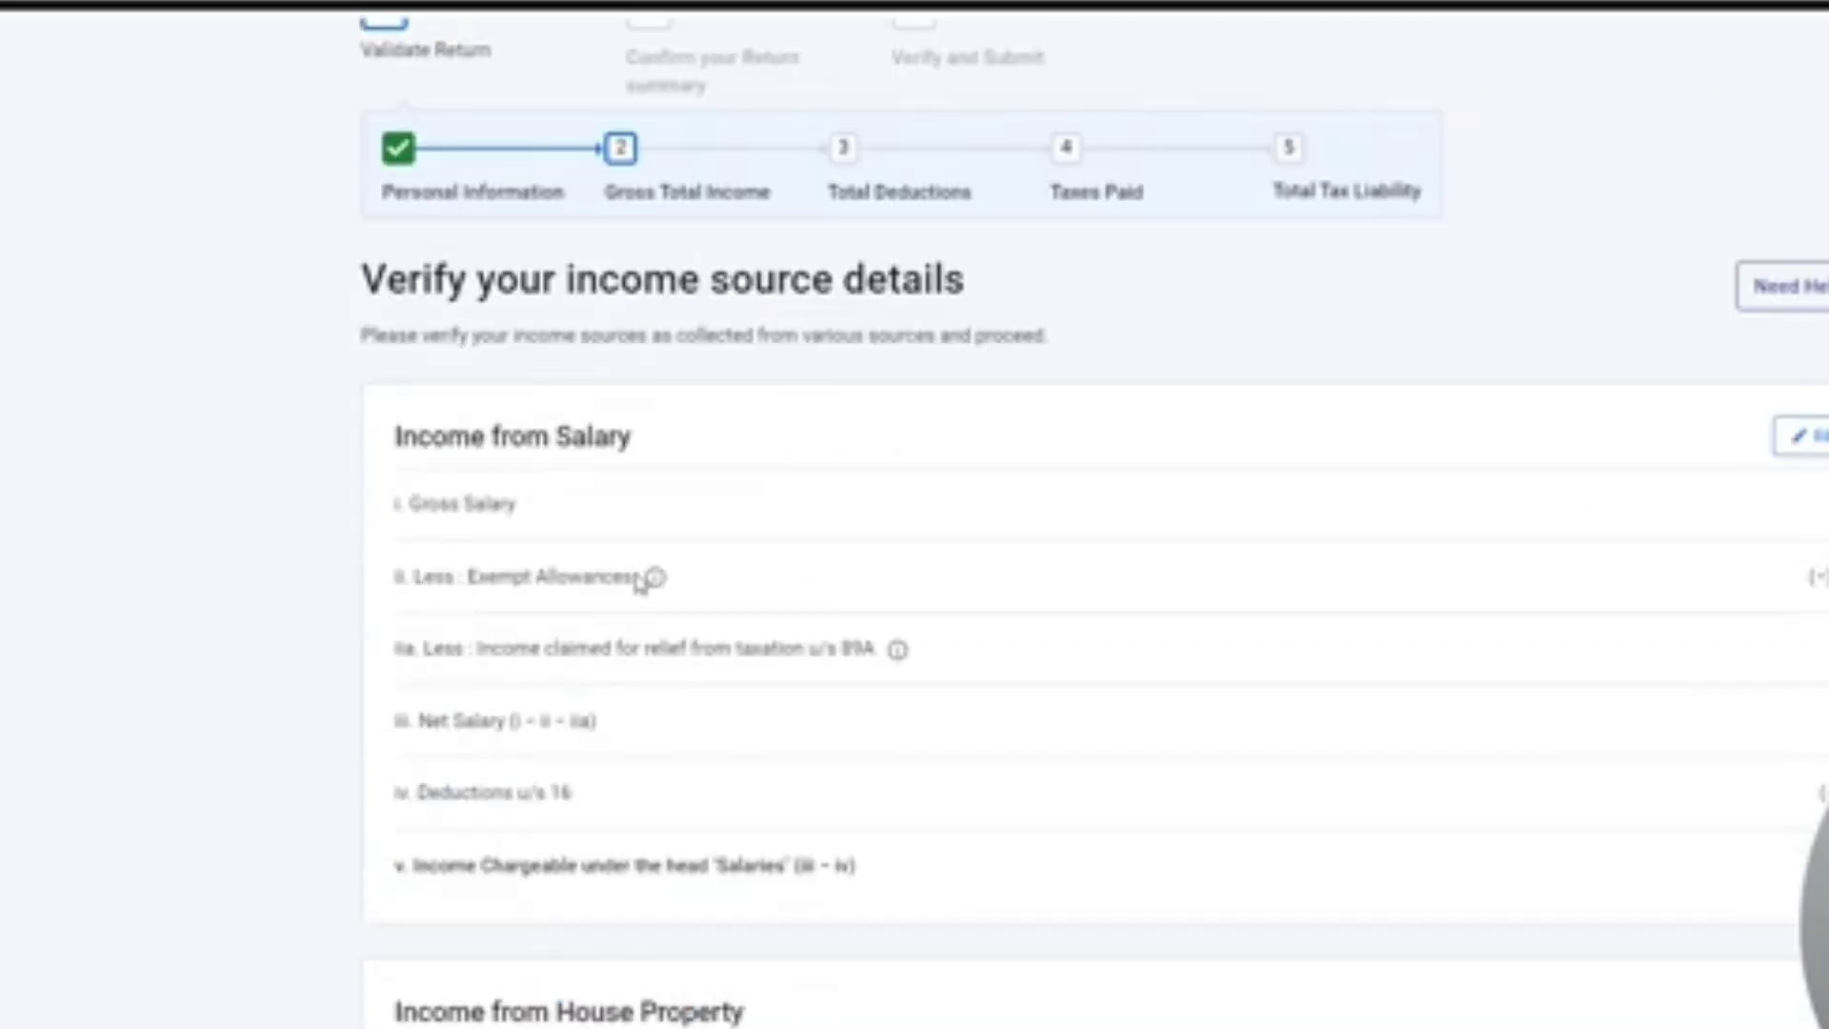
Edit the income from salary and set the salary as per section 17(1) to 7,50,000
click(1816, 445)
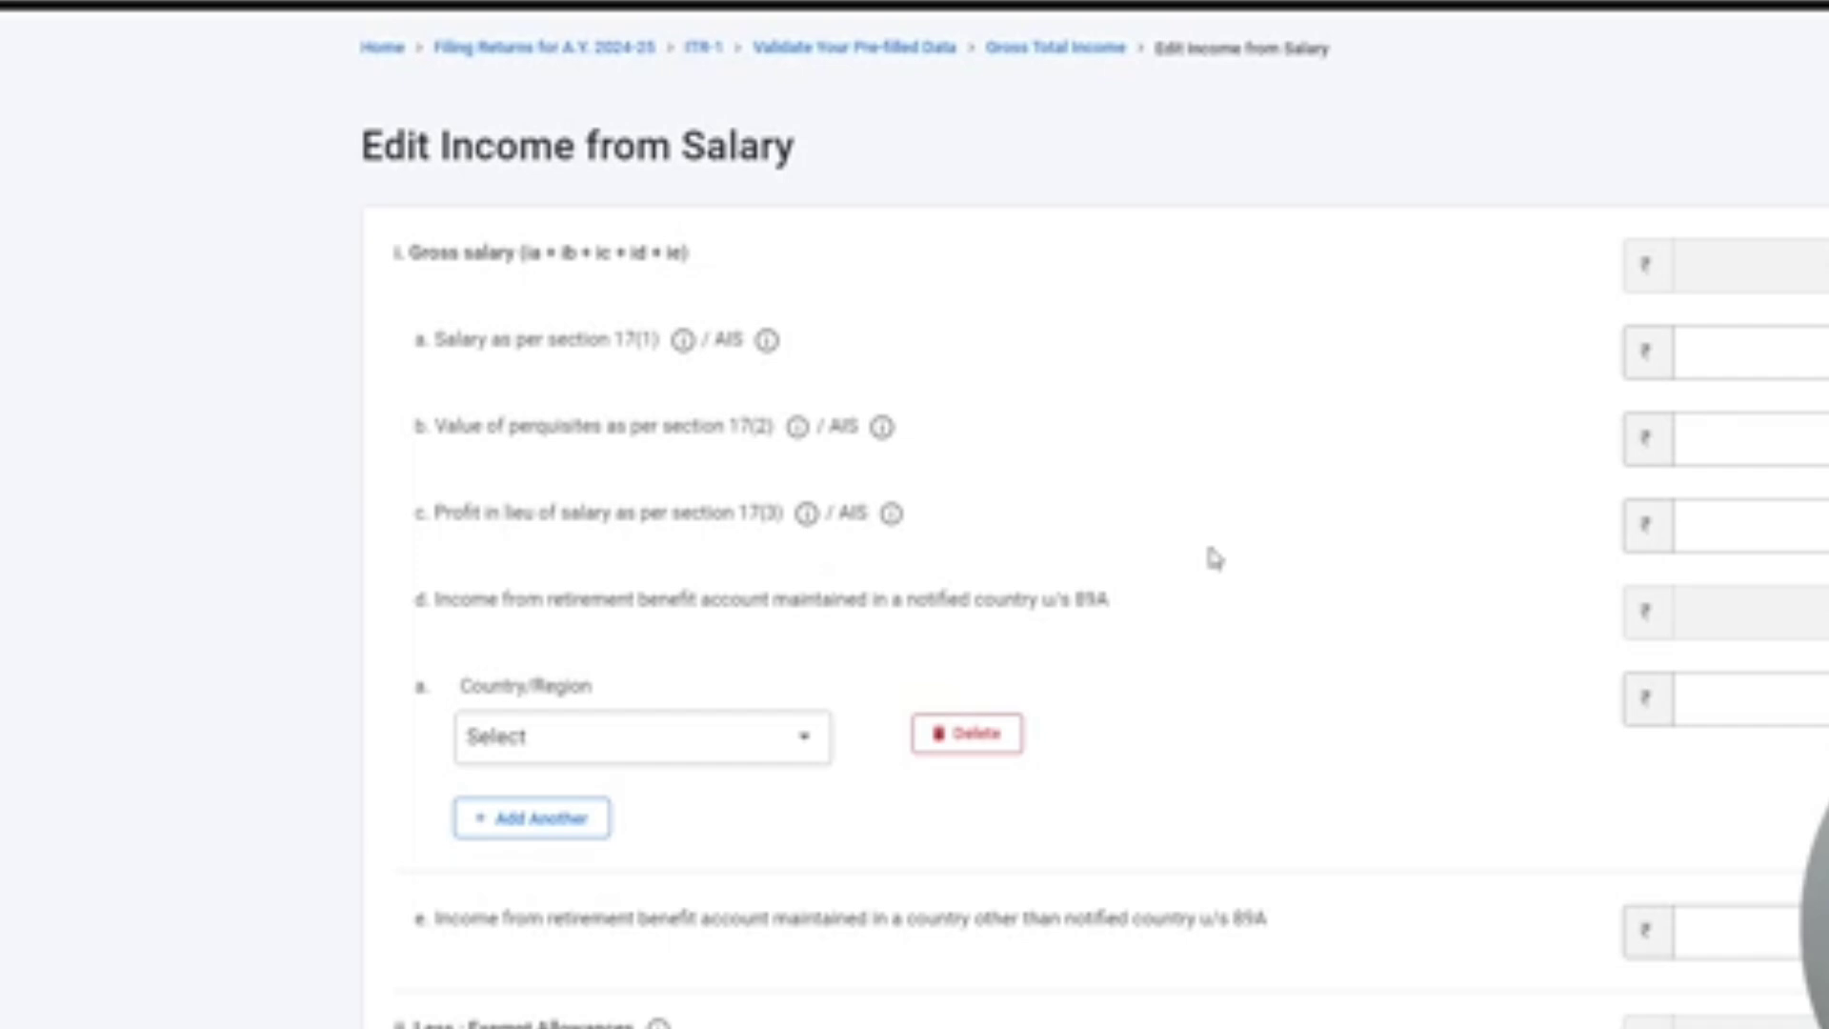
drag(417, 341, 1527, 343)
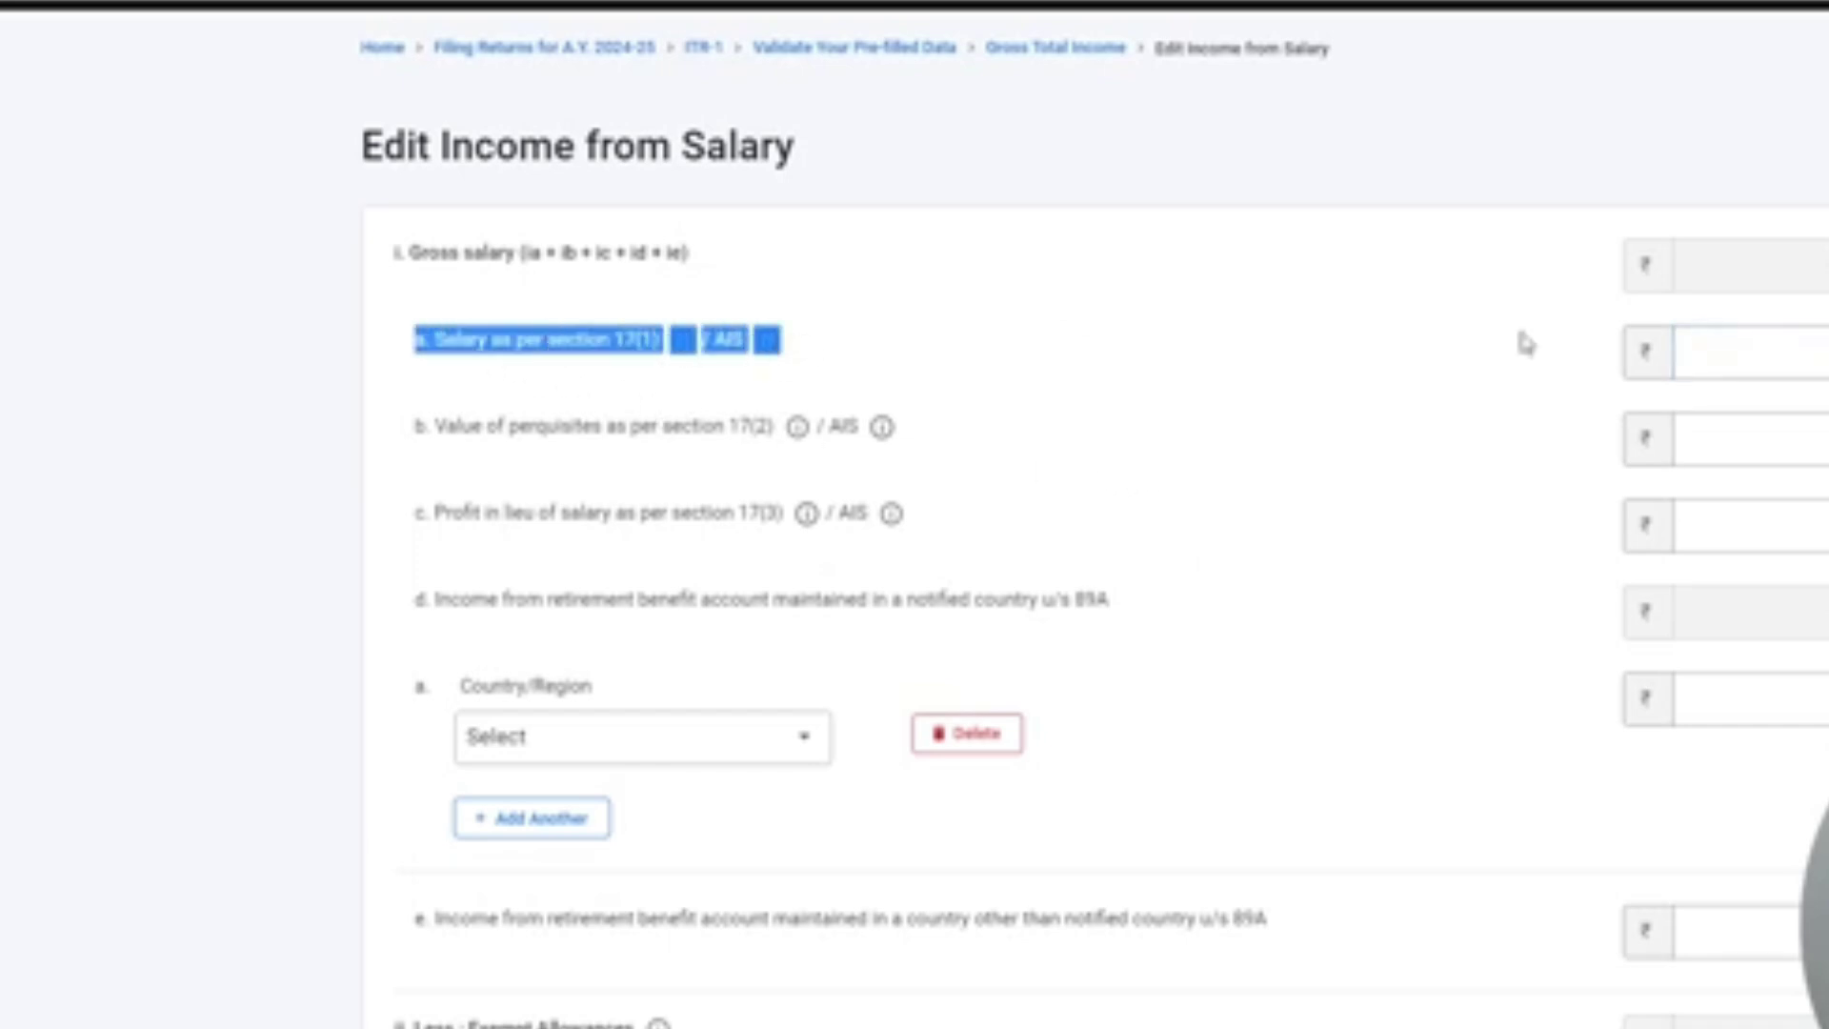
click(1786, 340)
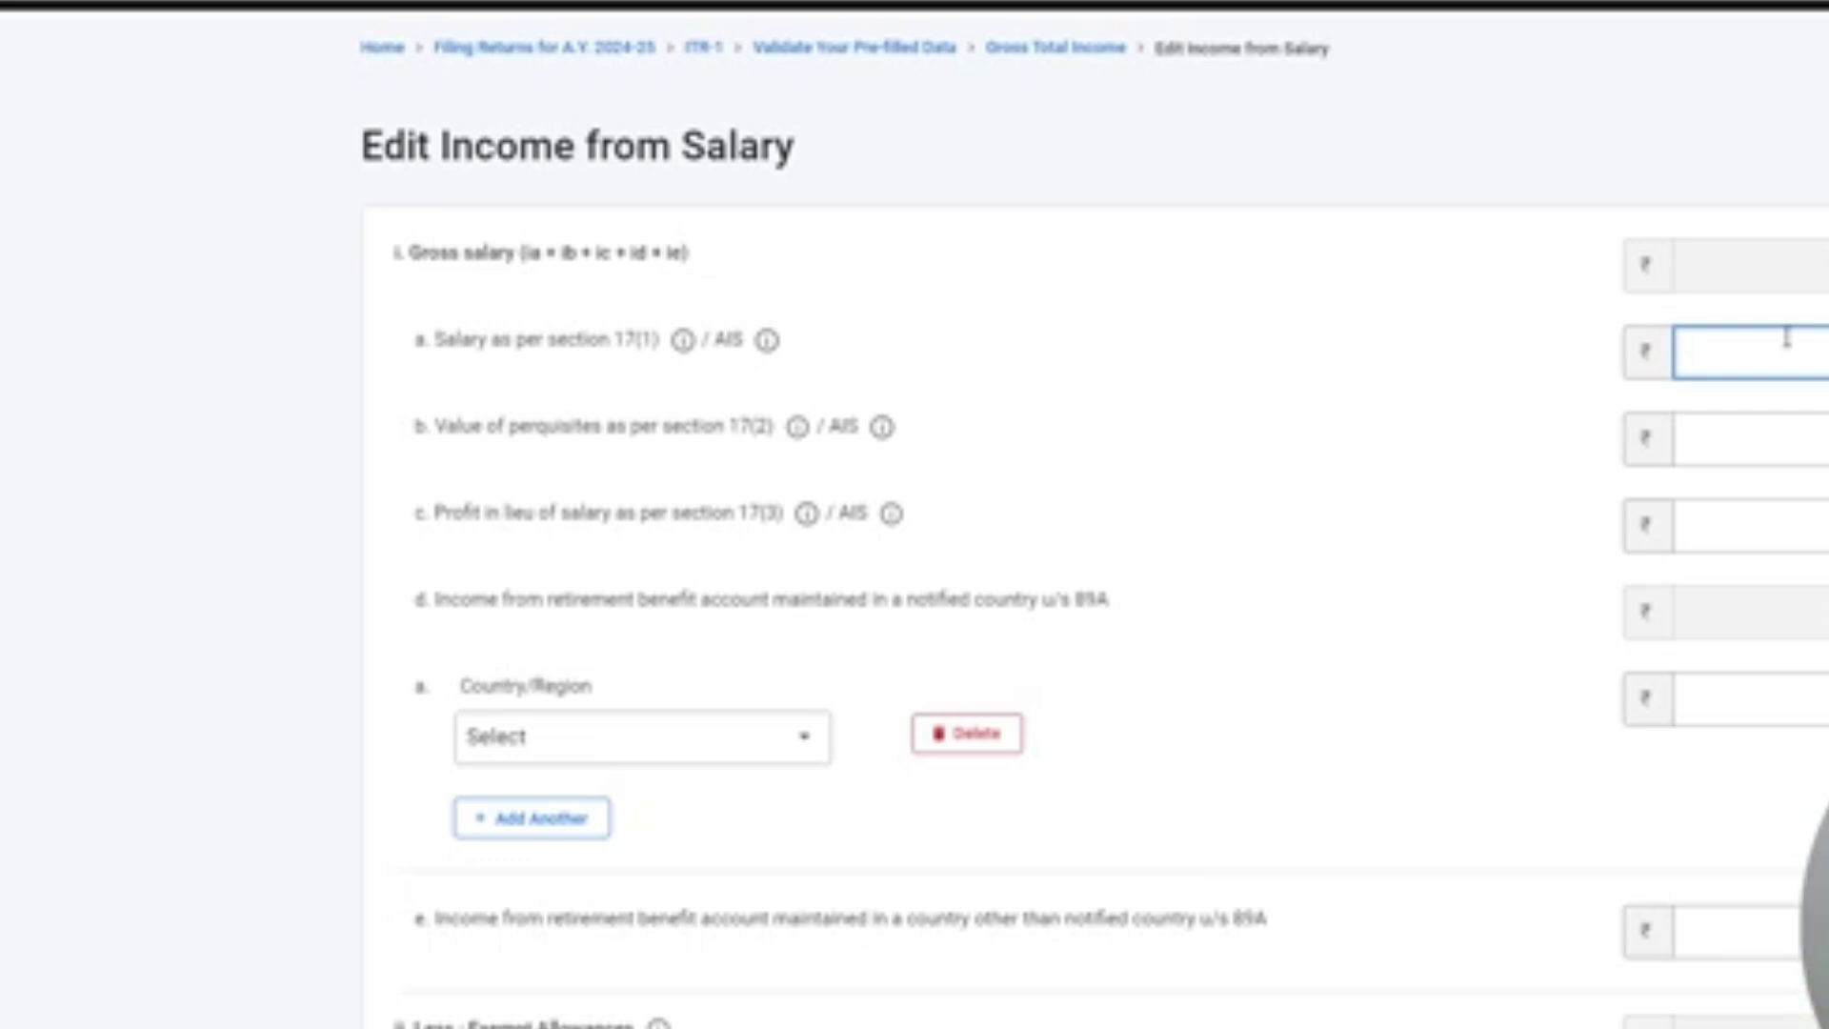
text(75000)
click(1597, 359)
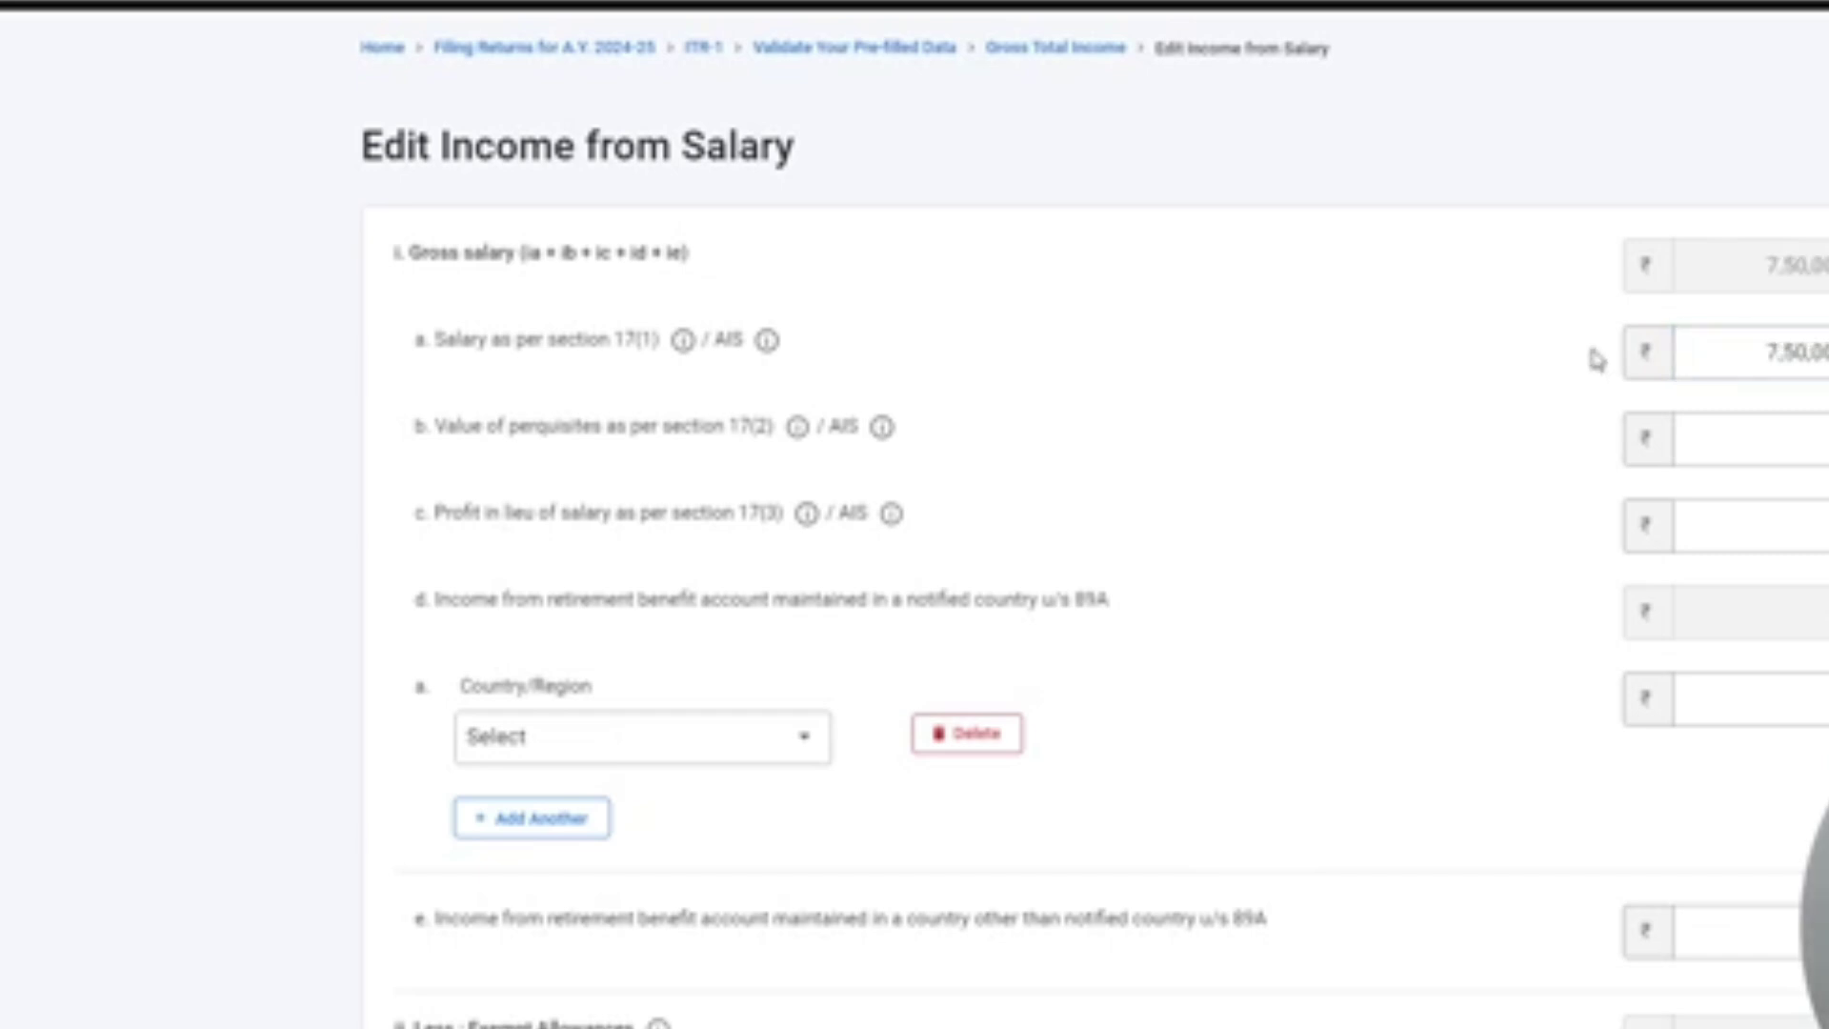
Look through the Nature of Exempt Allowance options and save the salary income details
scroll(979, 363, down, 3)
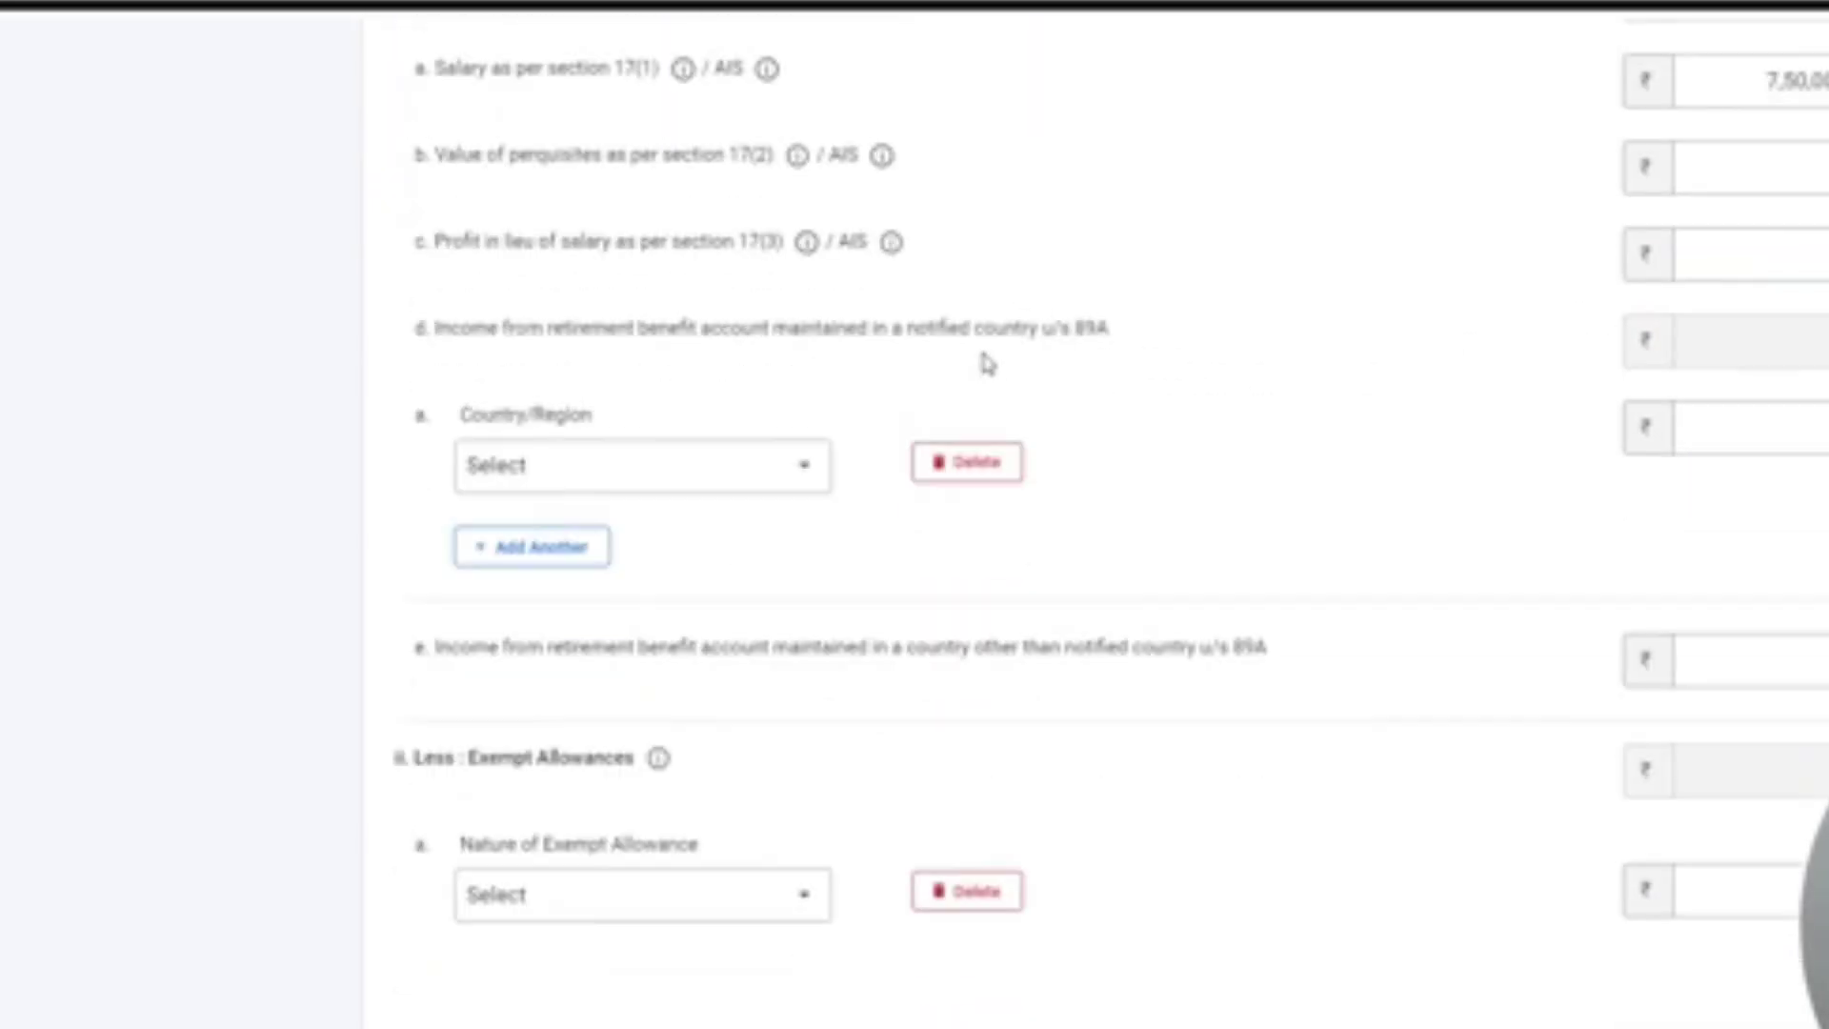
scroll(772, 377, down, 3)
drag(394, 488, 645, 510)
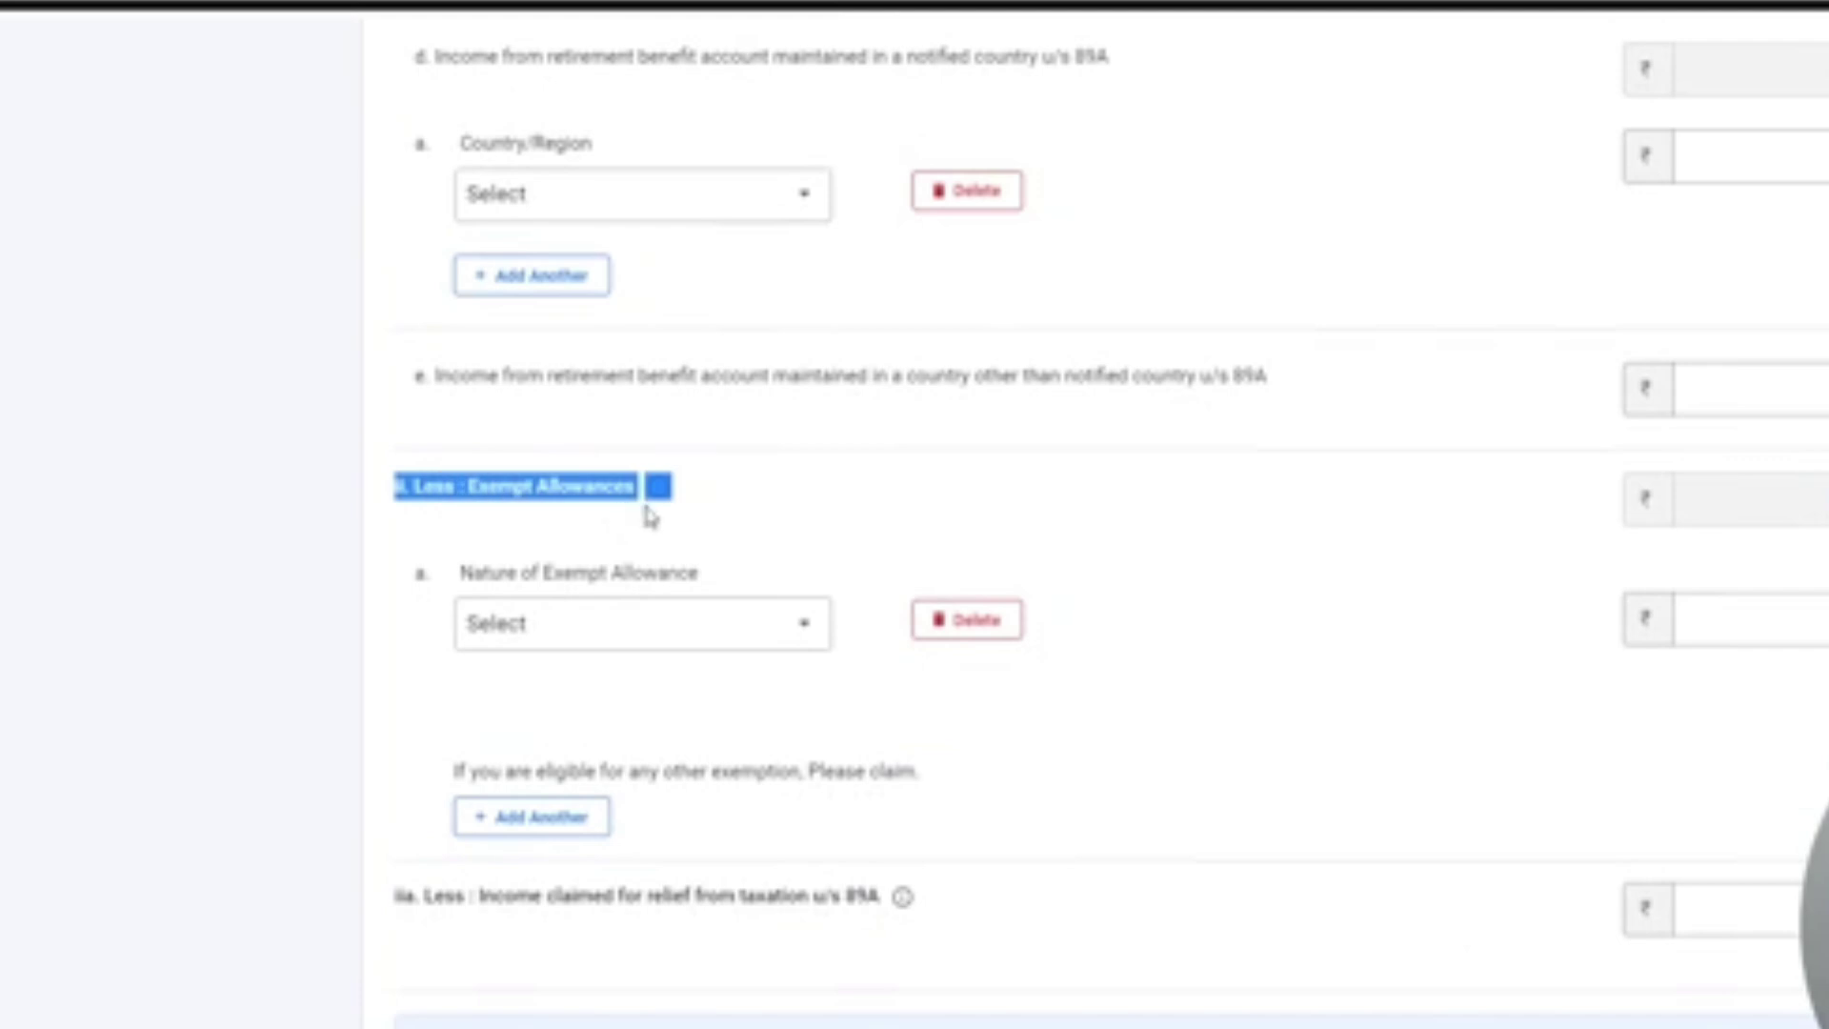
scroll(783, 560, down, 3)
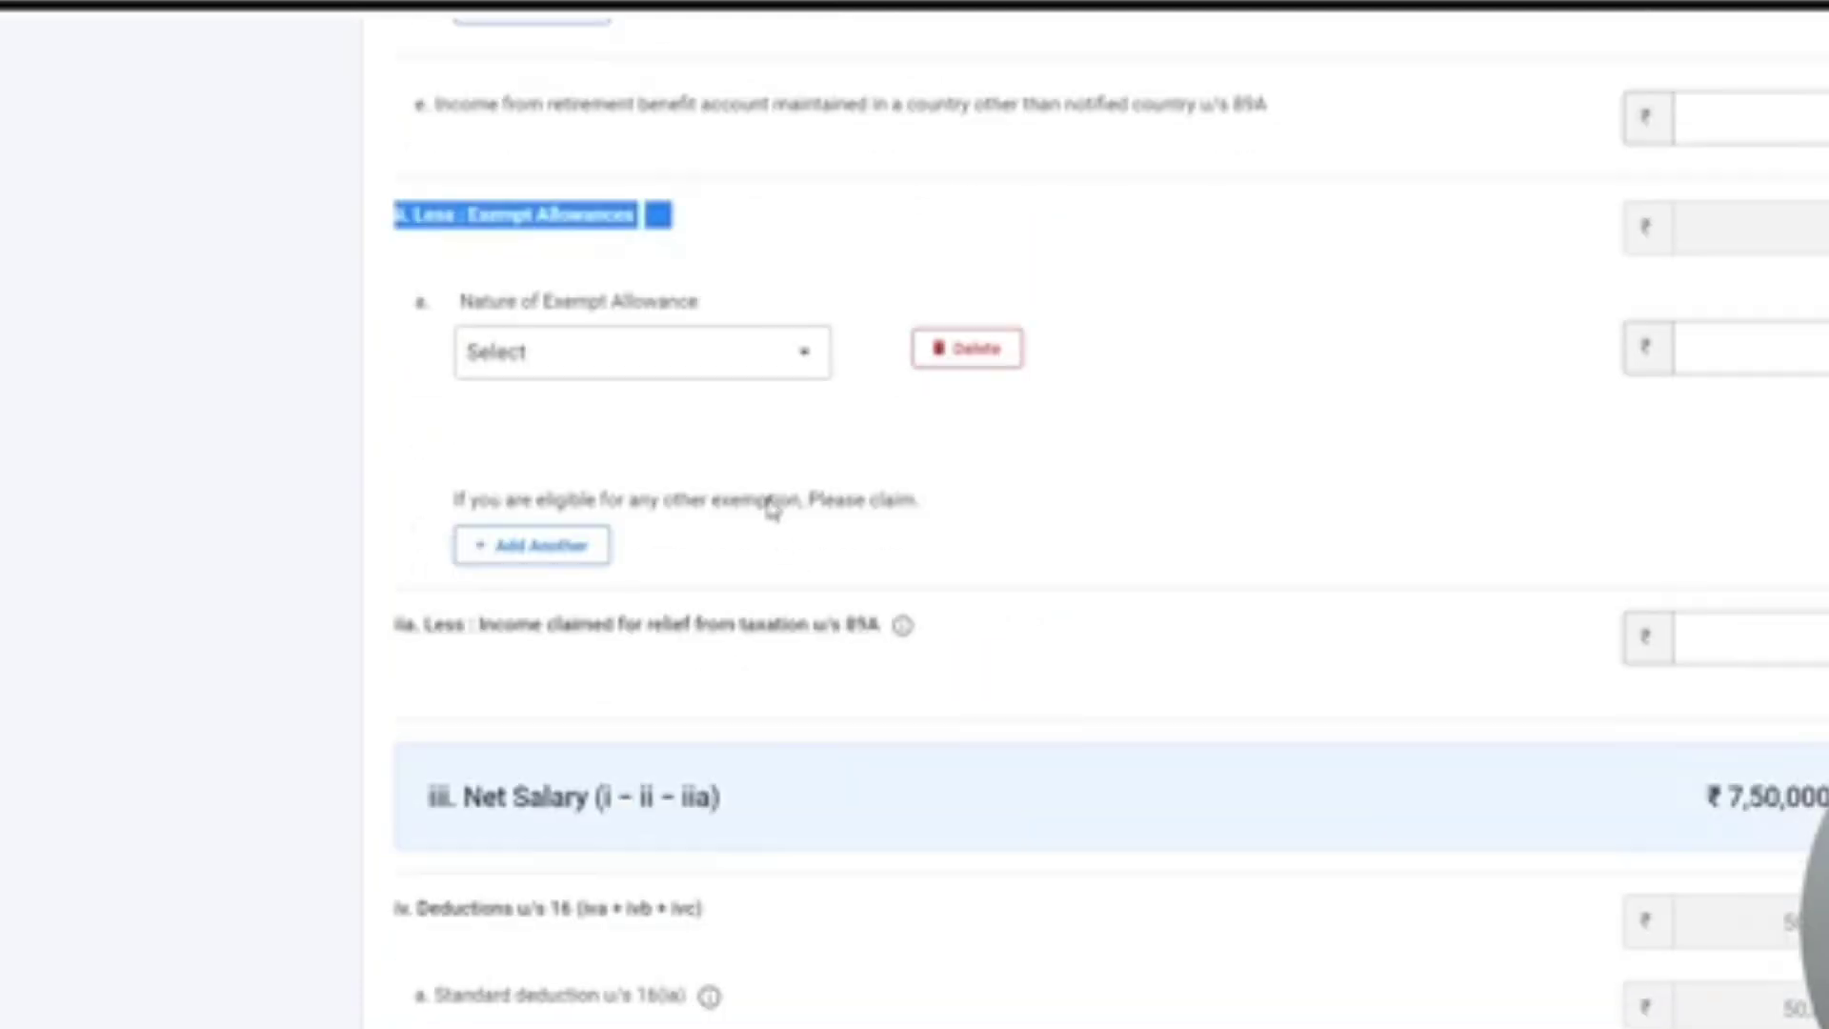
click(733, 367)
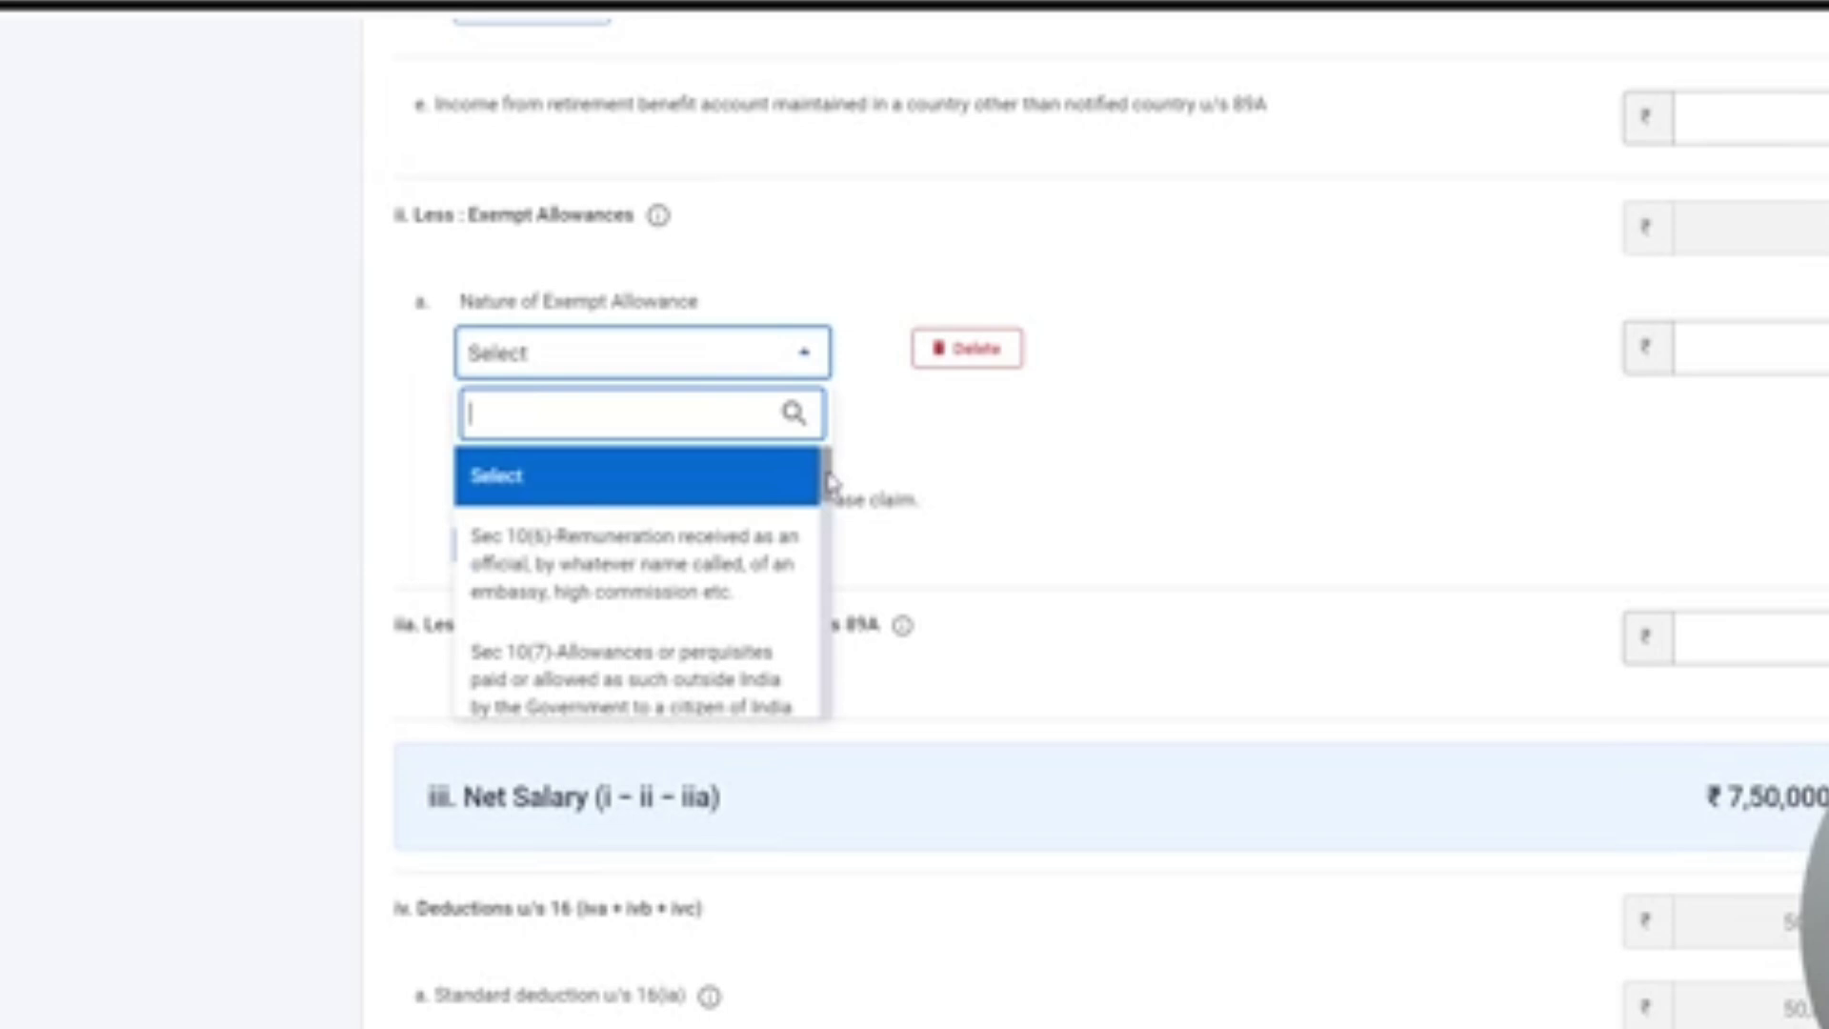
drag(827, 476, 828, 672)
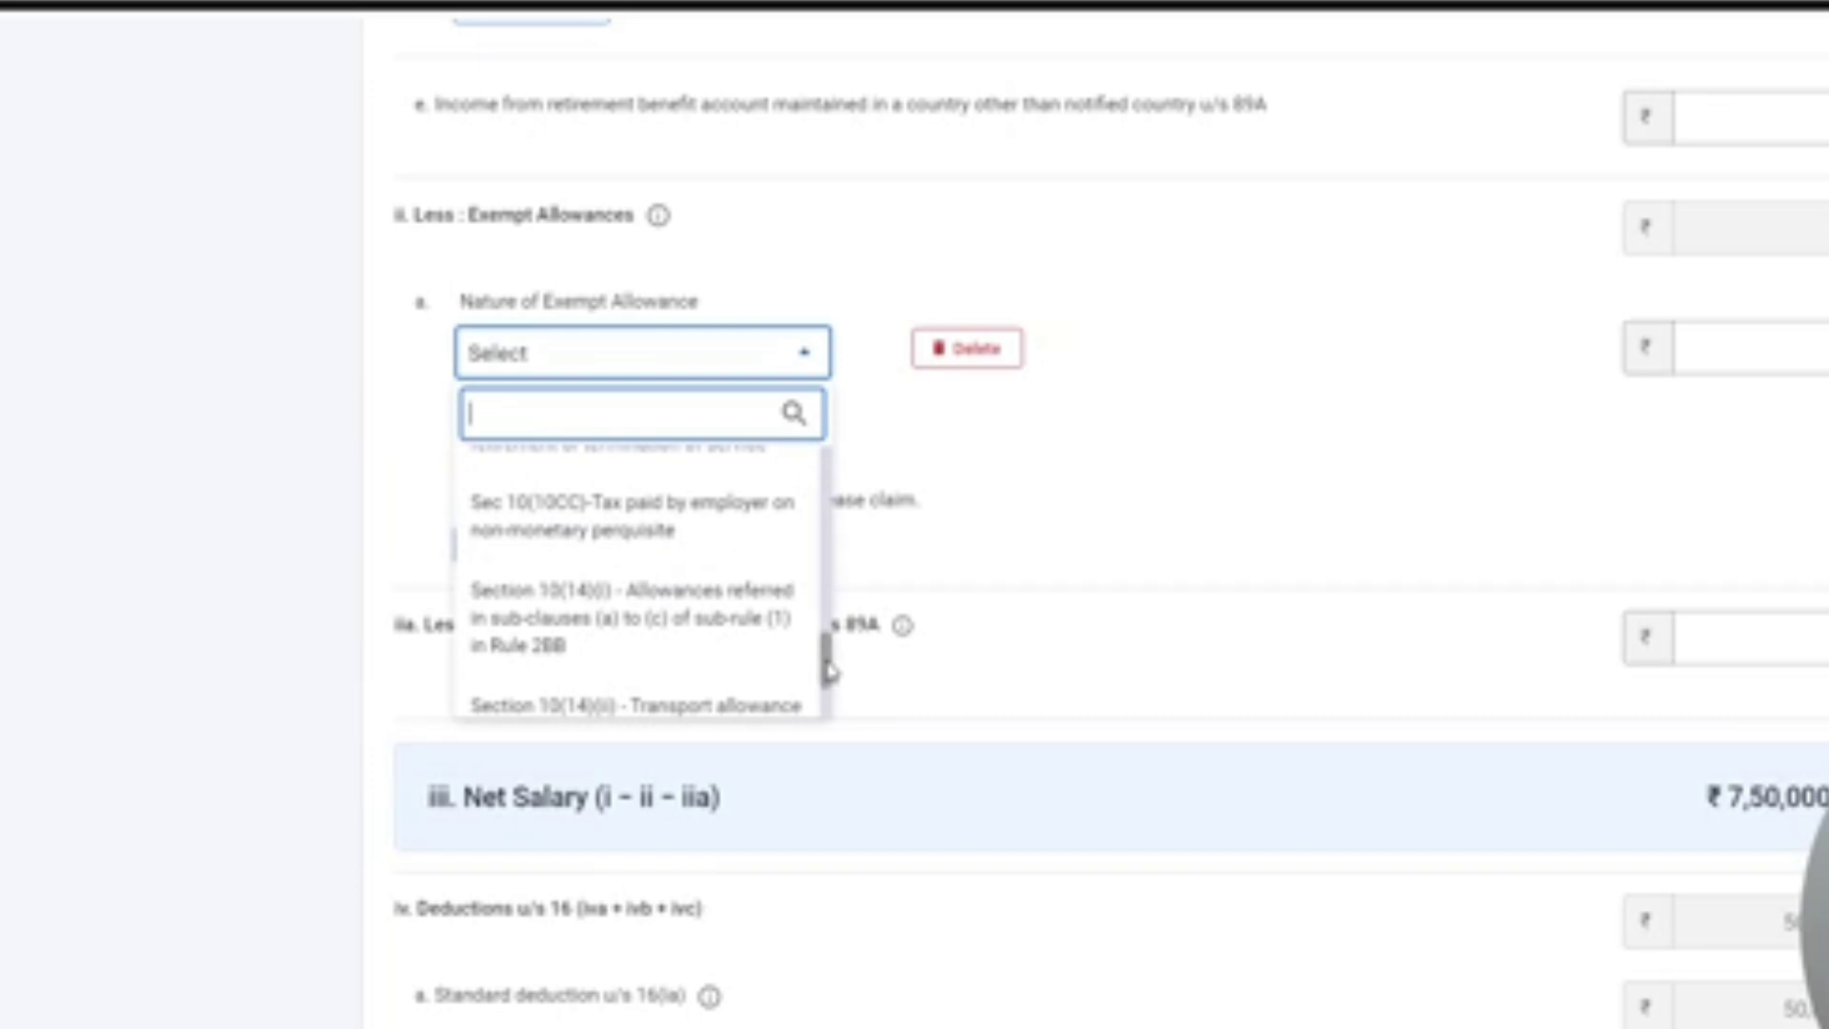
drag(828, 671, 831, 670)
drag(834, 671, 835, 674)
Open the house property details, try the Self Occupied type and switch the property type to Let Out
scroll(606, 477, down, 5)
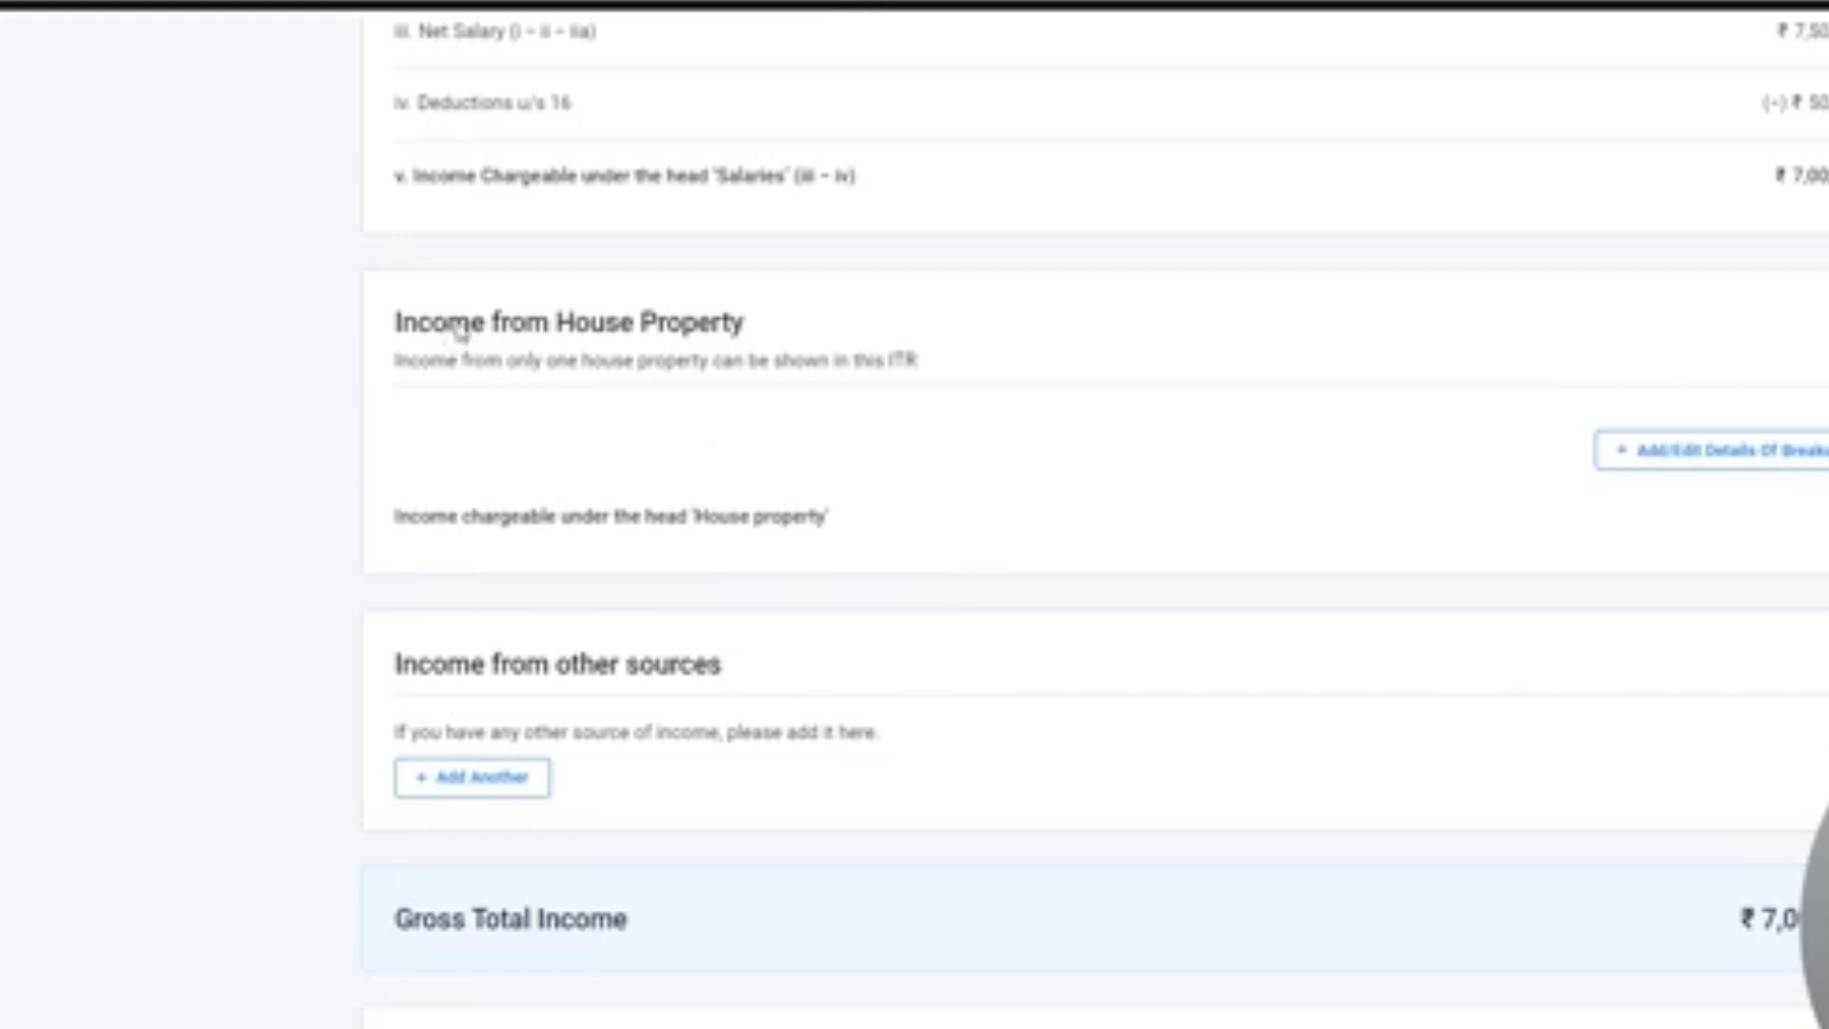
drag(395, 322, 698, 324)
click(1729, 470)
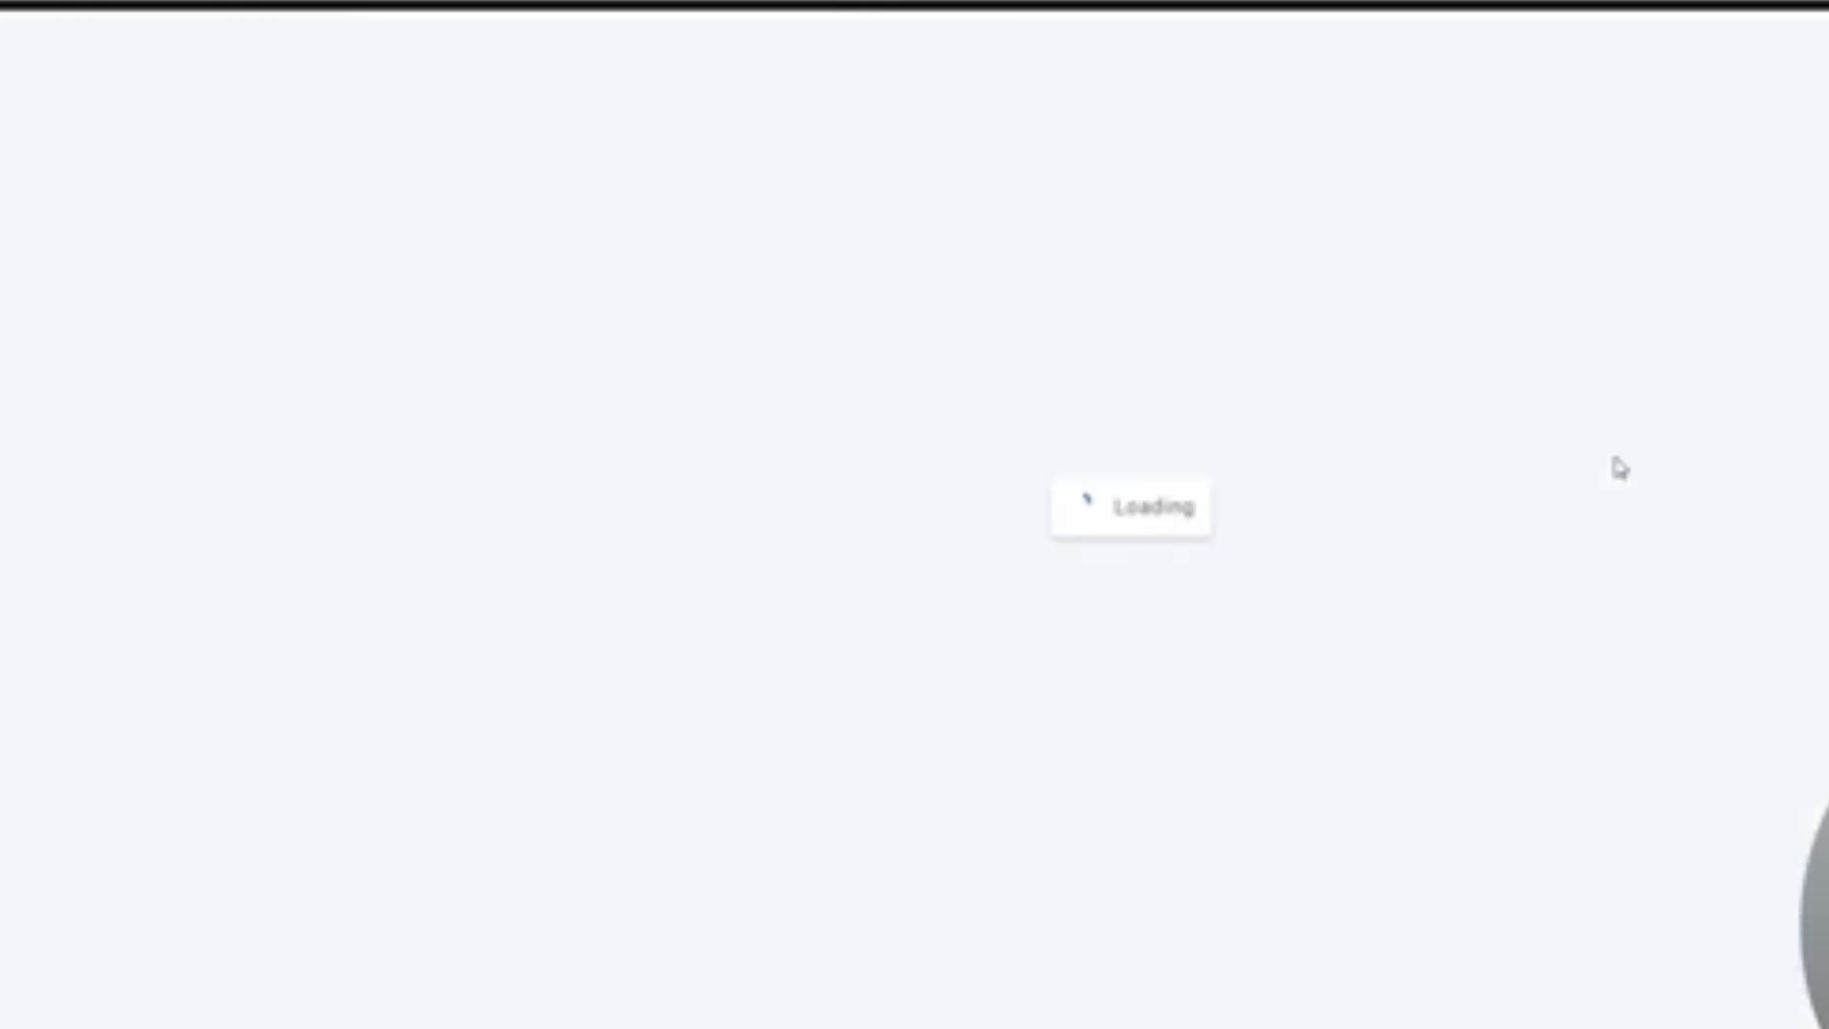
click(731, 463)
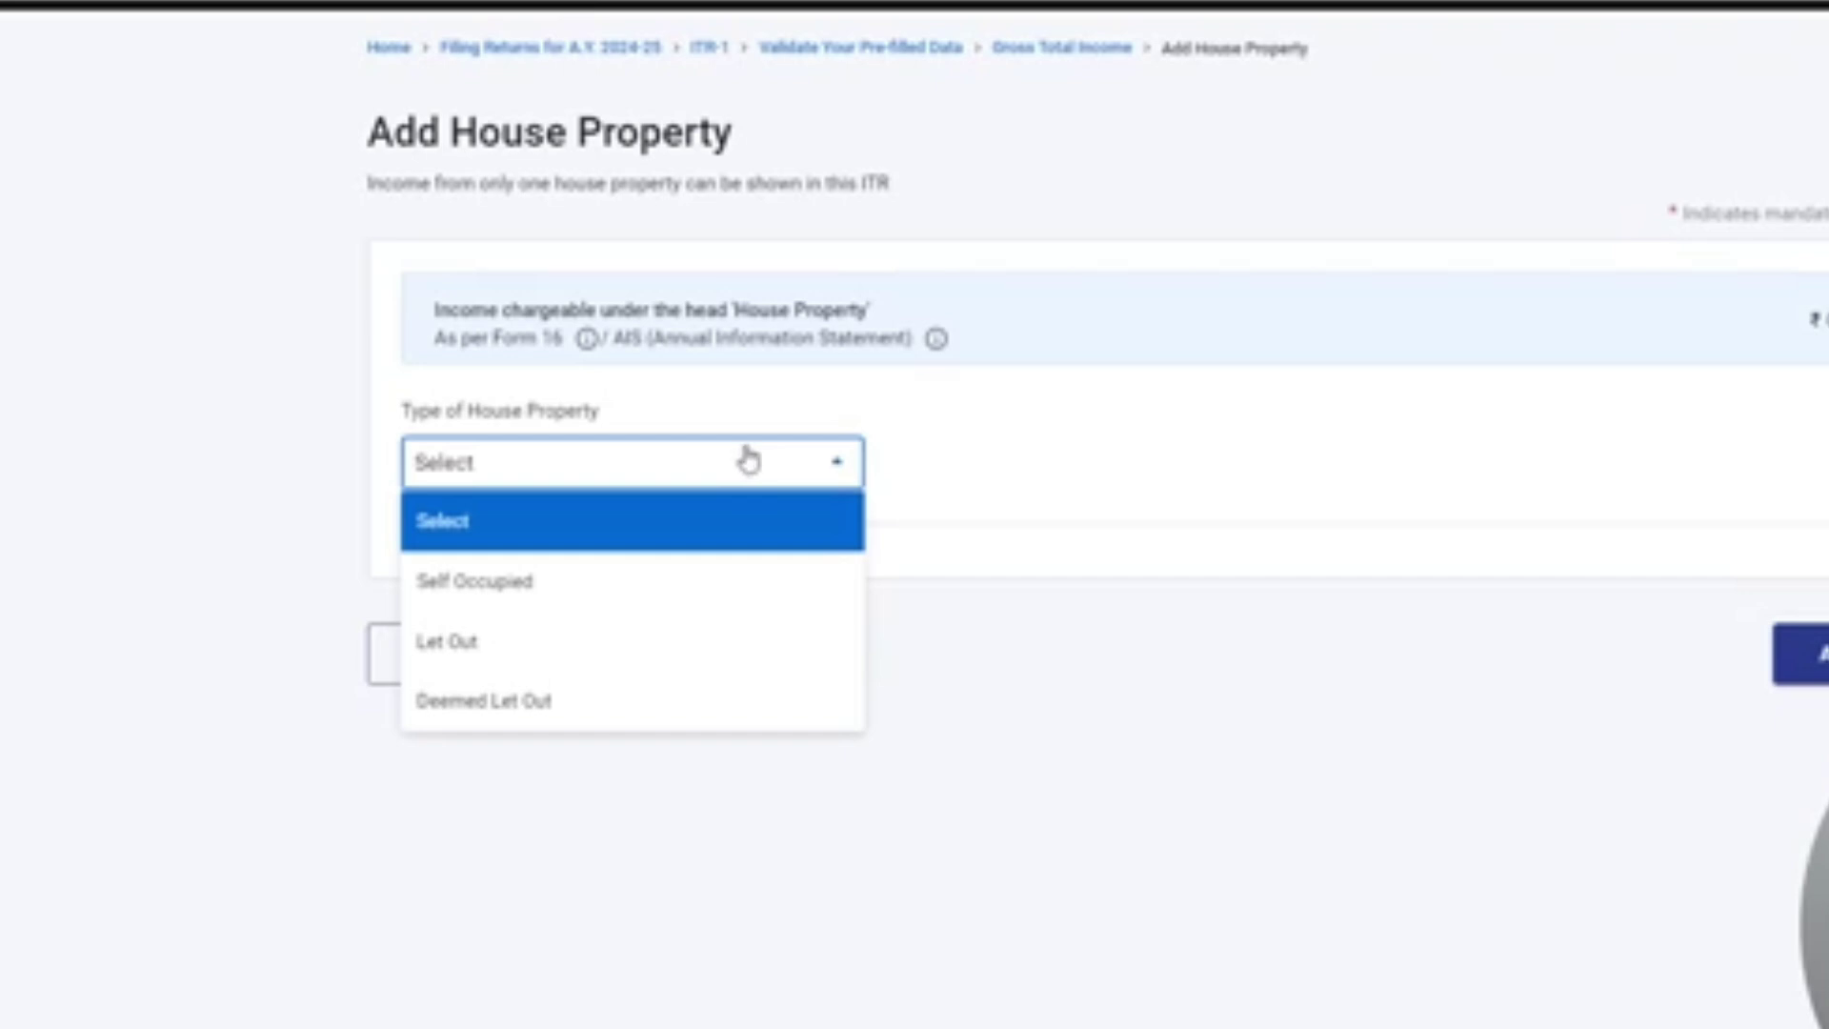
click(667, 590)
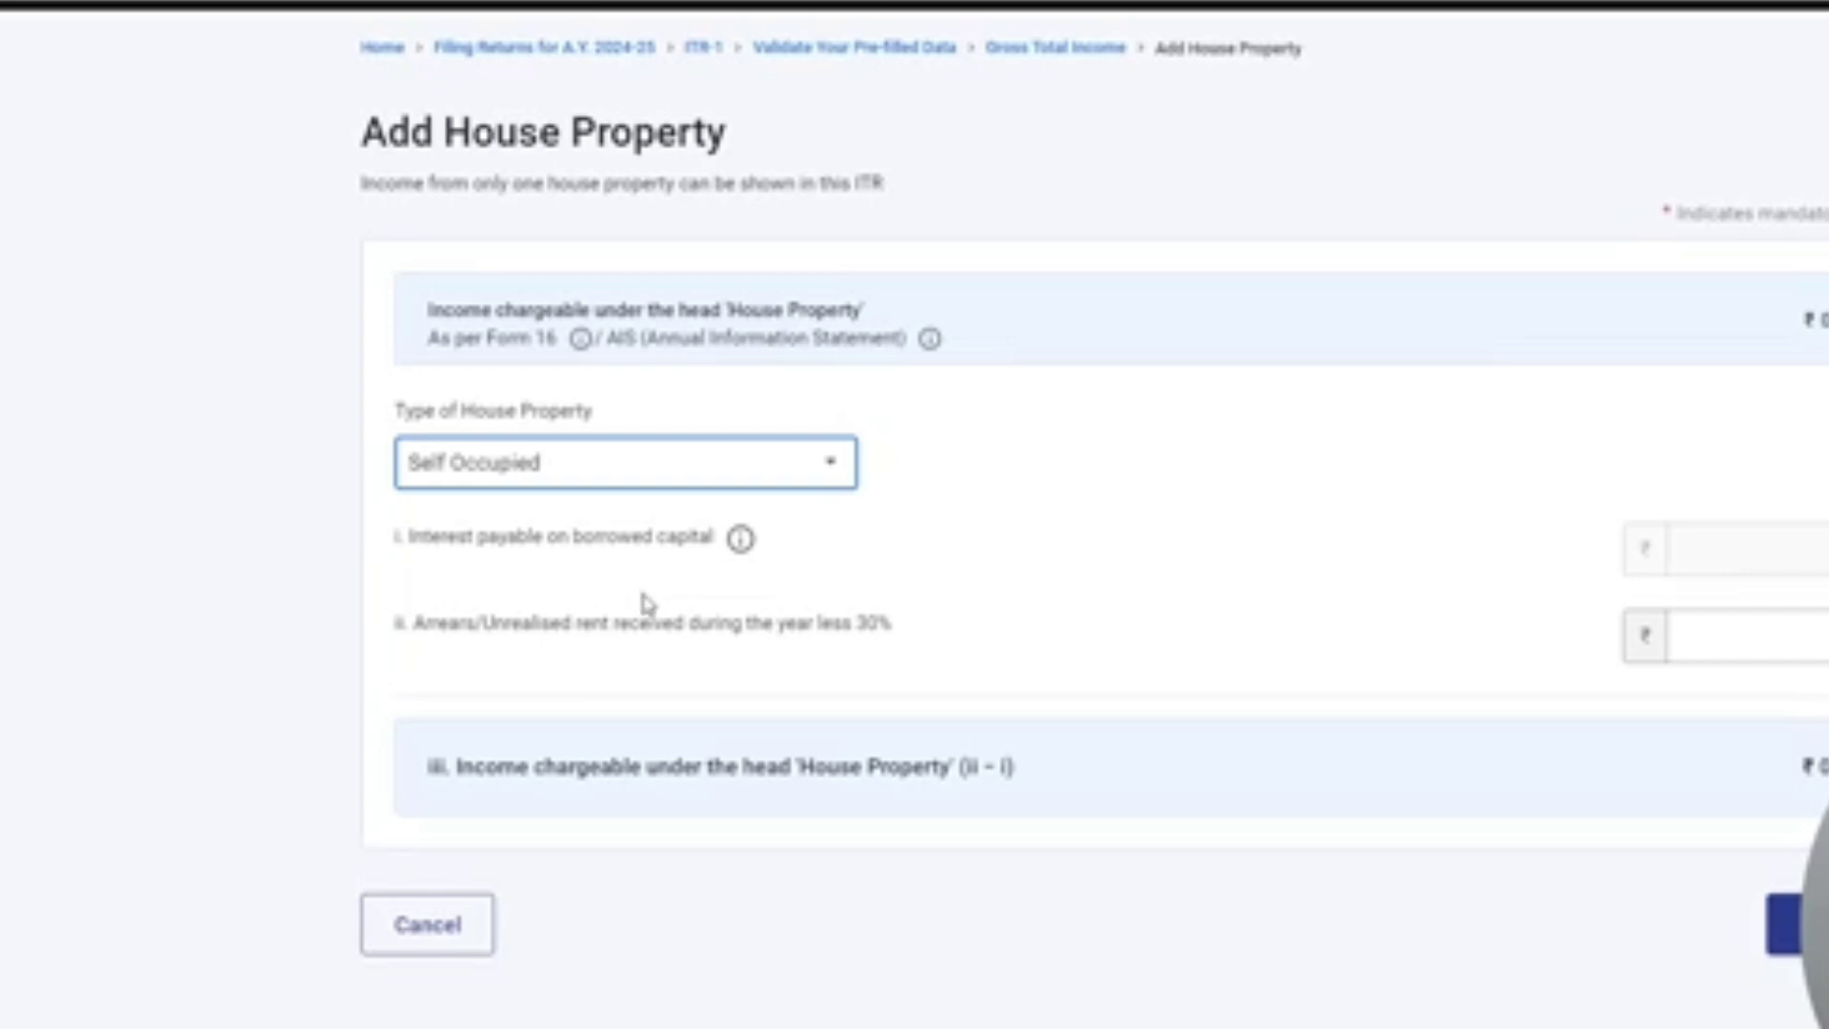
click(657, 464)
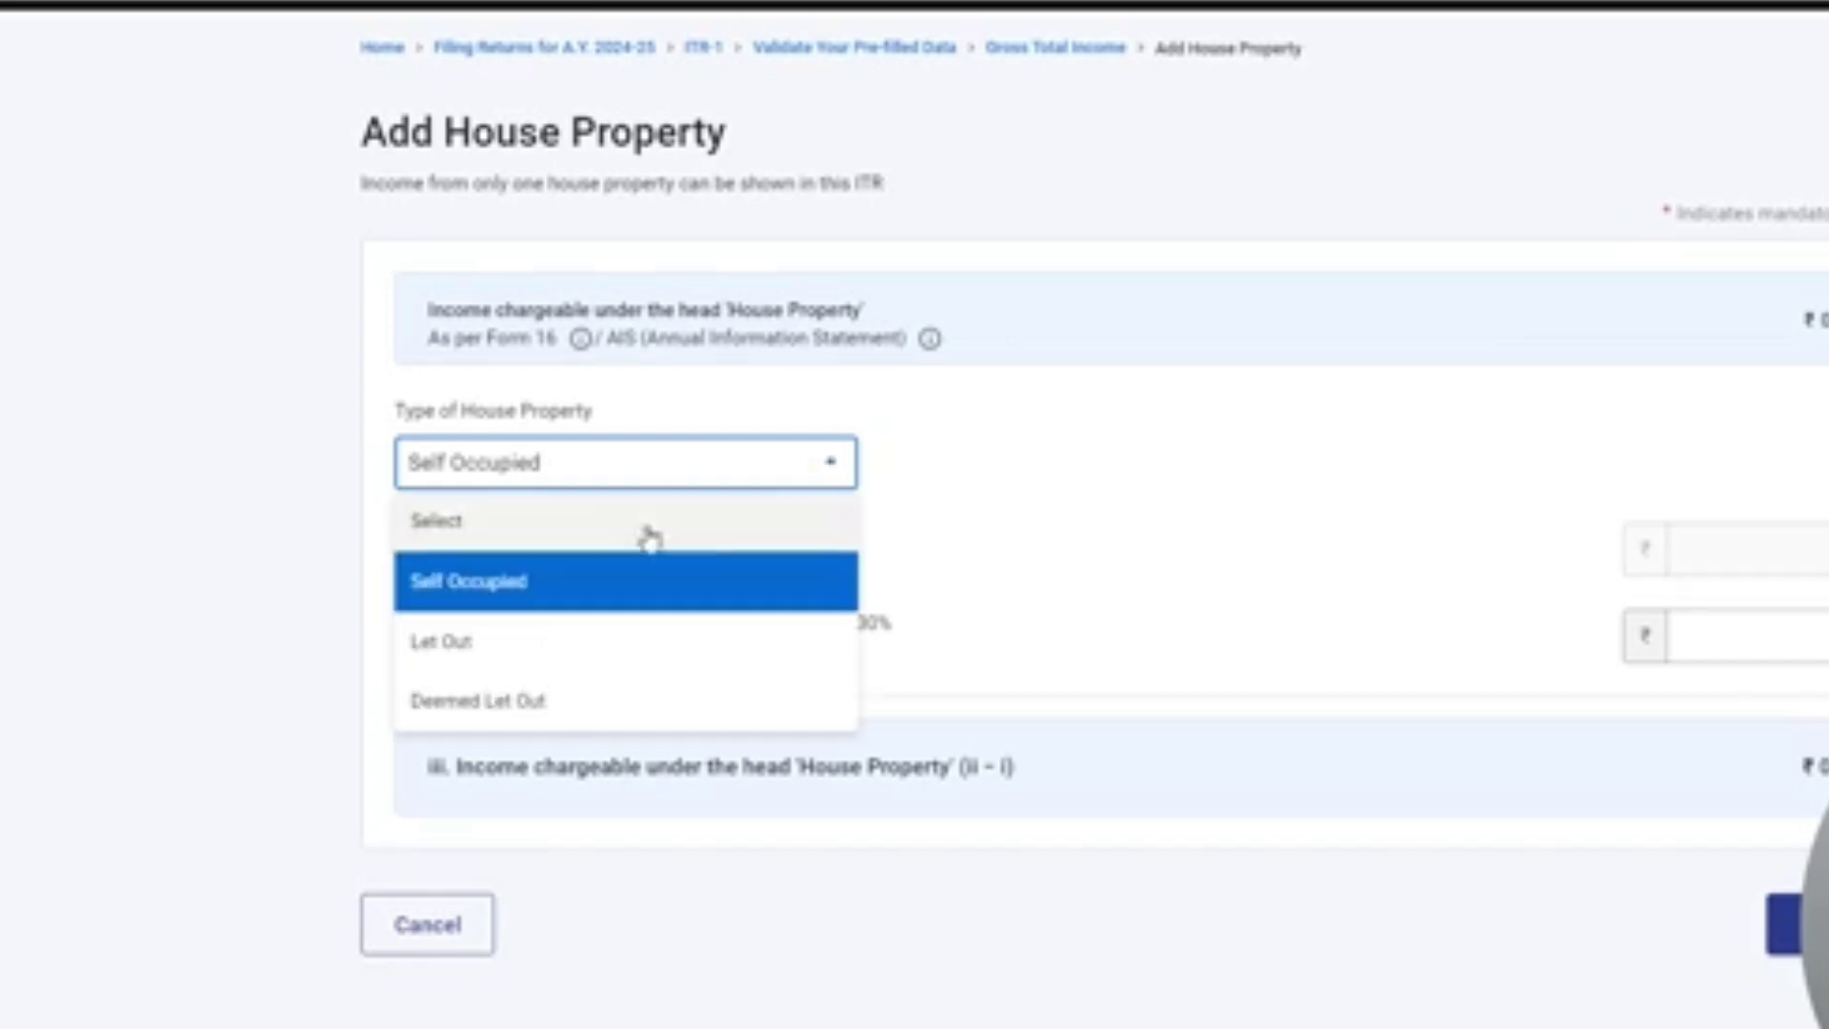
click(587, 648)
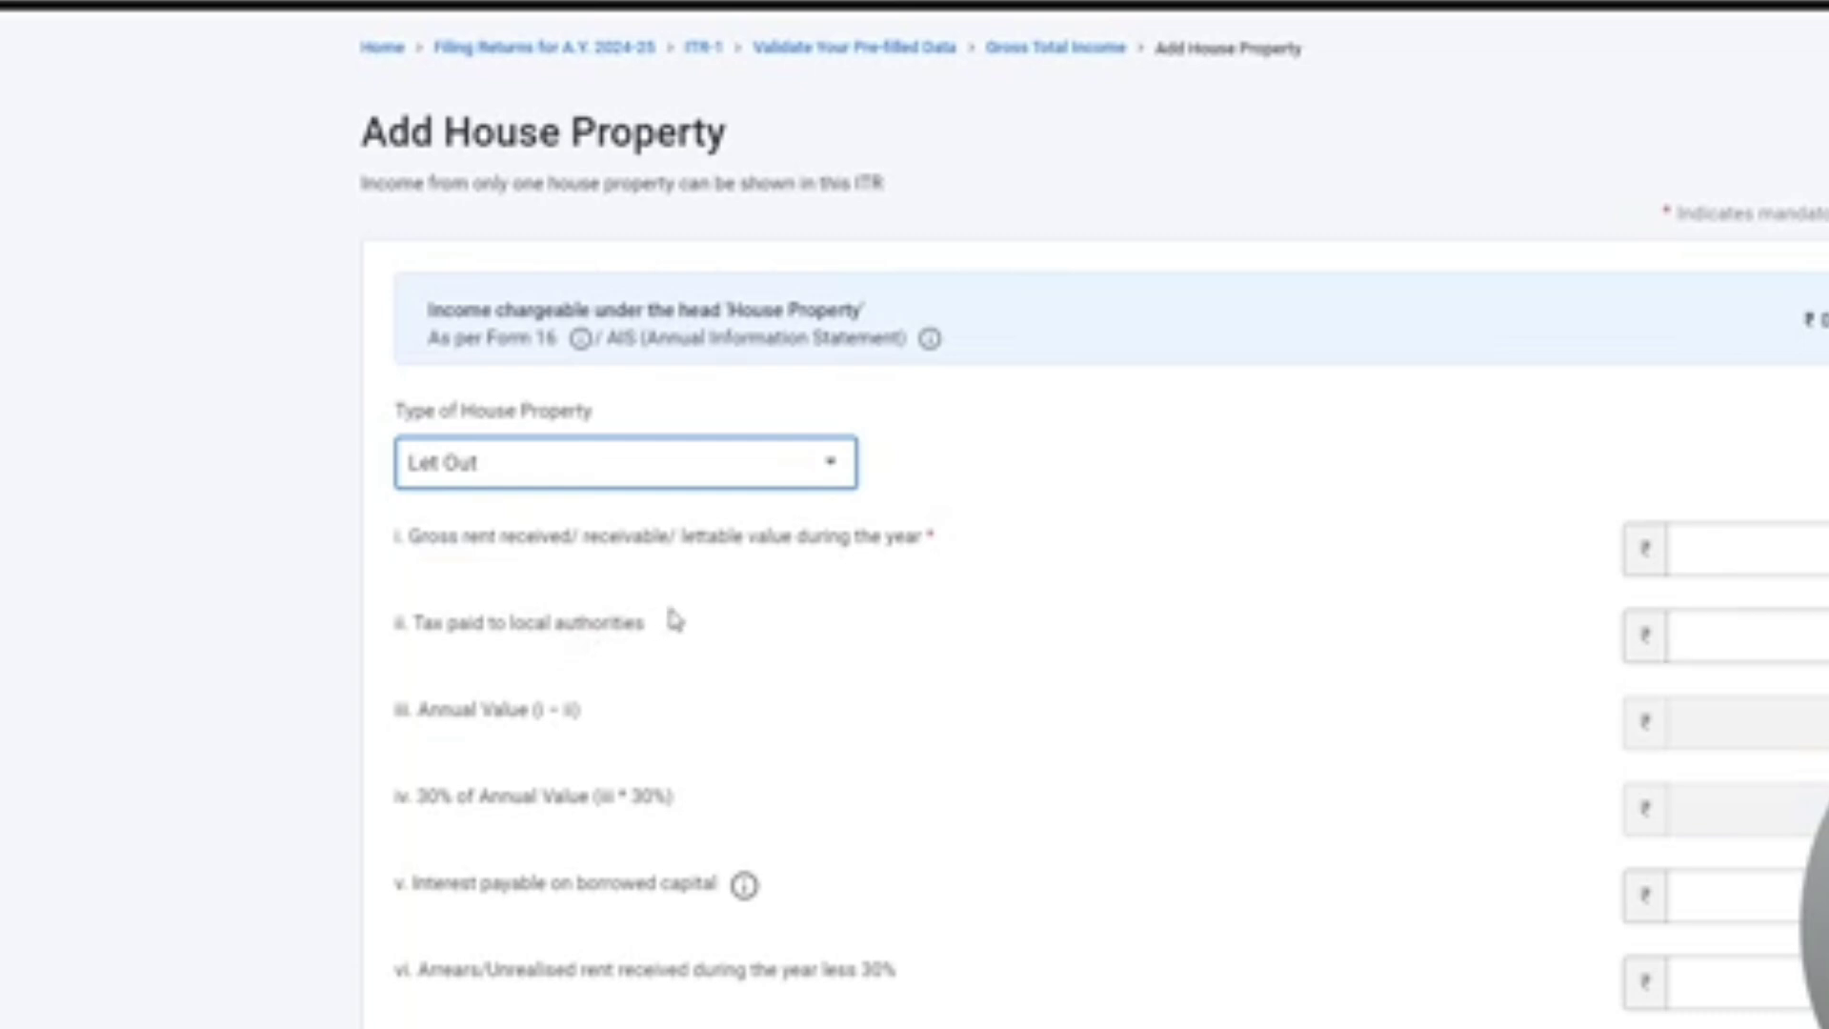
Enter 1,20,000 as the gross rent received during the year for the let-out property
scroll(738, 609, down, 3)
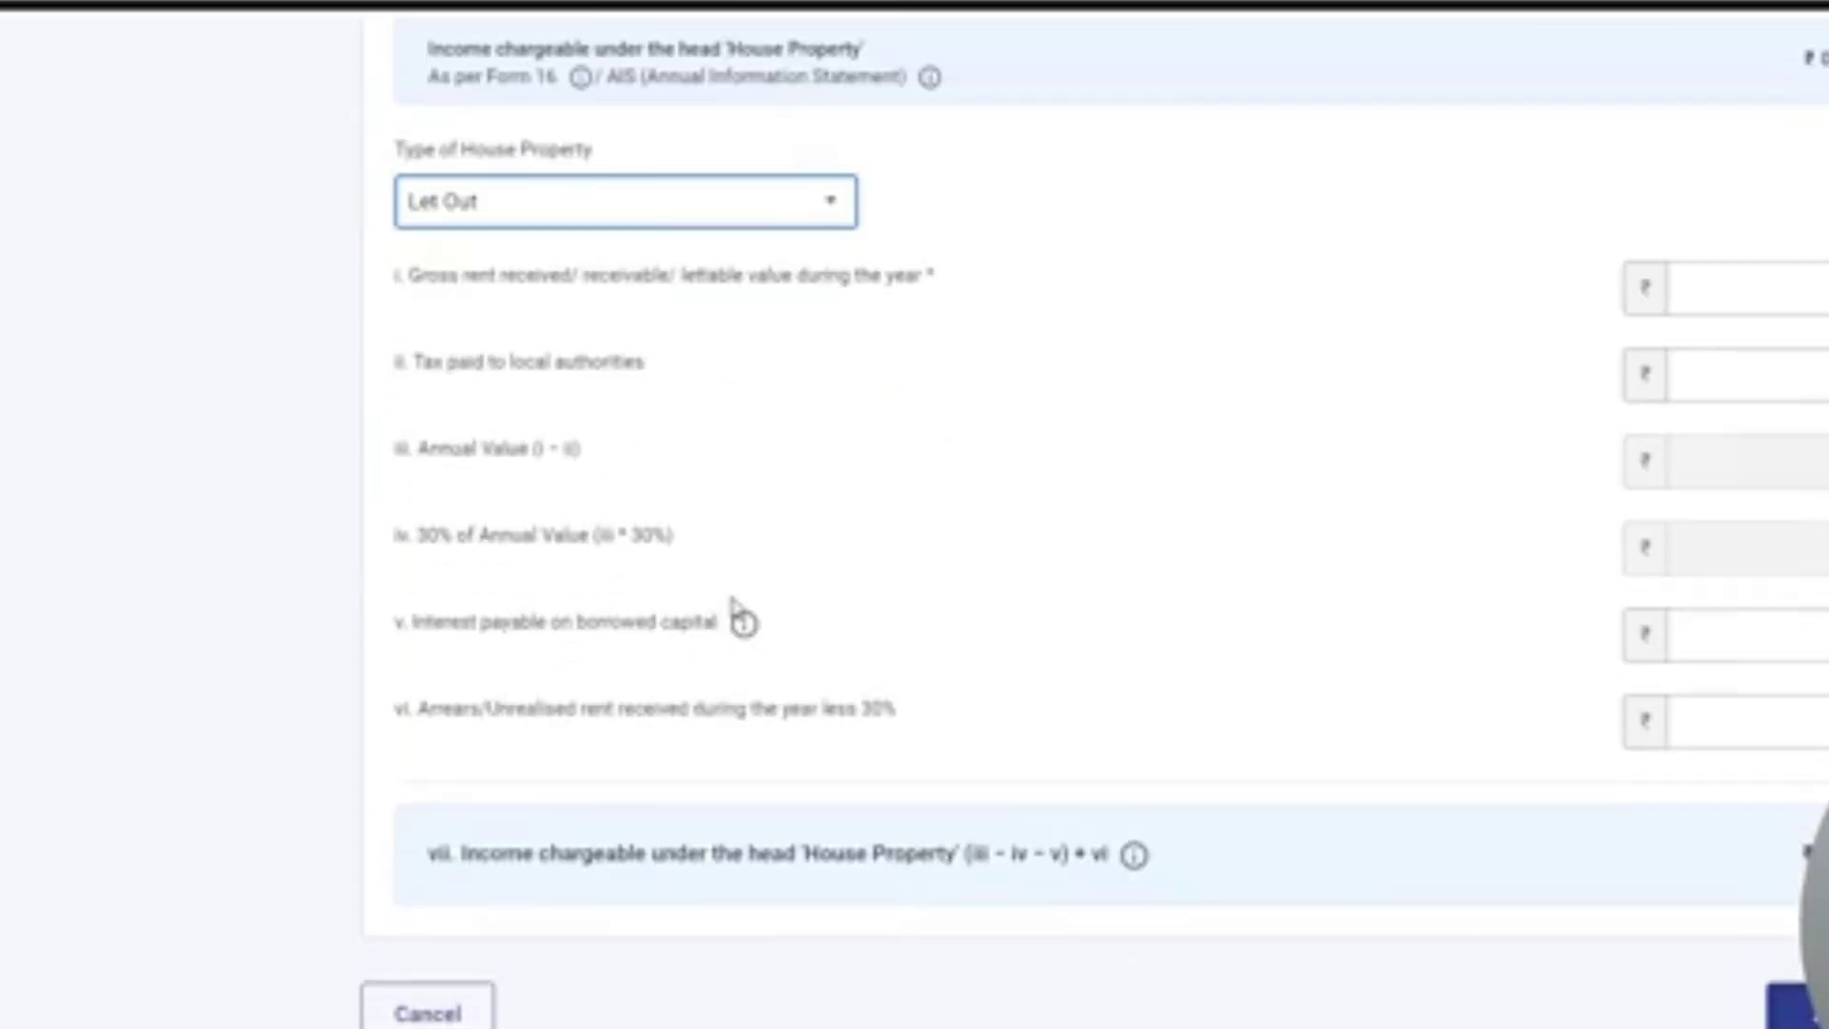
click(546, 268)
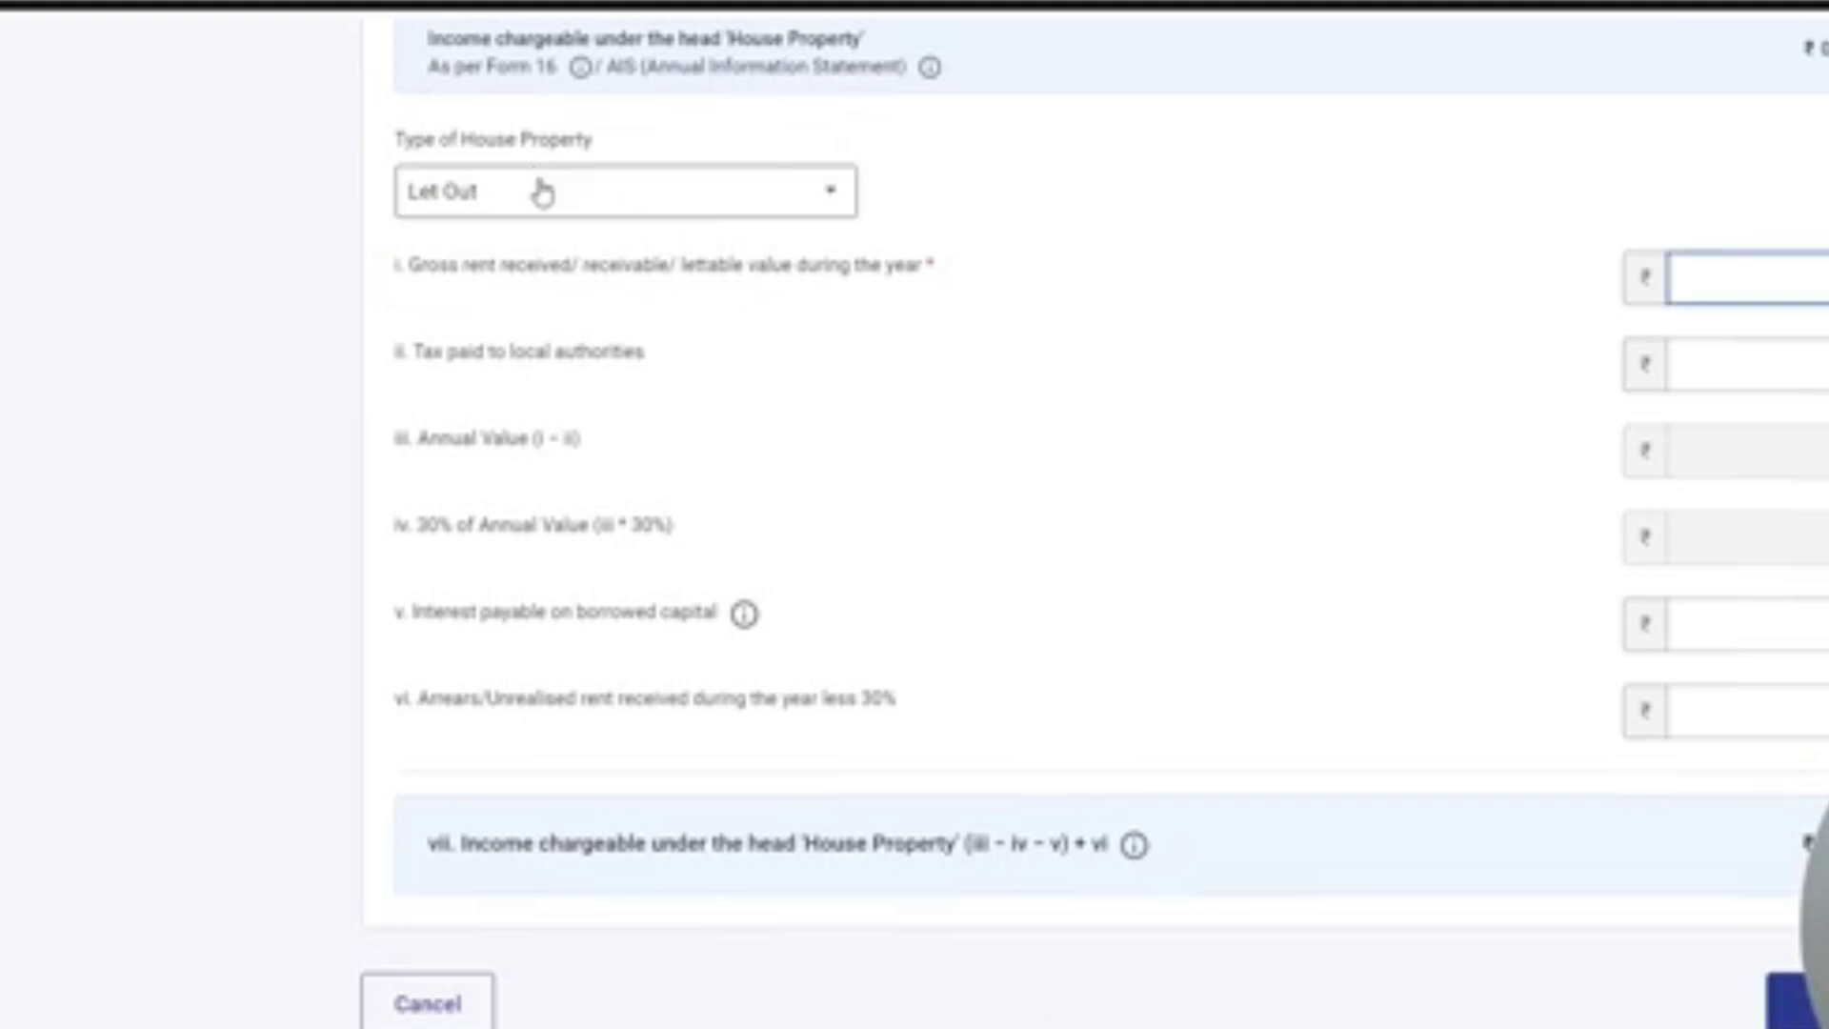
drag(391, 265, 882, 286)
click(882, 286)
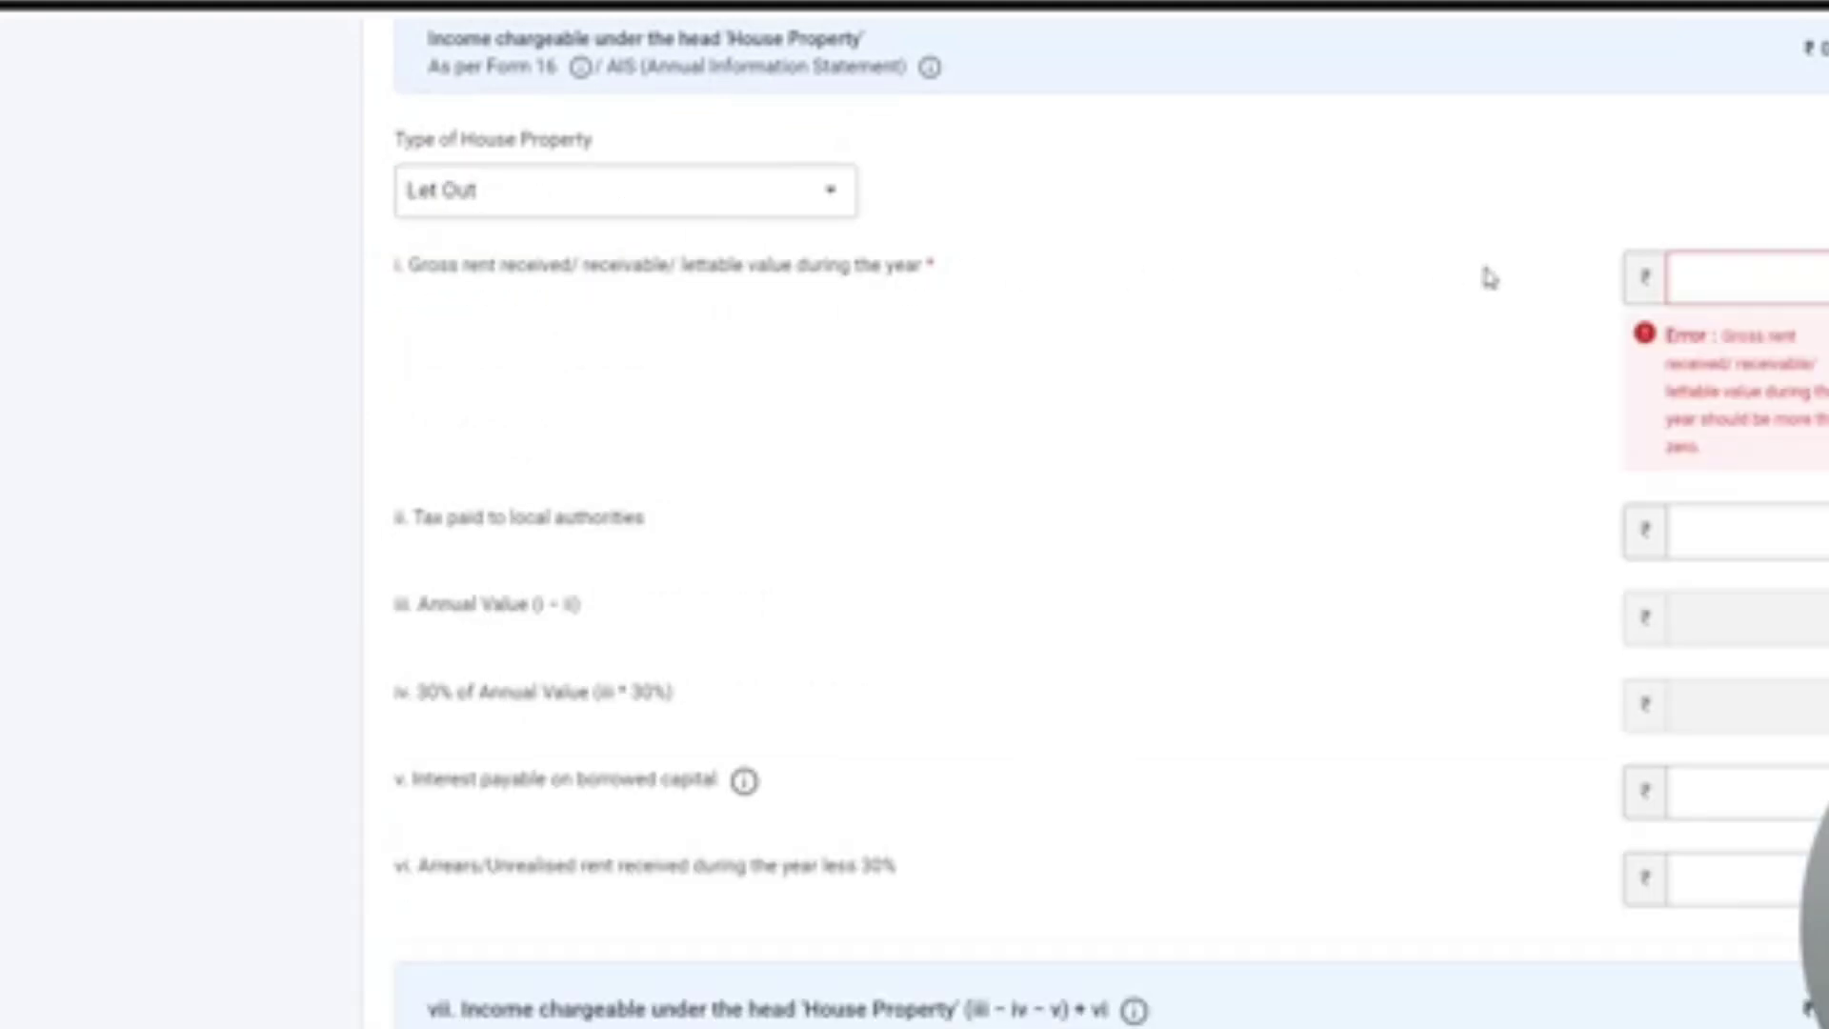
click(1786, 262)
drag(395, 517, 621, 535)
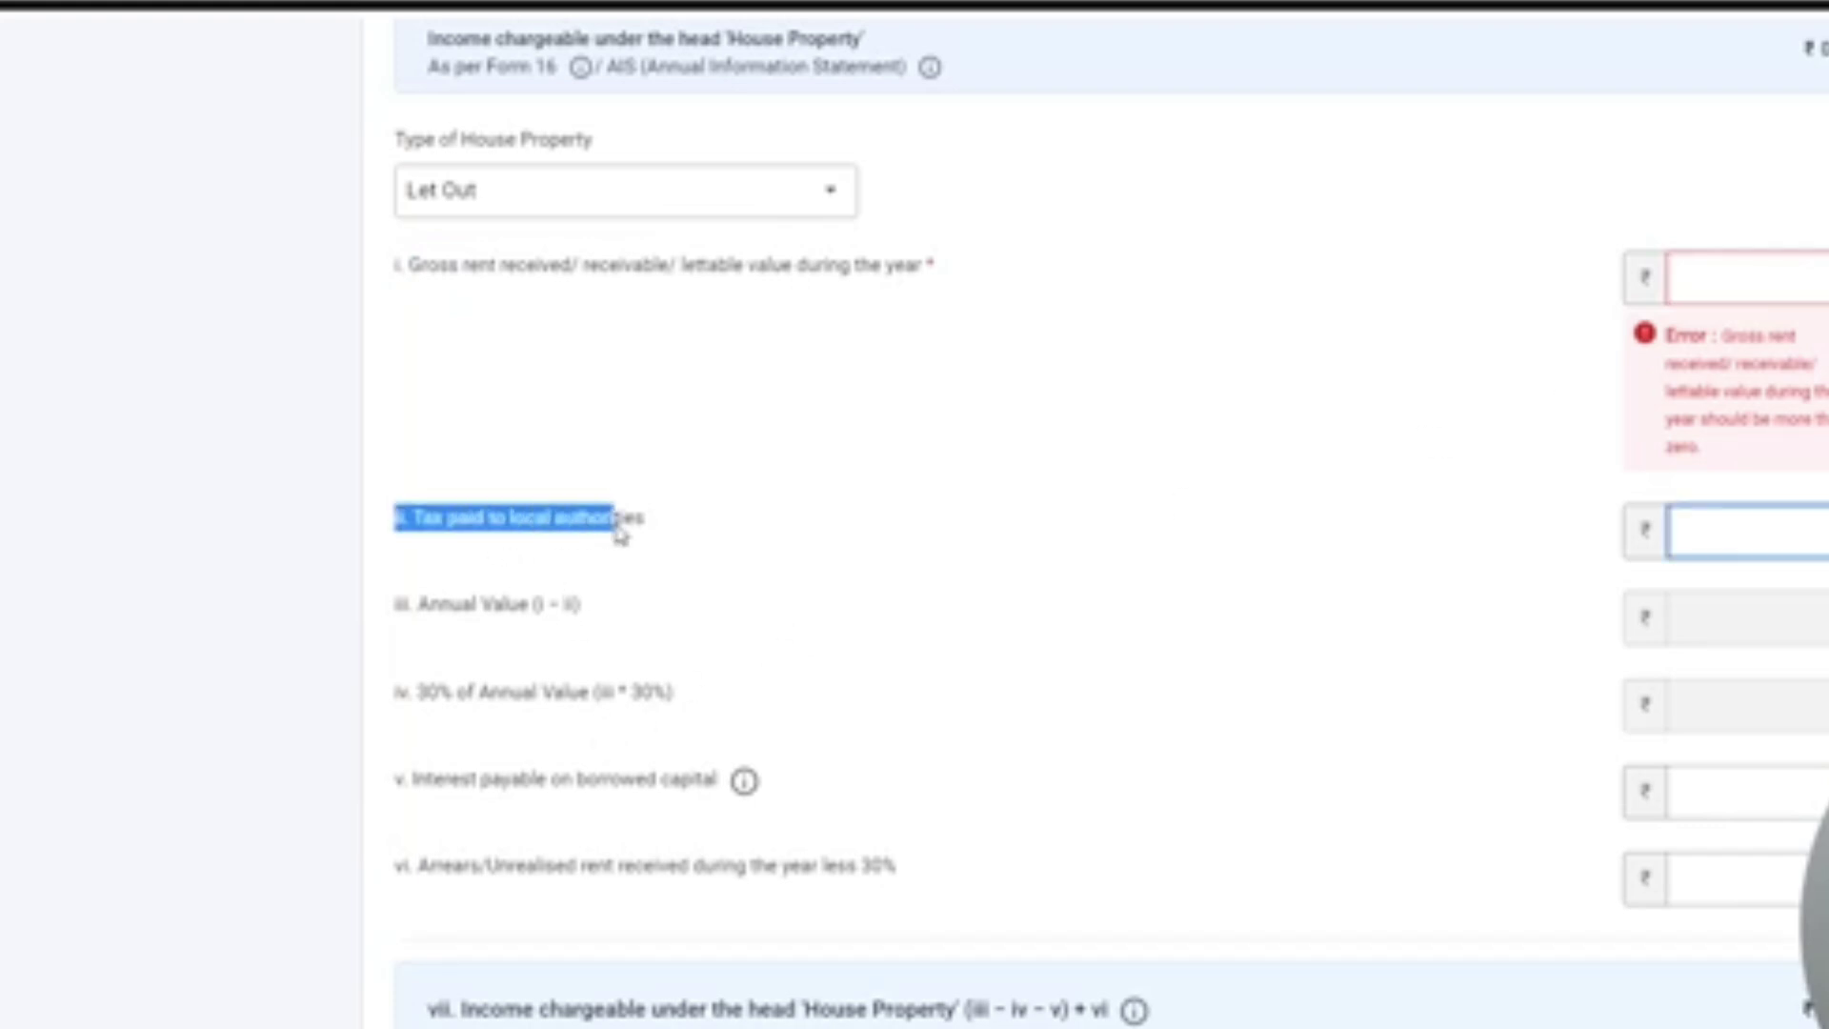
click(1682, 523)
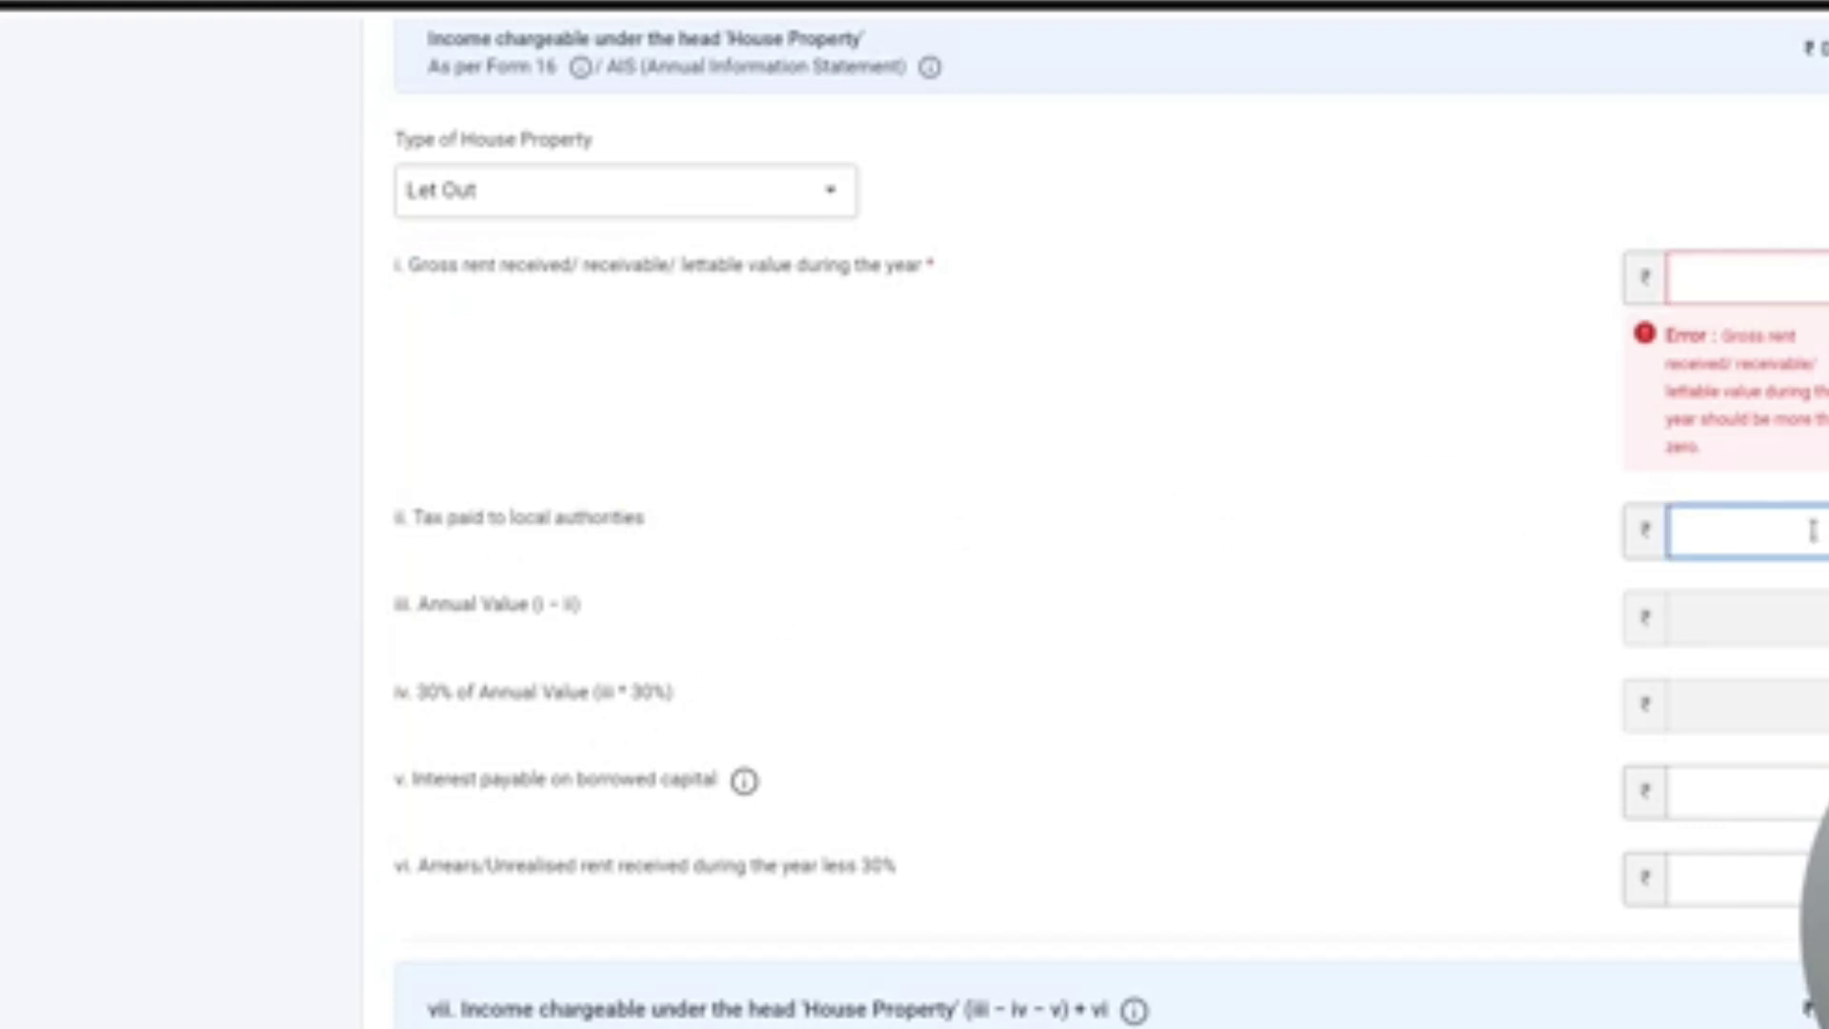
click(1801, 276)
text(20000)
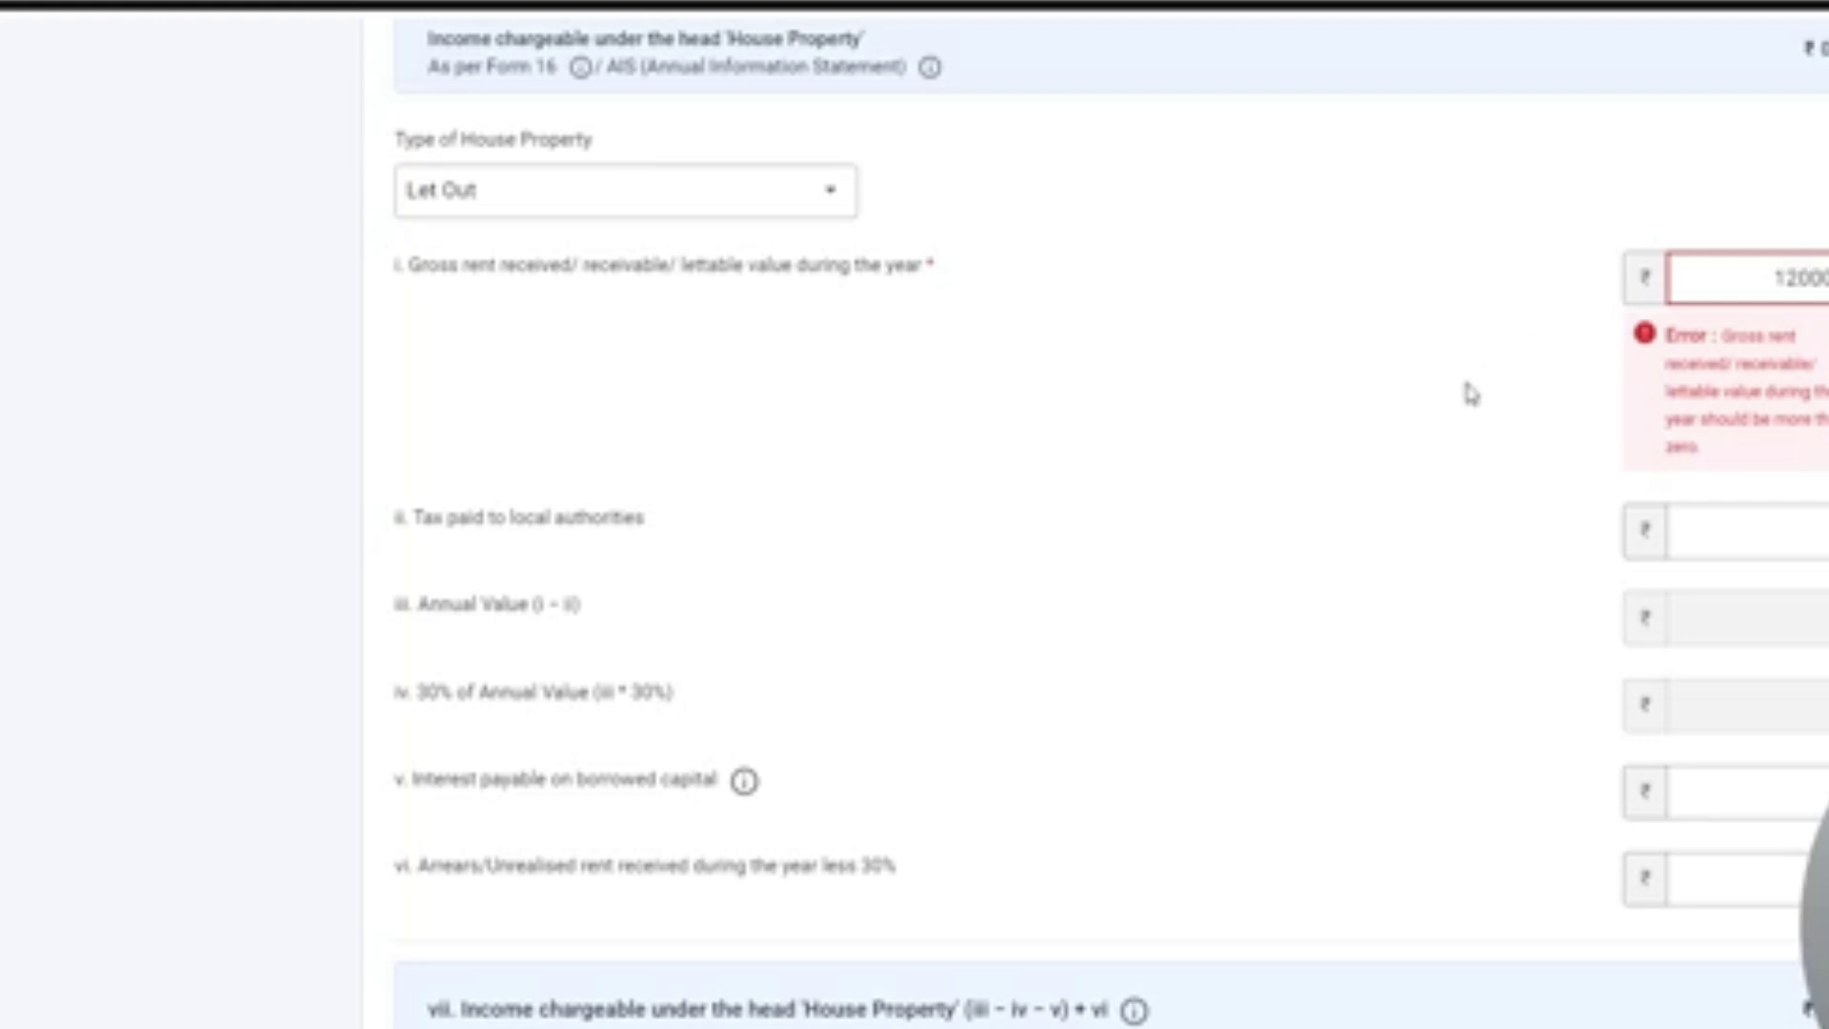
click(1462, 372)
Set the tax paid to local authorities to 5,000 for the let-out property
click(1769, 381)
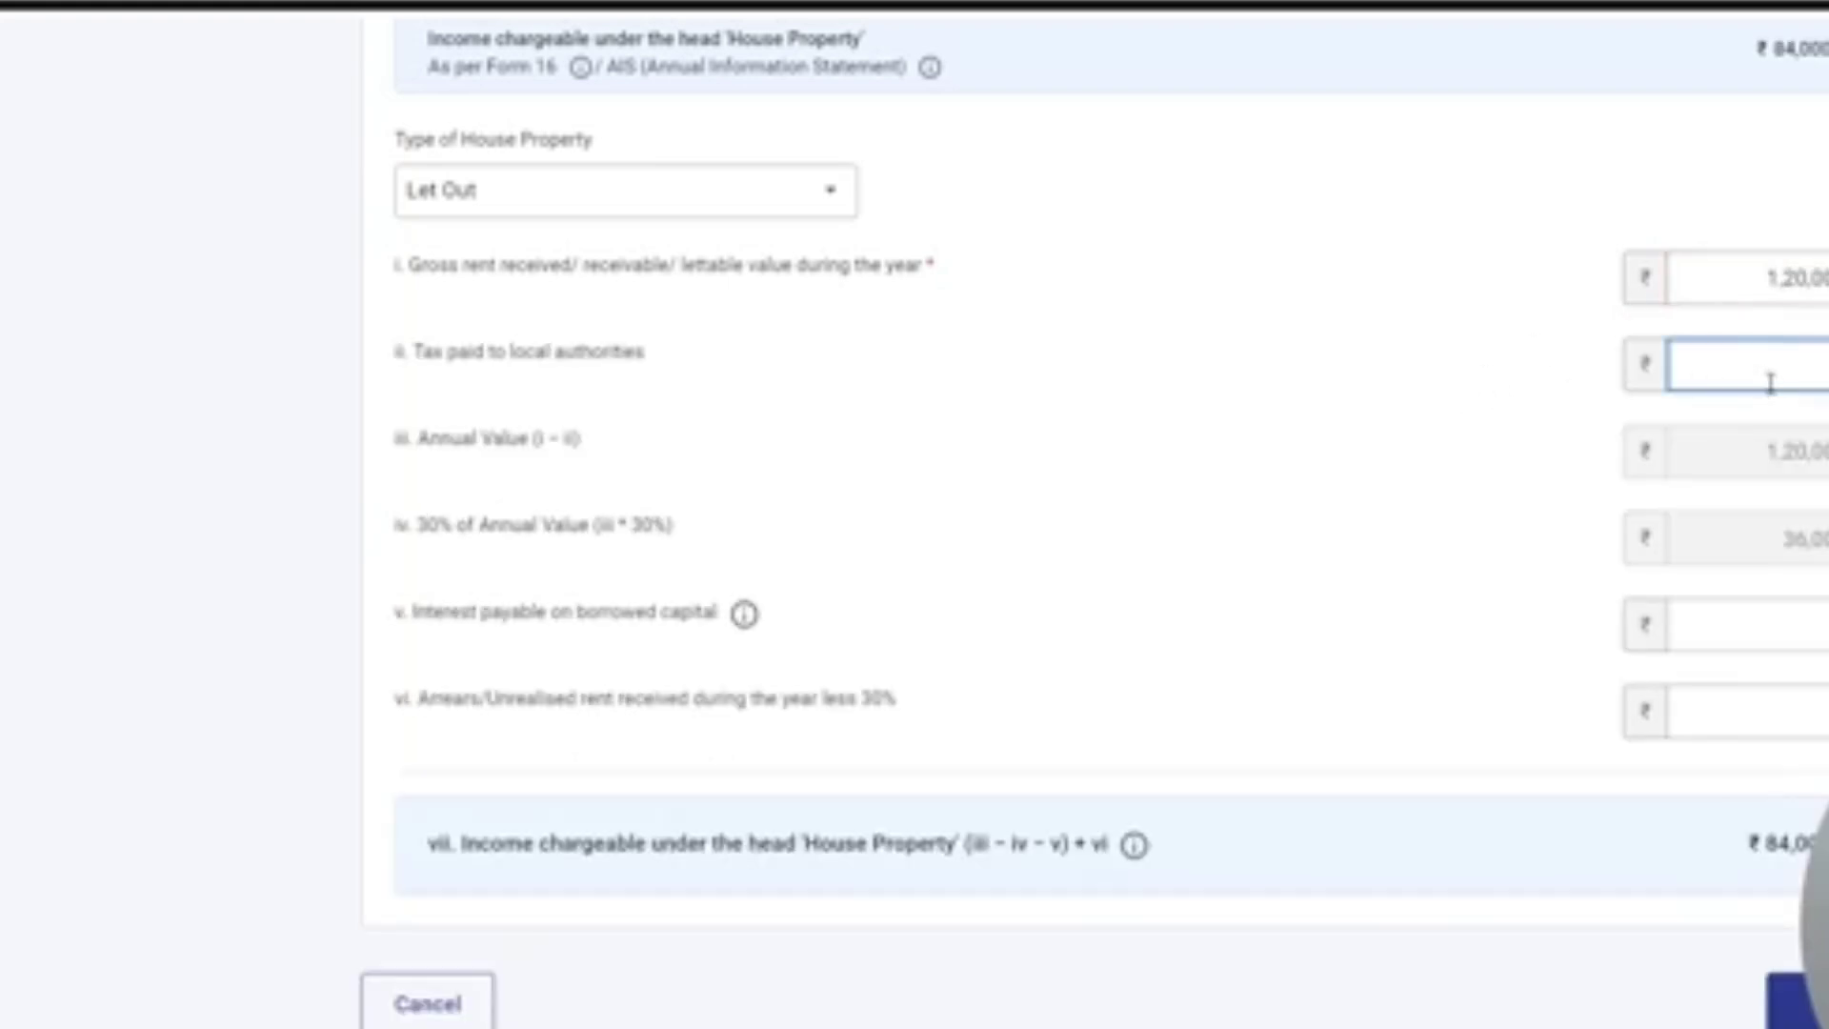
text(500)
click(1448, 457)
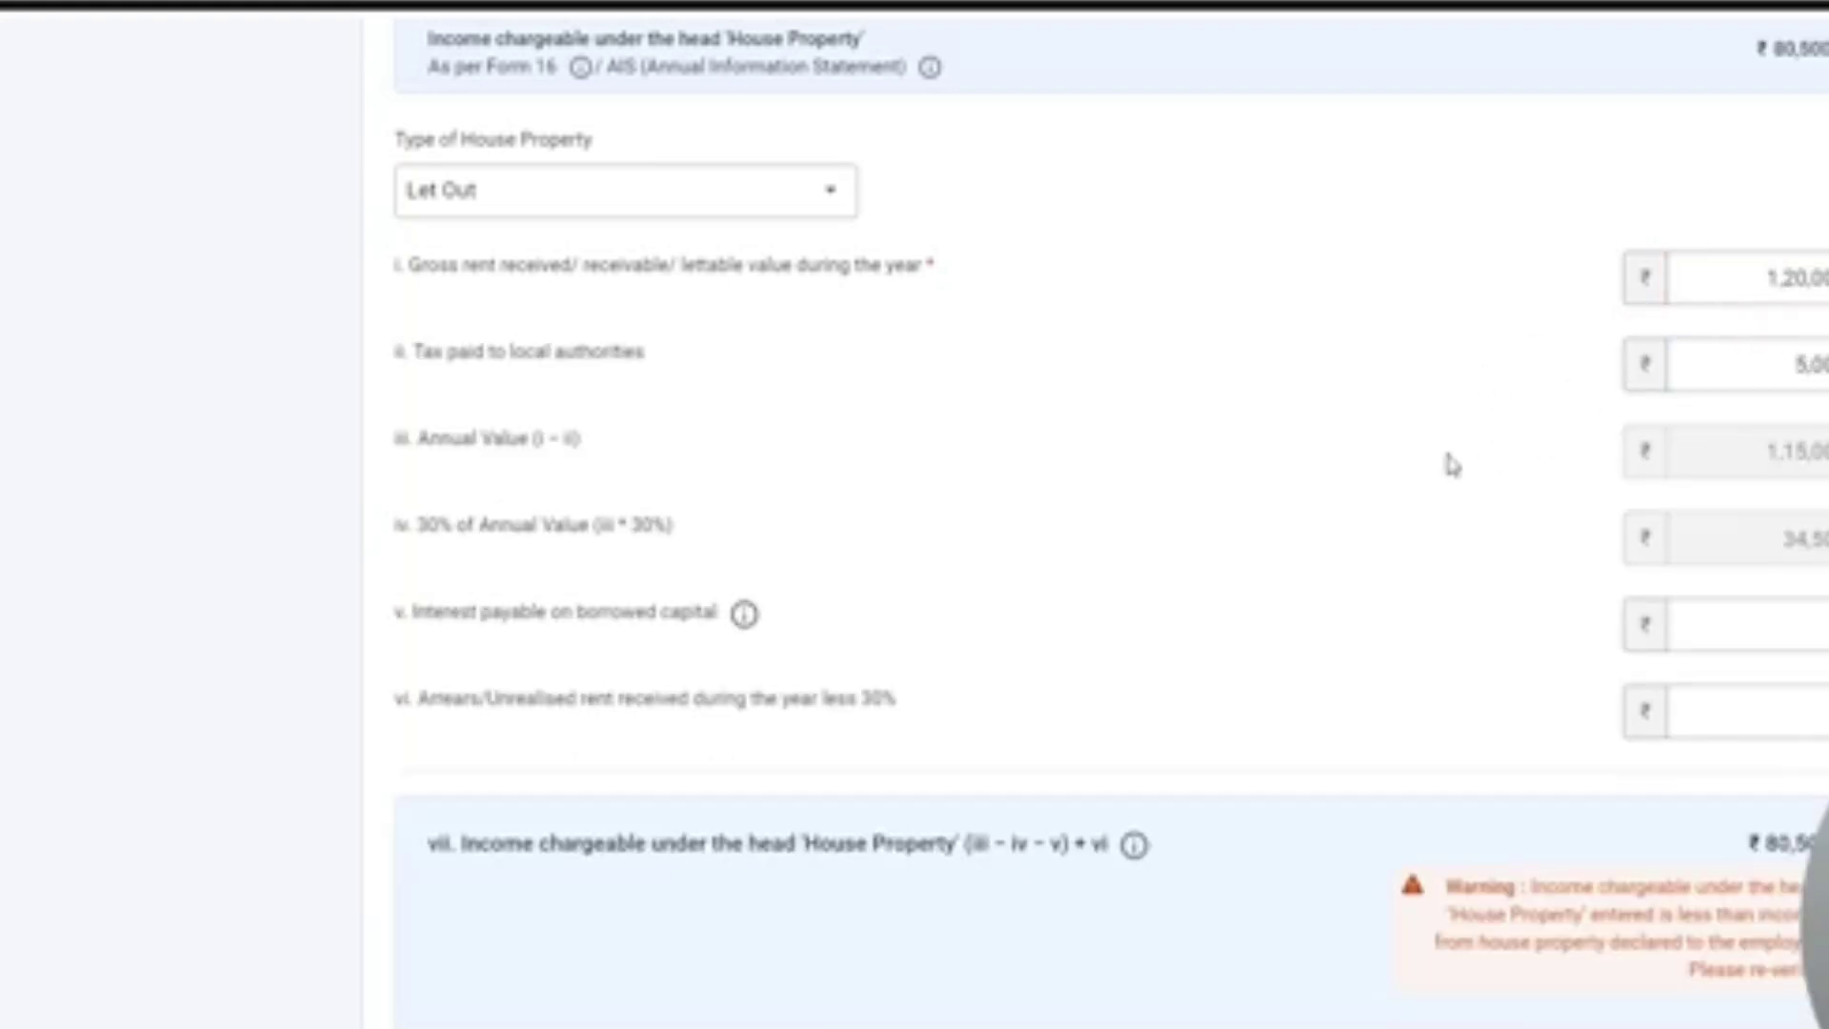
Check the interest payable on borrowed capital, leave it empty and return to the income source details
click(423, 631)
drag(423, 631, 606, 627)
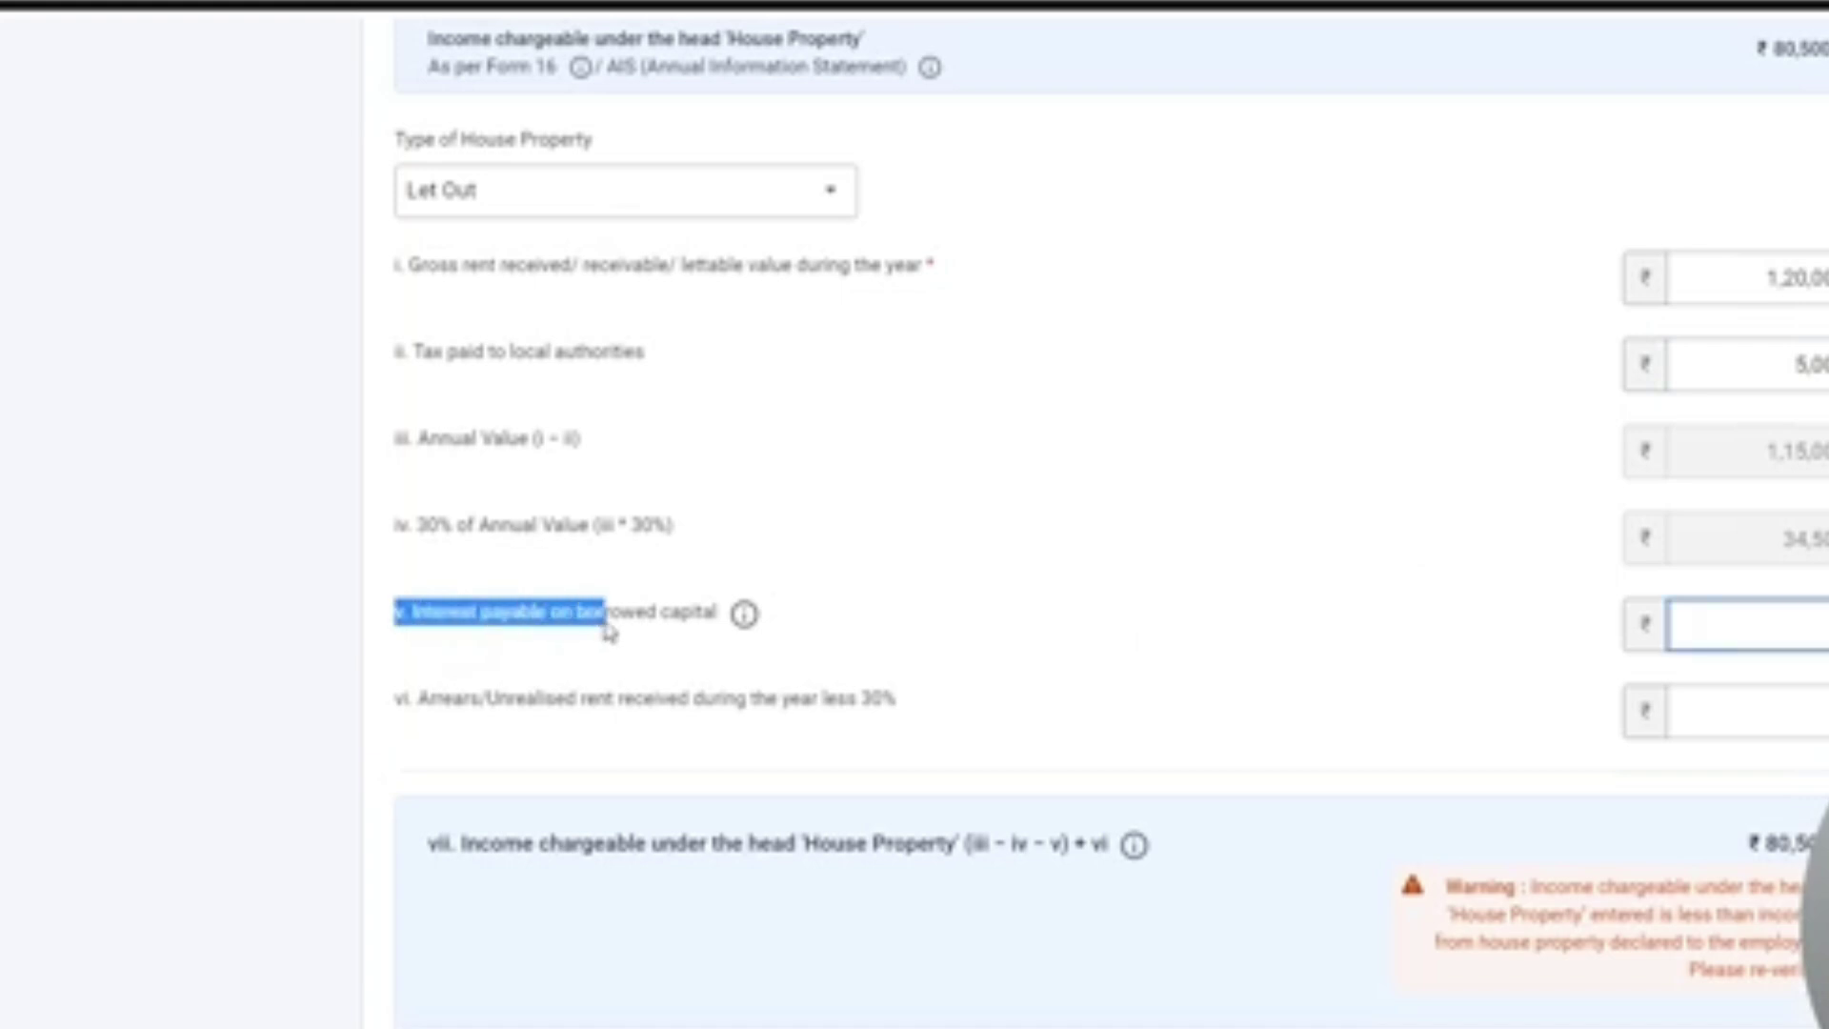
click(610, 632)
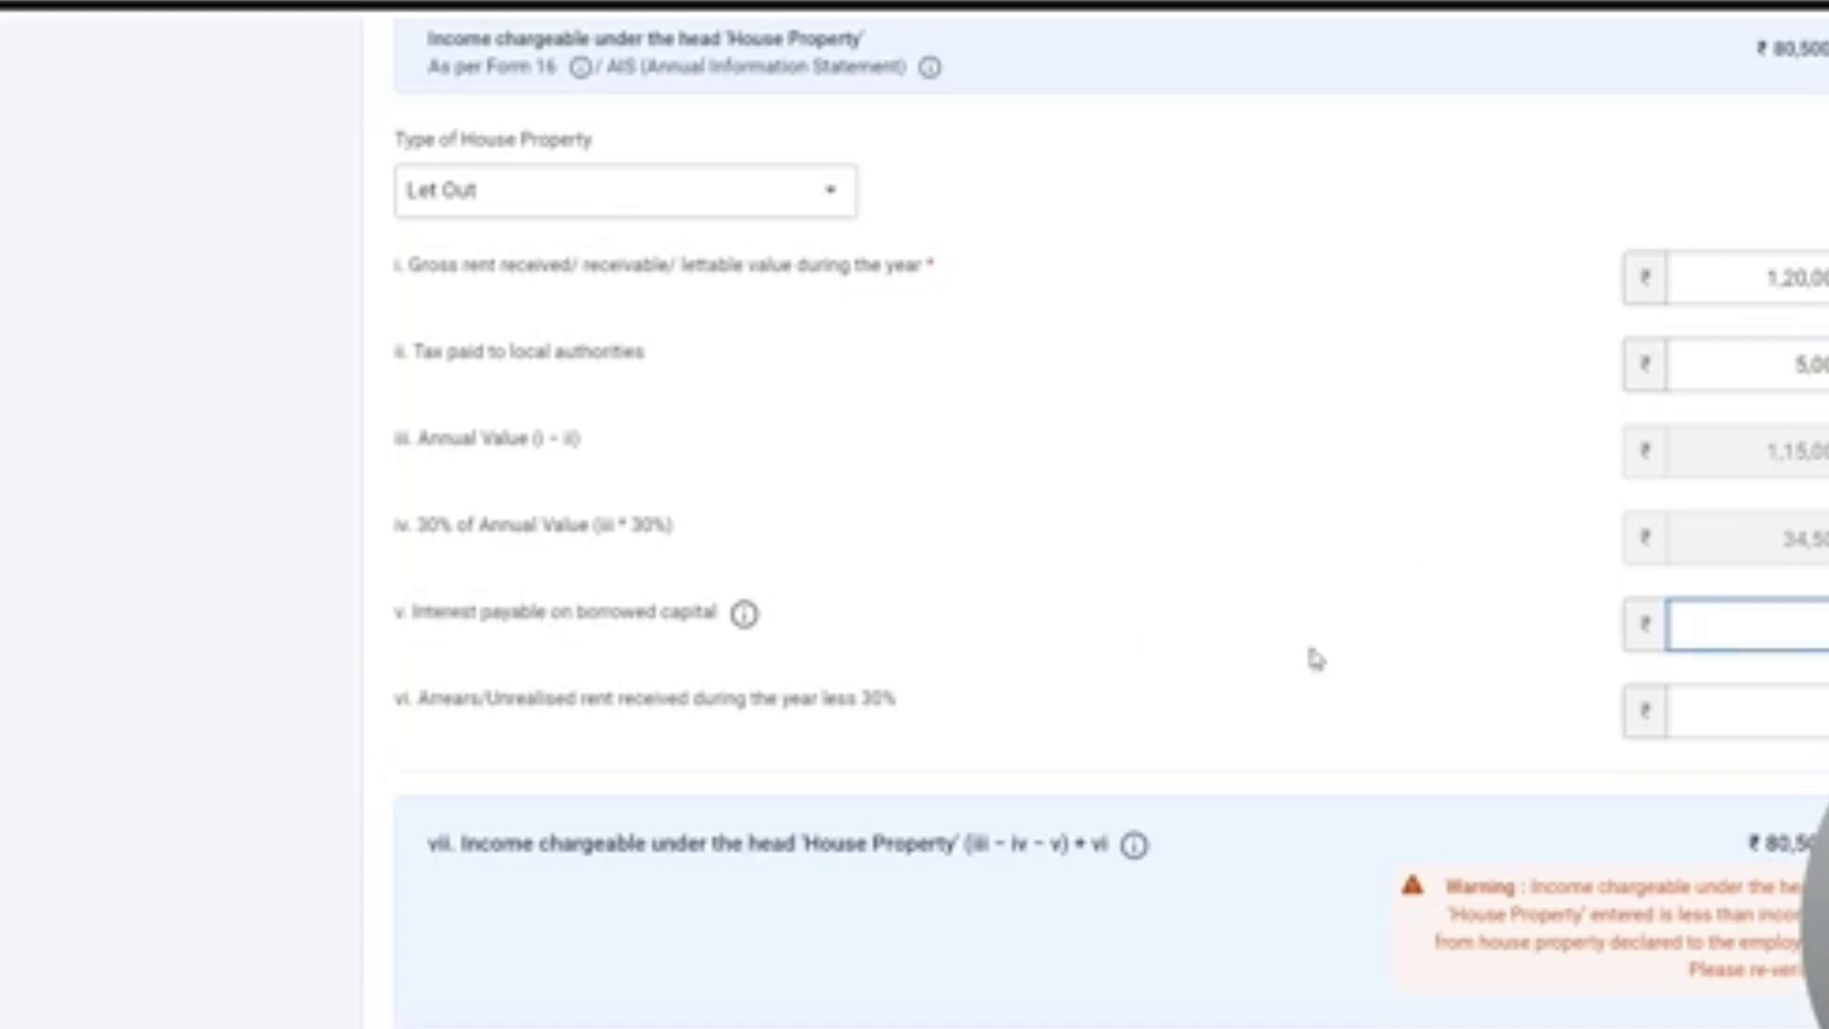
click(1717, 615)
scroll(1478, 506, down, 3)
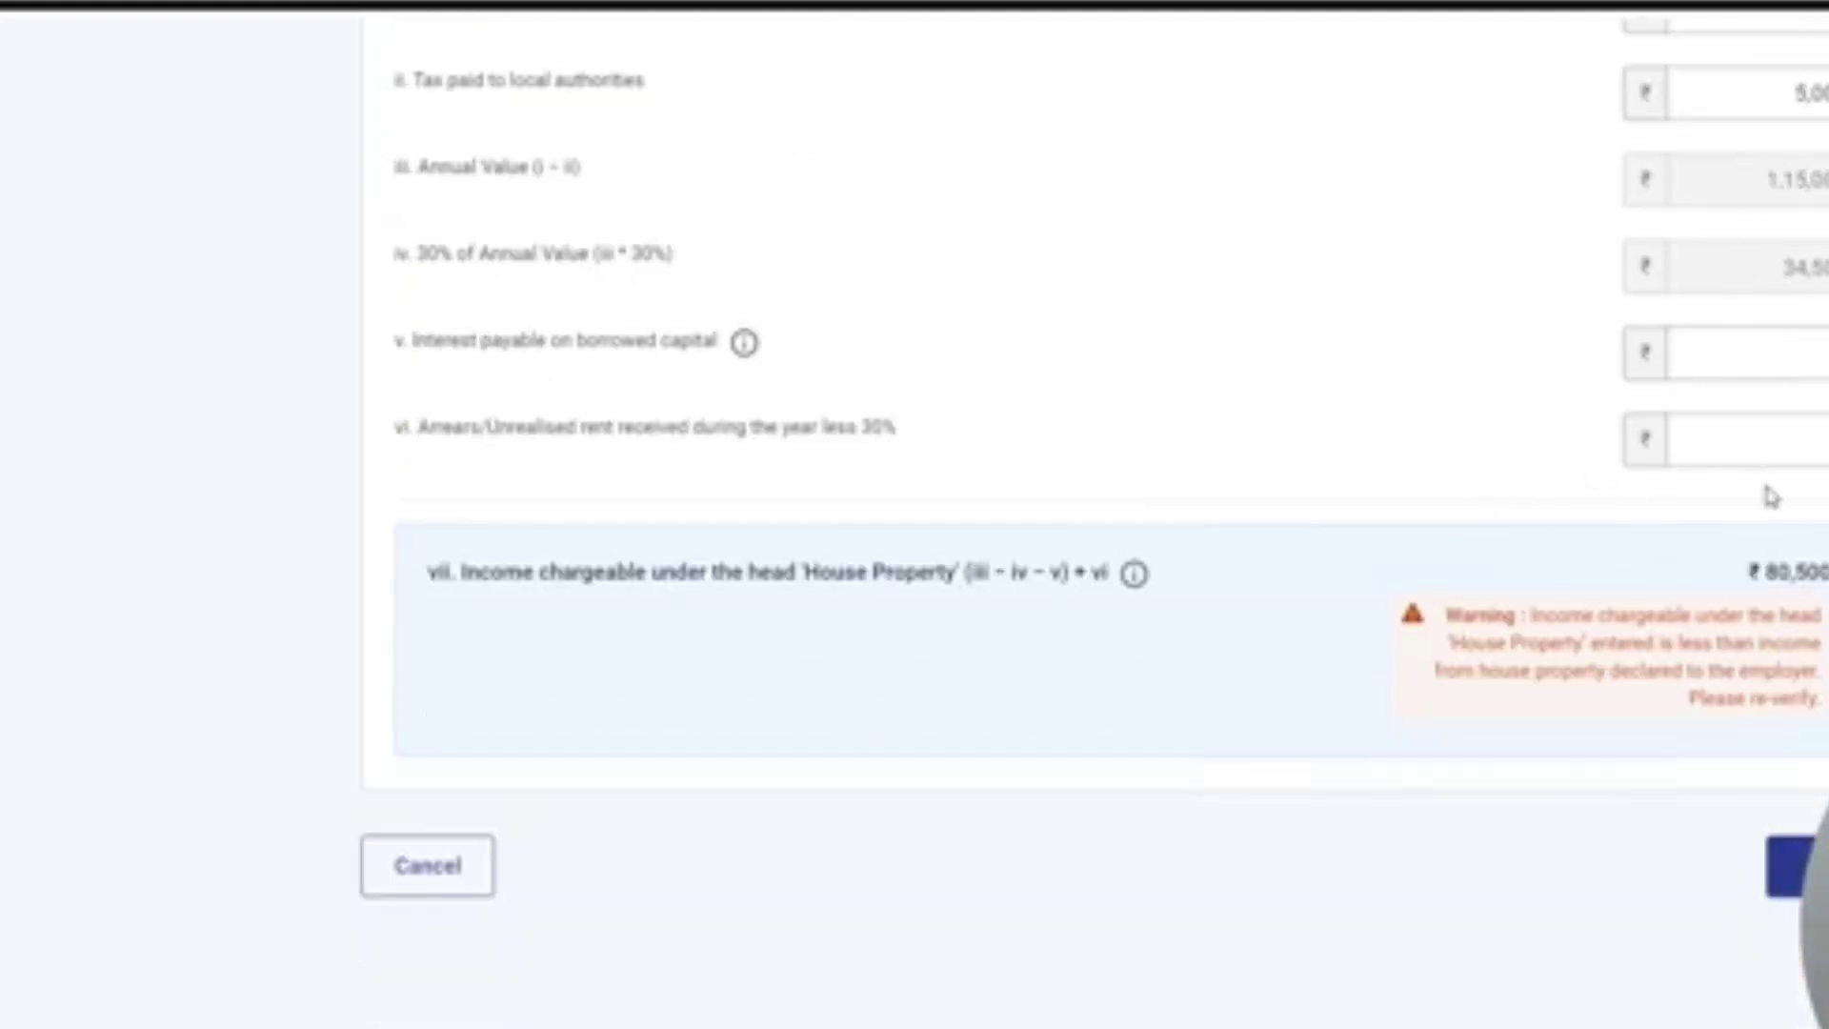
click(1798, 858)
Open the questions for income from other sources and try Yes for interest income from savings bank accounts
drag(395, 268, 651, 286)
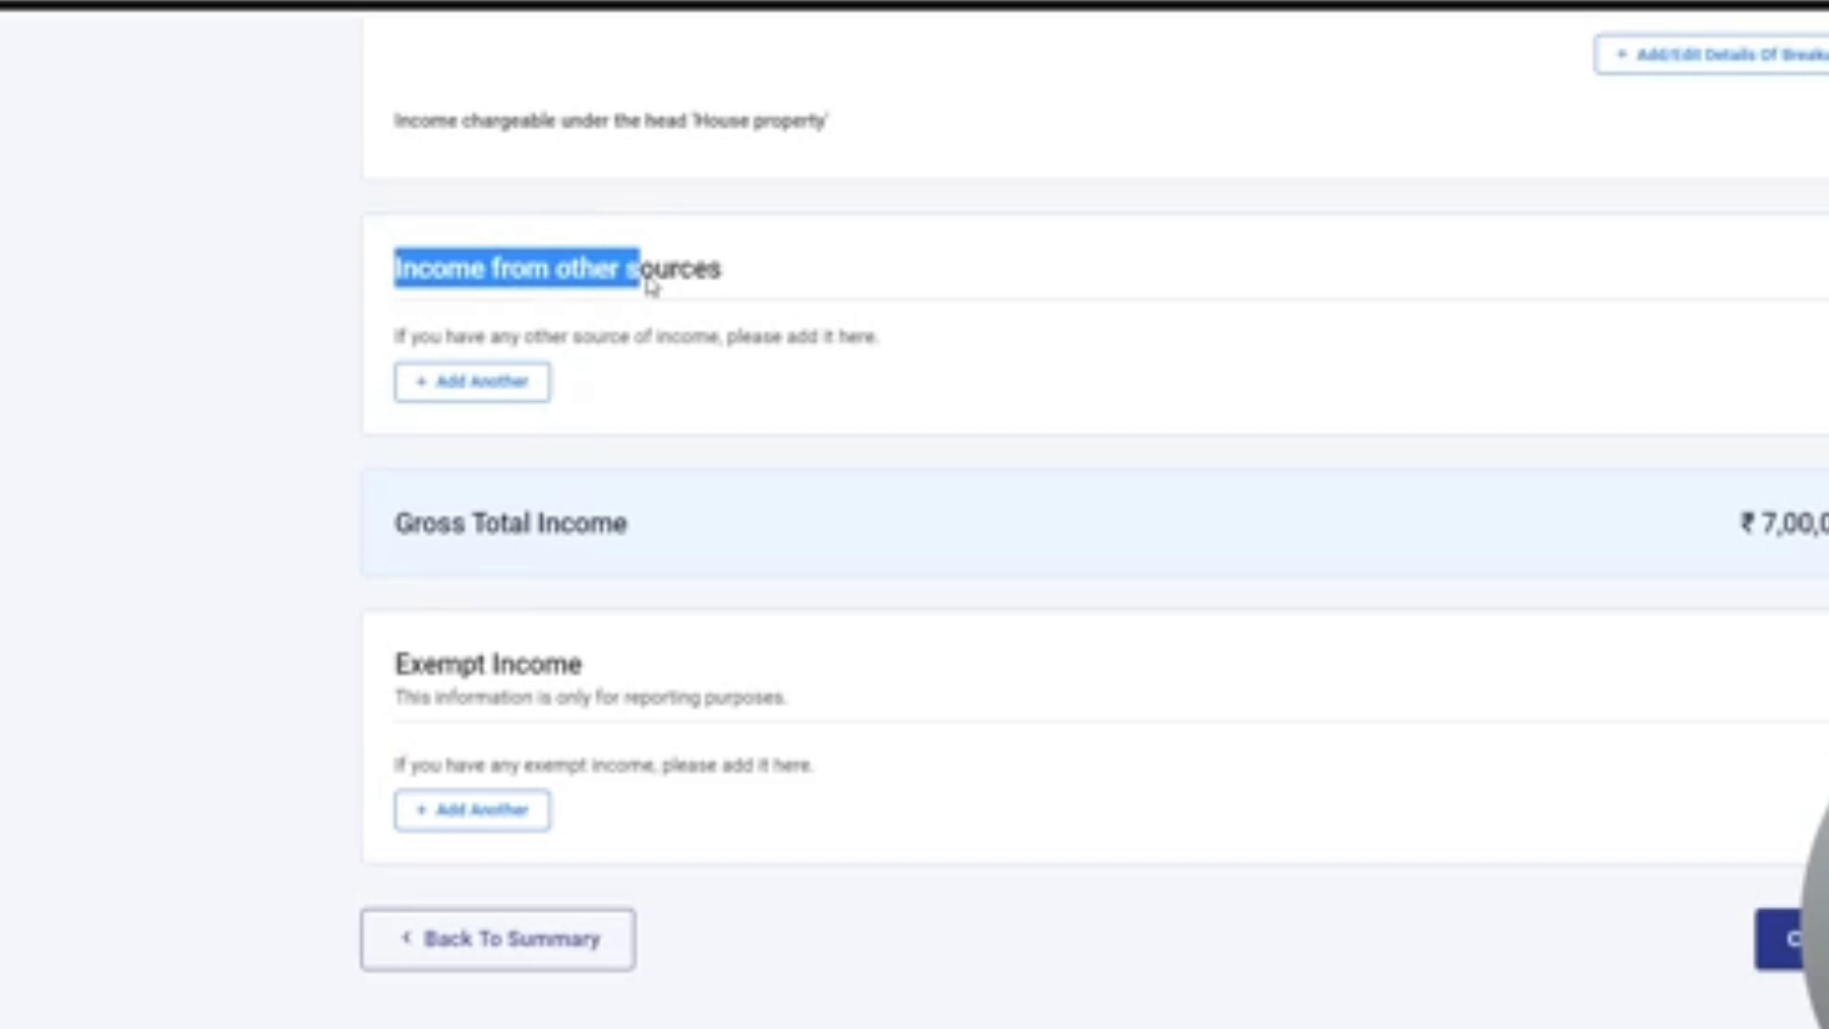
click(543, 383)
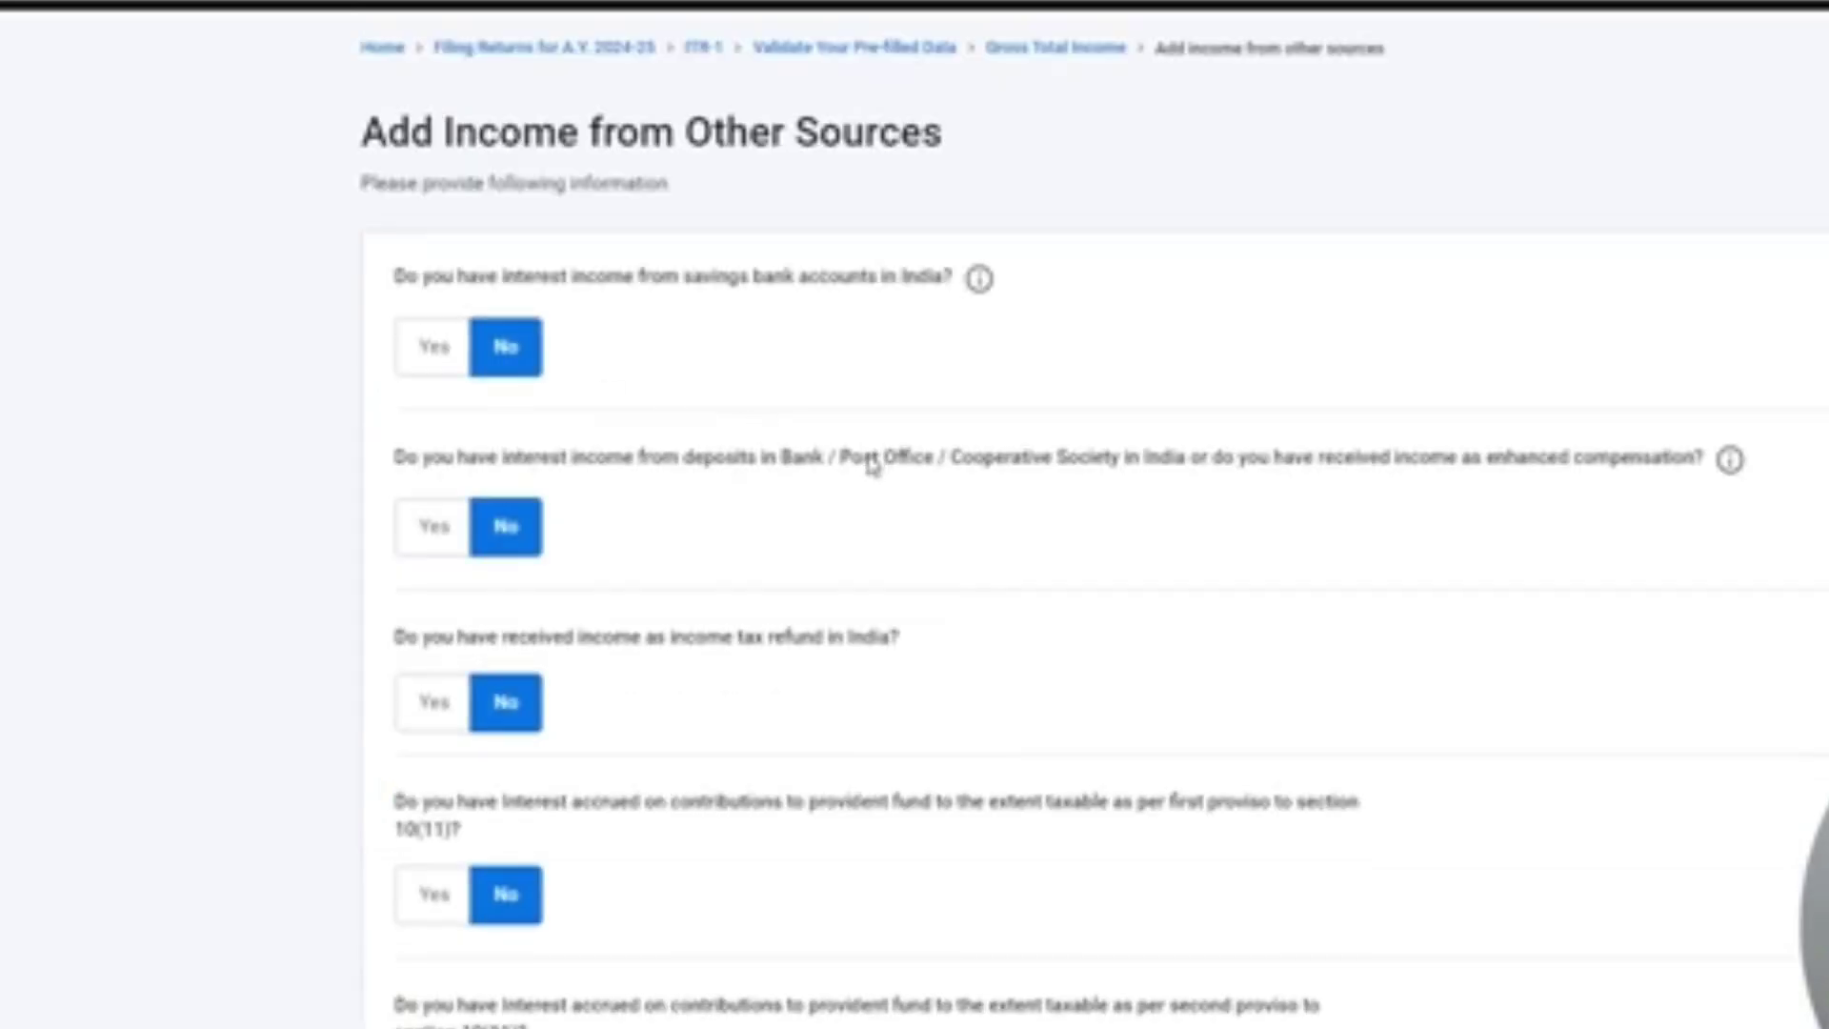
drag(393, 281, 813, 310)
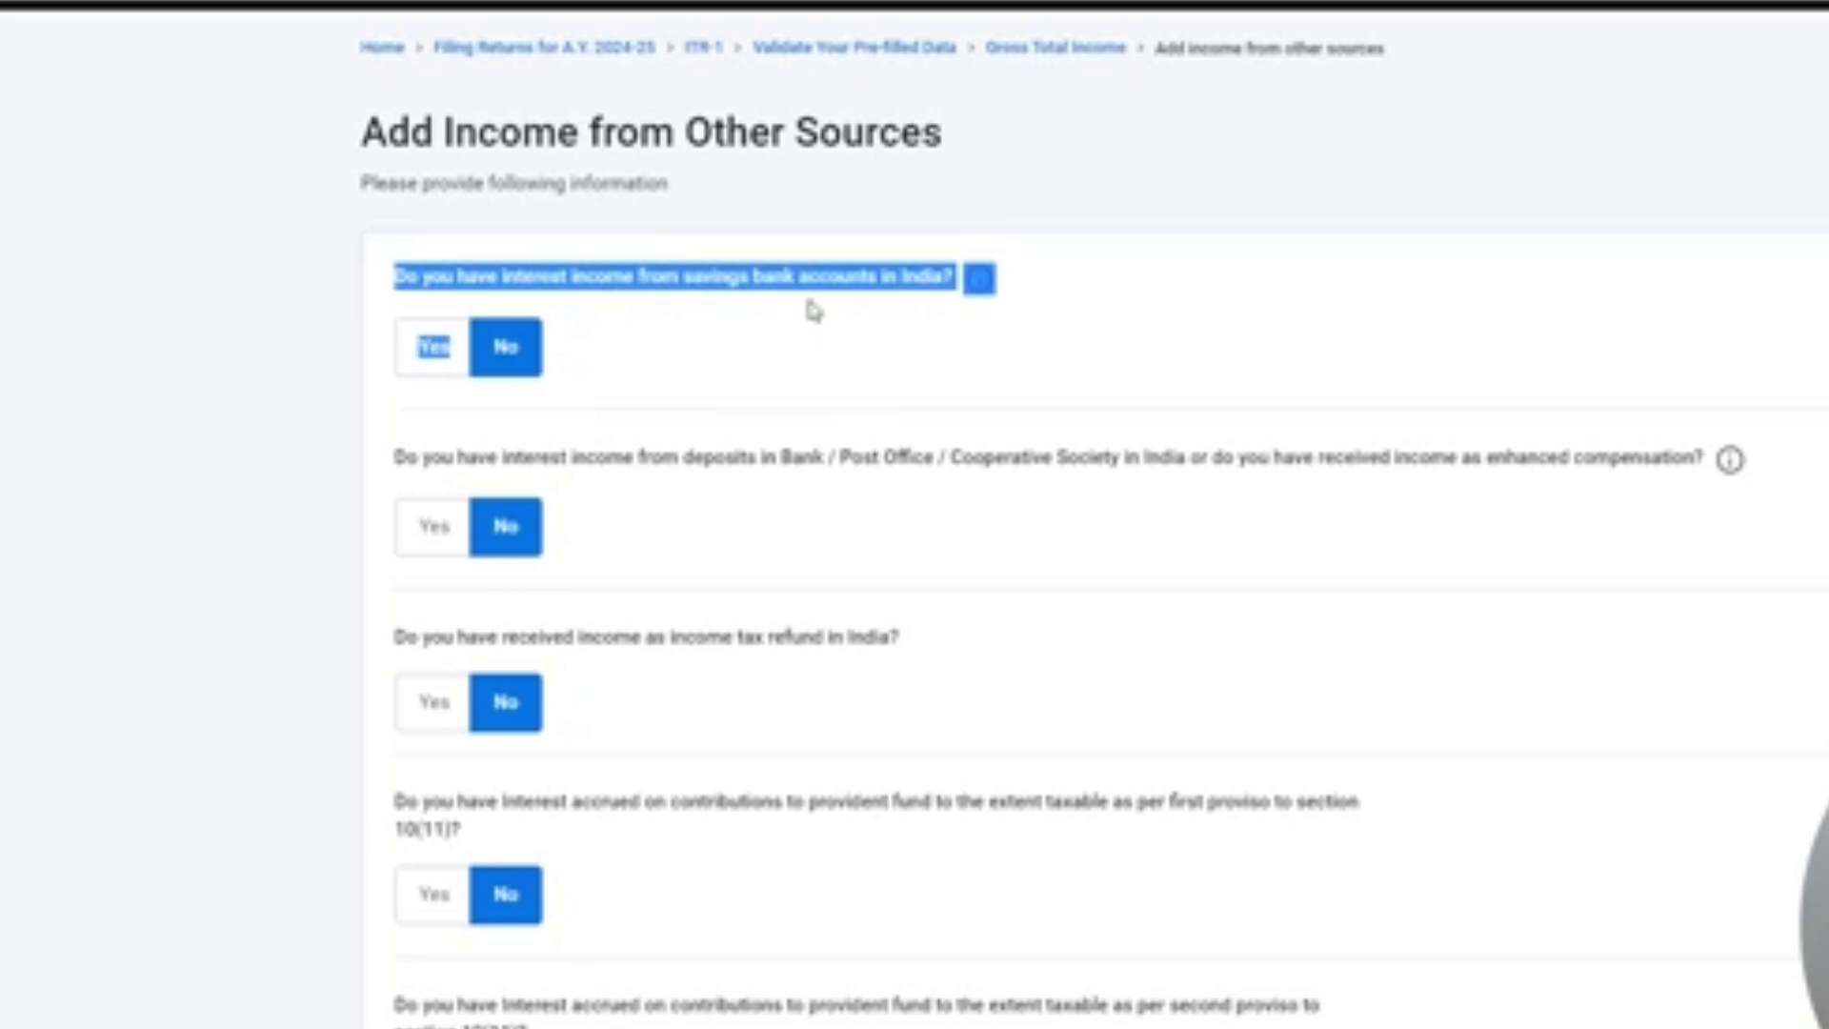
click(767, 316)
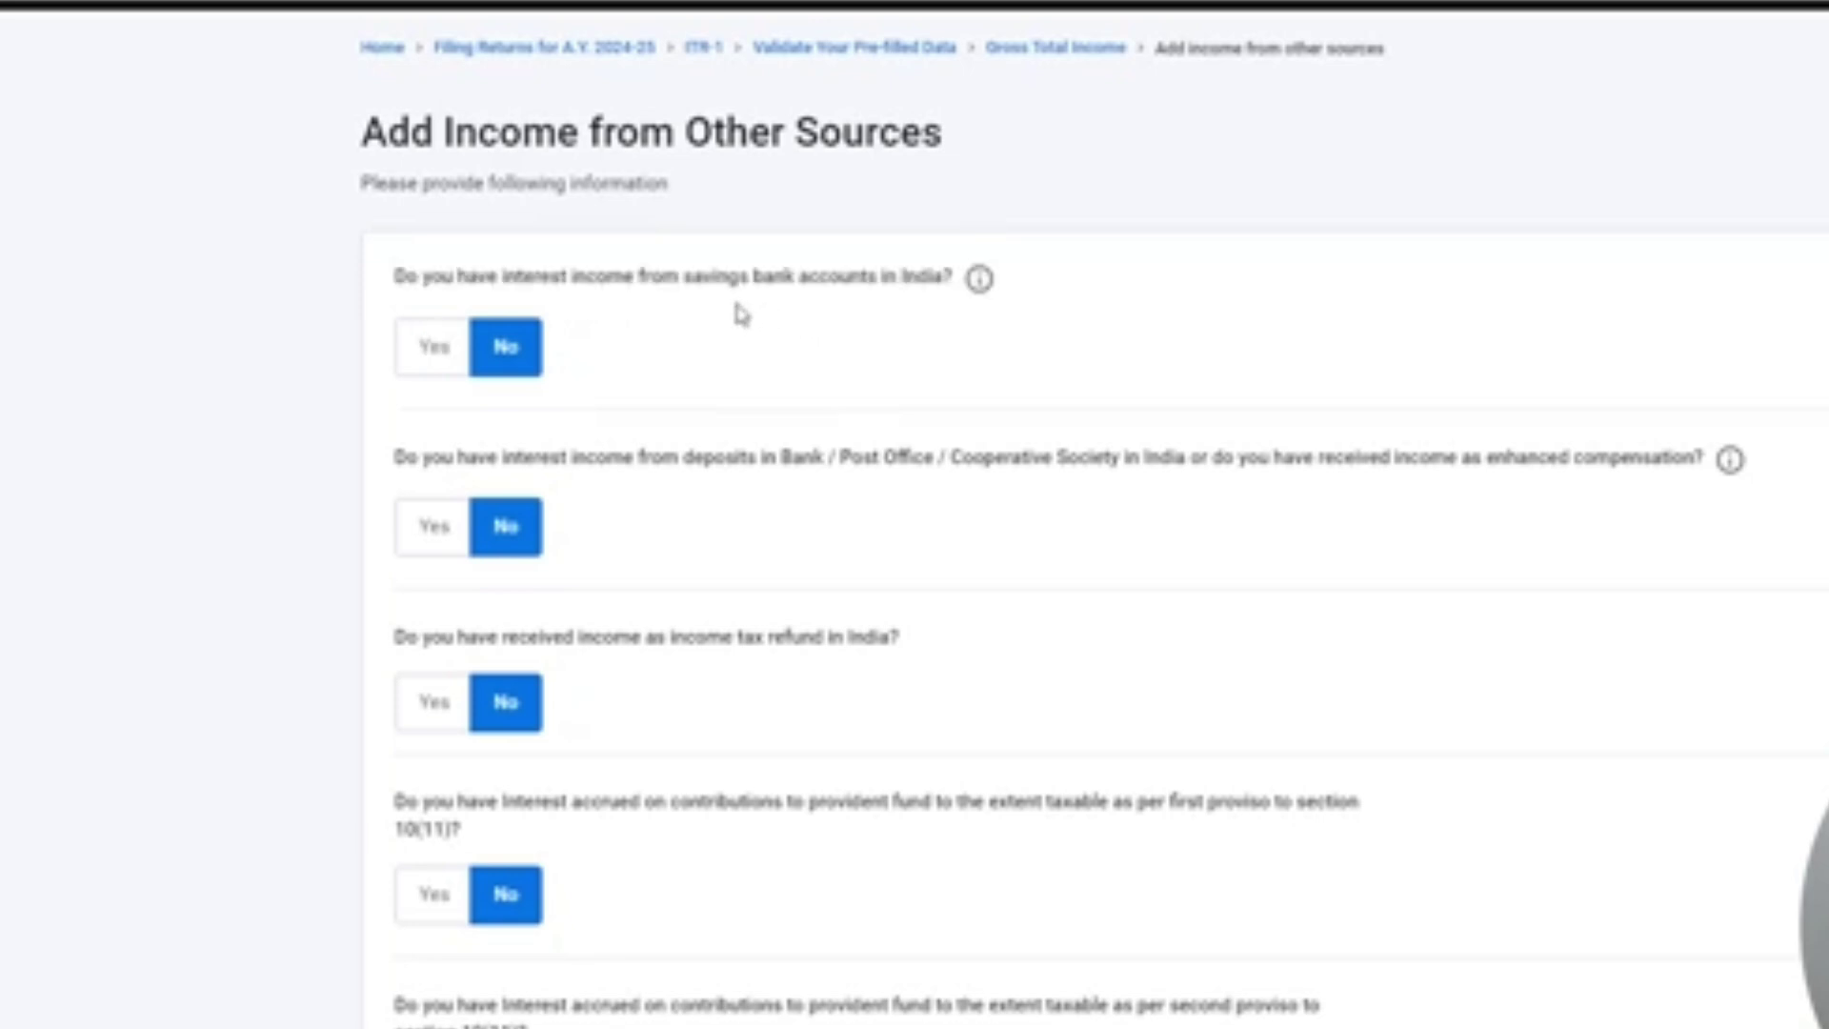
click(434, 347)
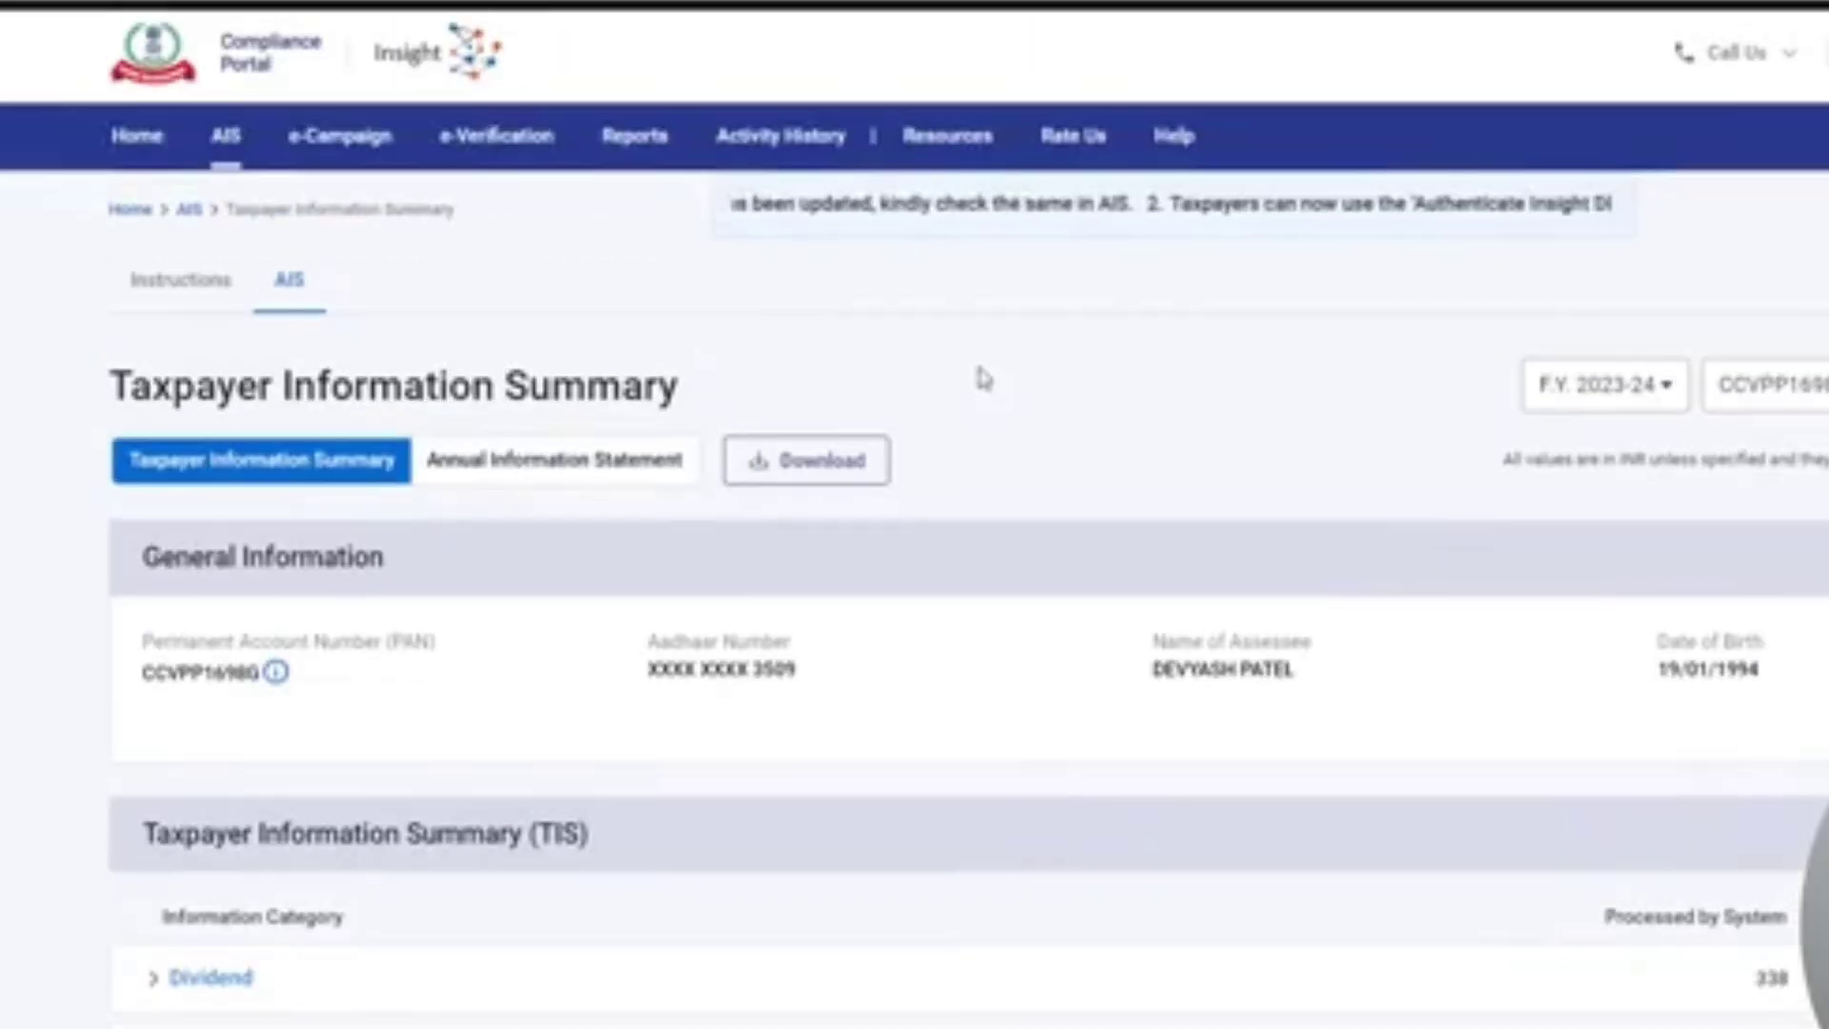
Try Yes for income tax refund income, look at its amount field and set the answer back to No
scroll(984, 379, down, 6)
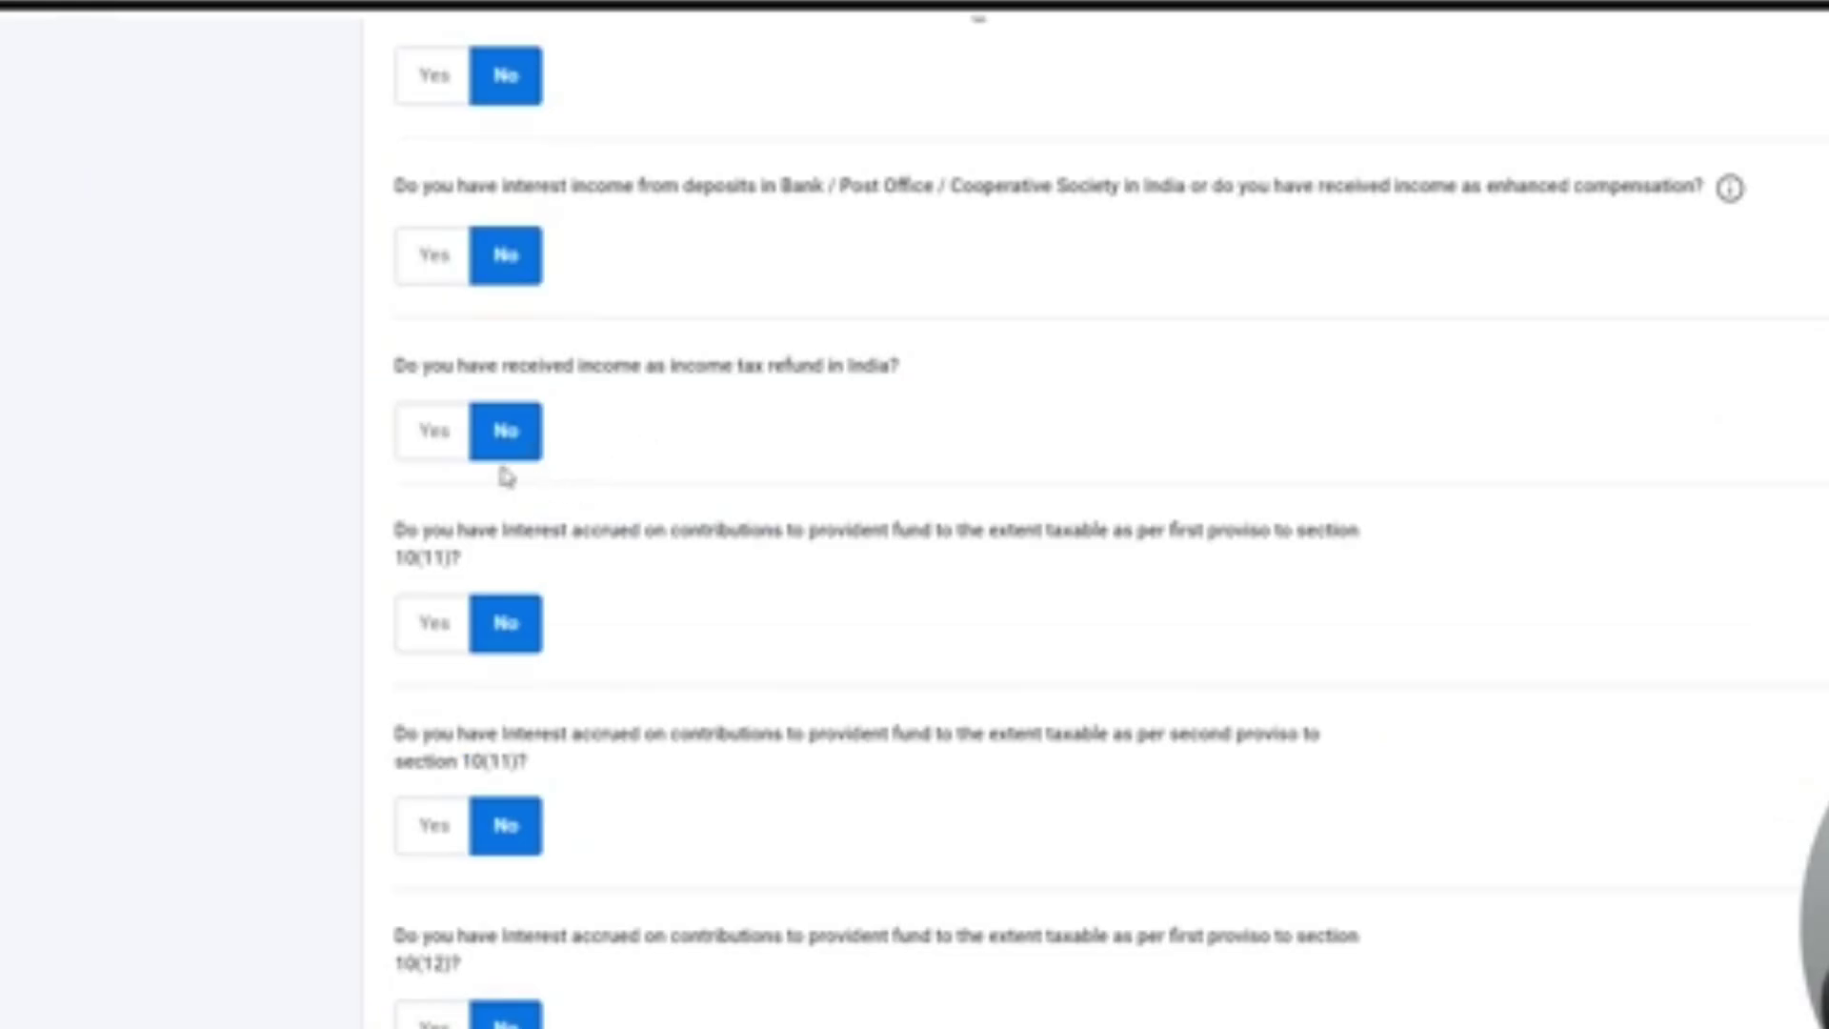
click(446, 457)
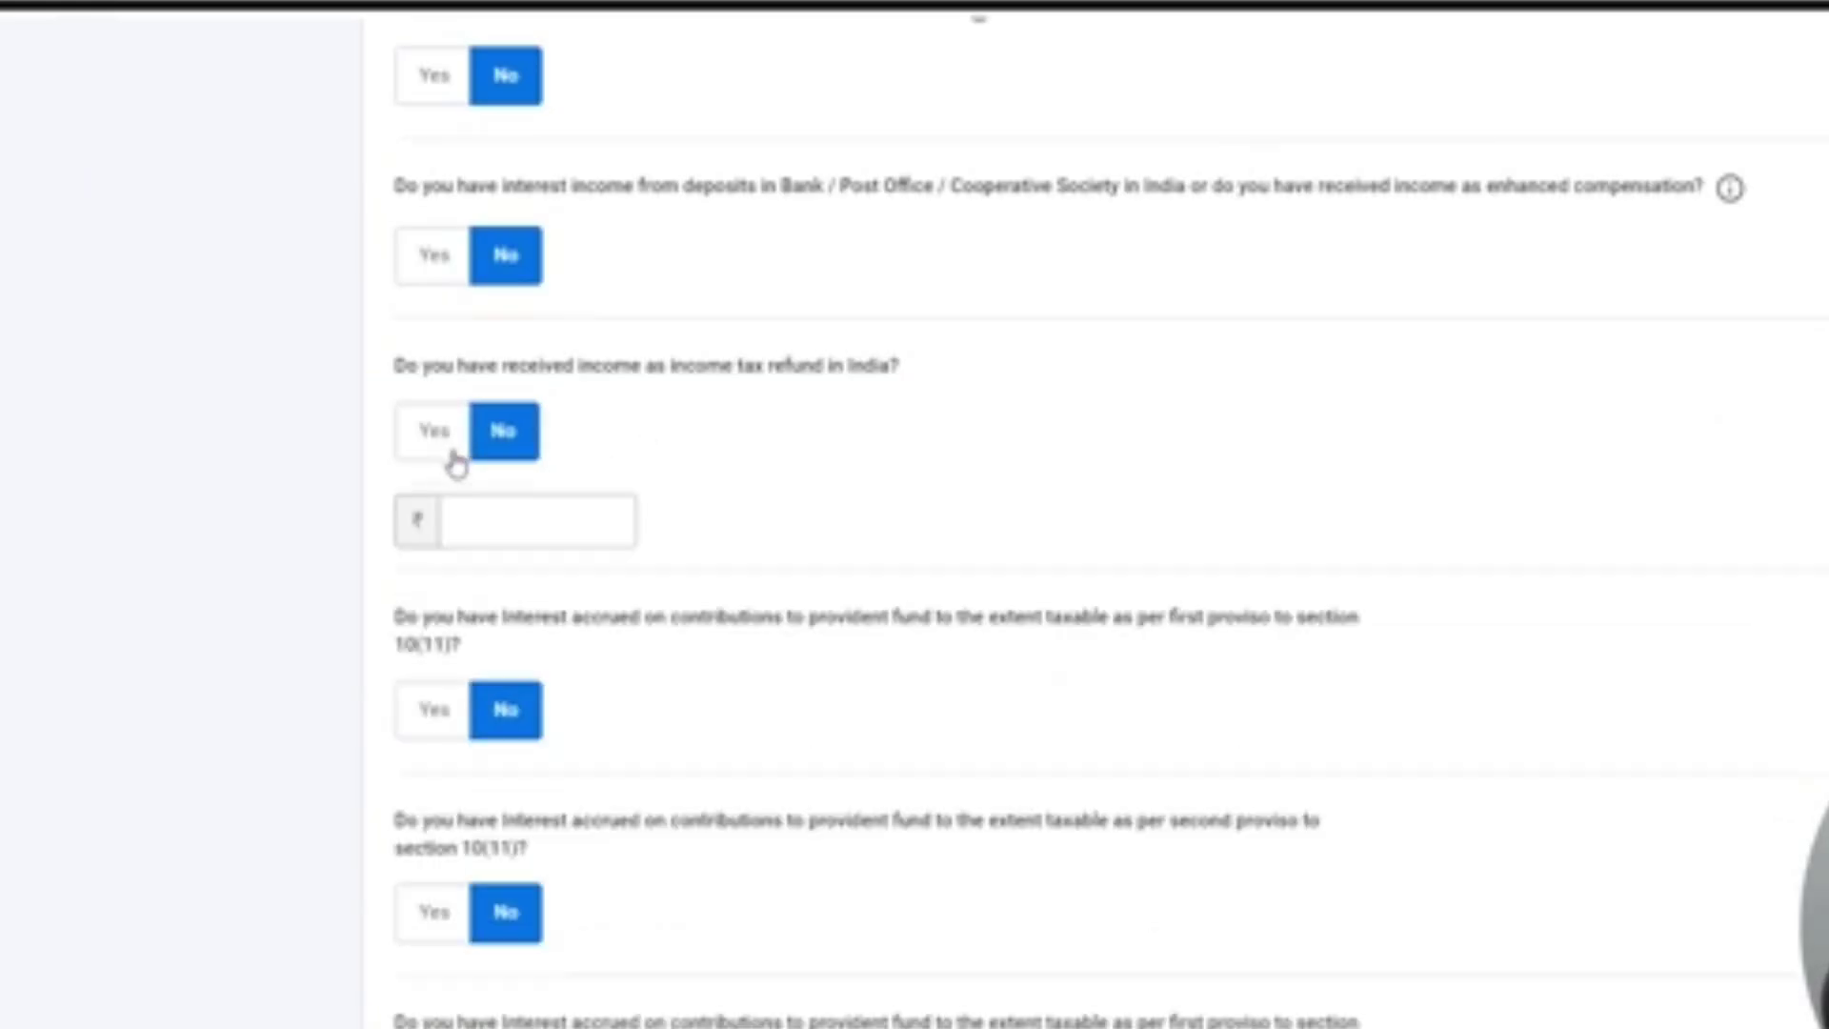
click(457, 519)
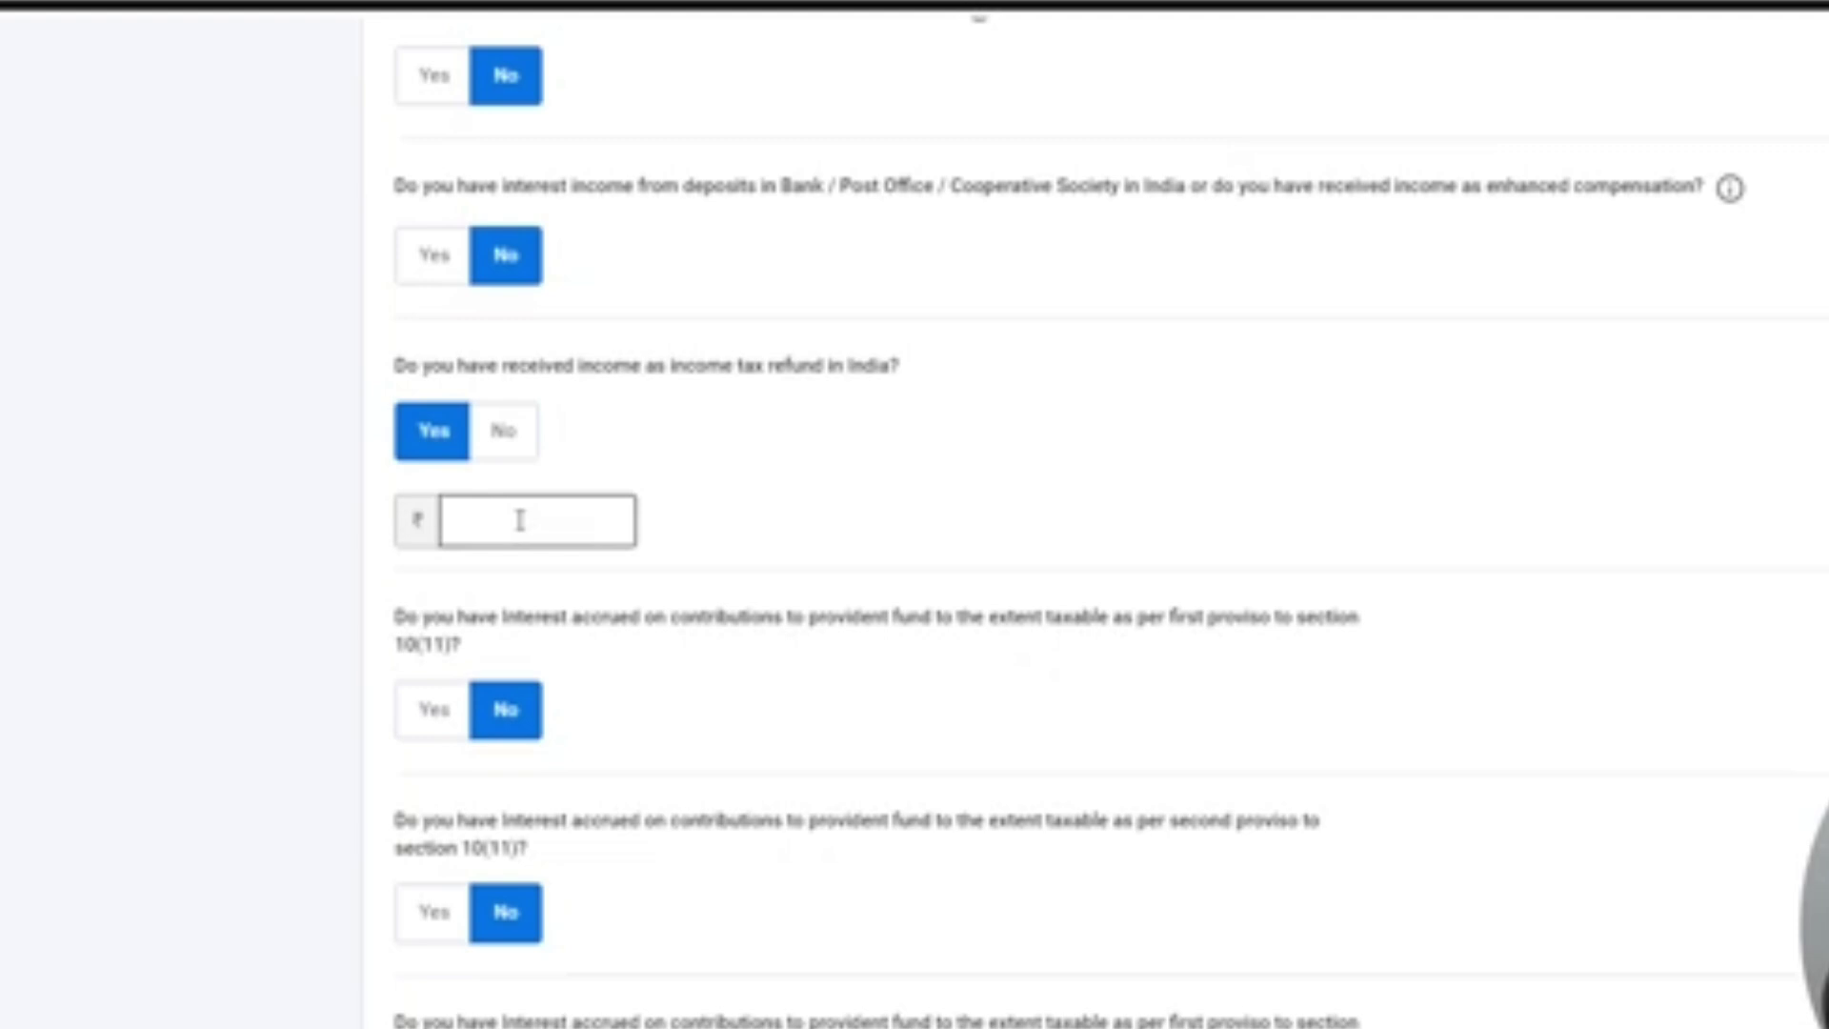
click(520, 459)
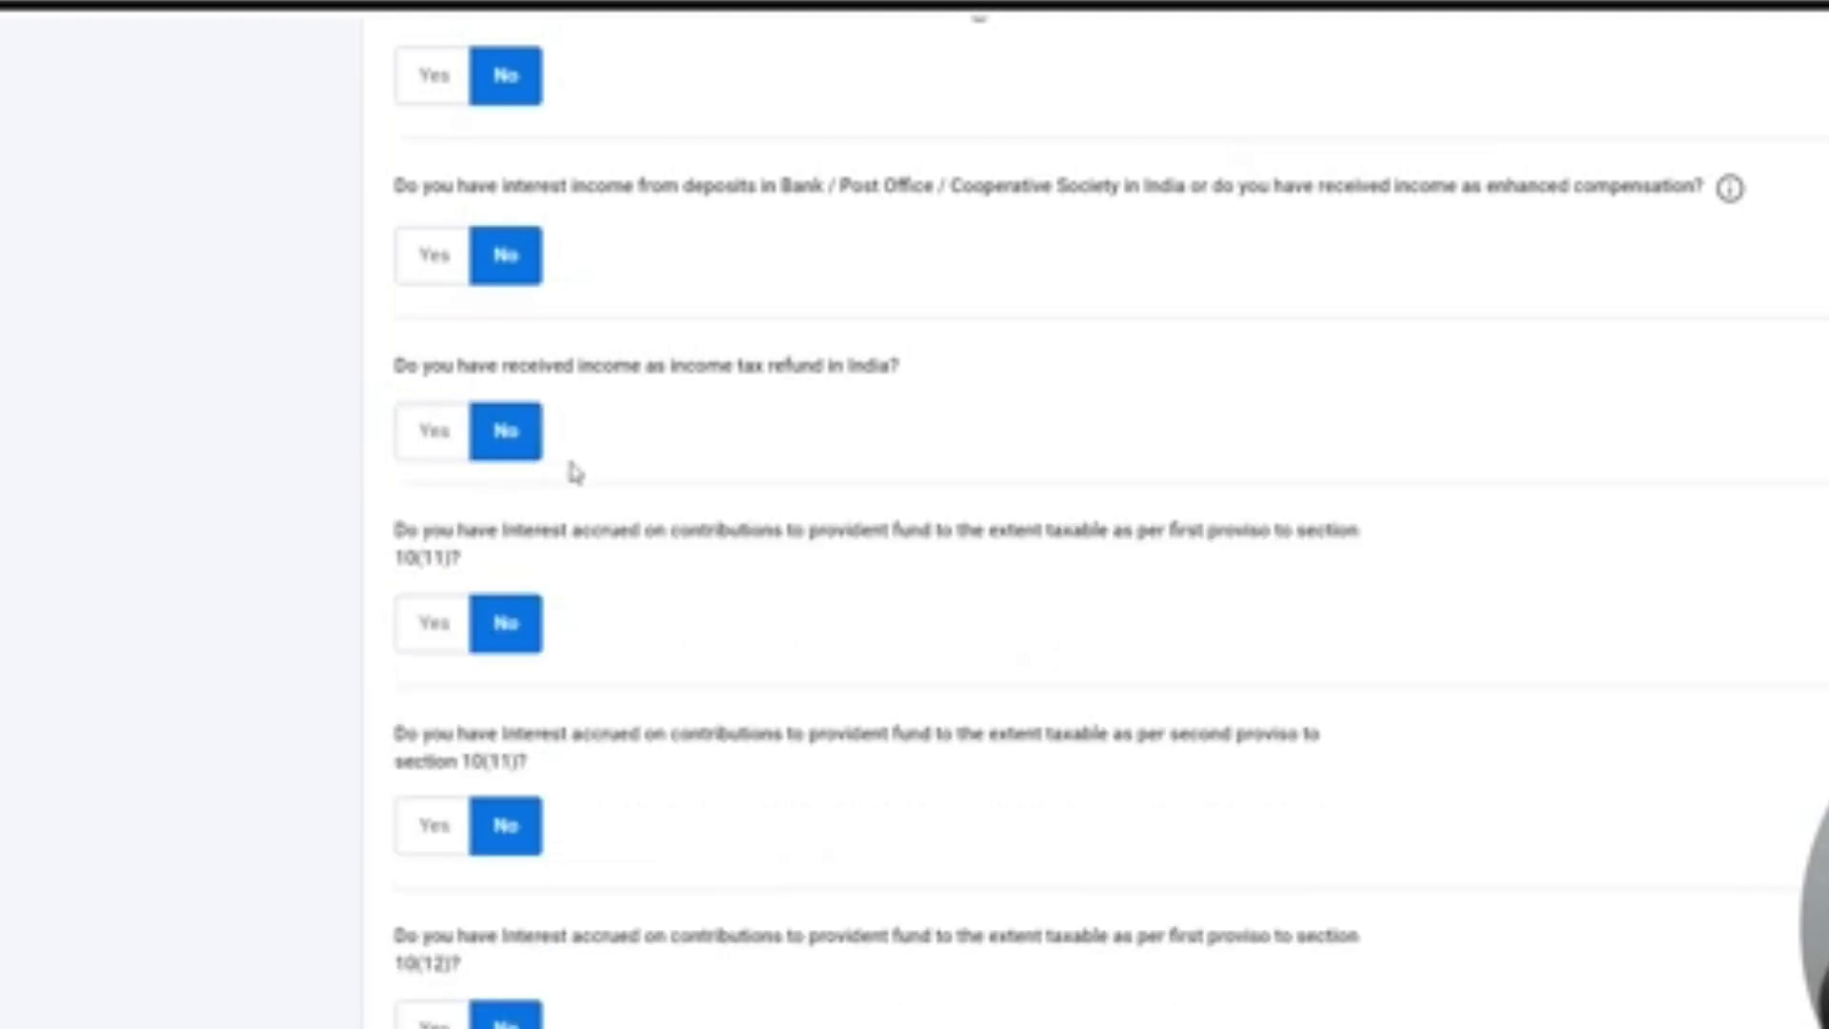
Check the family pension question, try Yes for dividend income and set the dividend answer back to No
scroll(702, 491, down, 5)
scroll(702, 492, down, 5)
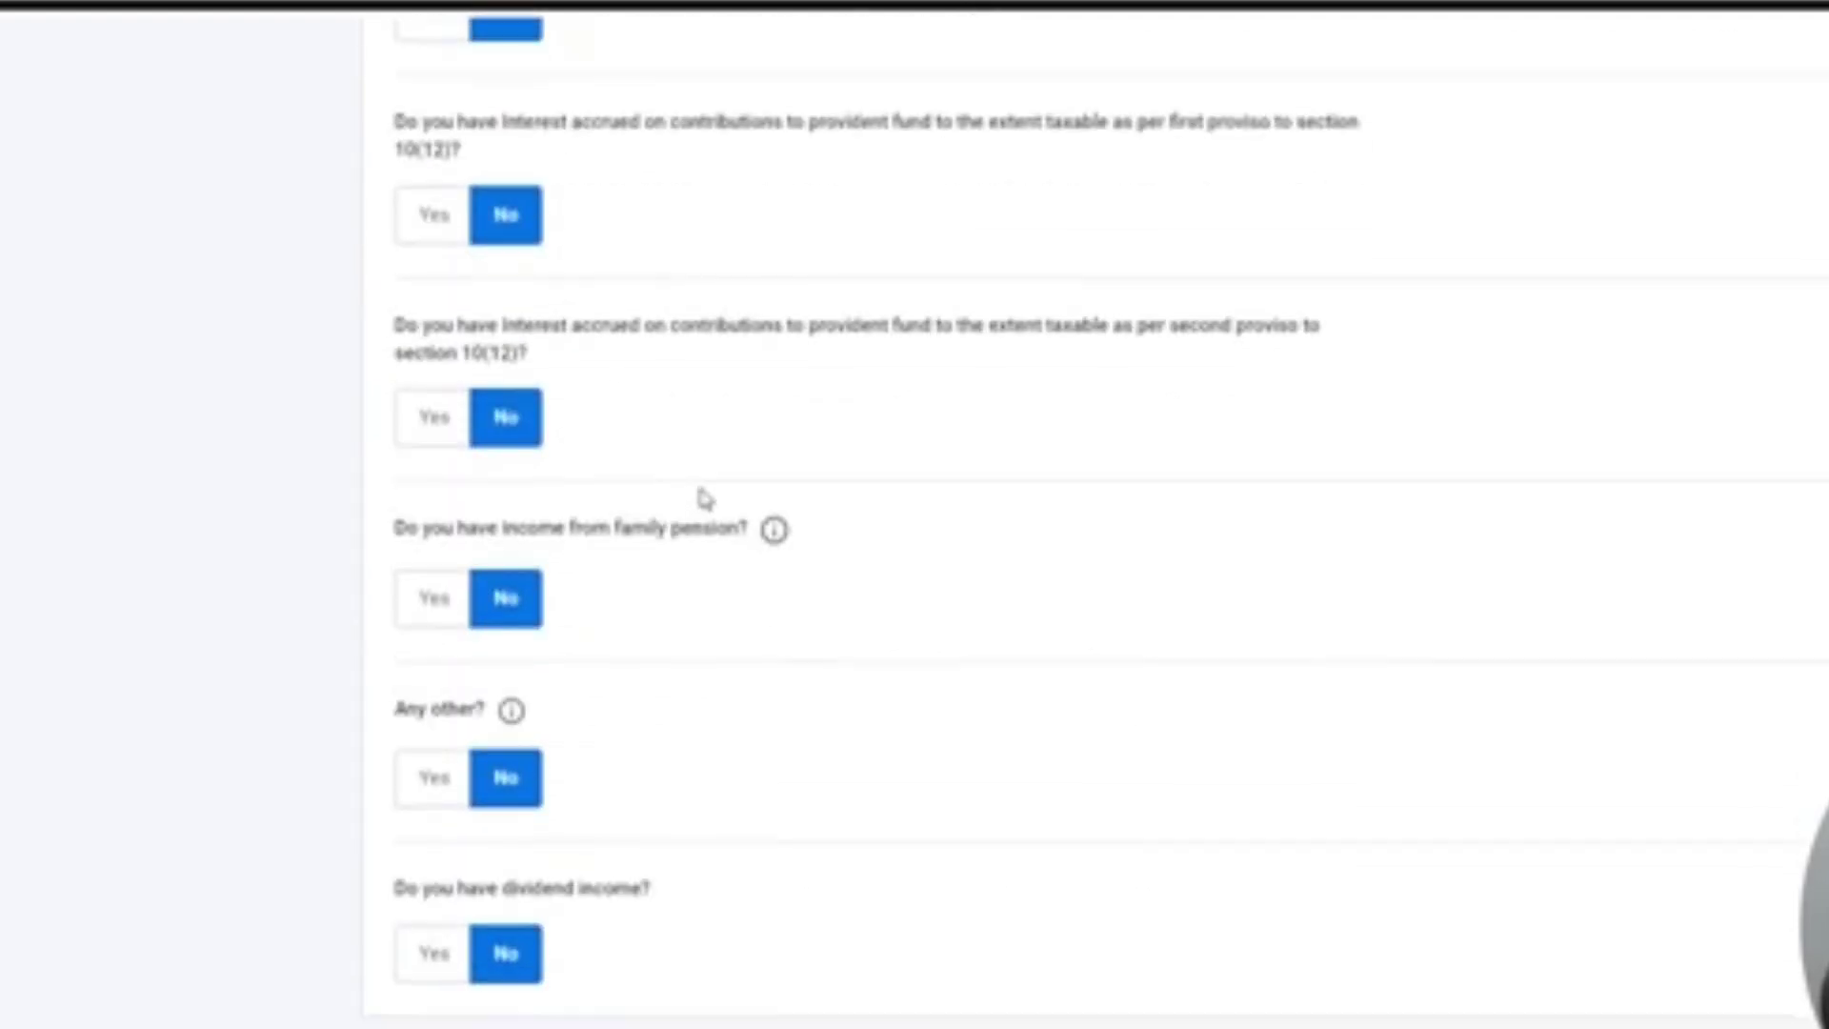
drag(395, 285, 740, 286)
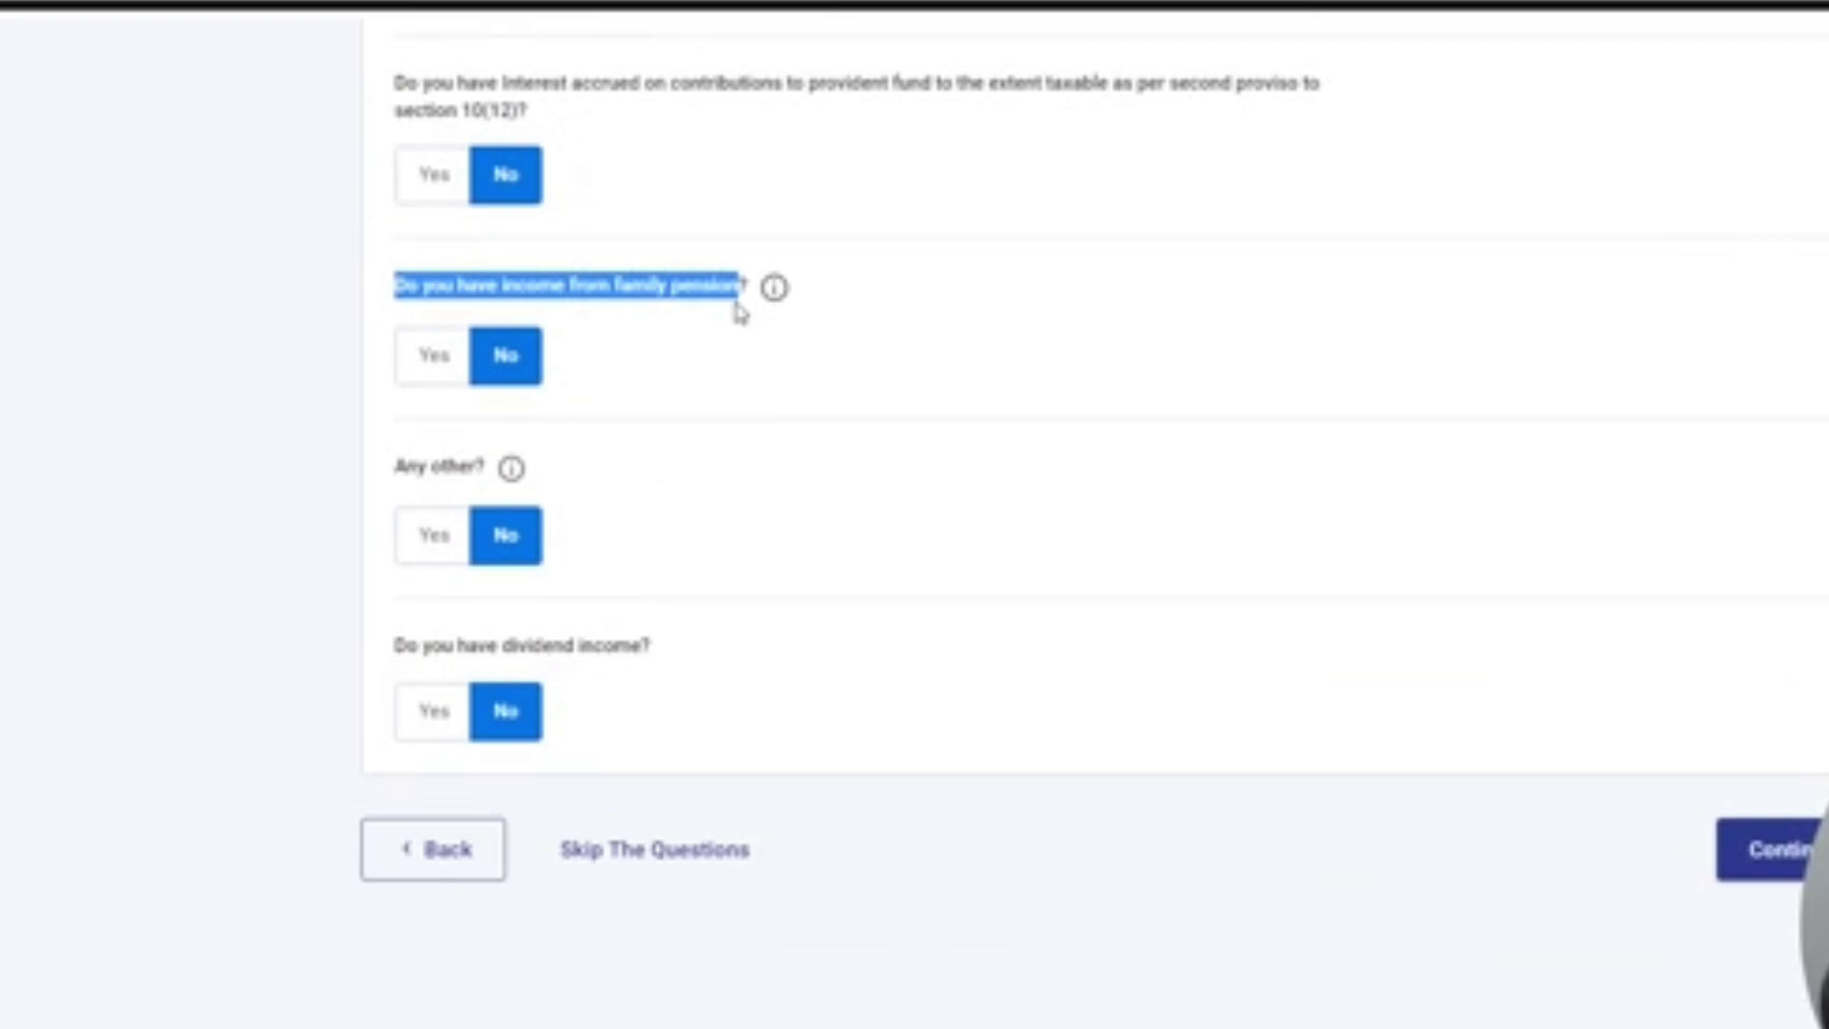
click(739, 313)
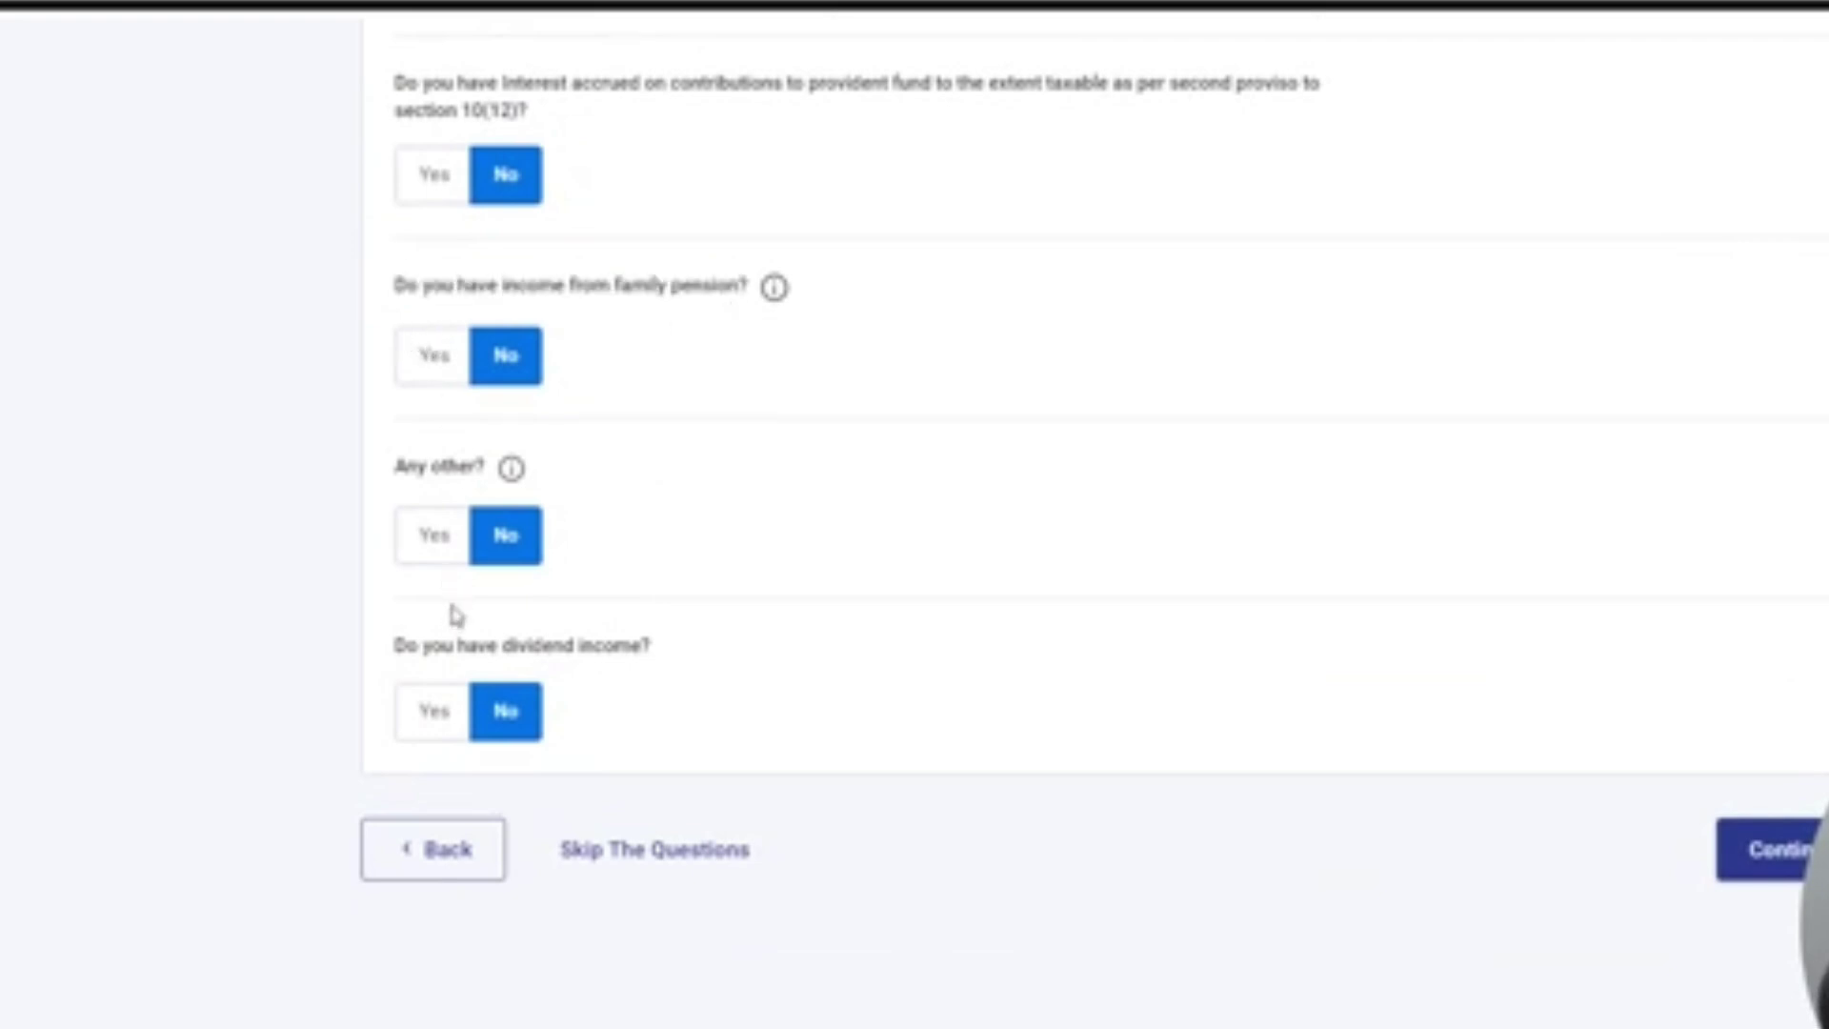
drag(454, 616, 632, 665)
click(633, 667)
click(461, 718)
click(530, 821)
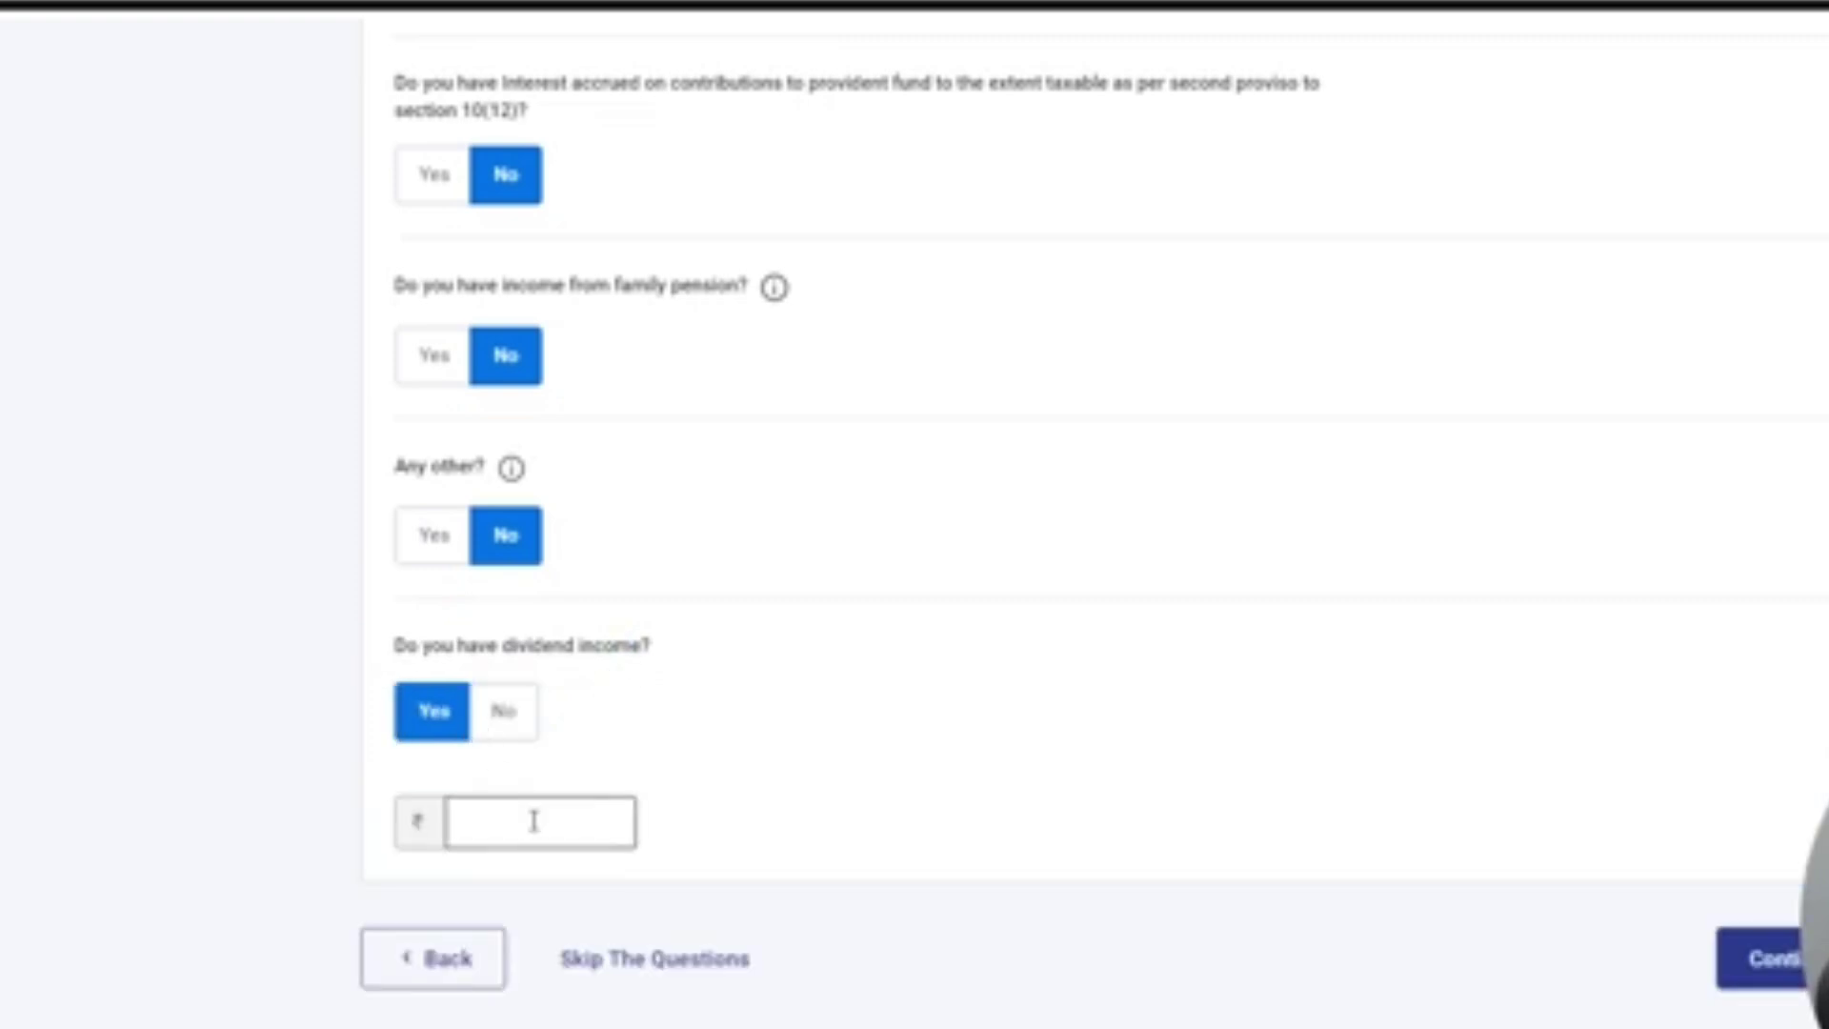
click(503, 714)
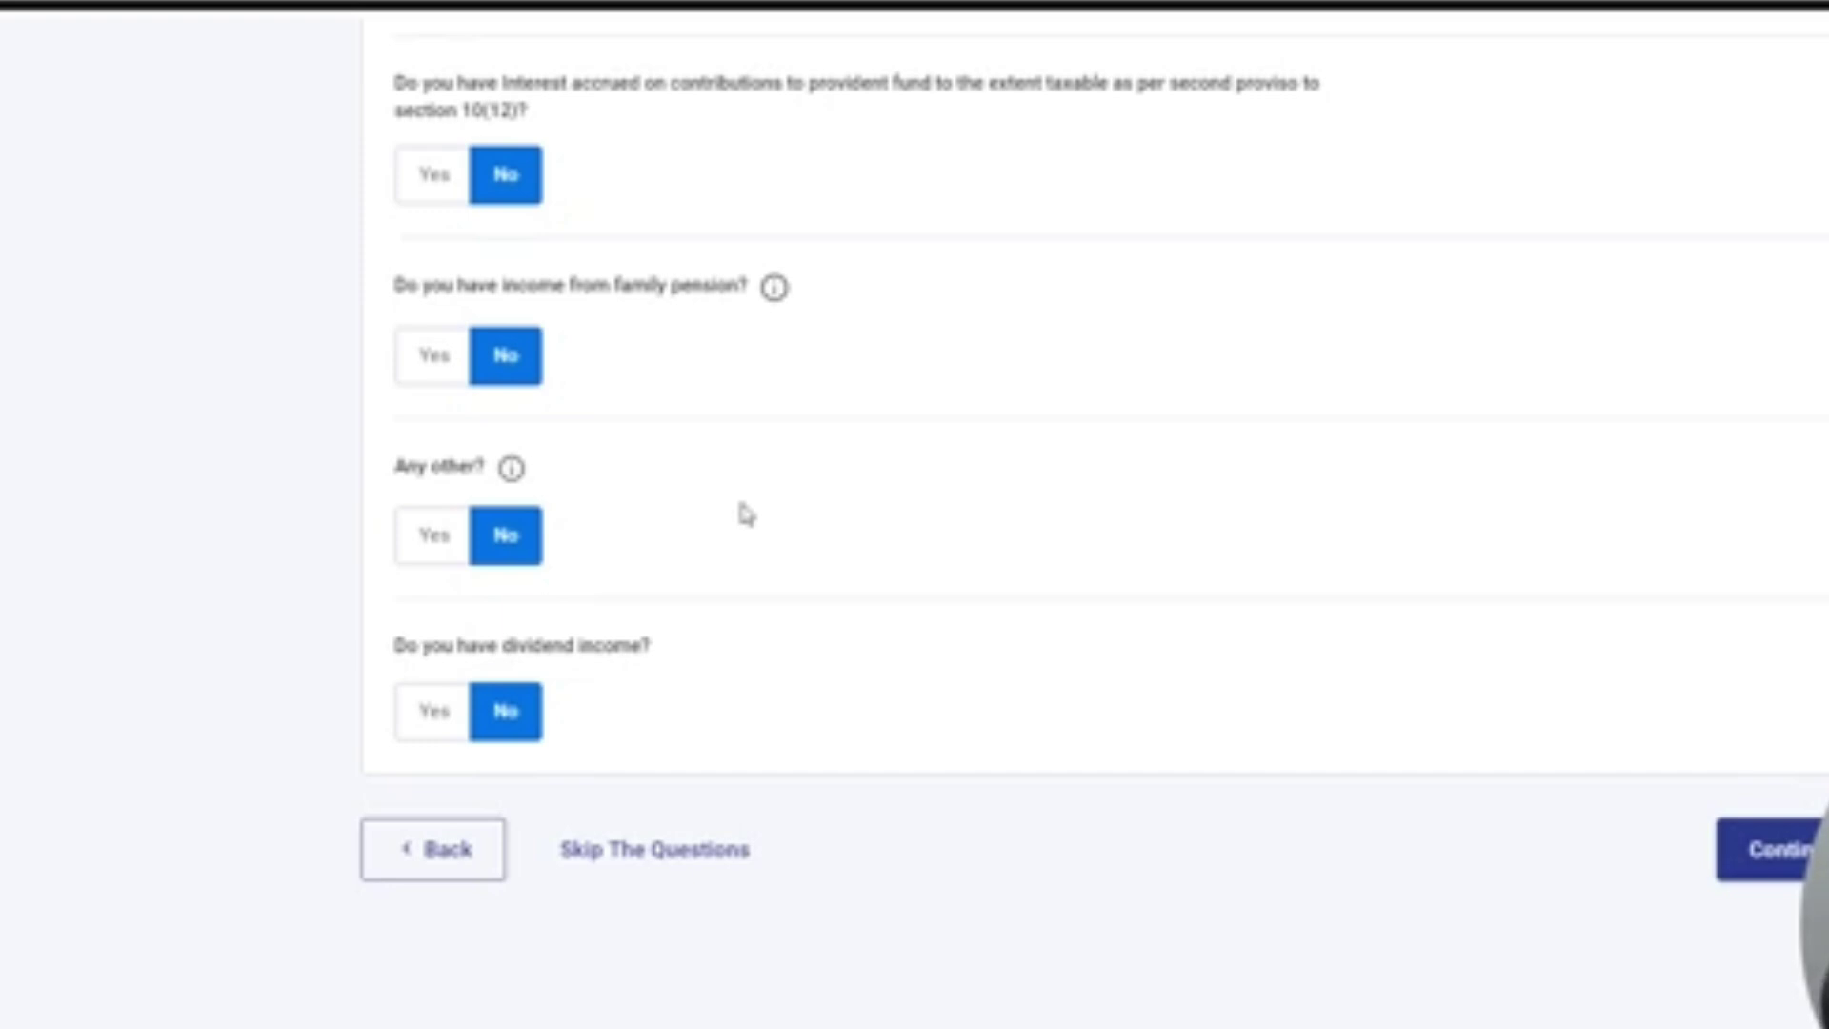
Try Yes for any other income, check its amount and description fields and return to the income source details
click(434, 539)
click(501, 618)
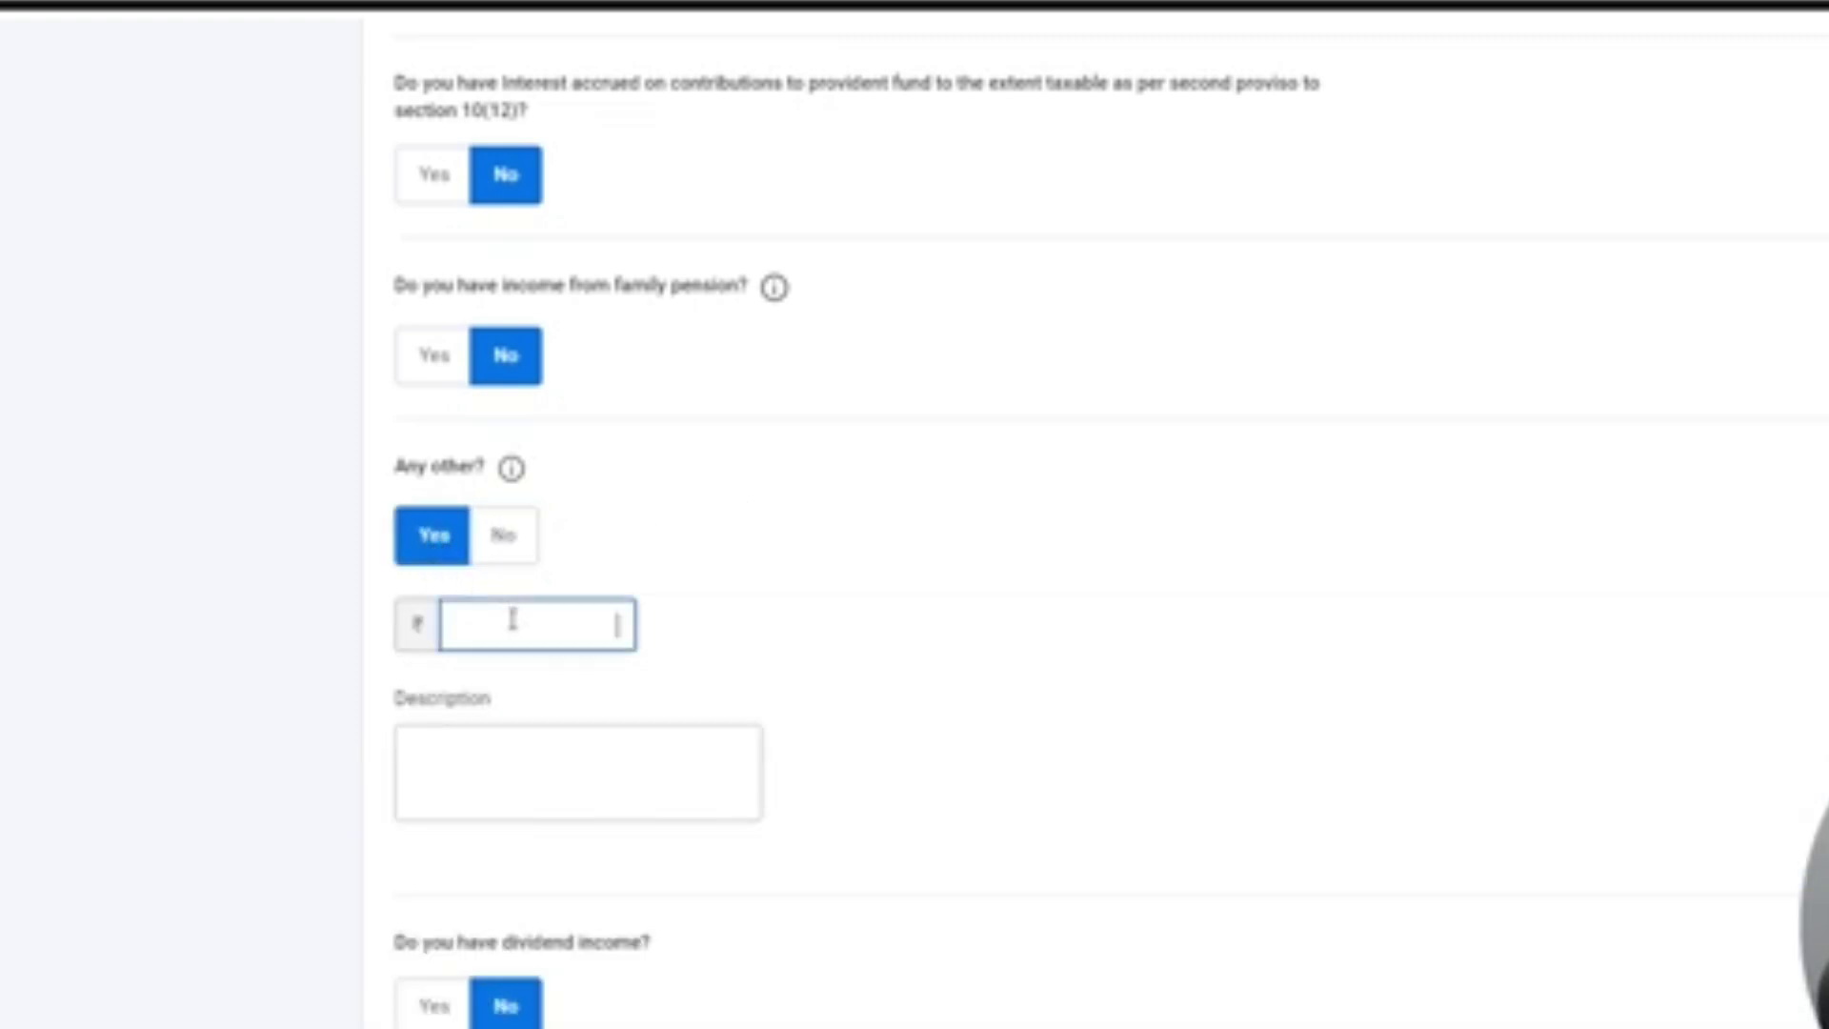
click(551, 801)
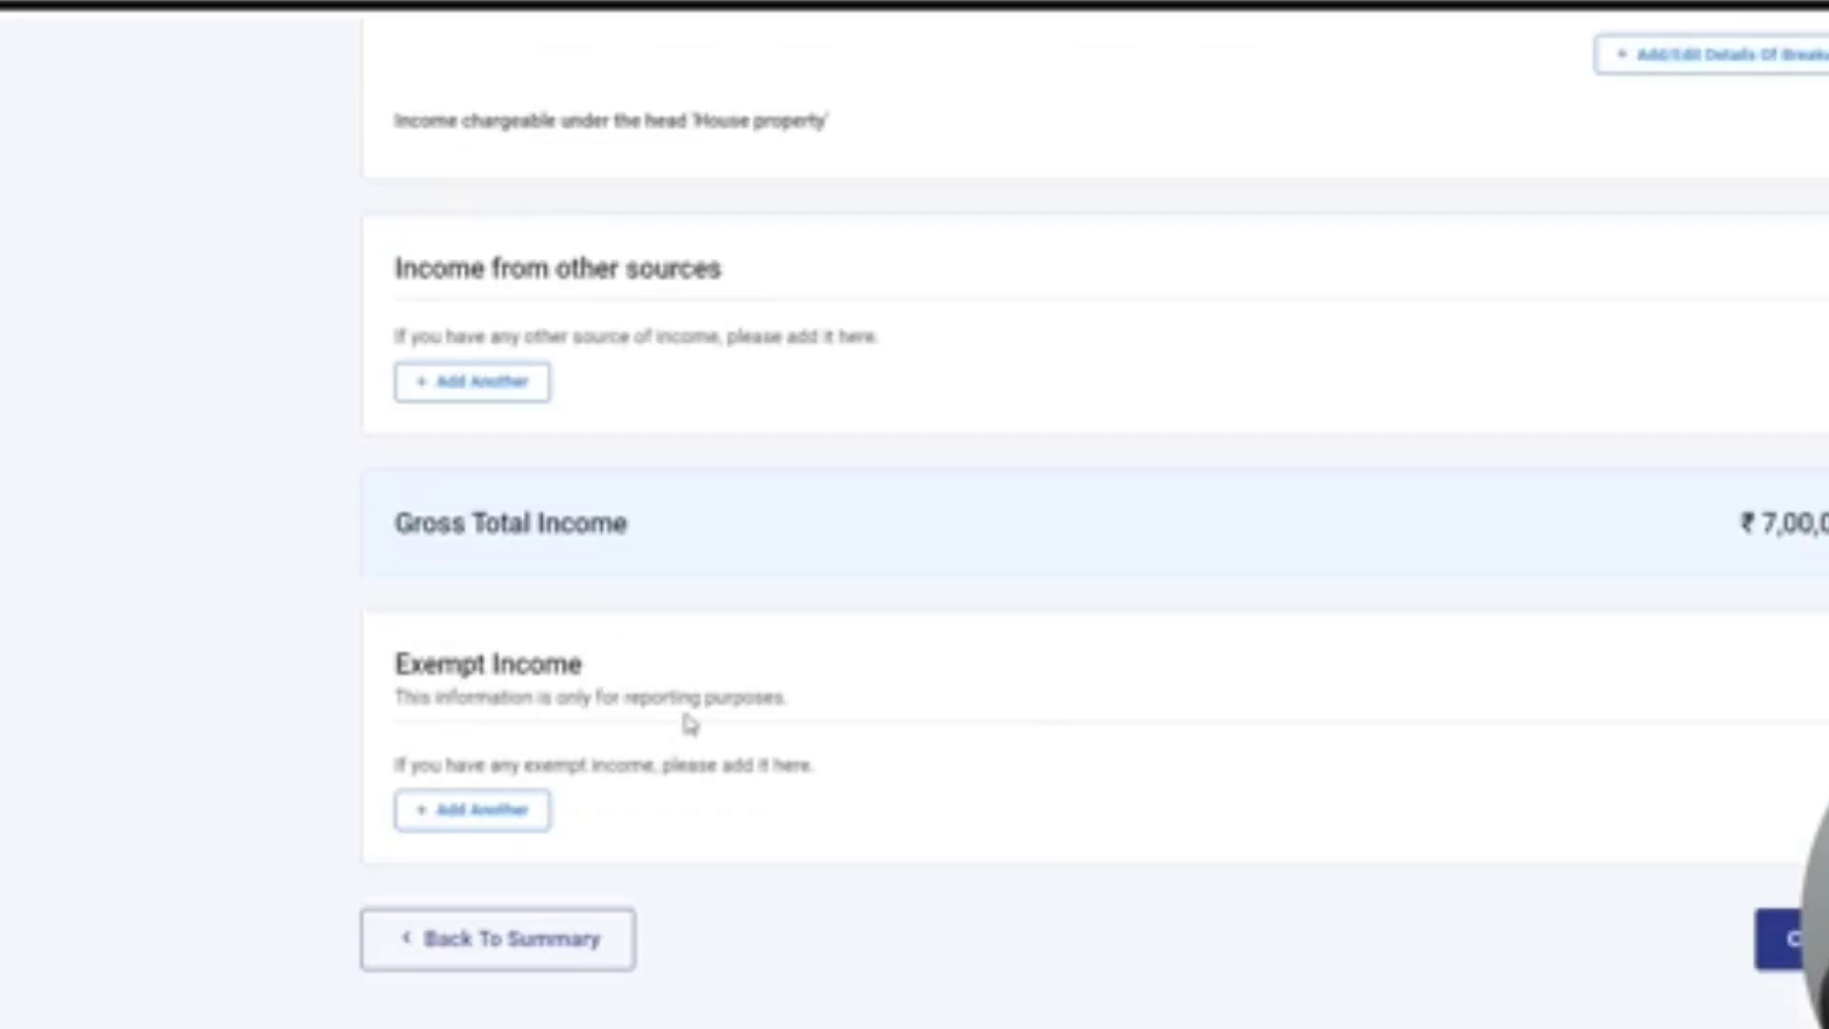
Open the exempt income form and look through the available options for the nature of exempt income
drag(399, 667, 547, 702)
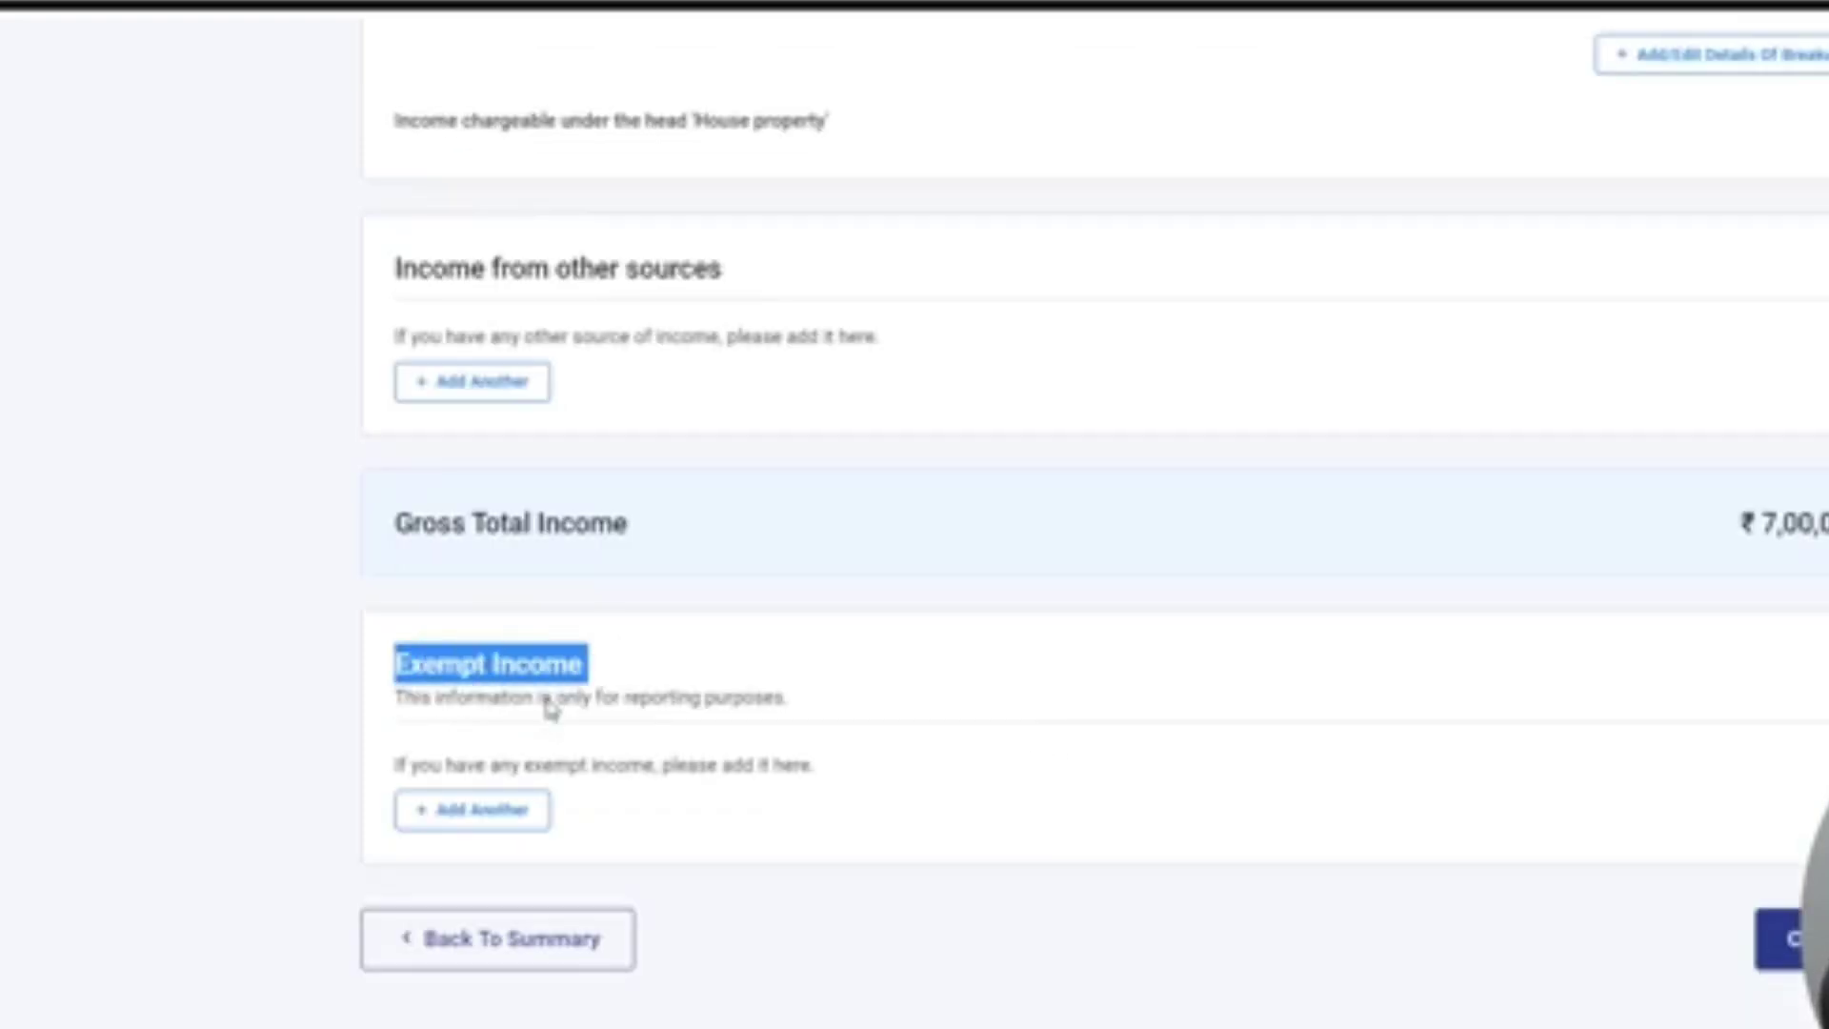
click(511, 812)
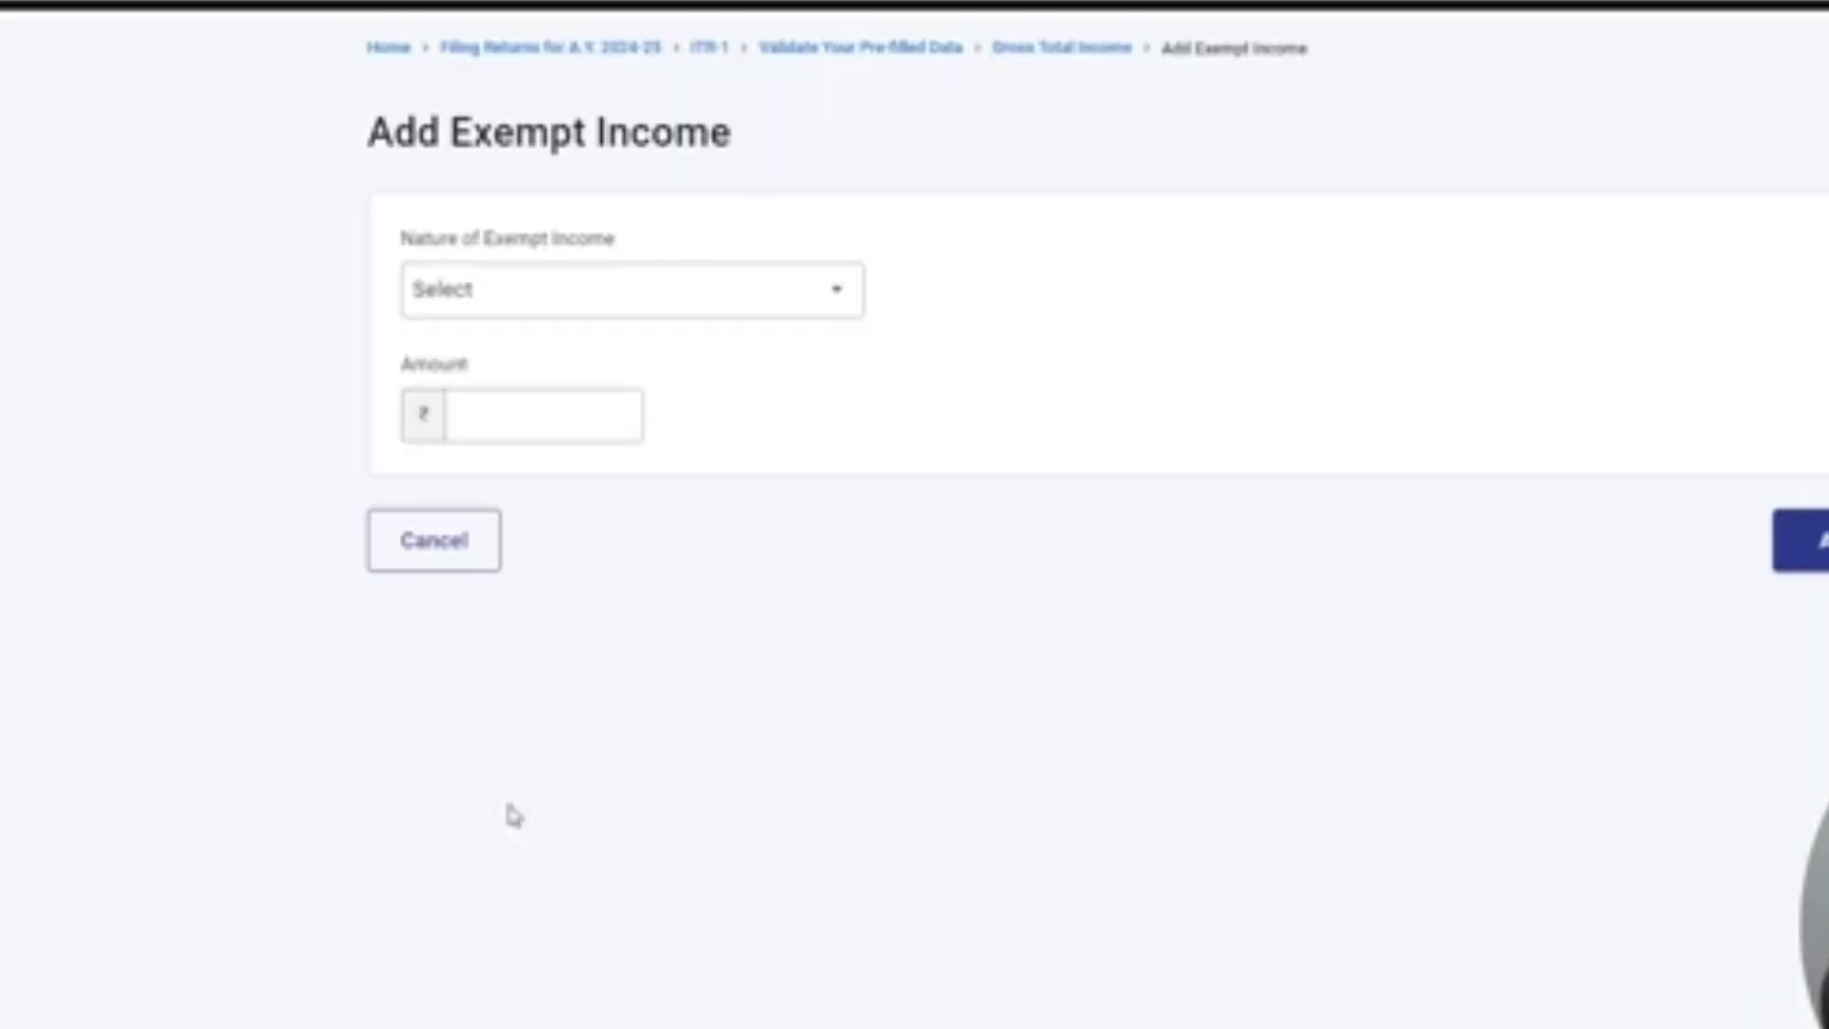
click(619, 310)
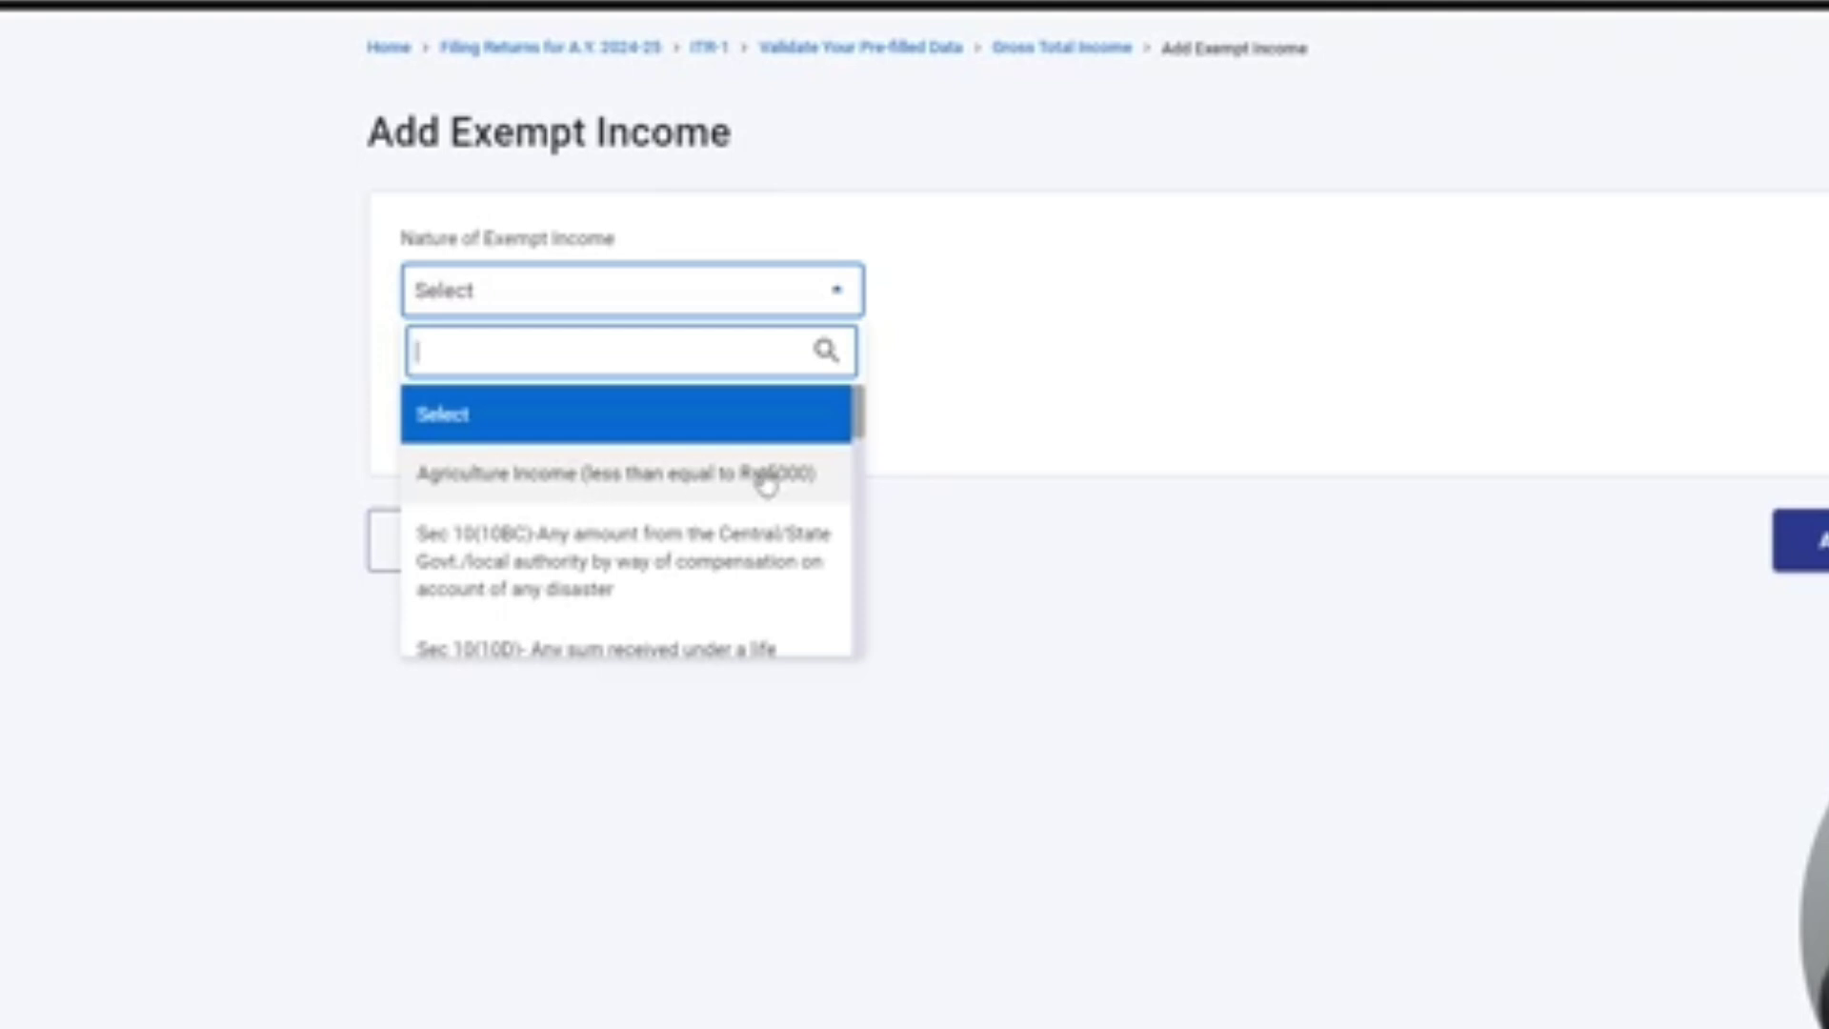
drag(861, 425, 858, 497)
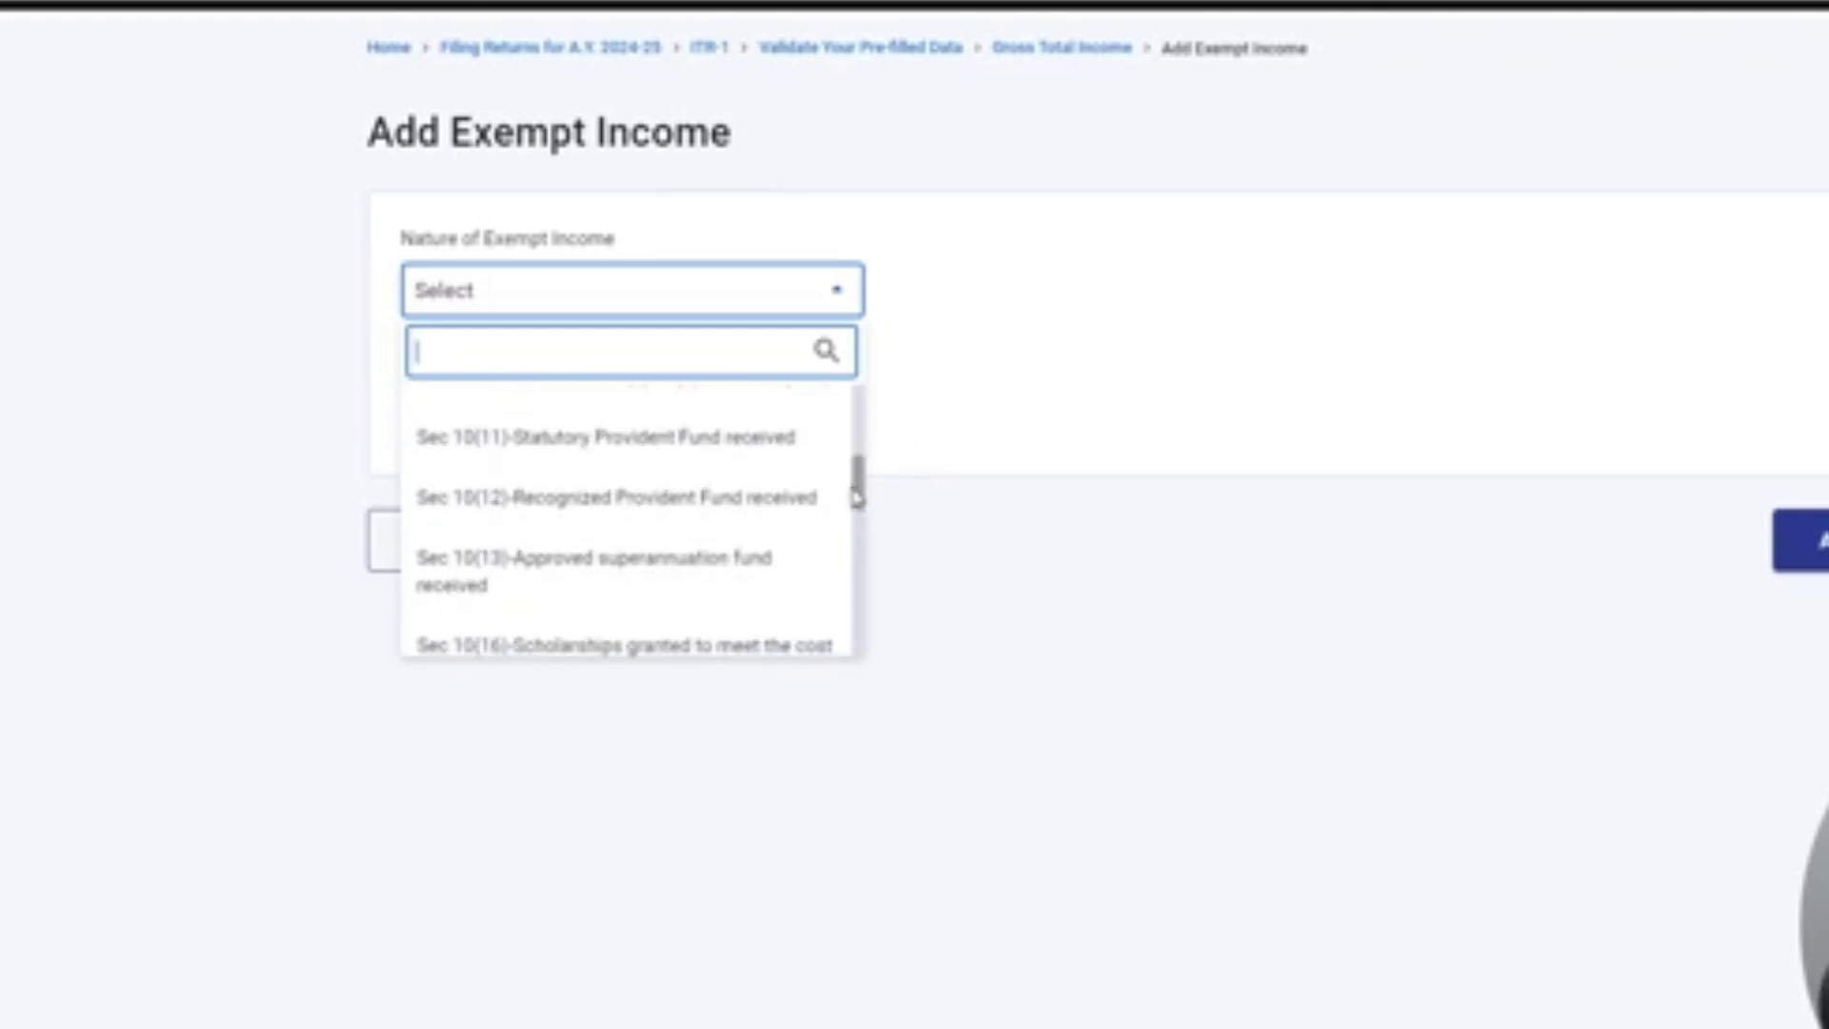
drag(857, 497, 857, 497)
drag(857, 497, 856, 541)
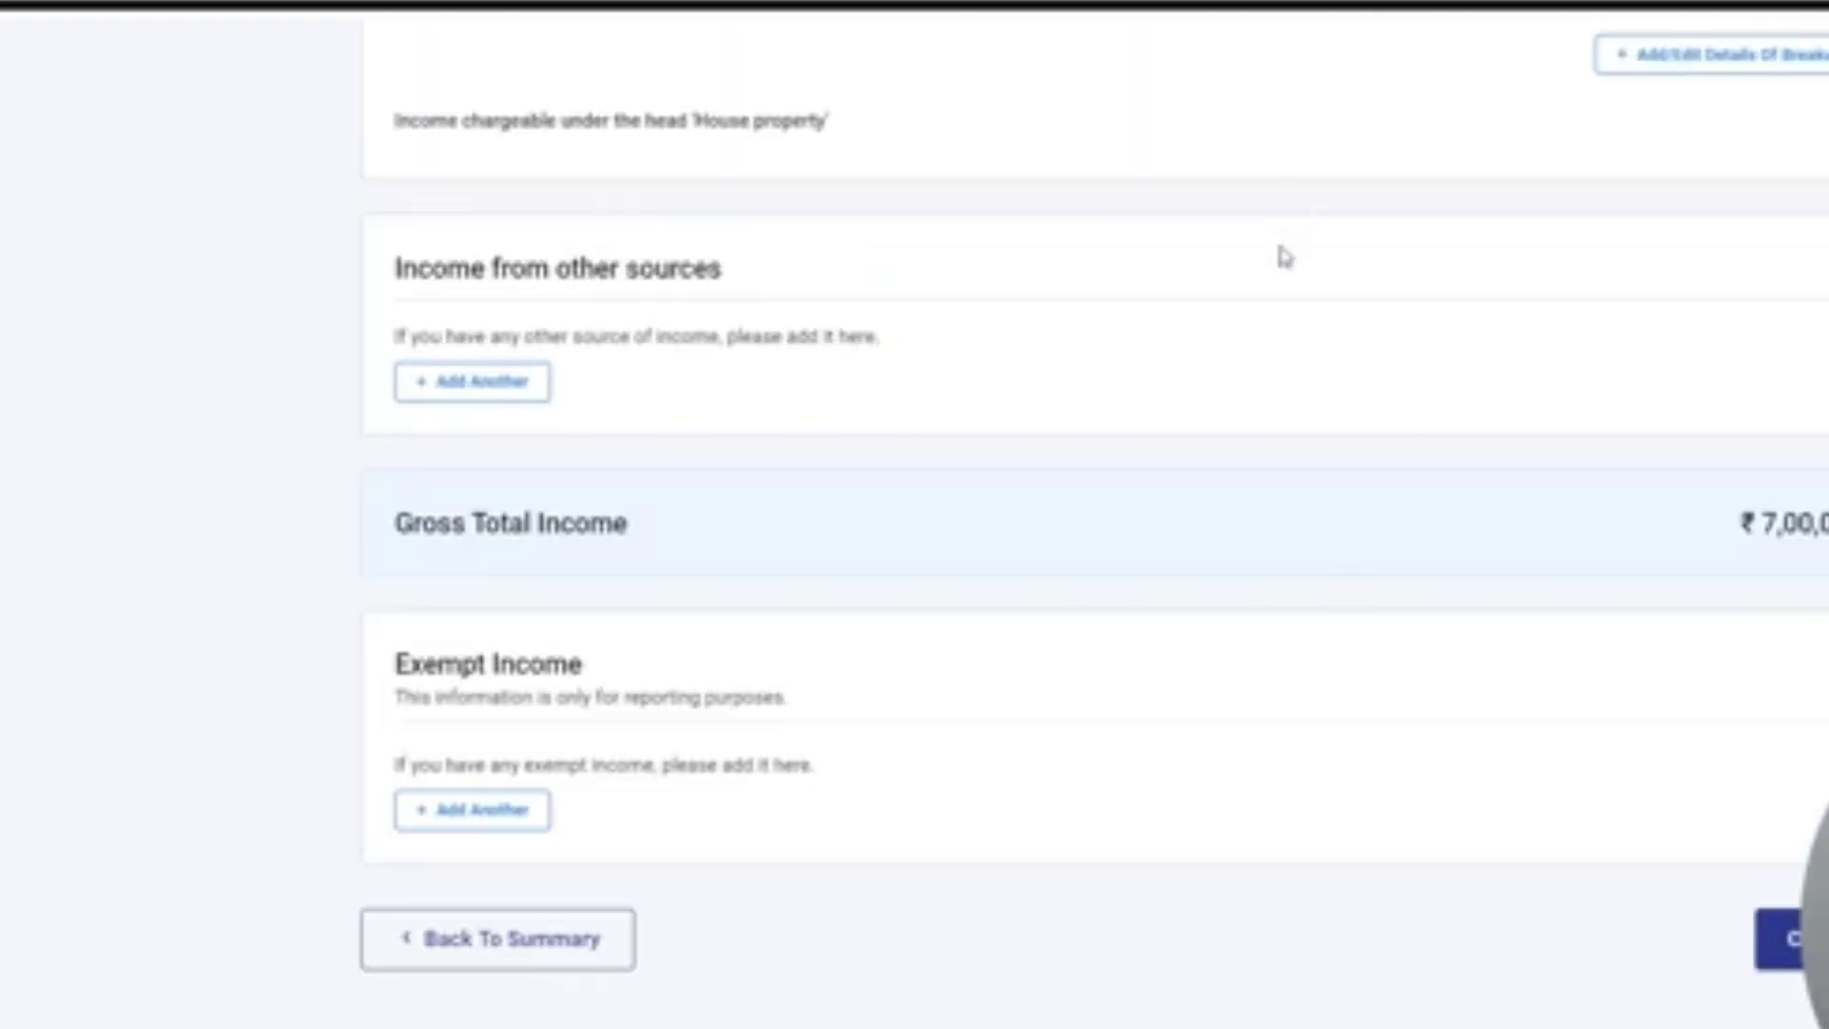
Review the income source details from salary to exempt income and confirm the Gross Total Income section
scroll(1705, 733, up, 10)
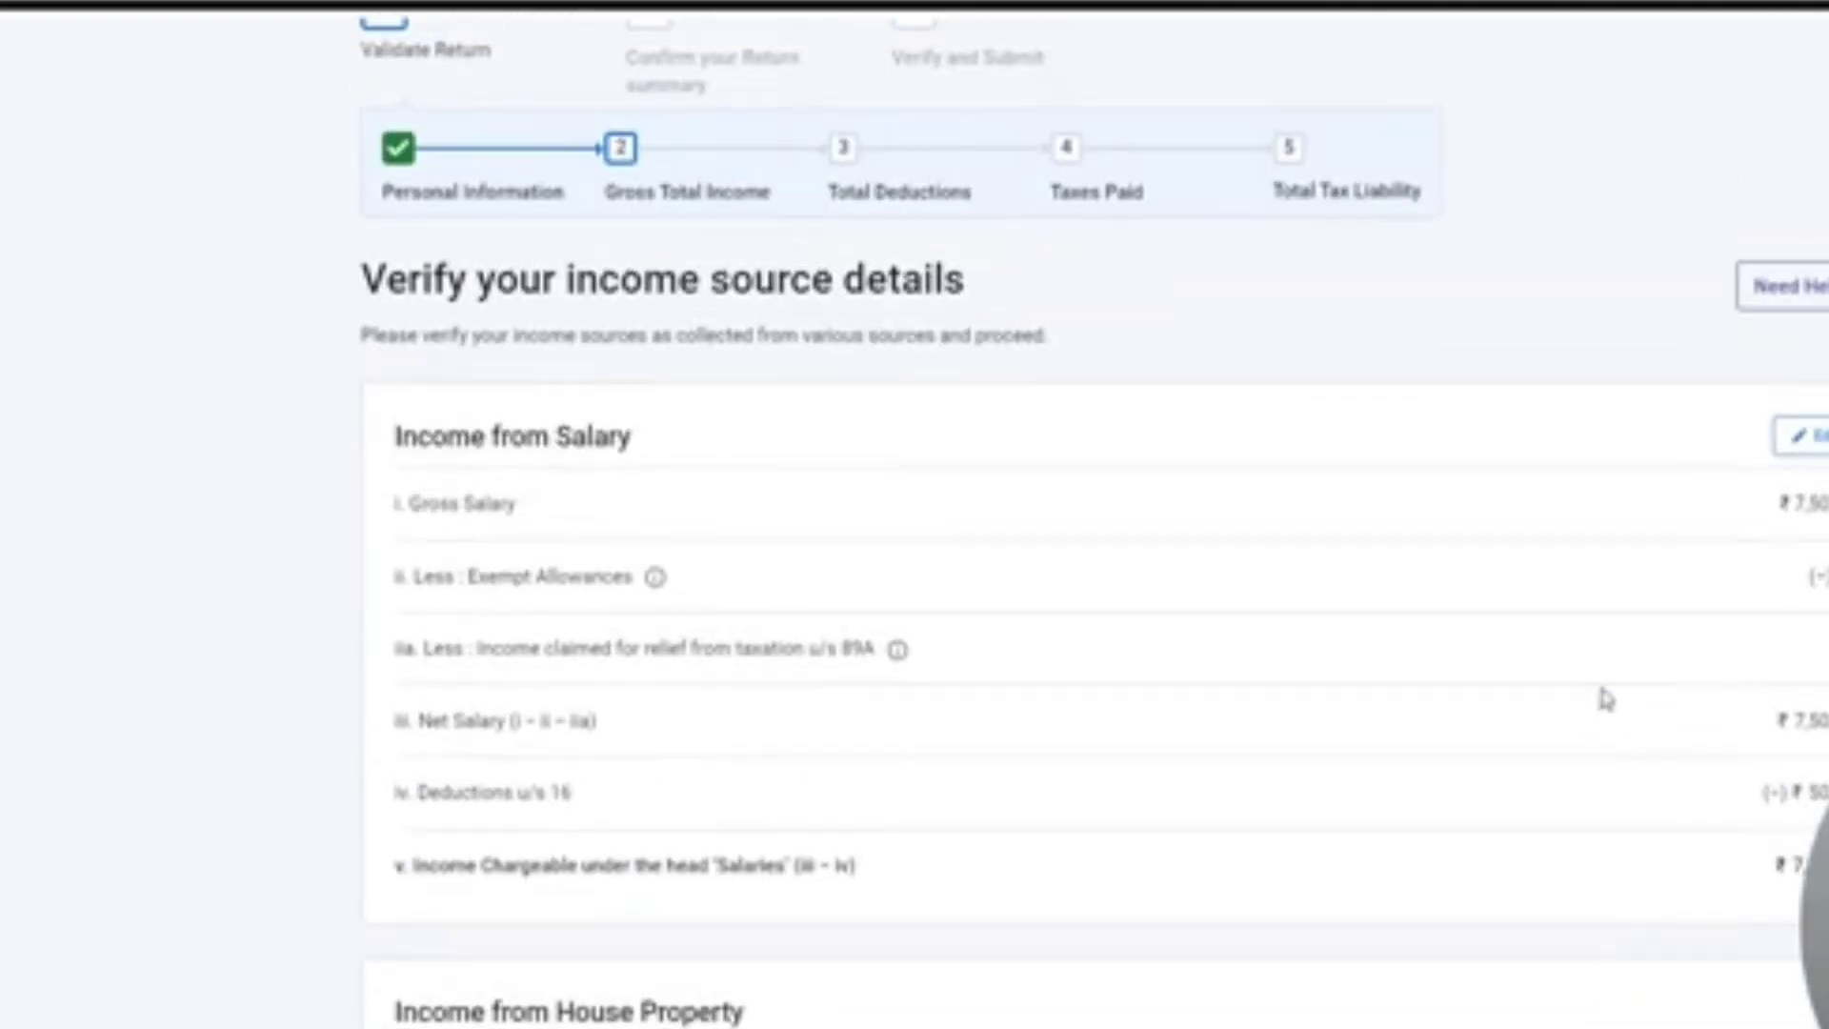
scroll(1553, 672, down, 10)
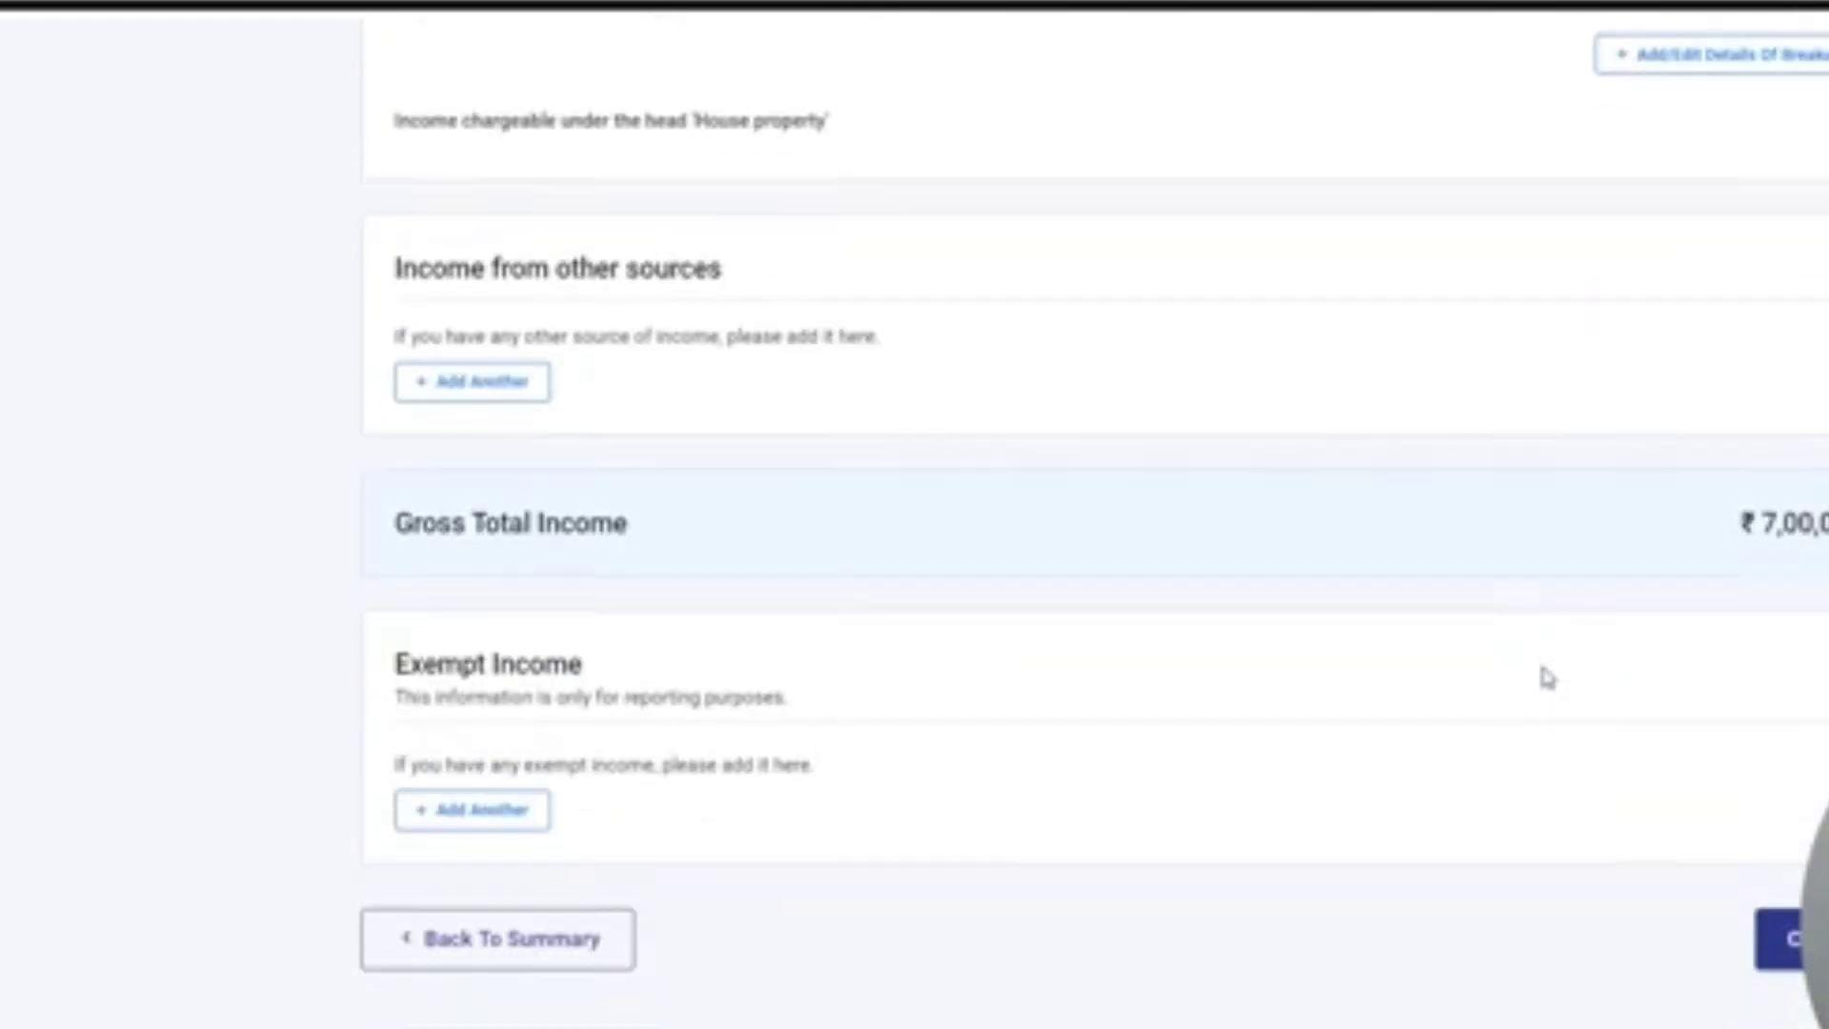
click(1779, 938)
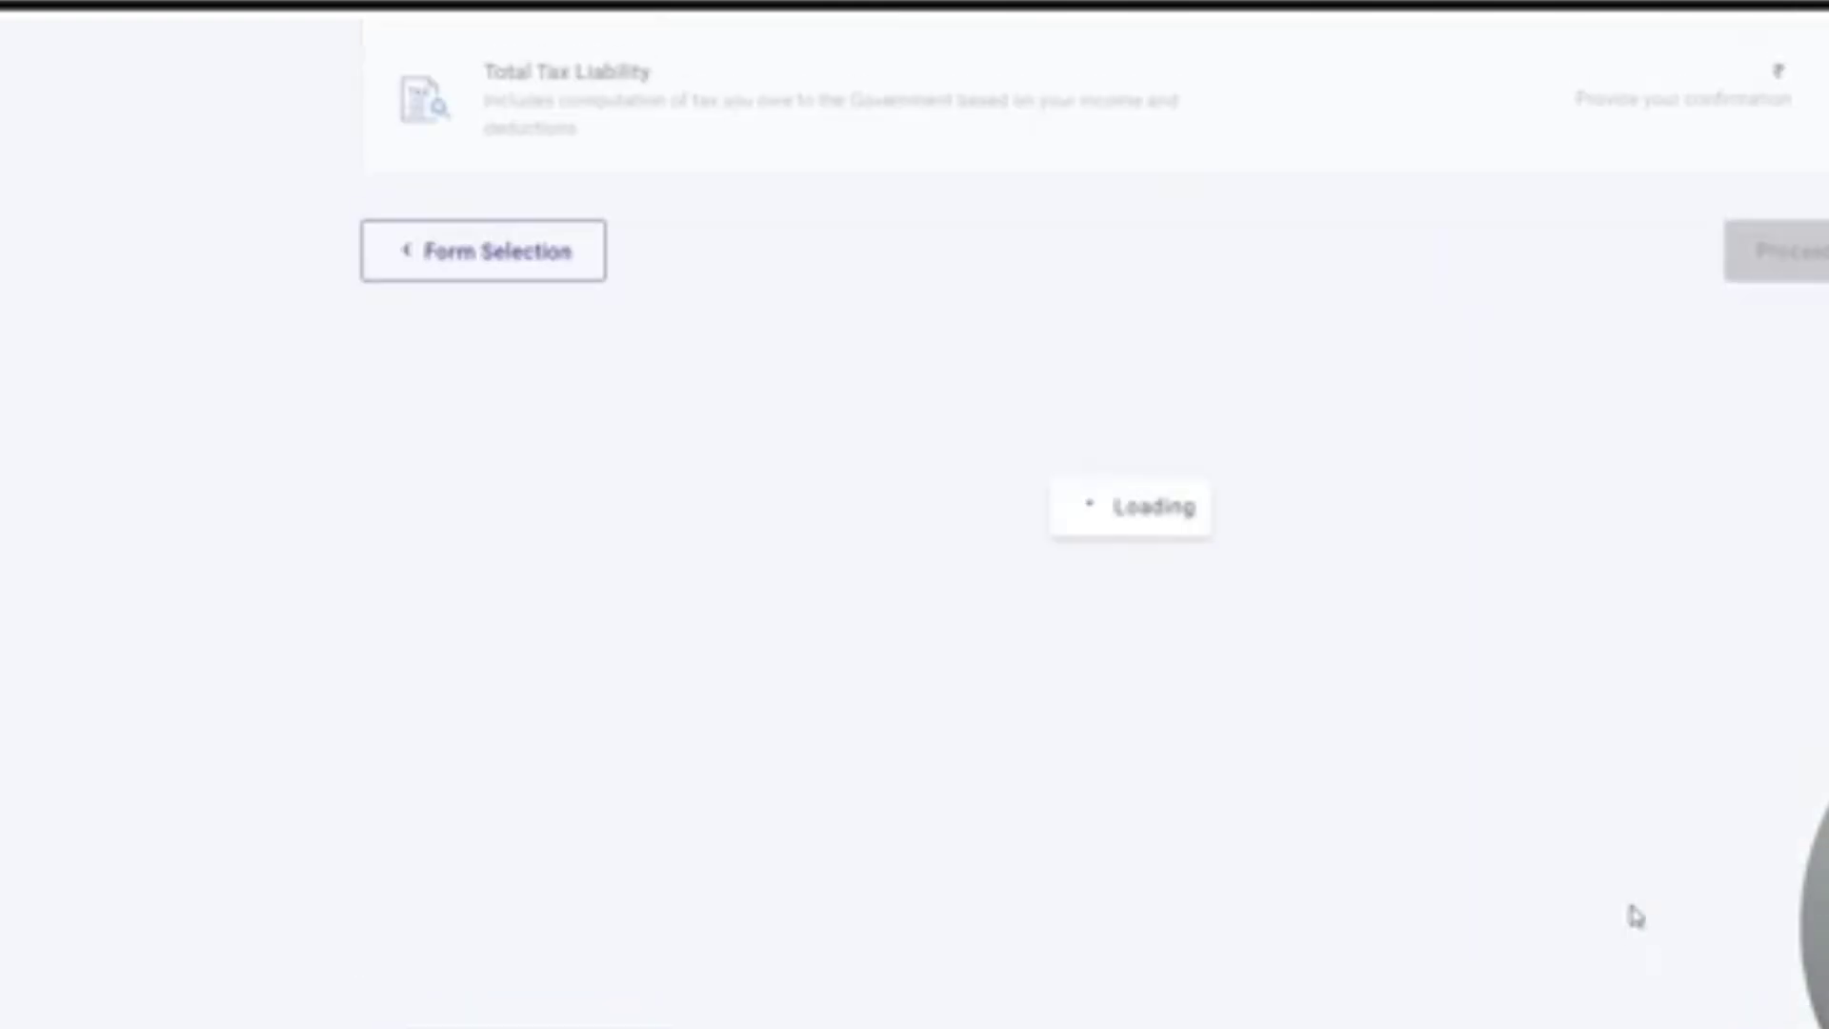
Open Total Deductions, answer No to the 80CCD(2) employer pension contribution question and continue to the deduction details
scroll(1319, 657, down, 5)
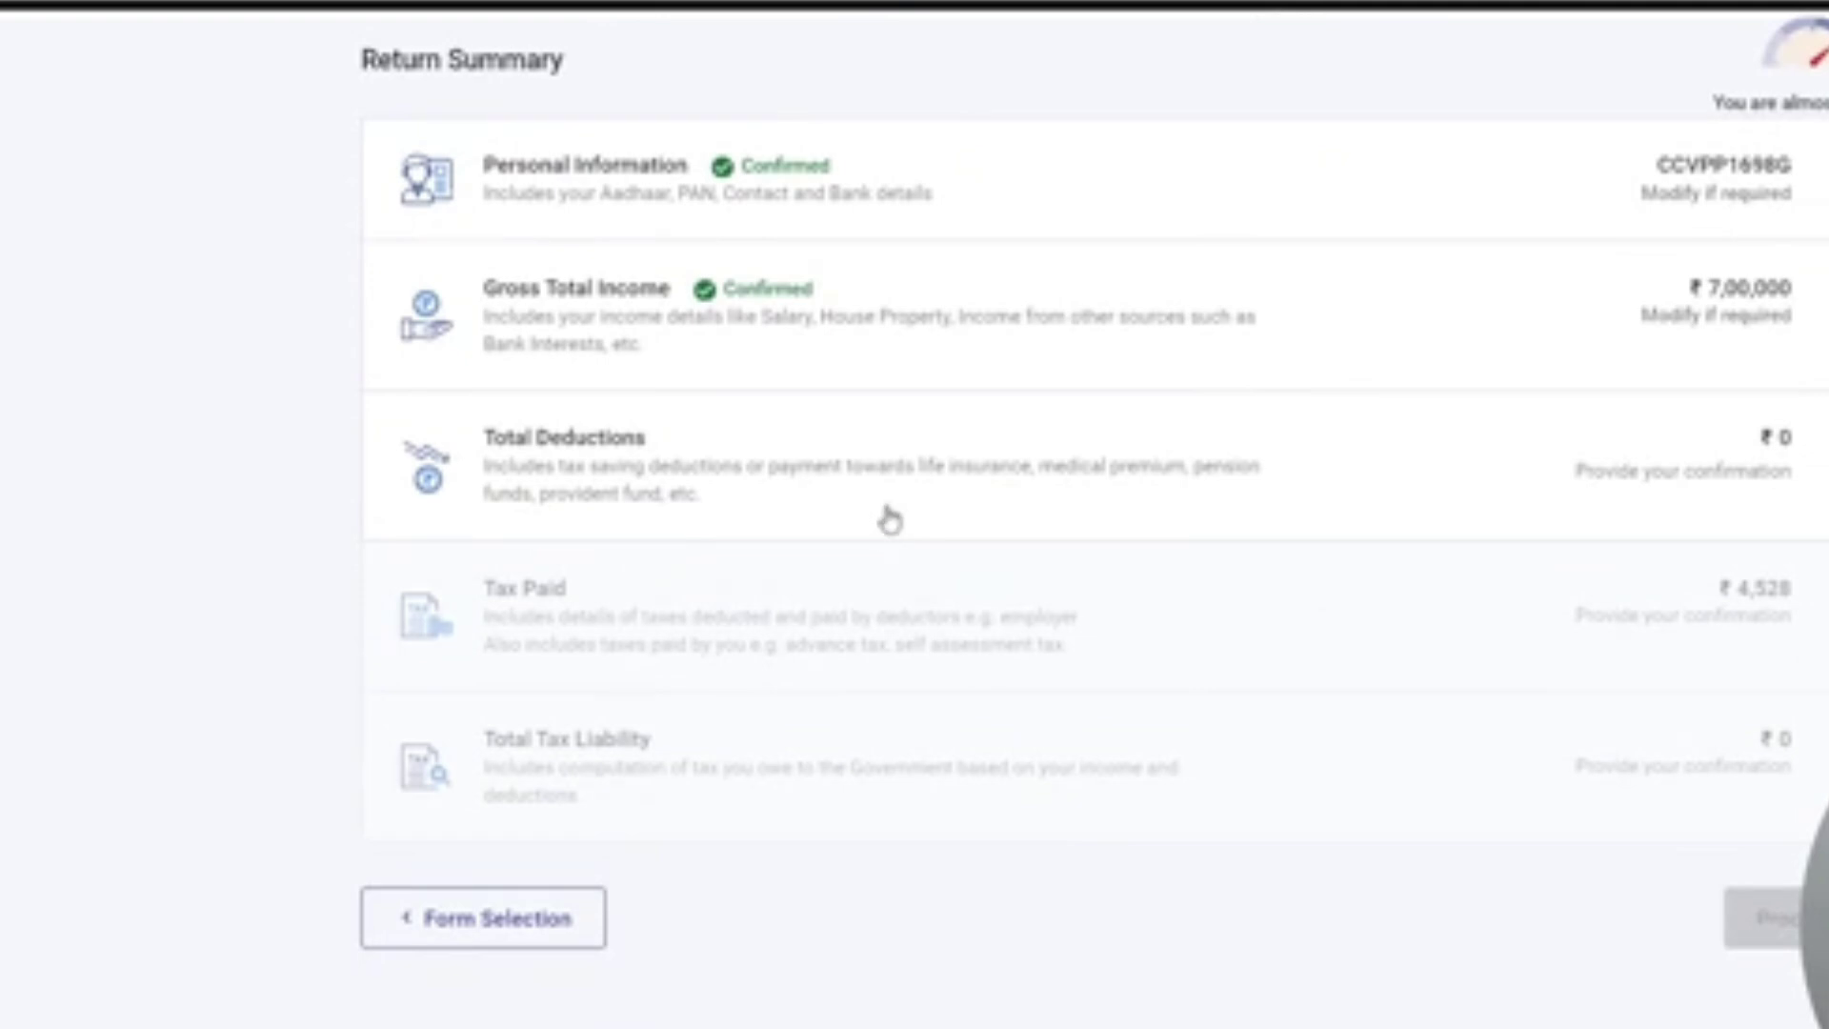
click(689, 482)
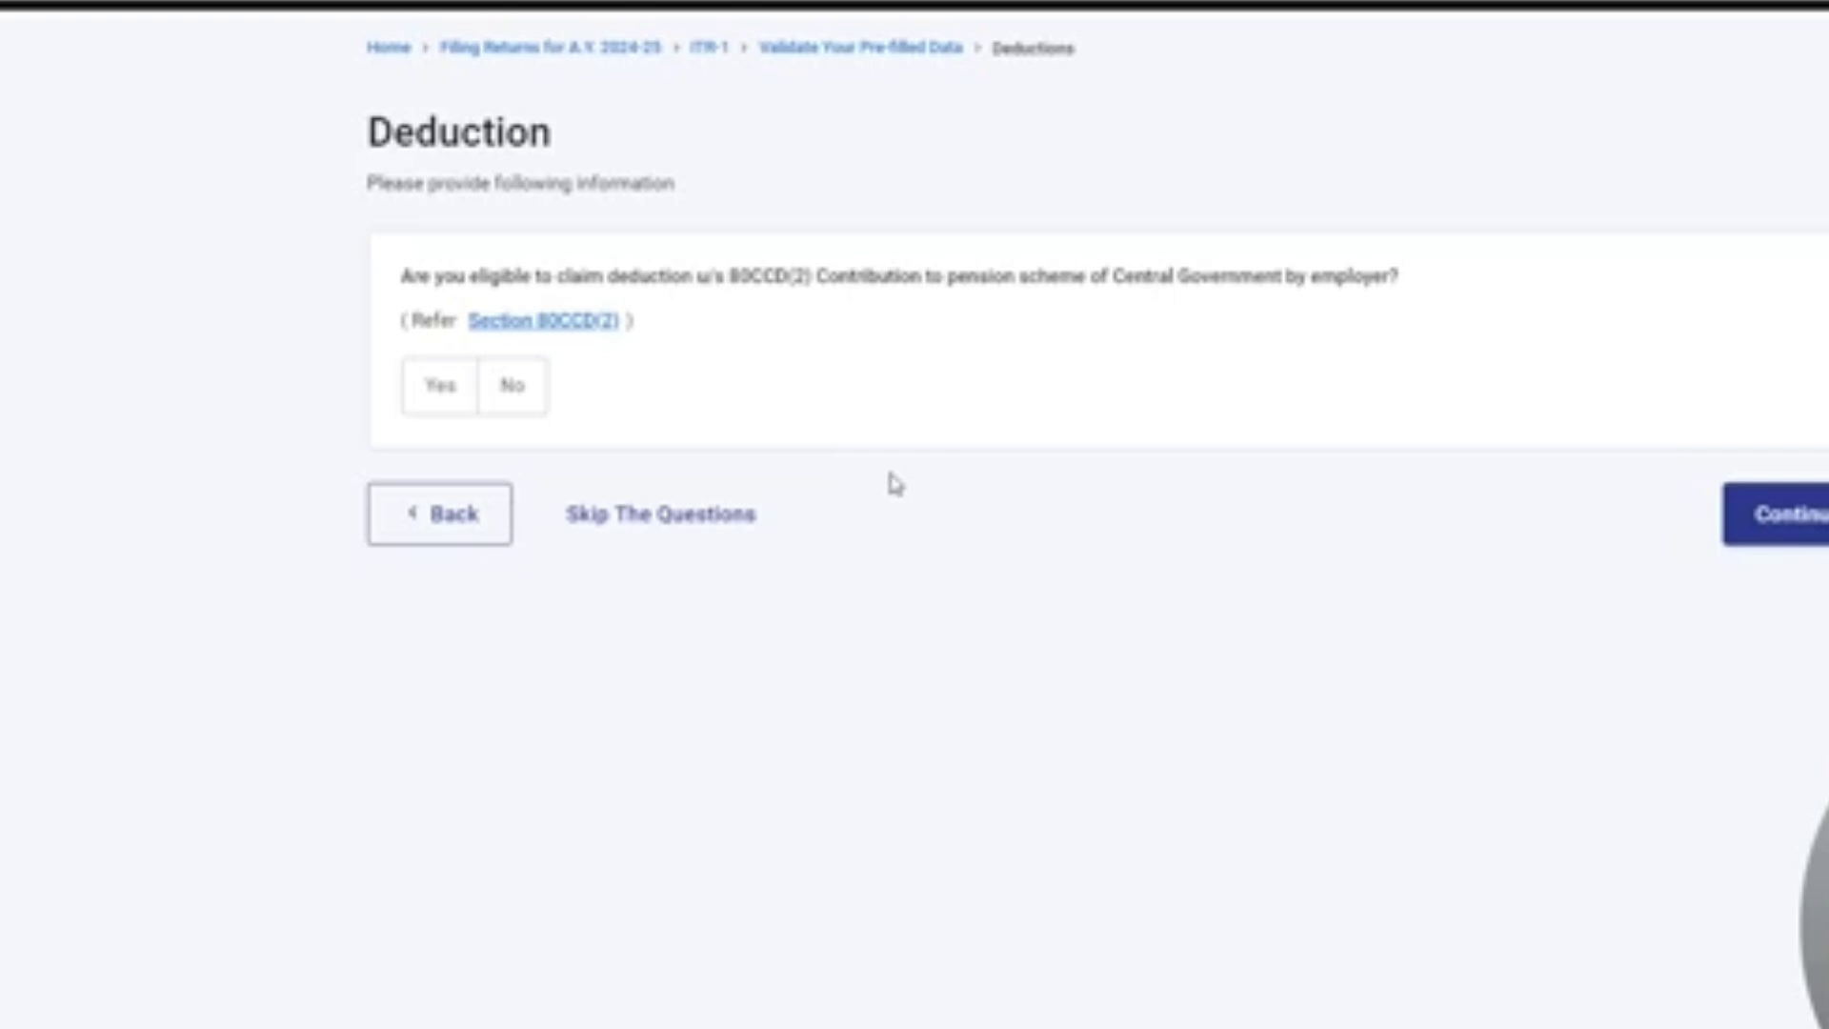
drag(404, 286, 1090, 299)
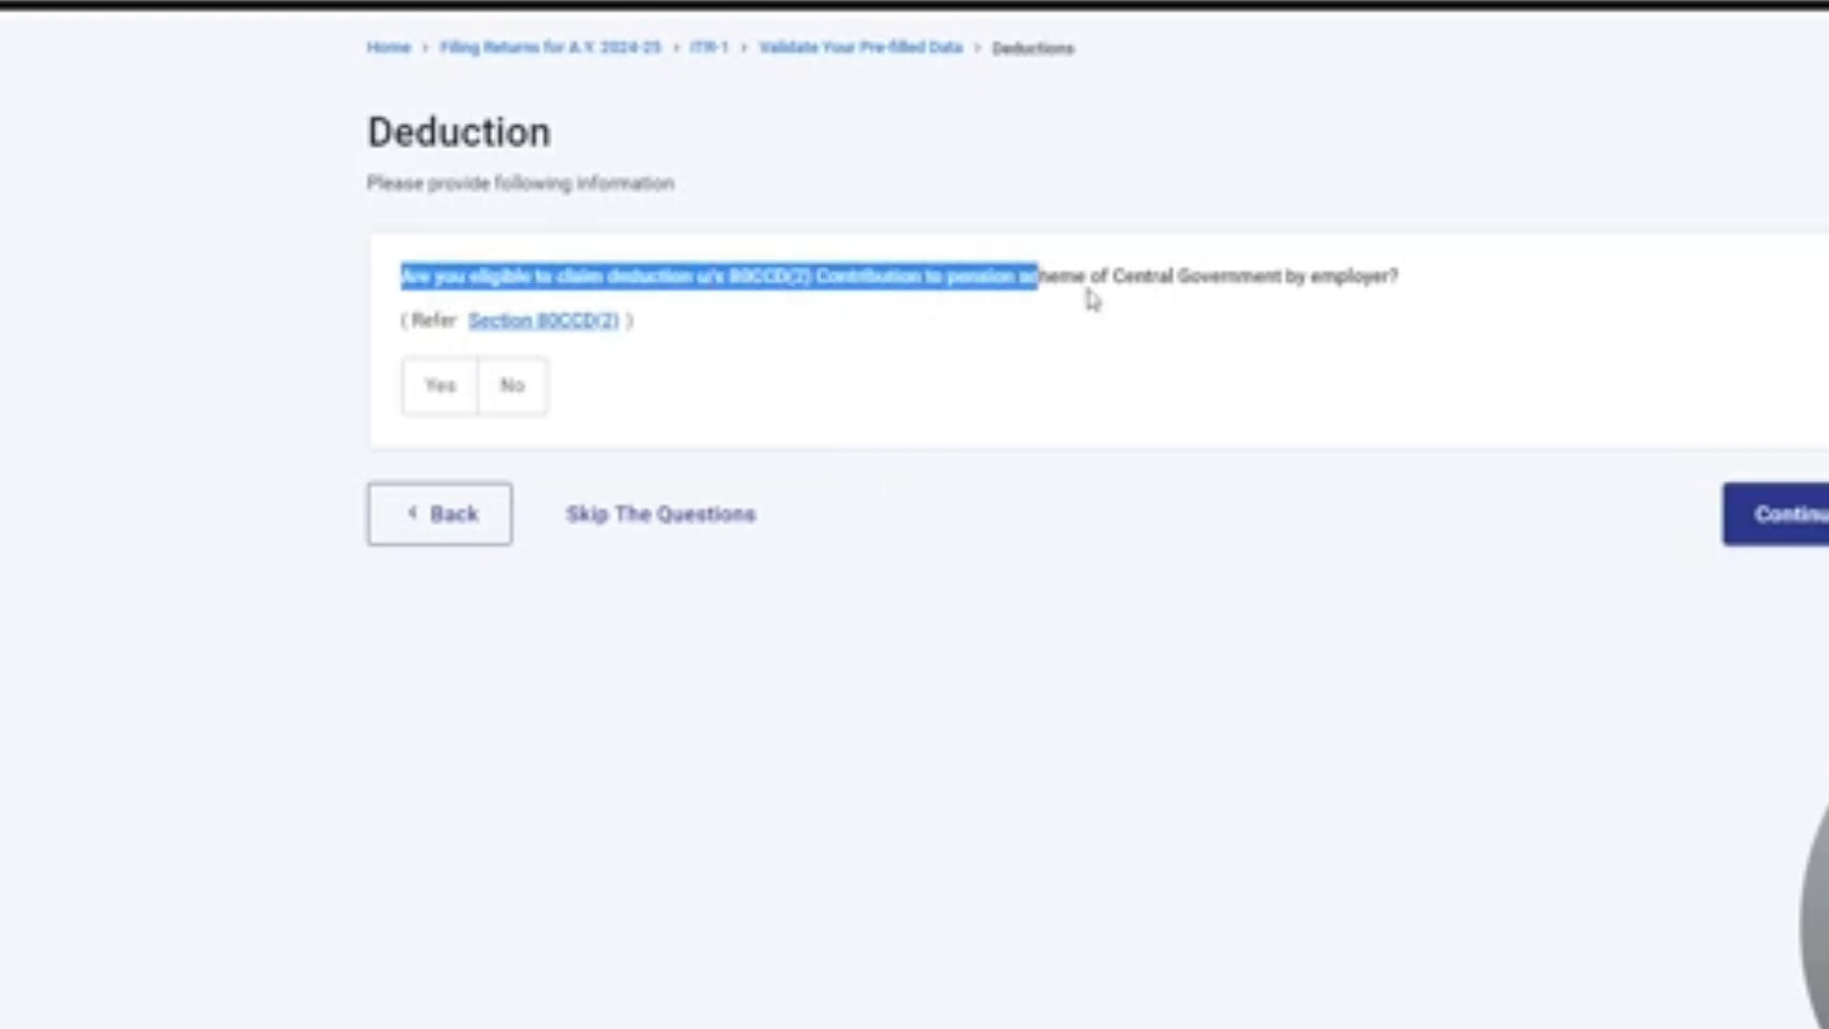
click(1105, 299)
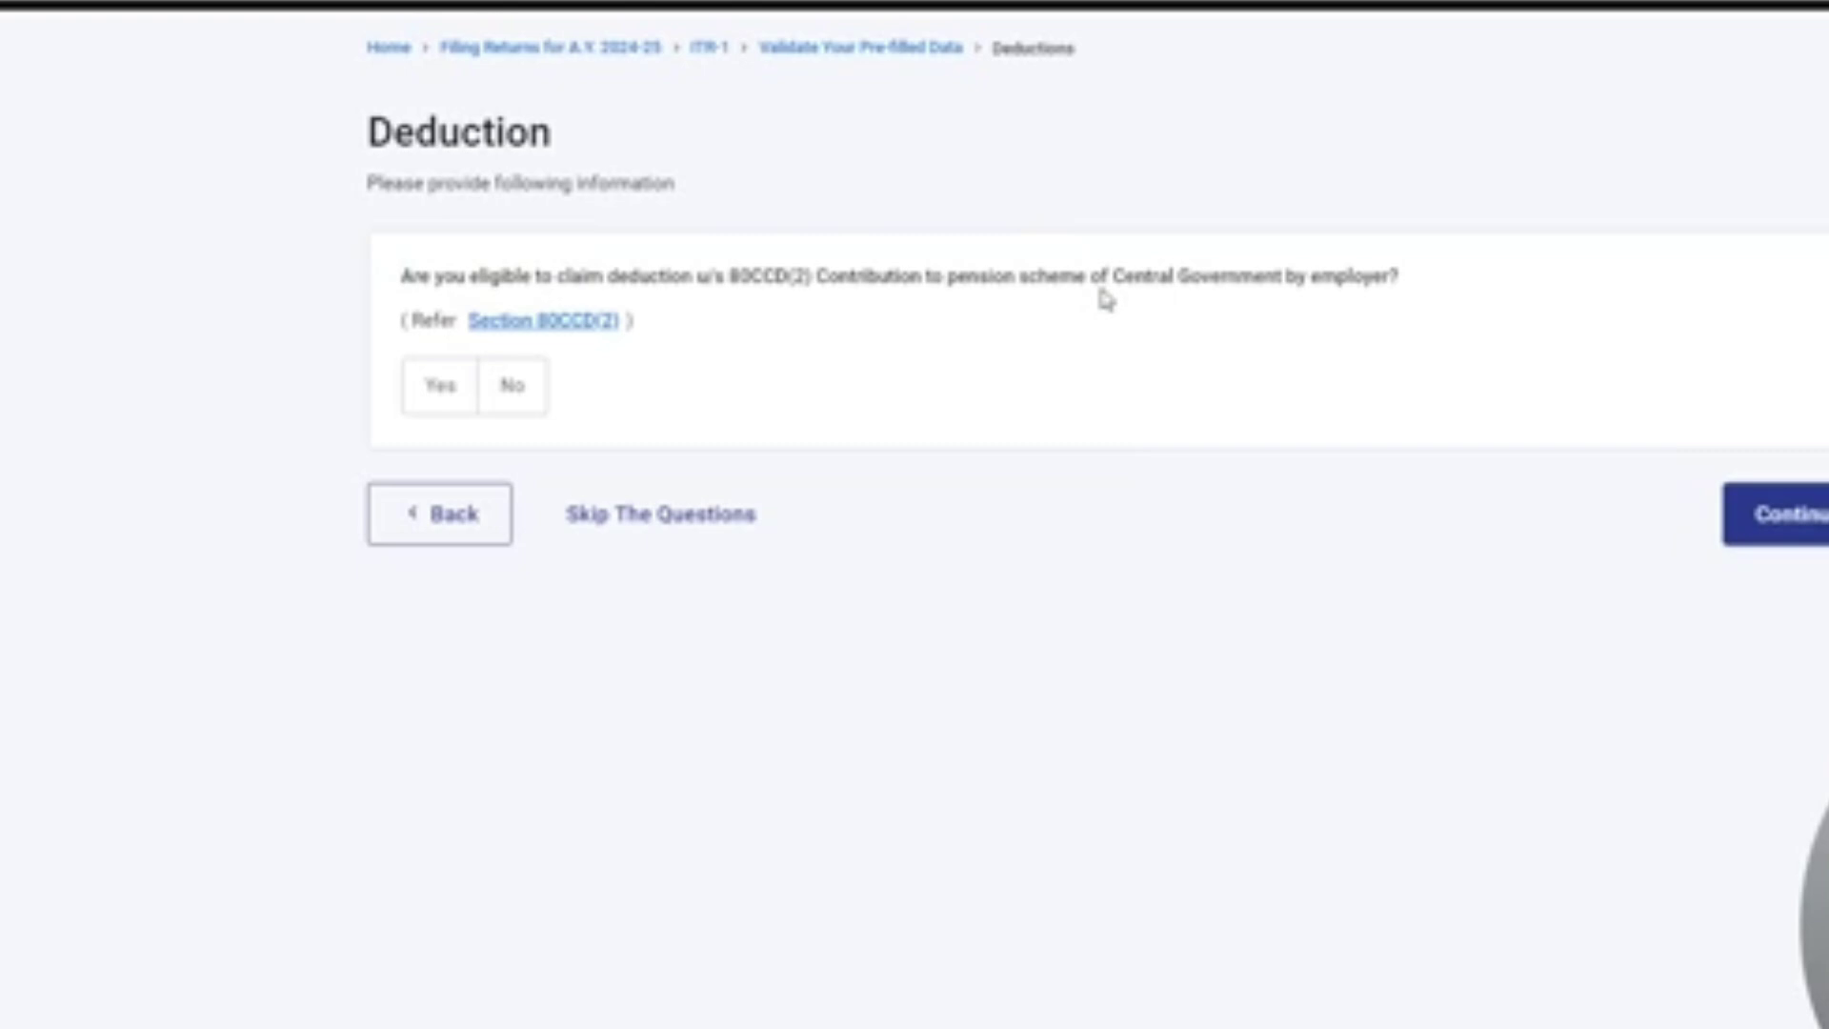
click(441, 398)
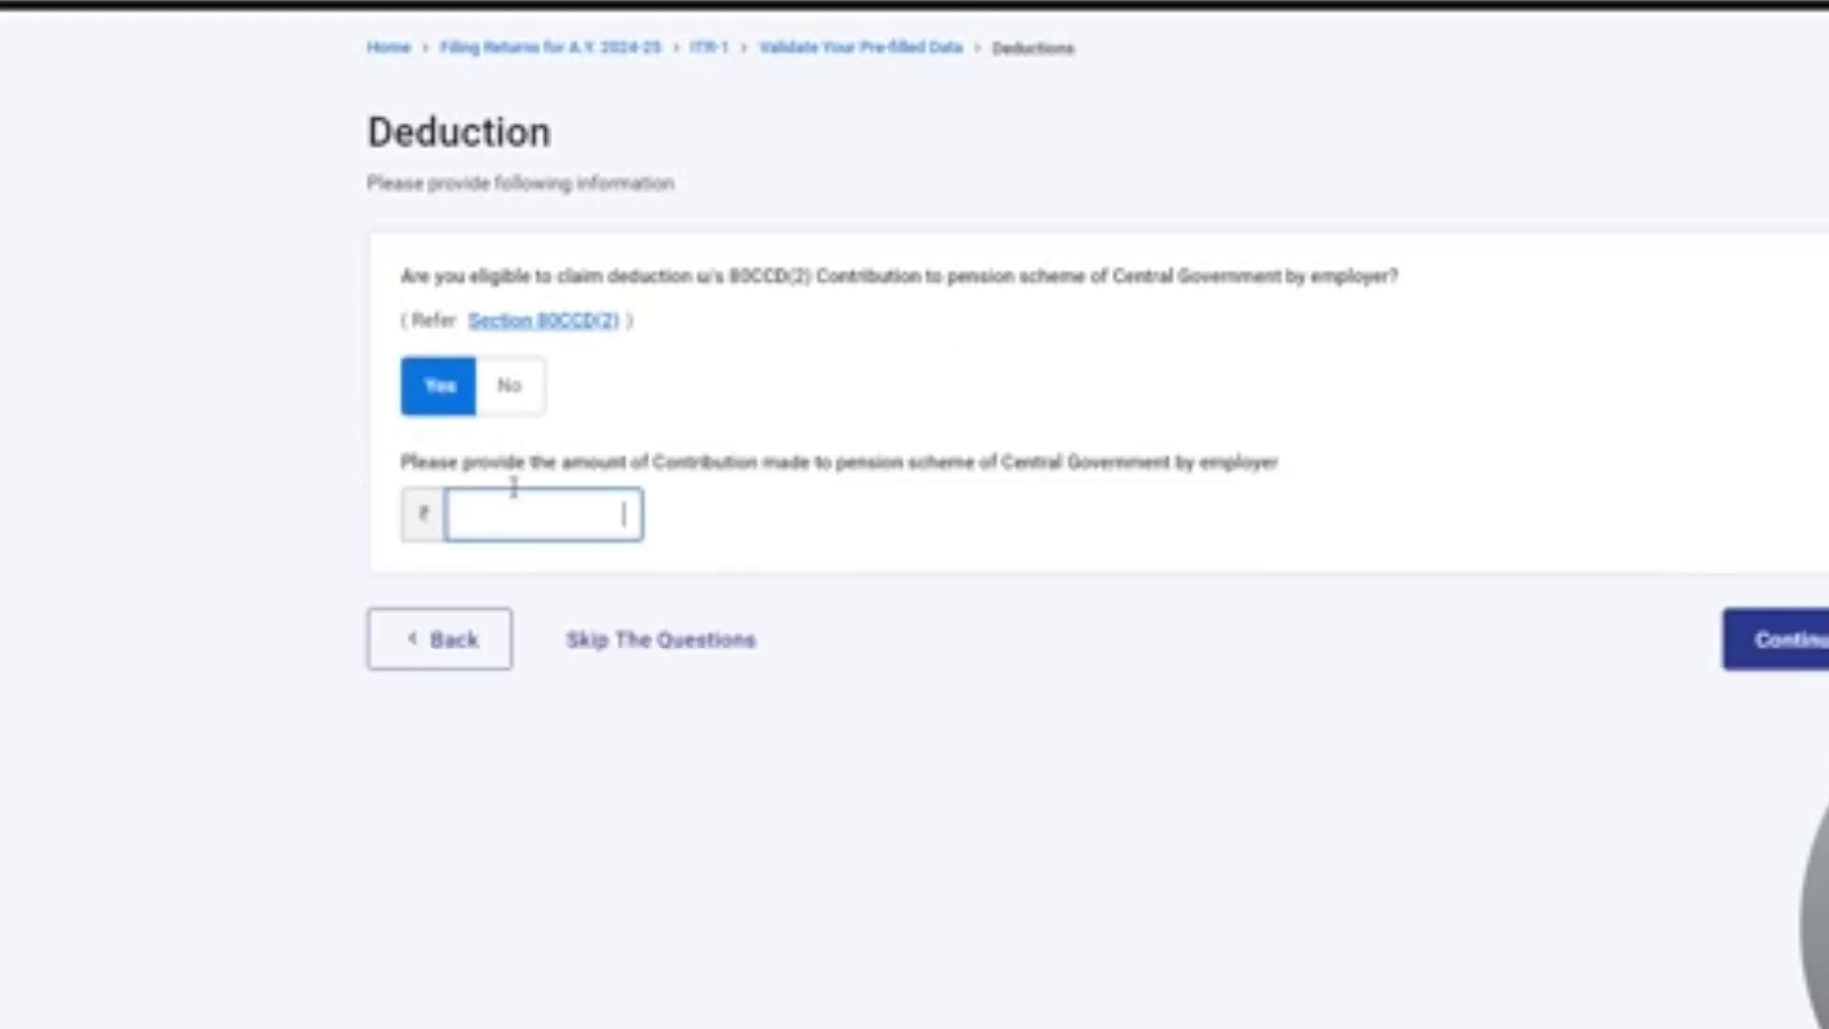
click(505, 400)
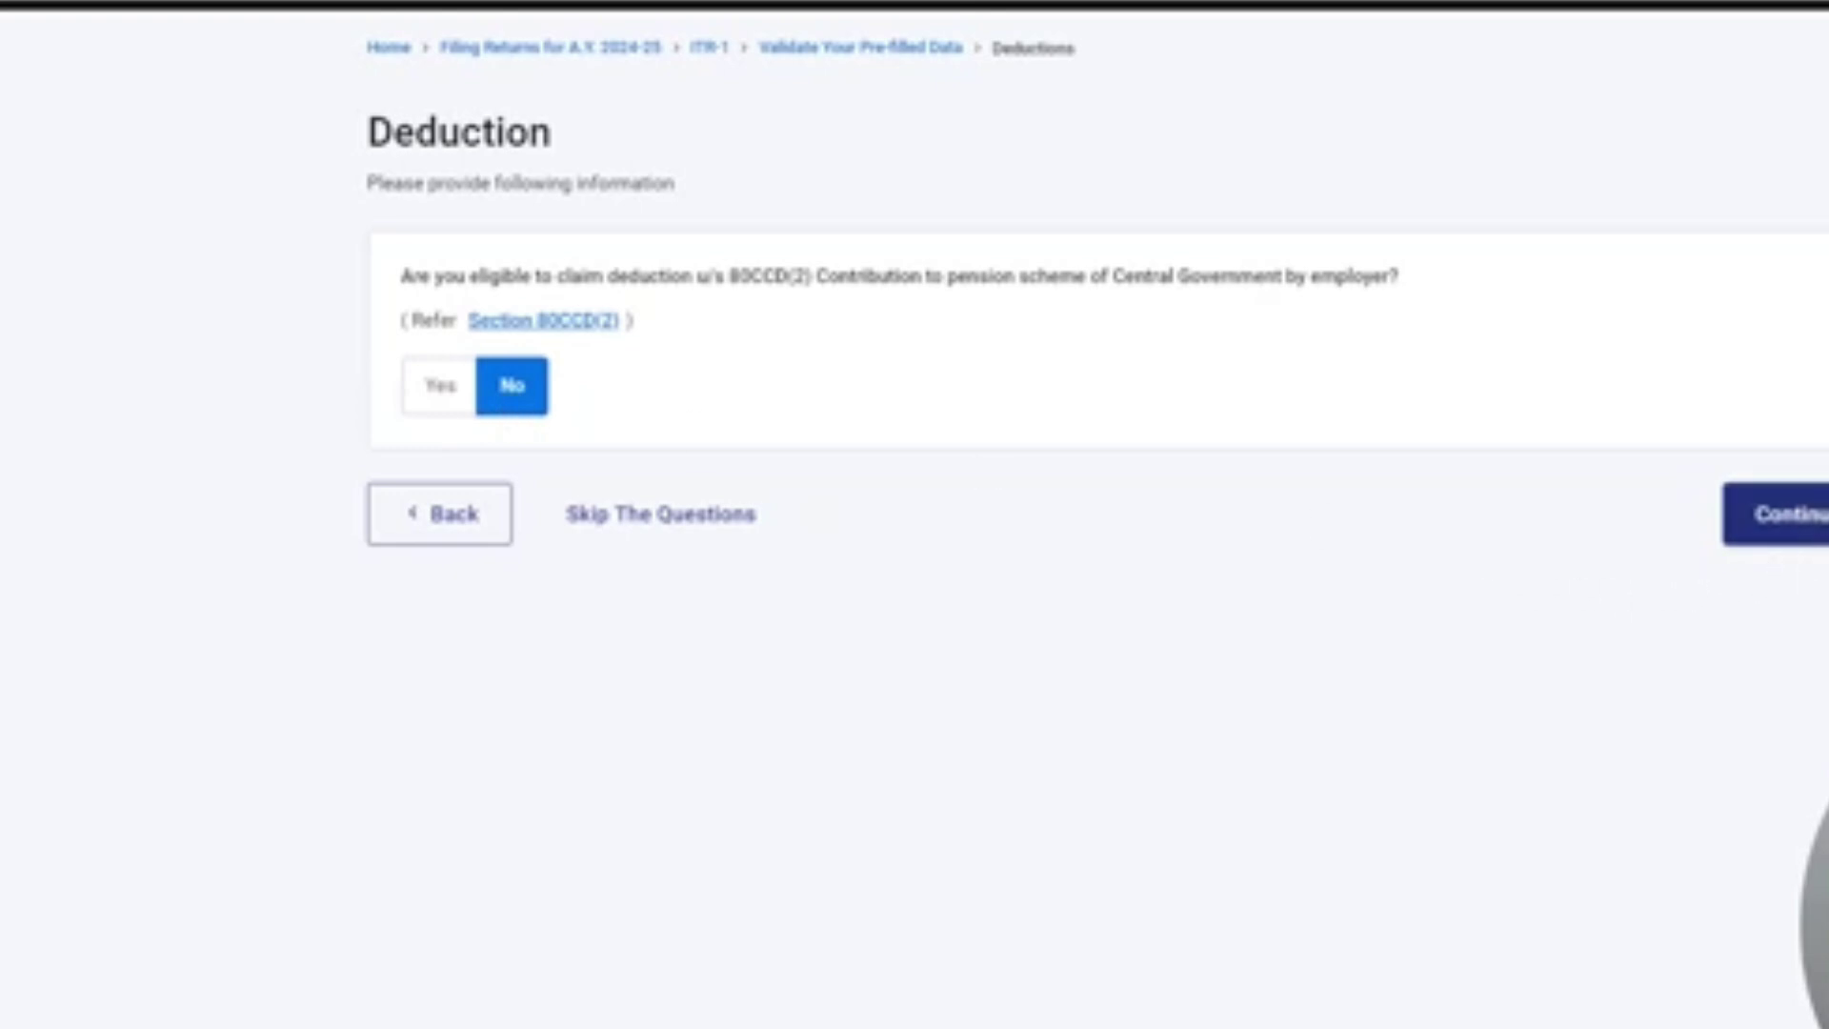
click(1776, 514)
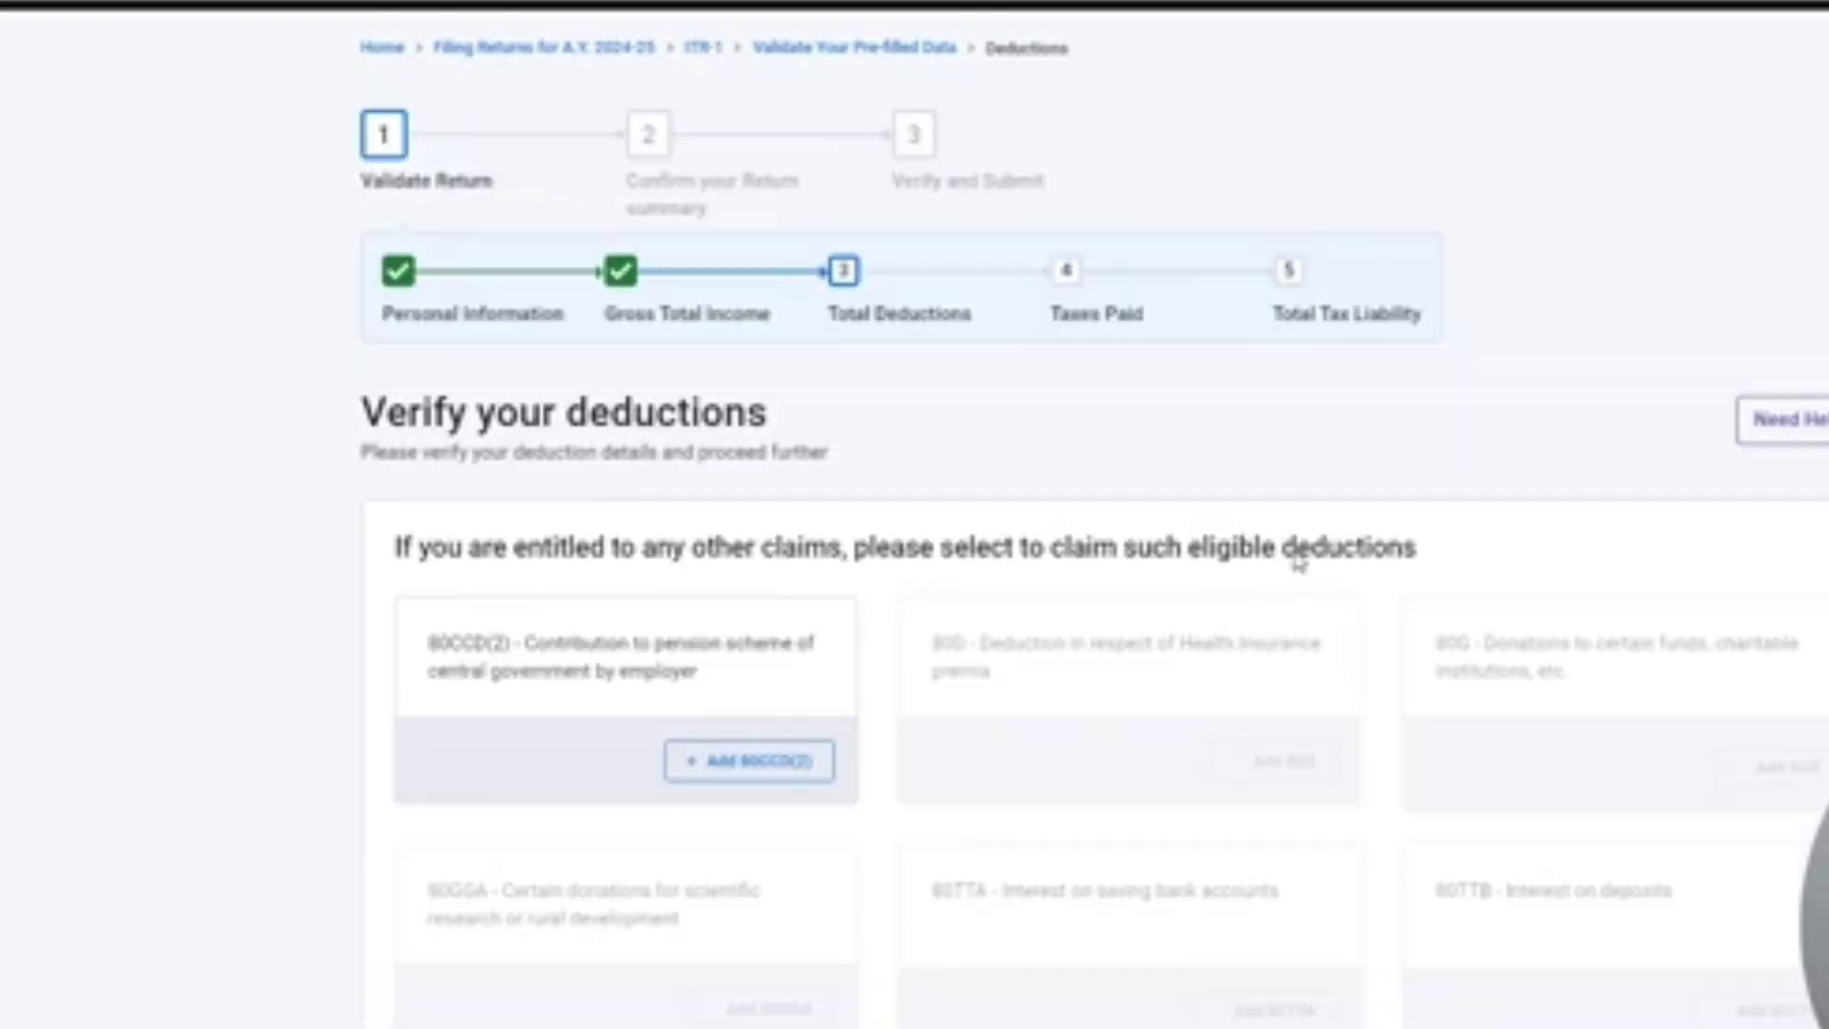
Review the deductions that can be claimed, leave 80CCD(2) unadded and confirm the Total Deductions section
scroll(727, 347, down, 5)
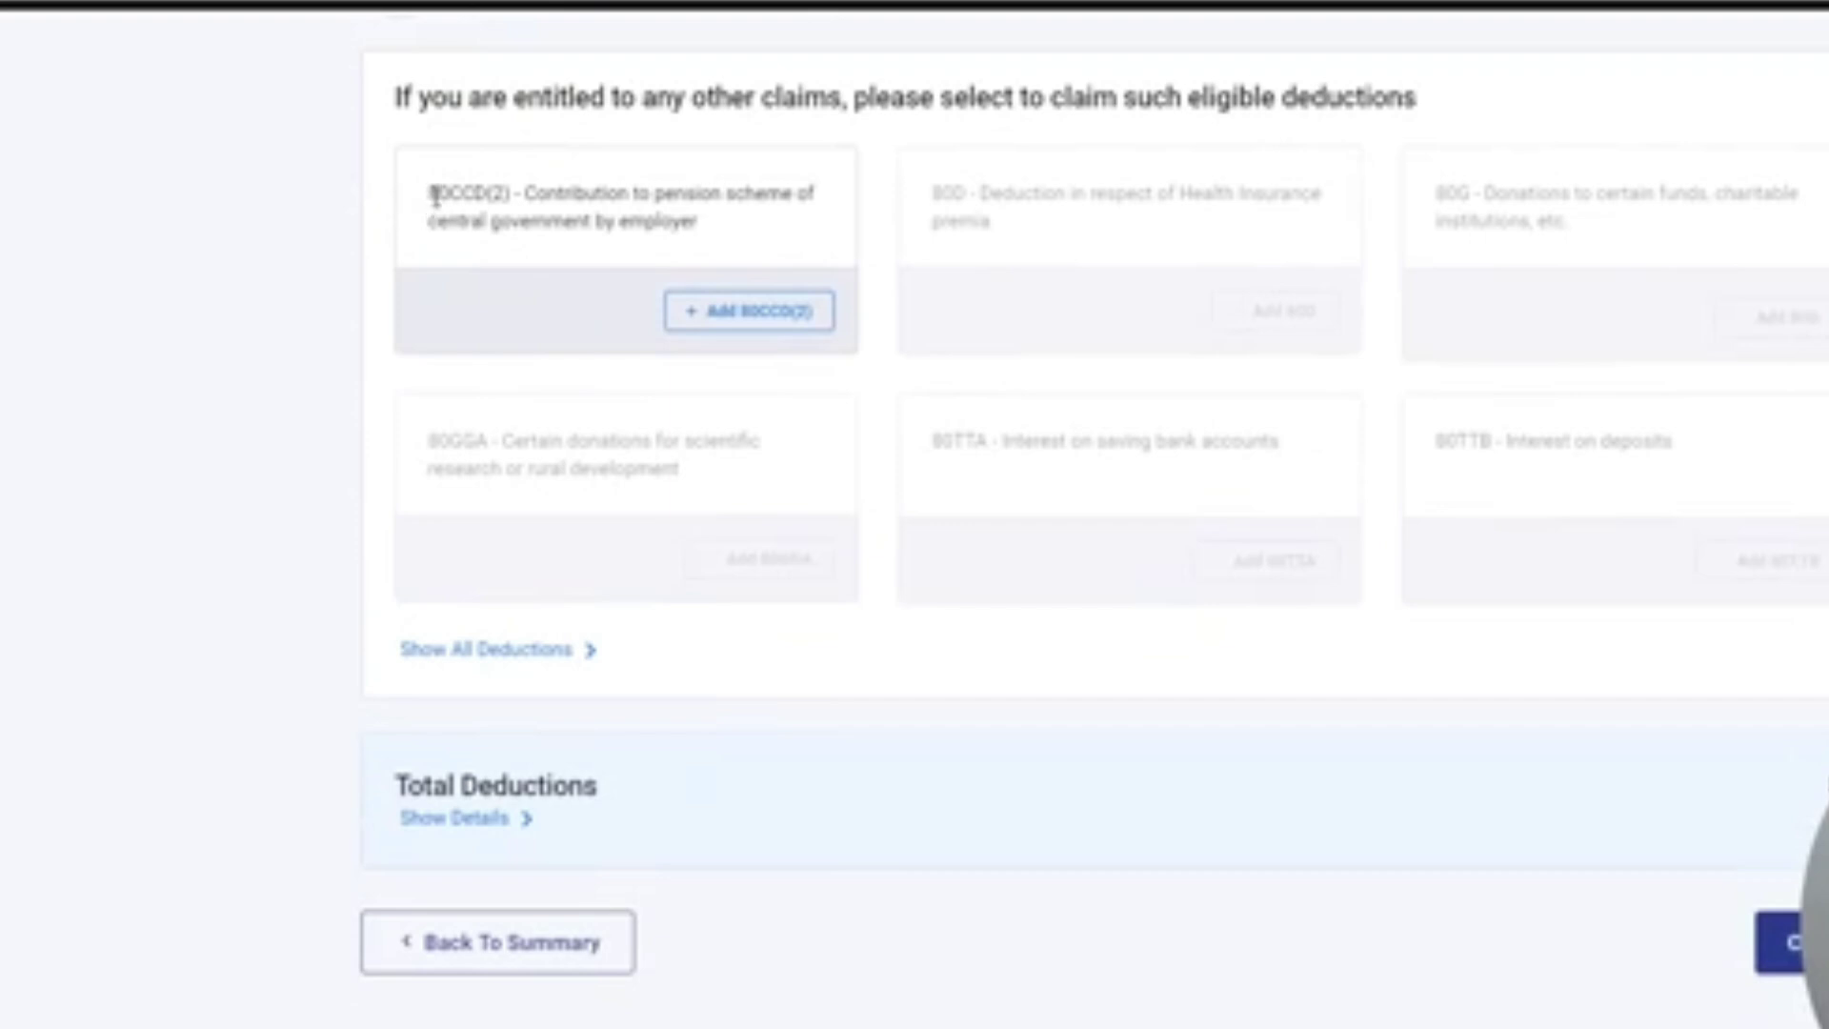
drag(428, 193, 1751, 952)
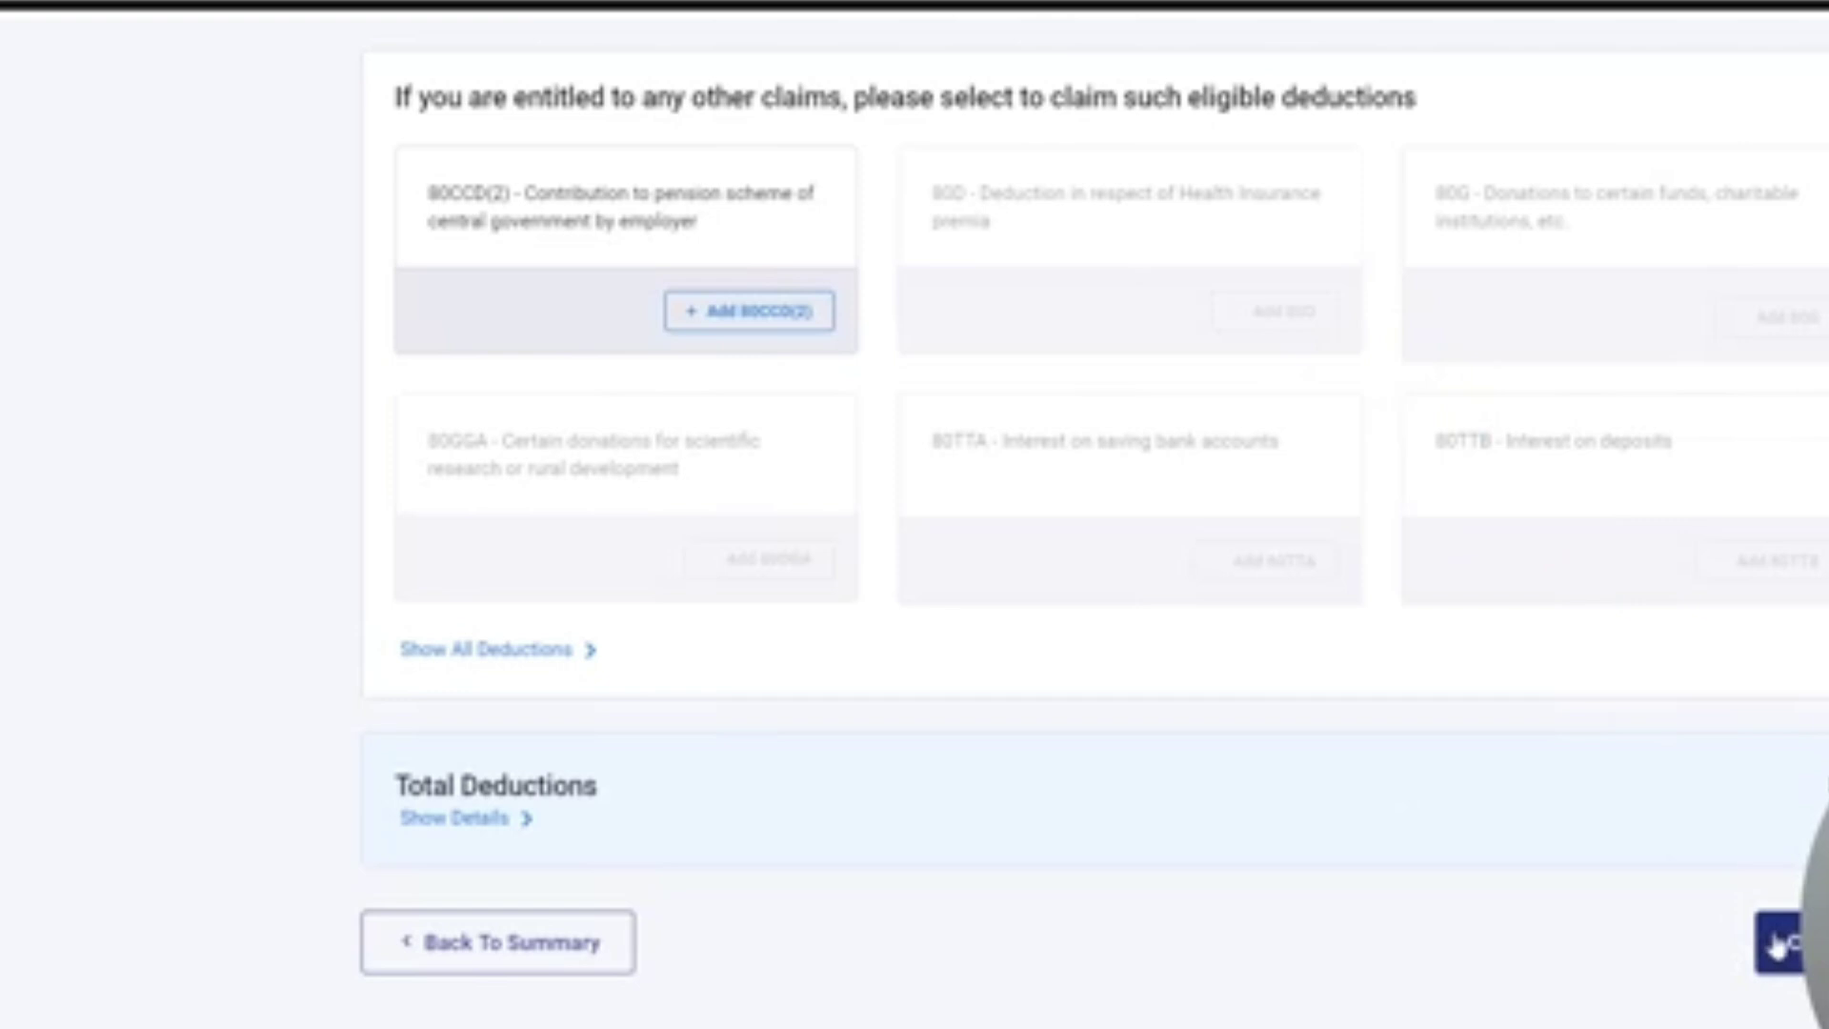
click(1775, 945)
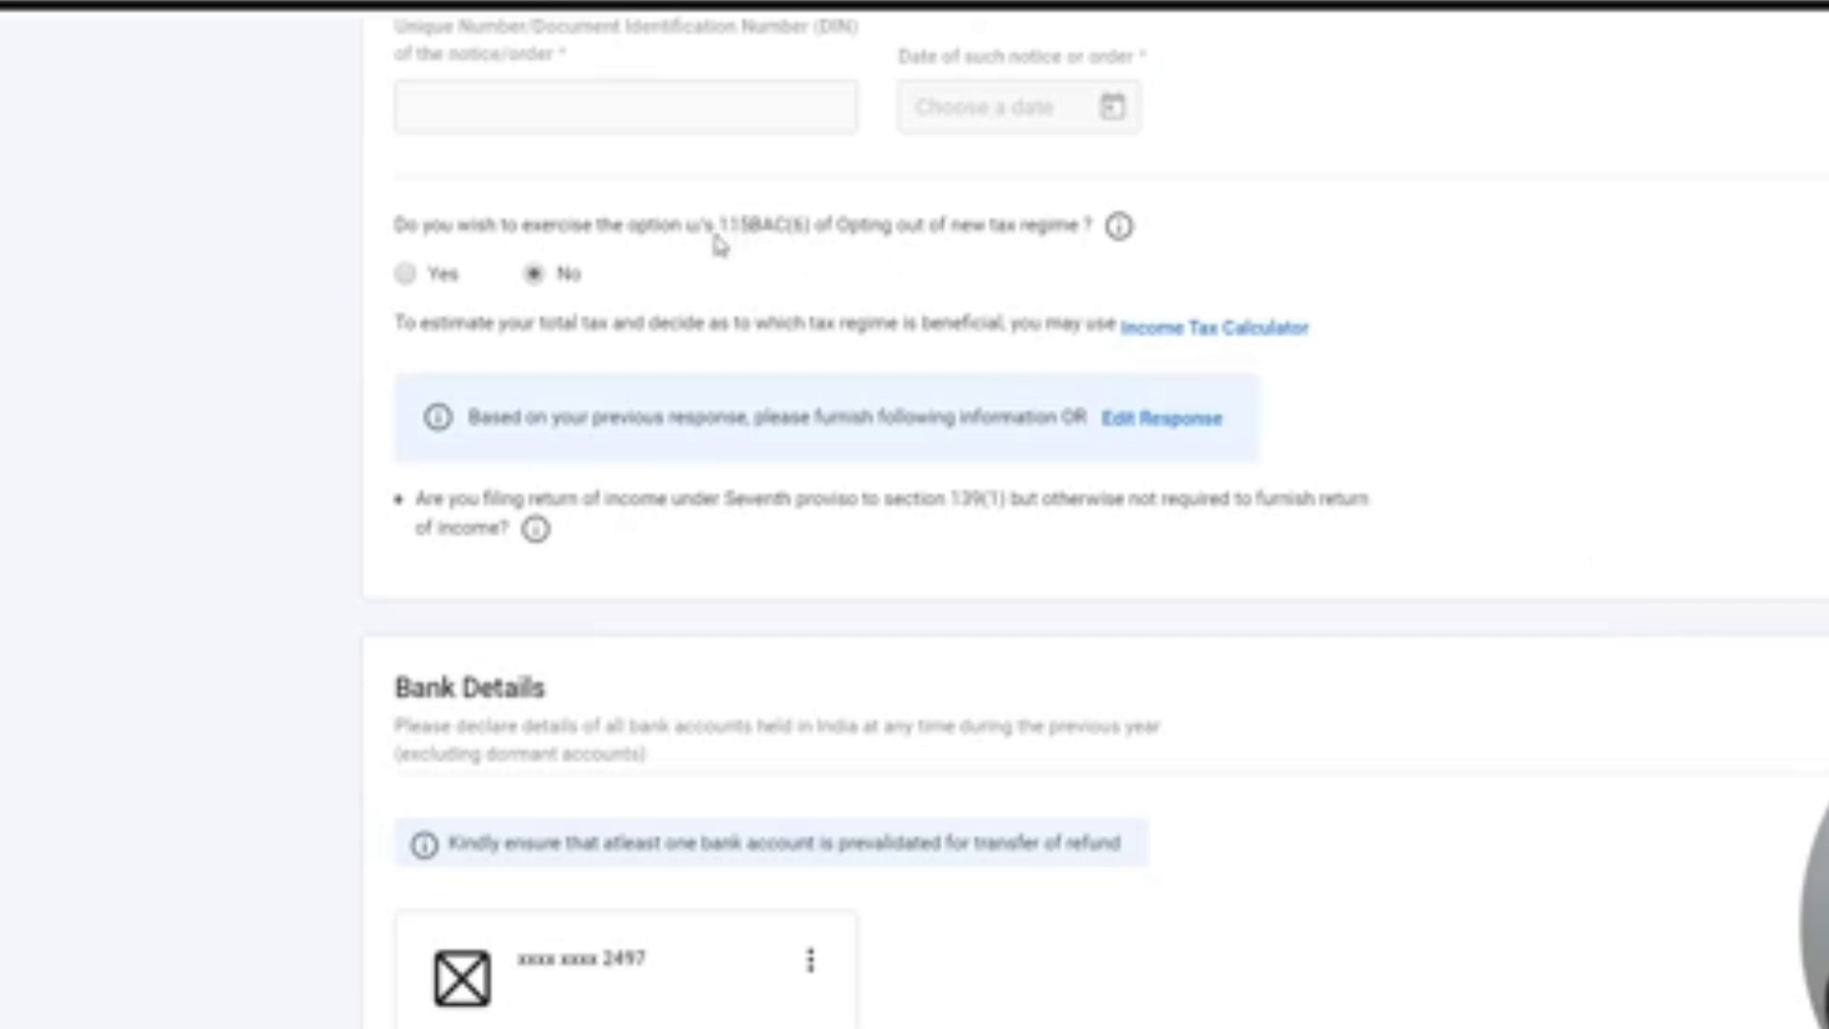
Choose Yes for opting out of the new tax regime under section 115BAC(6) in the personal information
click(405, 275)
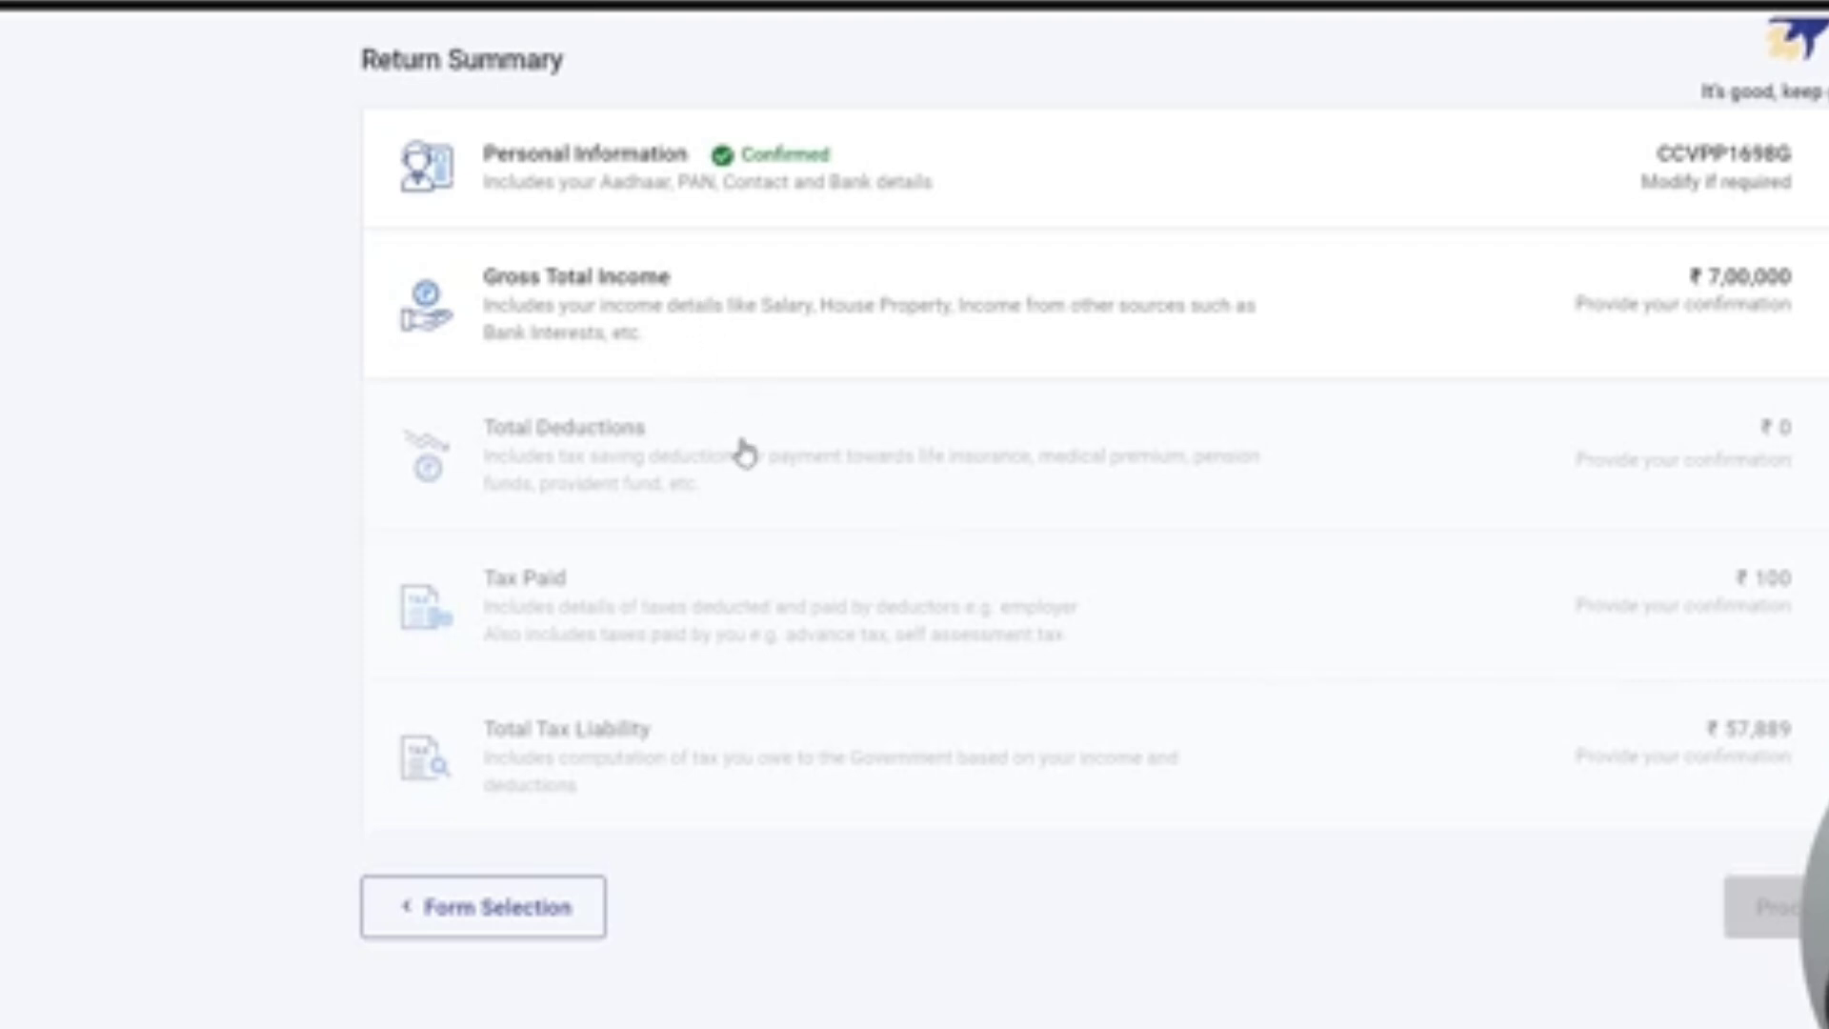
Open the Gross Total Income section and start editing the income from salary
click(702, 327)
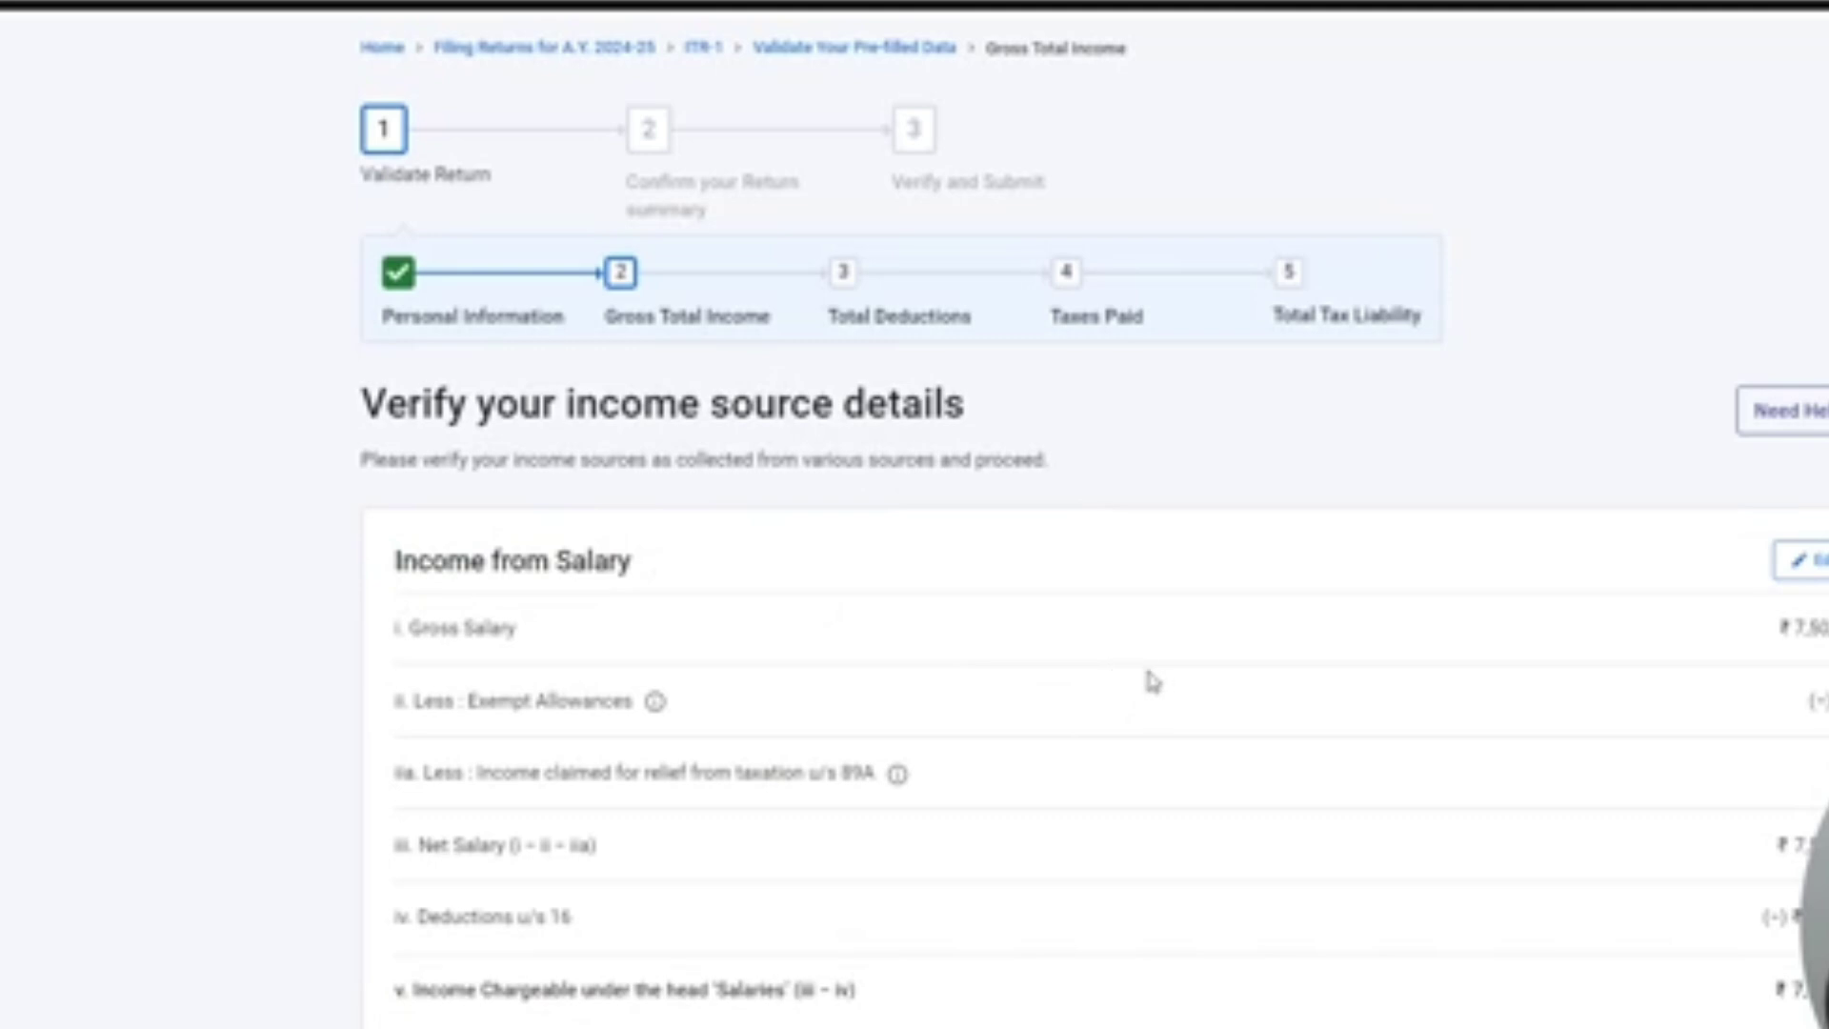
click(1803, 560)
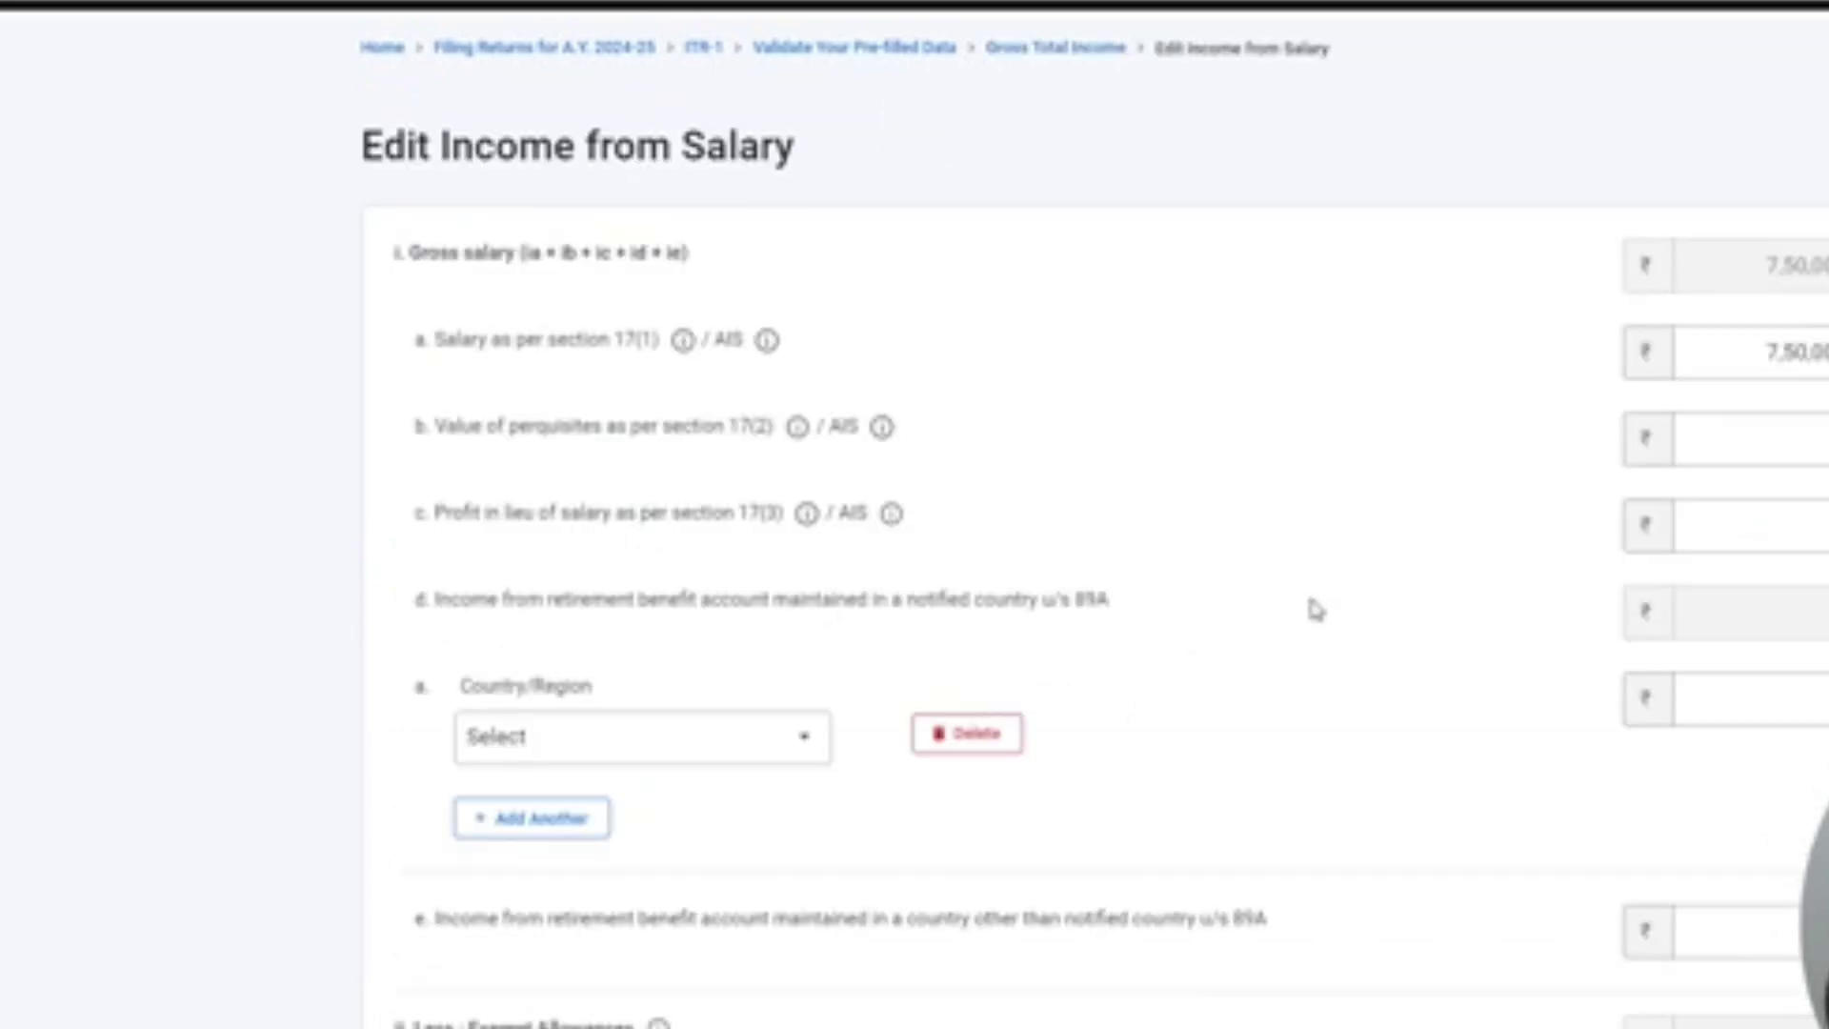
Select Sec 10(13A) house rent allowance as the nature of exempt allowance and go to the professional tax u/s 16(iii) amount
scroll(1310, 610, down, 5)
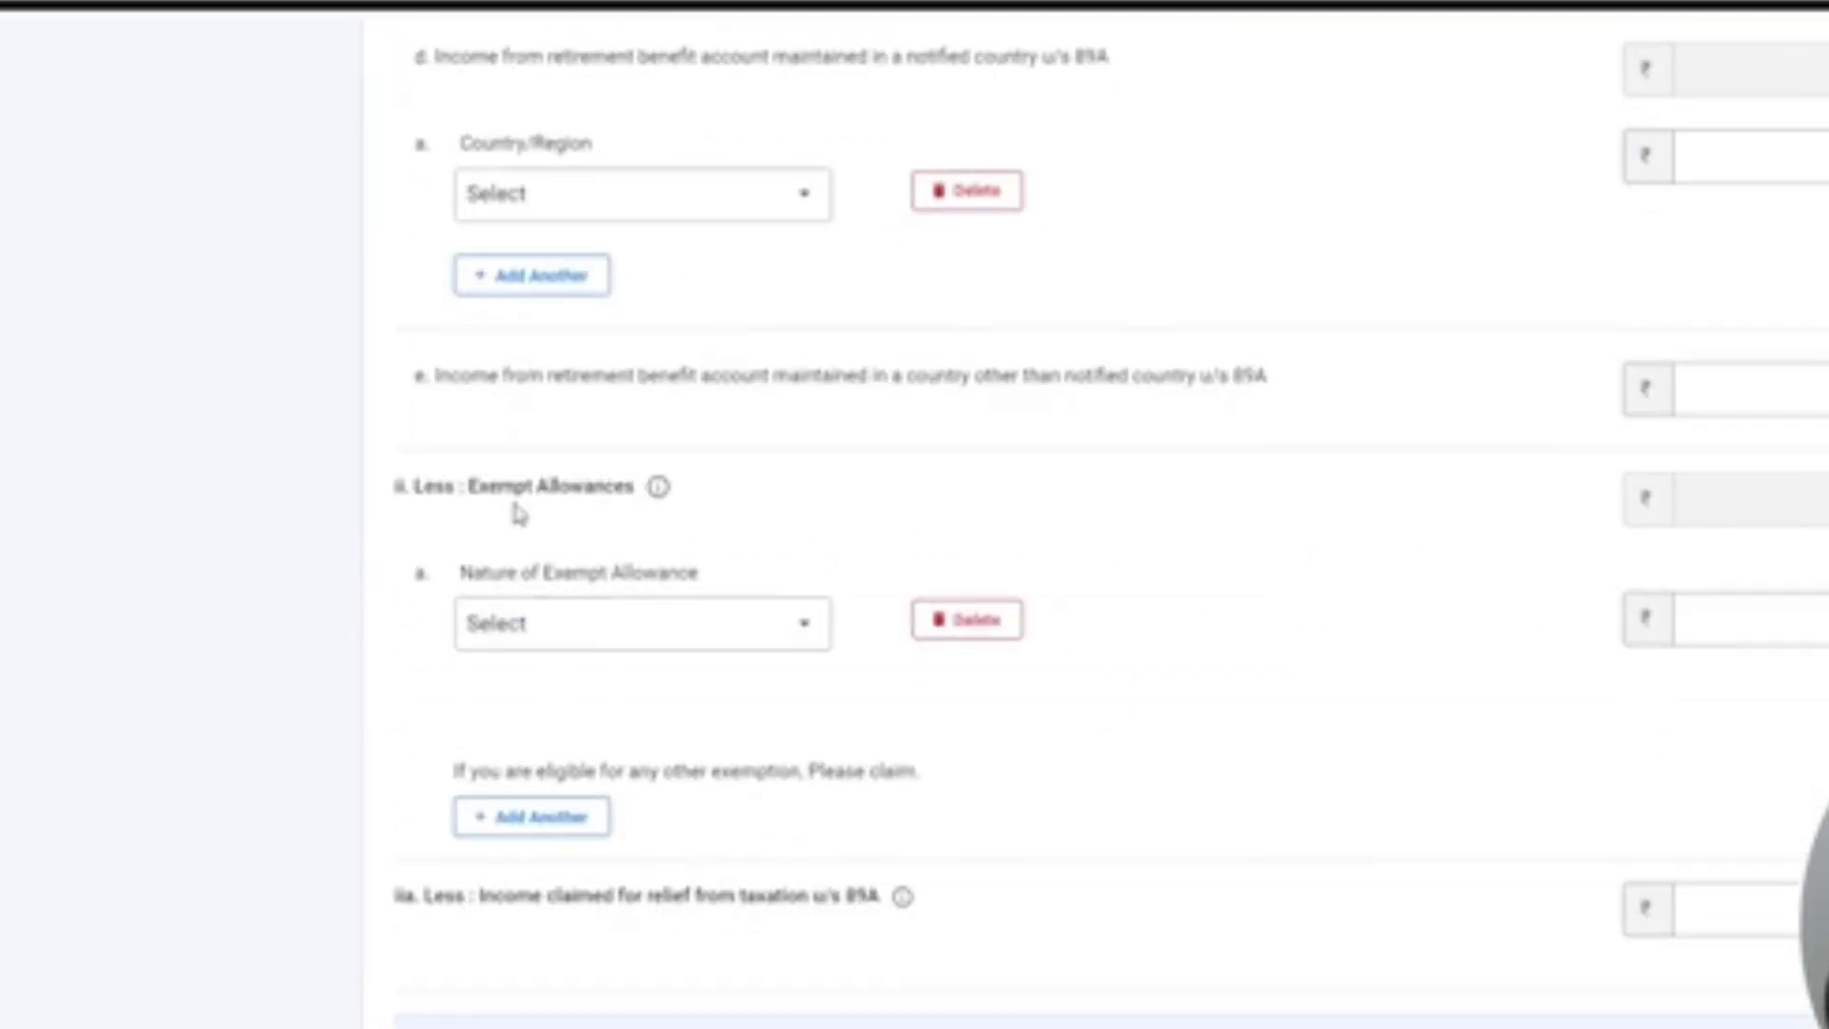
drag(396, 488, 602, 510)
click(610, 511)
click(644, 624)
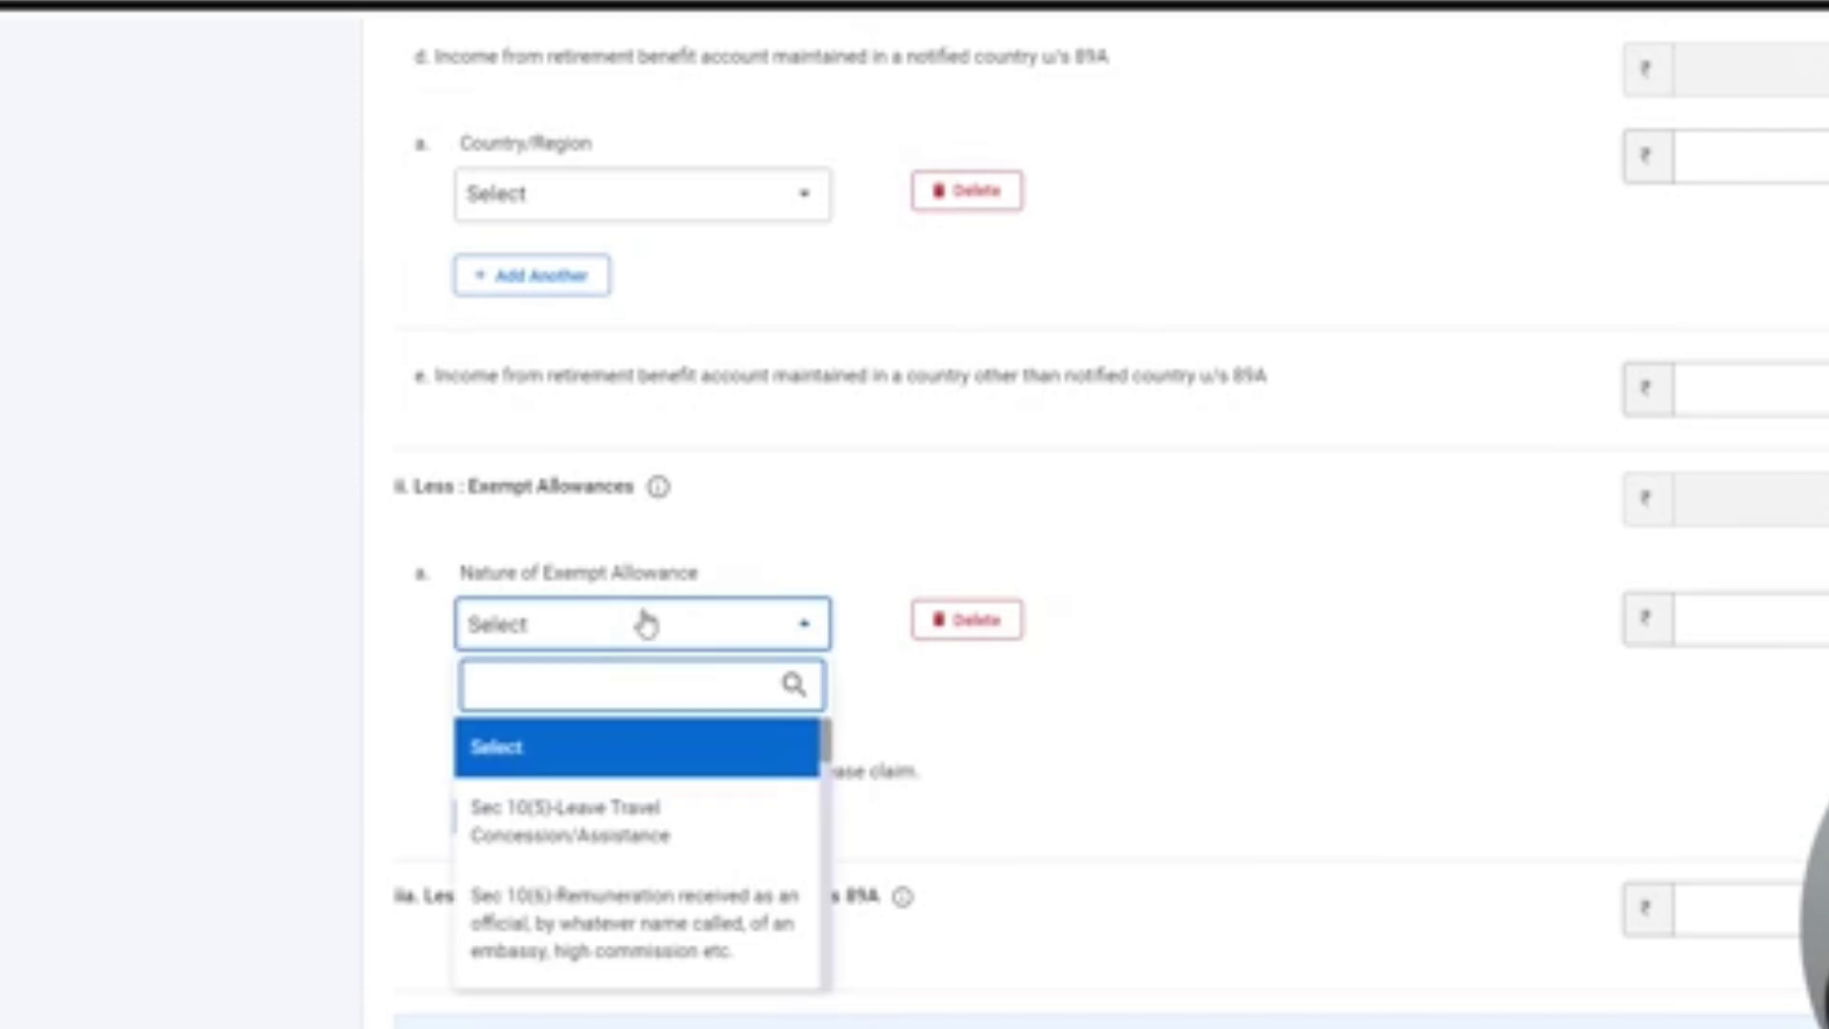
text(hous)
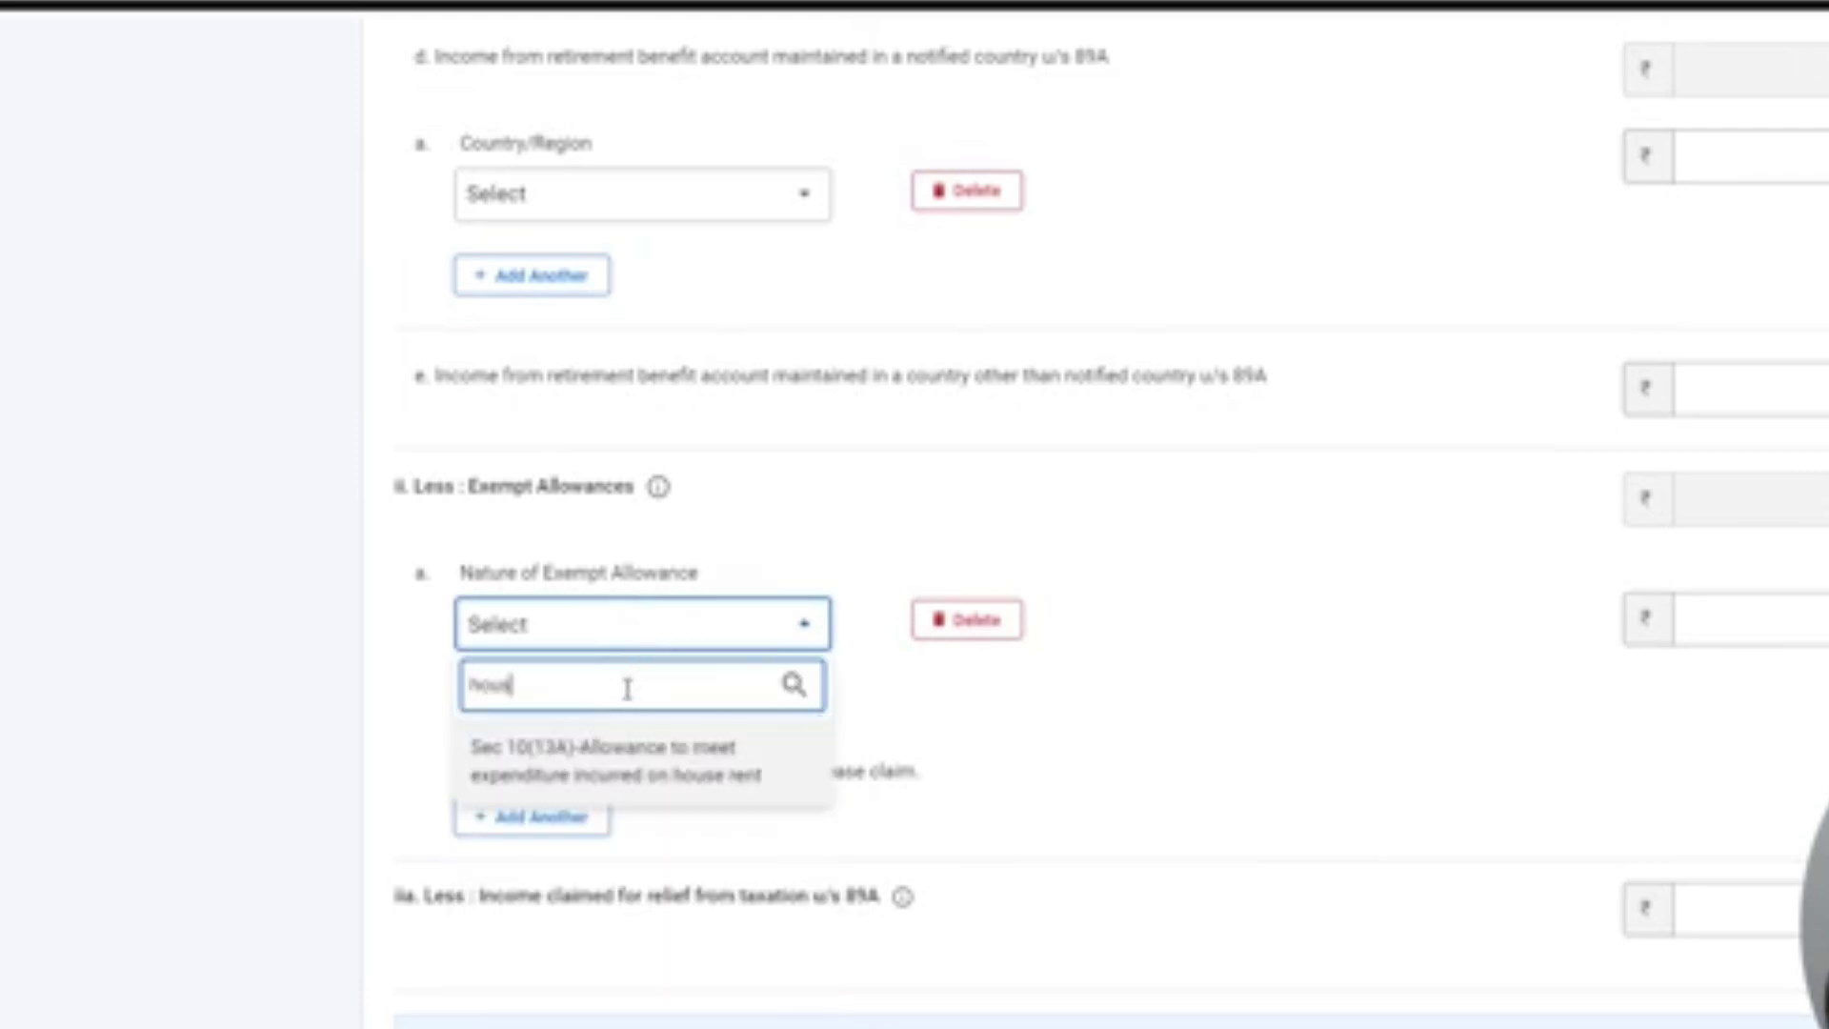
click(648, 762)
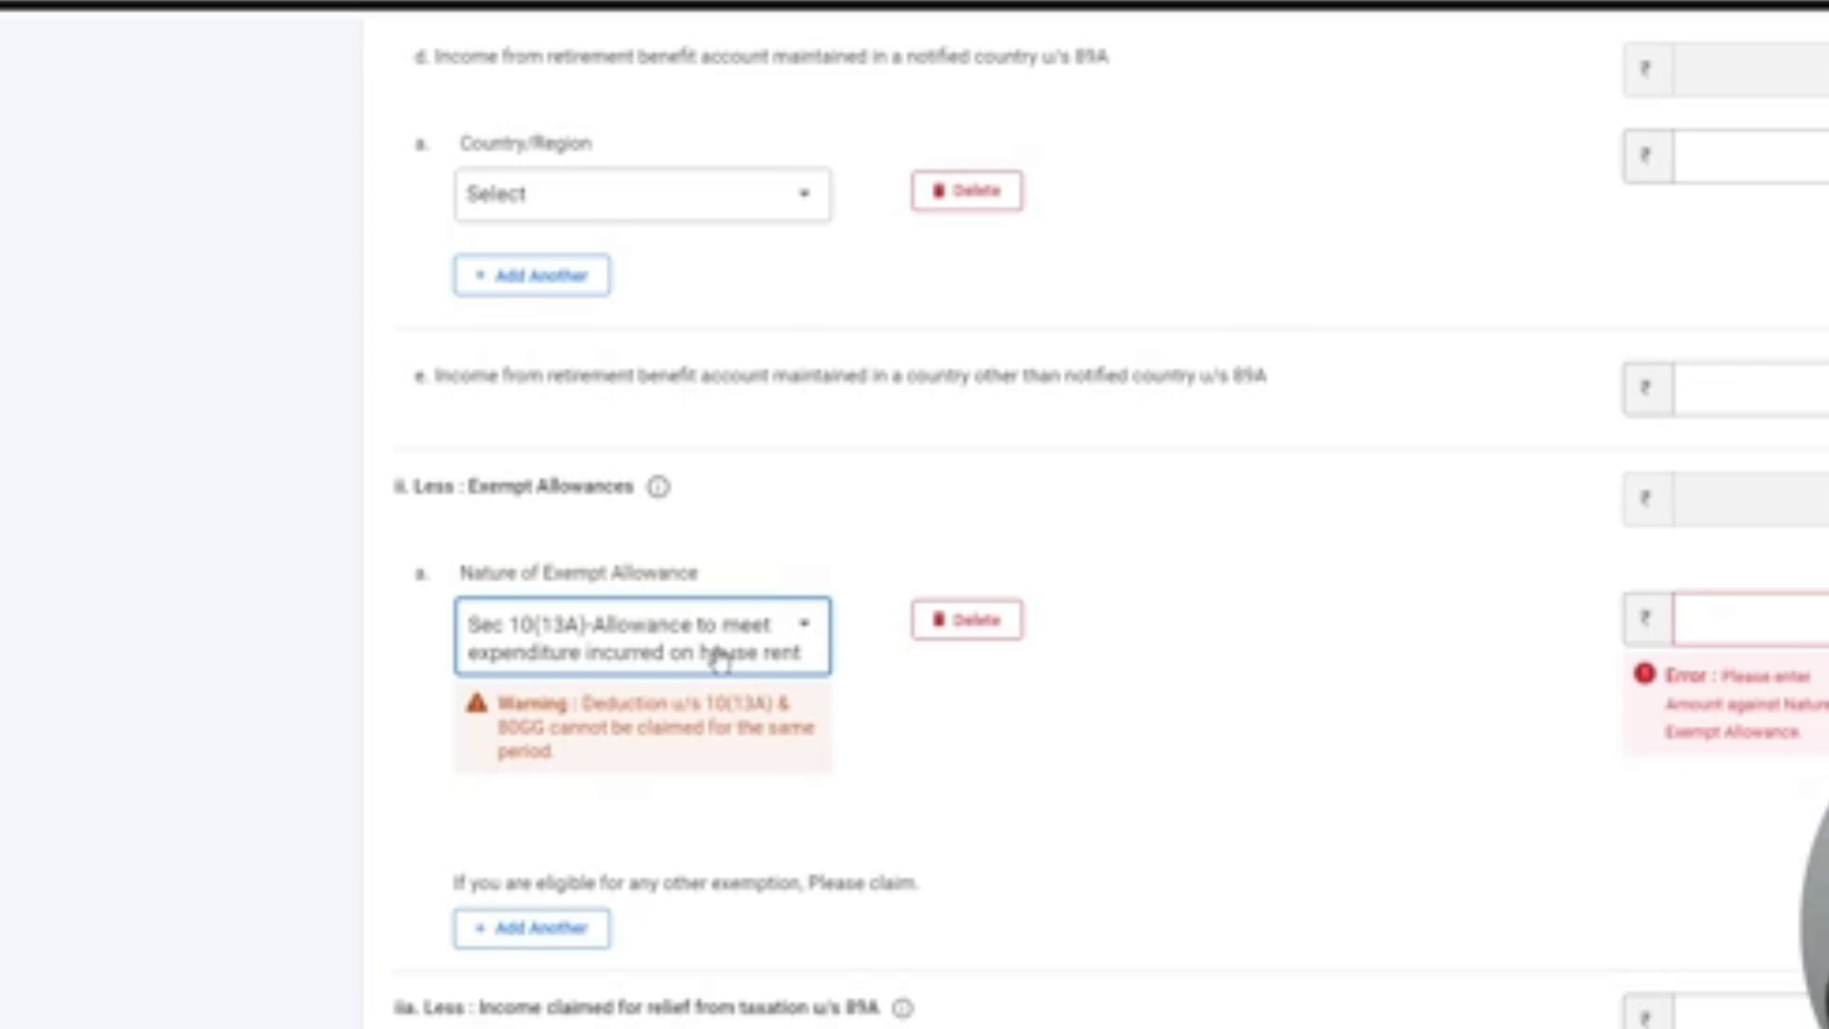
scroll(1313, 783, down, 10)
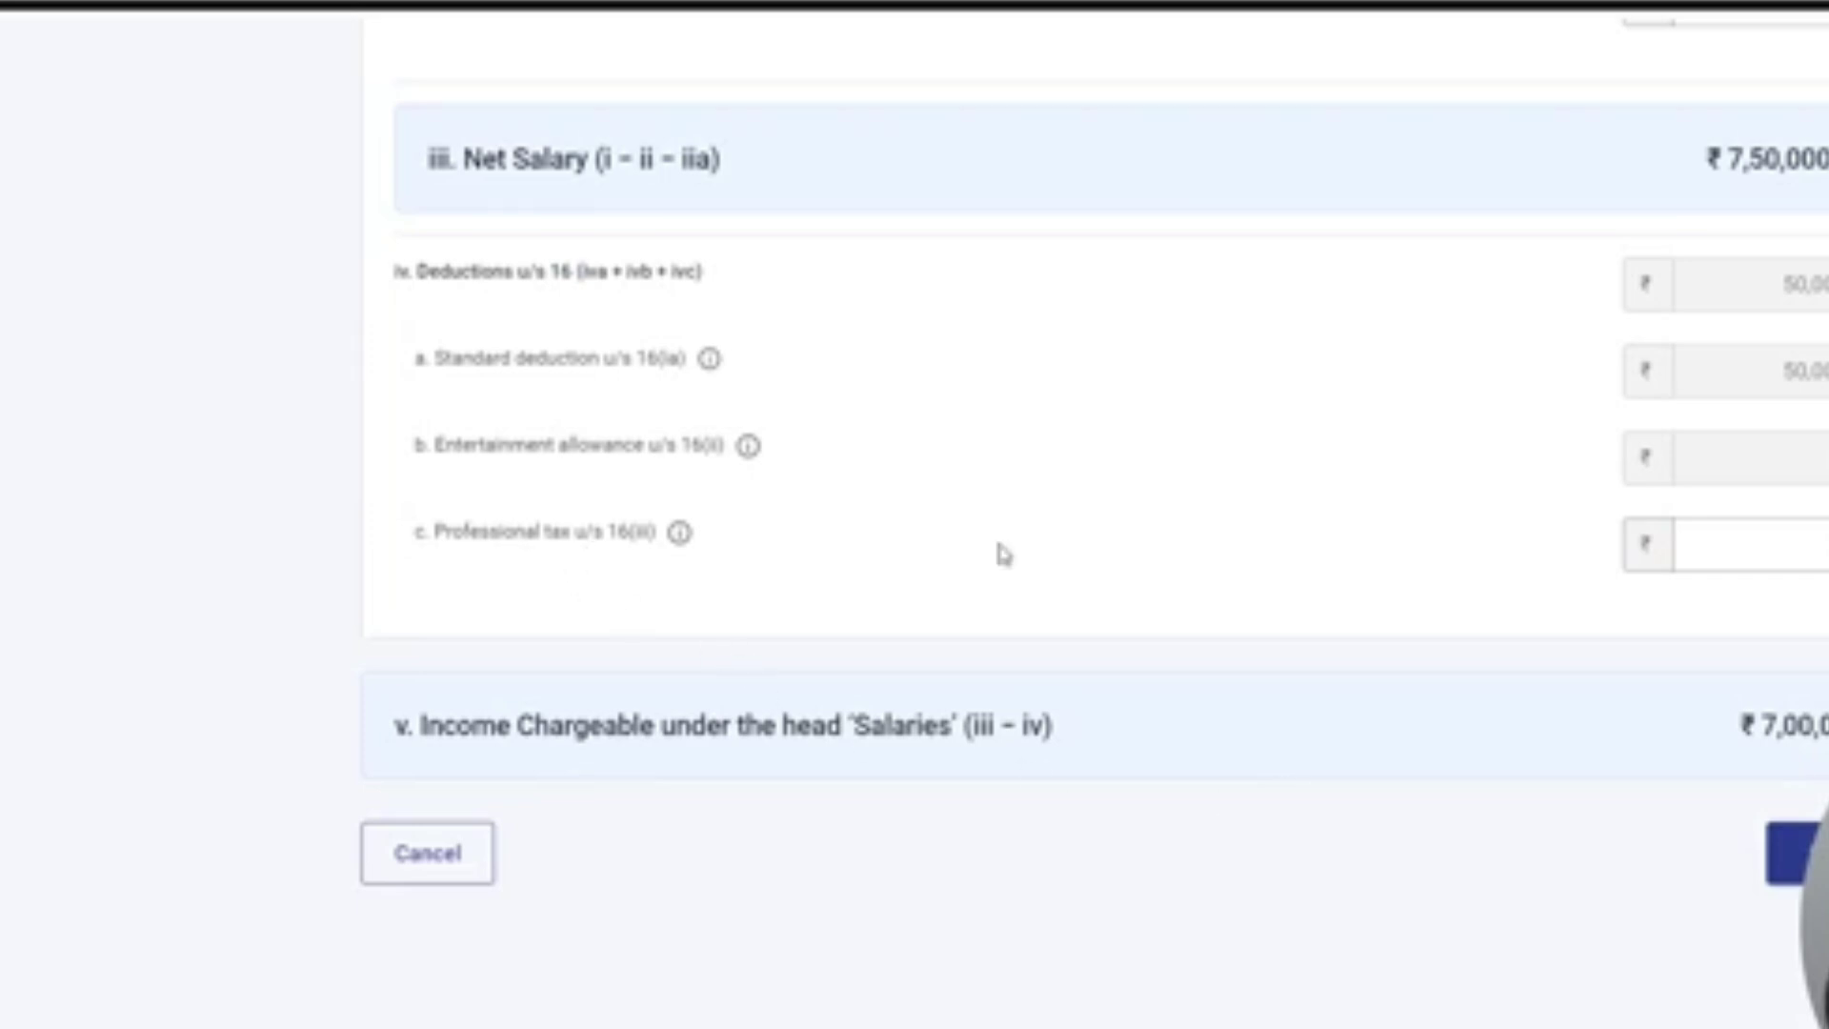
click(1749, 569)
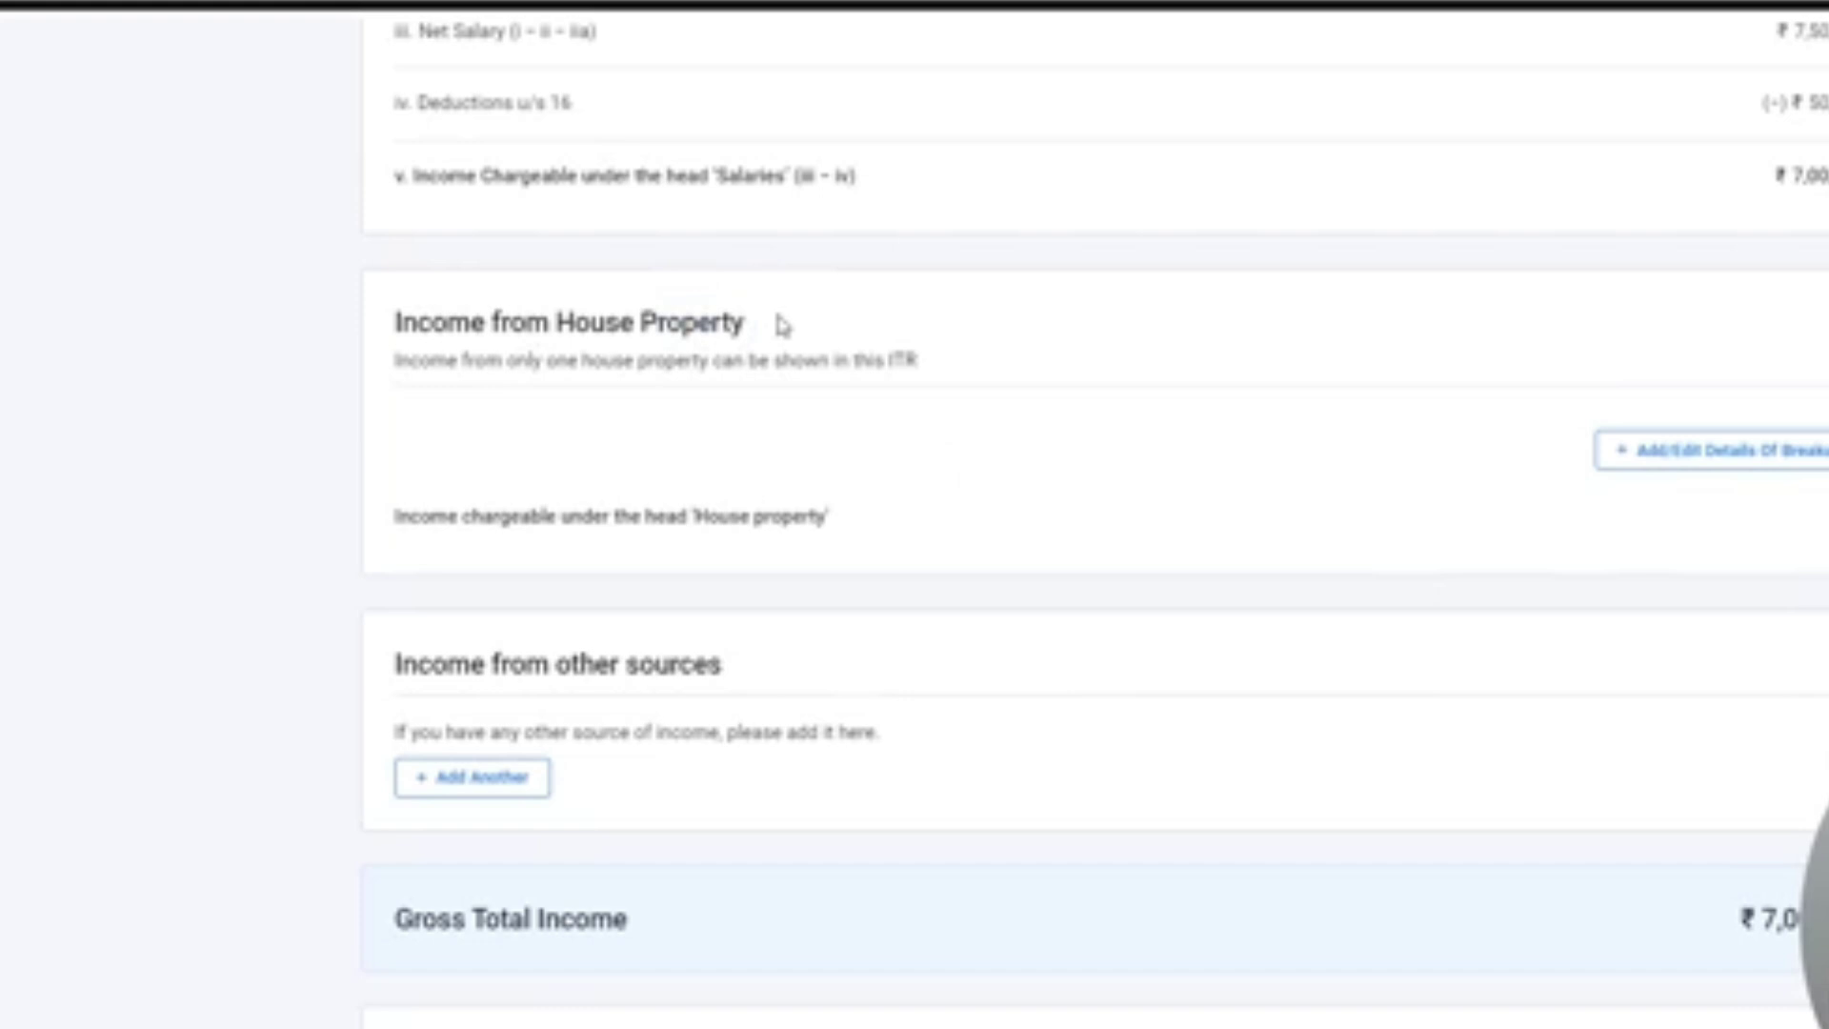
Start adding a house property, set its type to Self Occupied and check the interest payable on borrowed capital field
triple_click(781, 325)
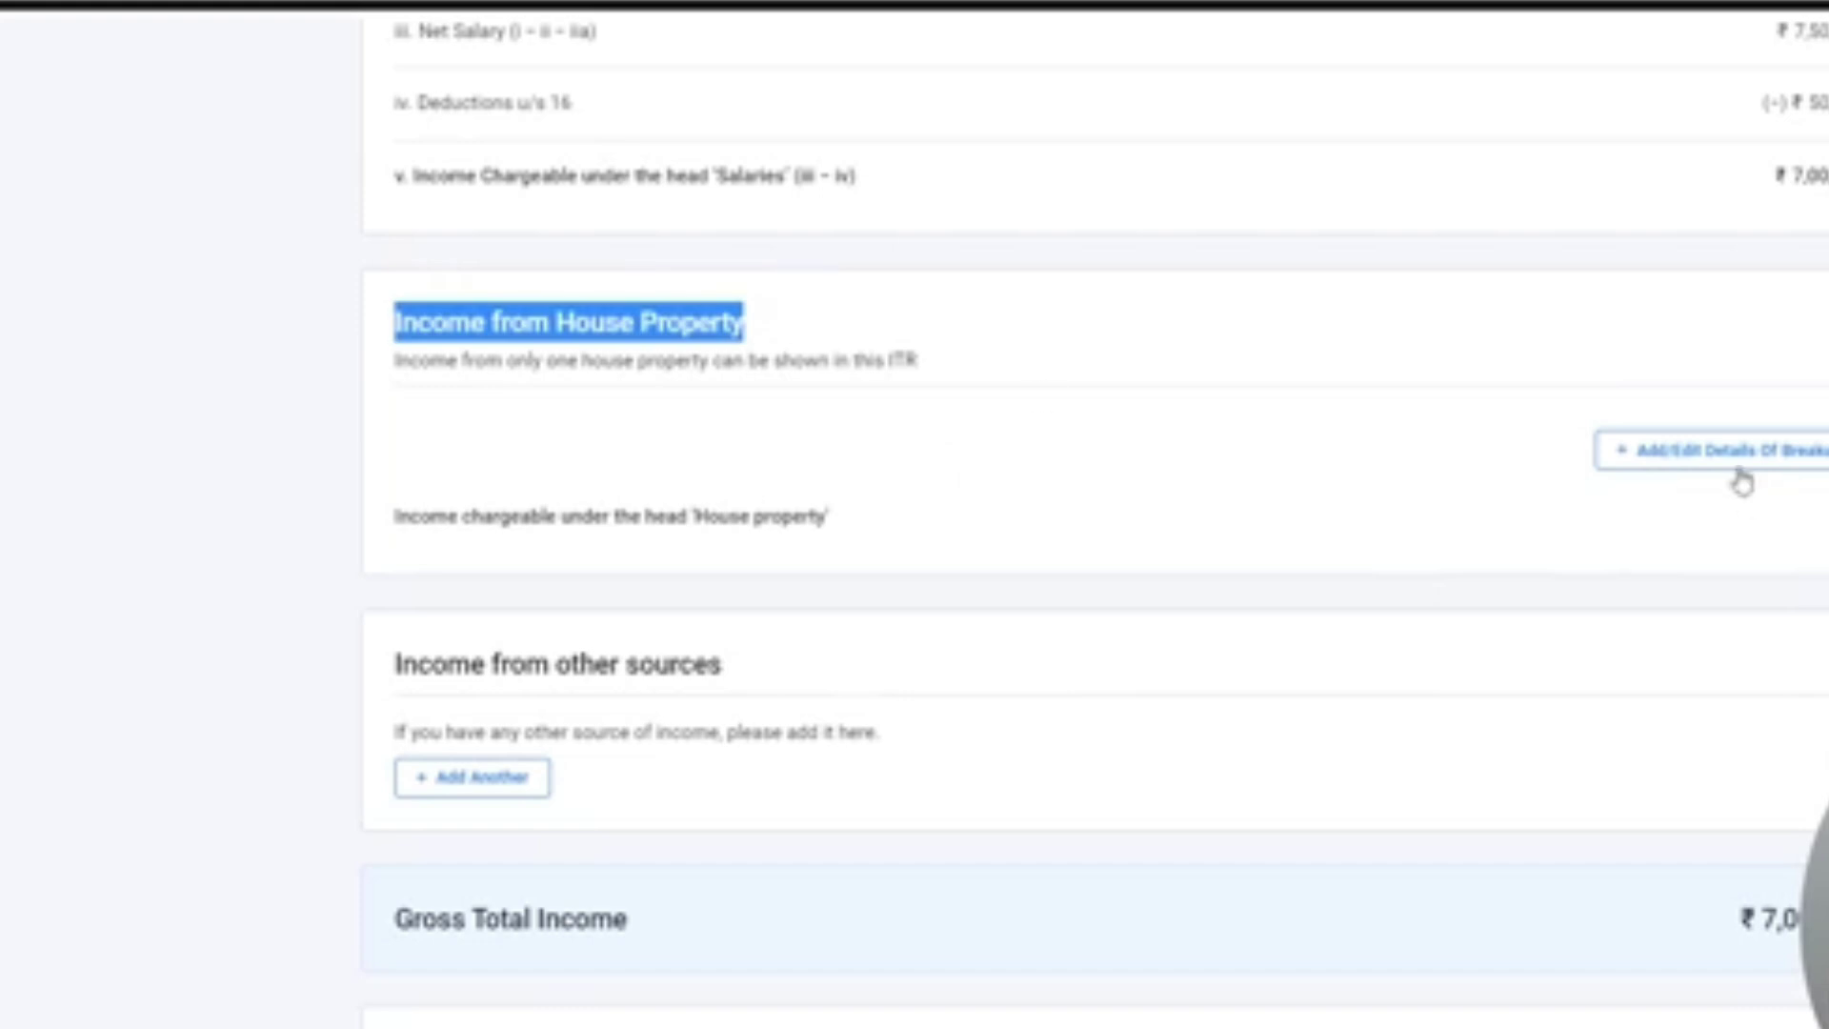
click(1729, 450)
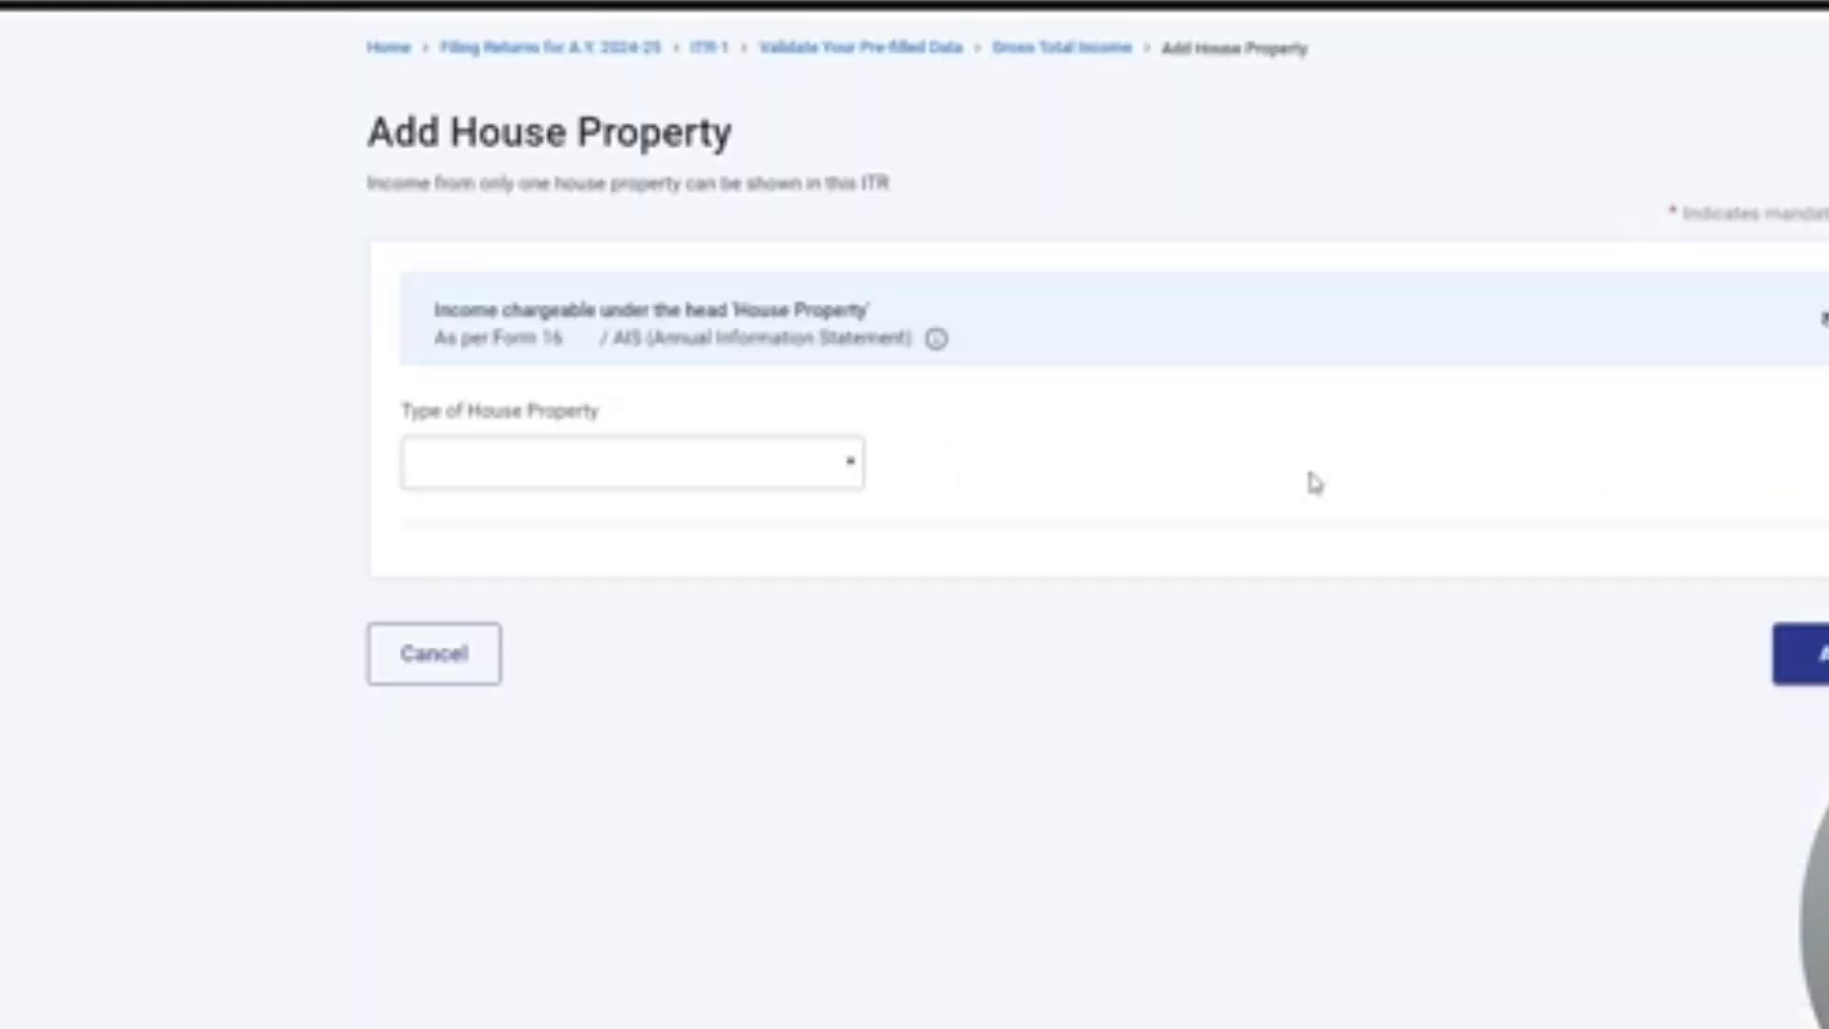
click(698, 464)
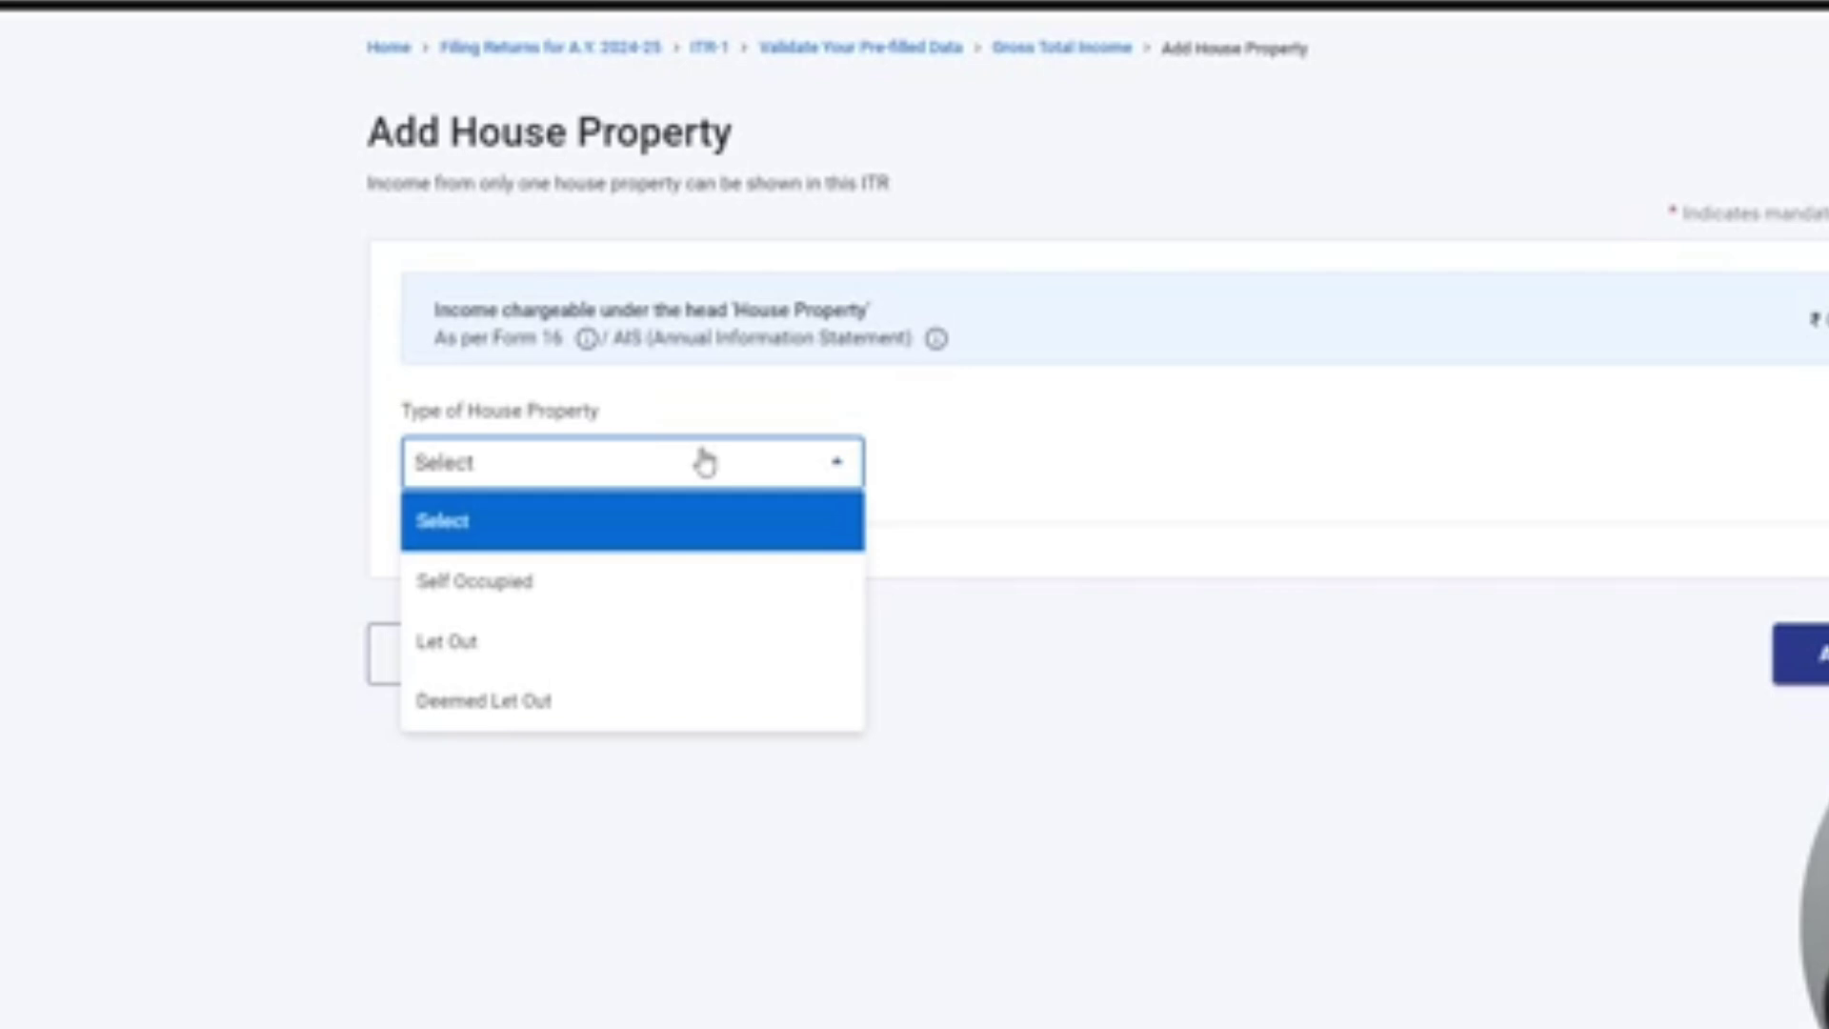
click(563, 603)
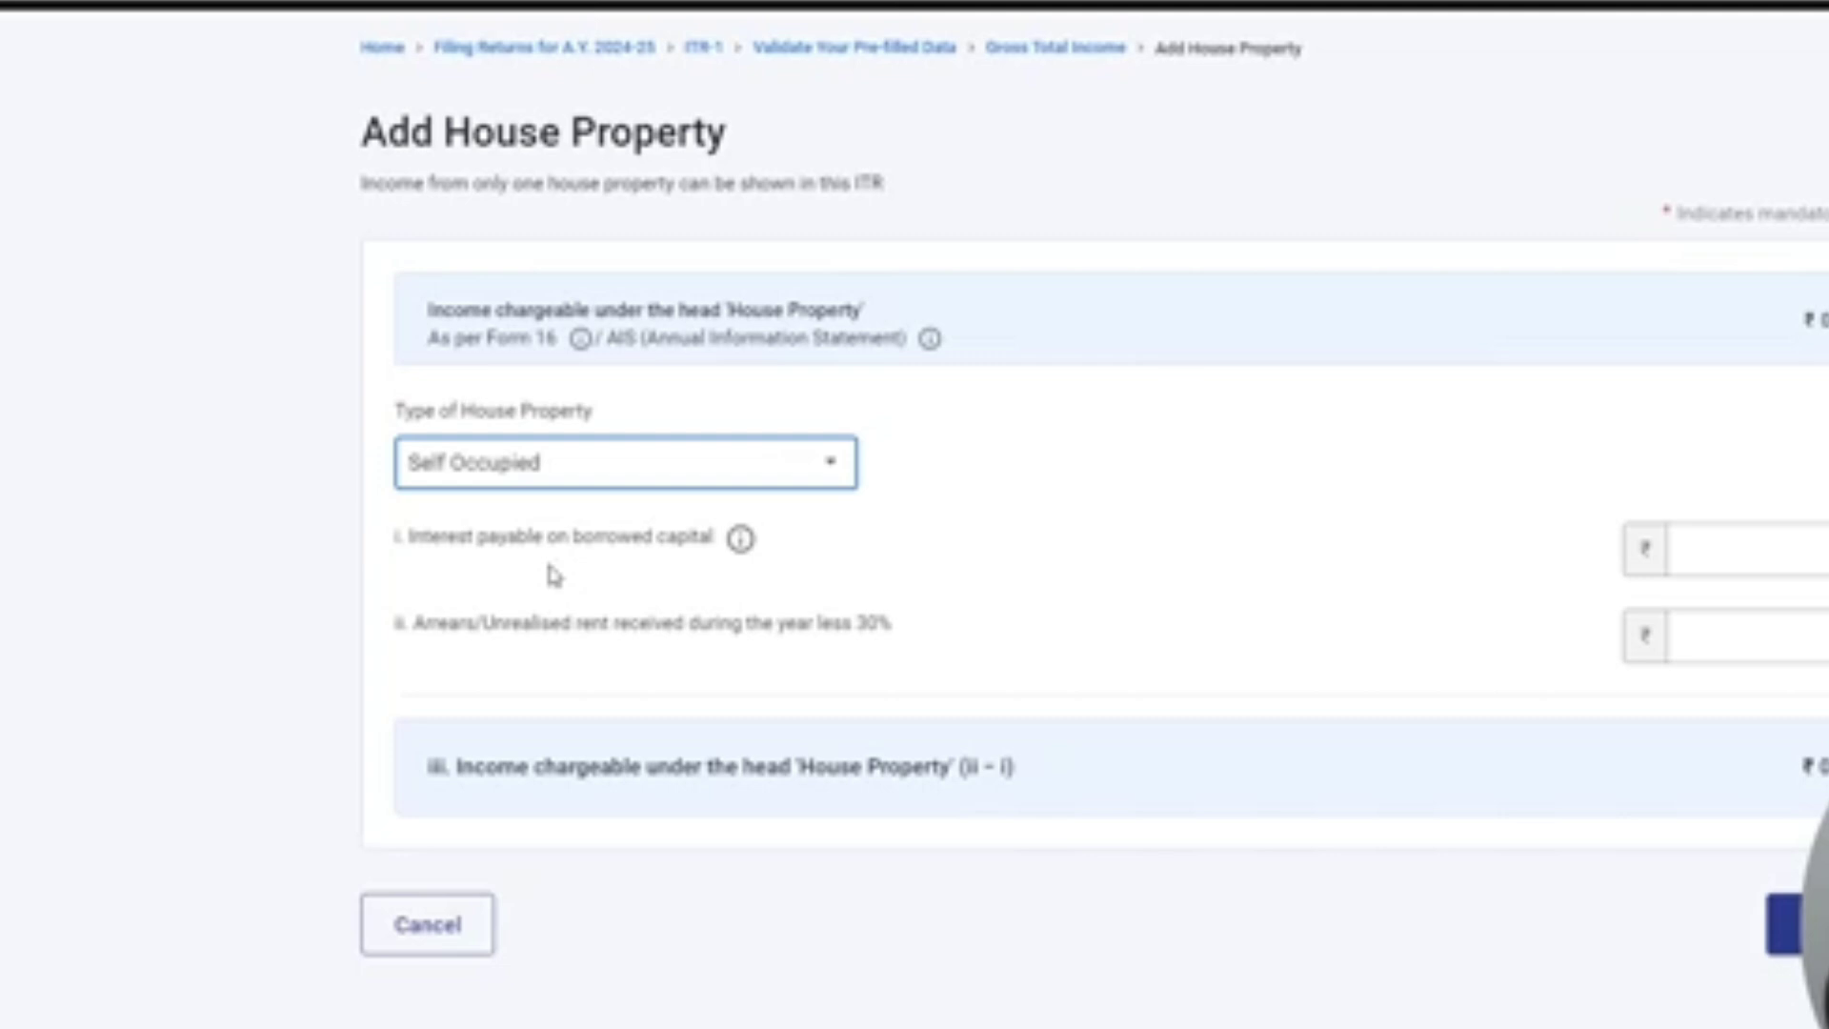
key(Tab)
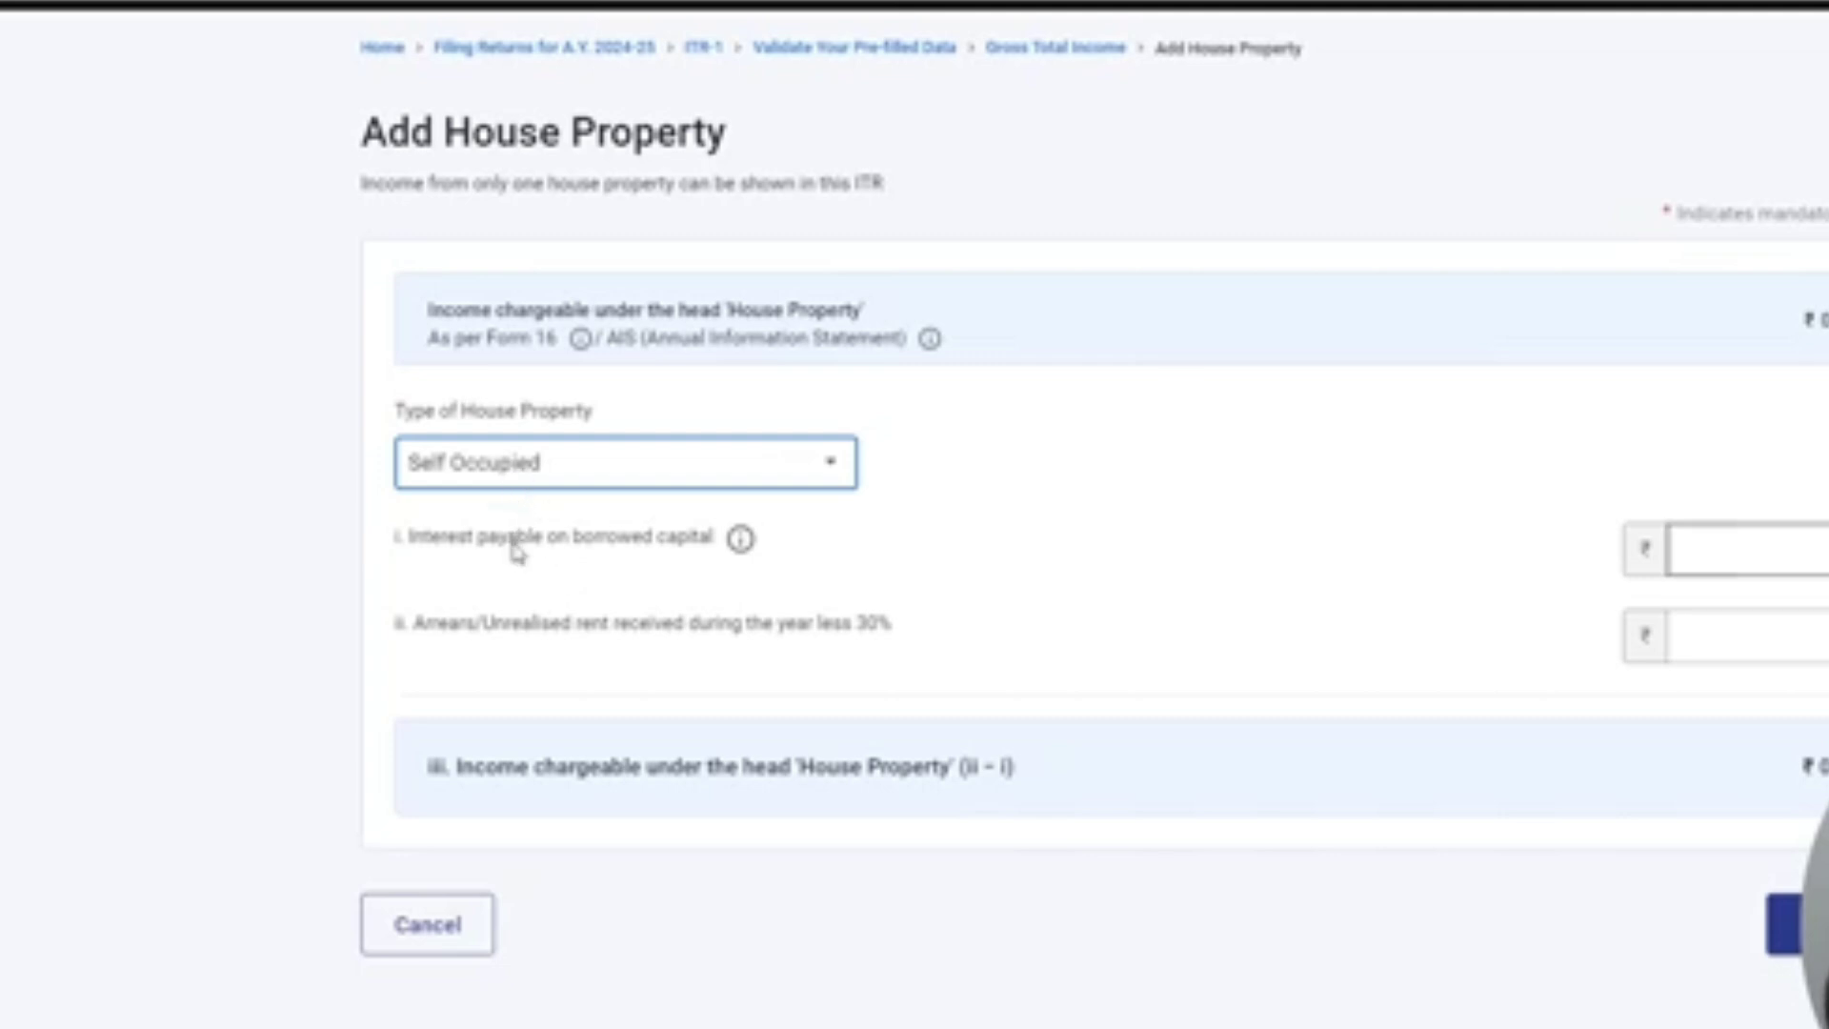
drag(406, 550, 646, 554)
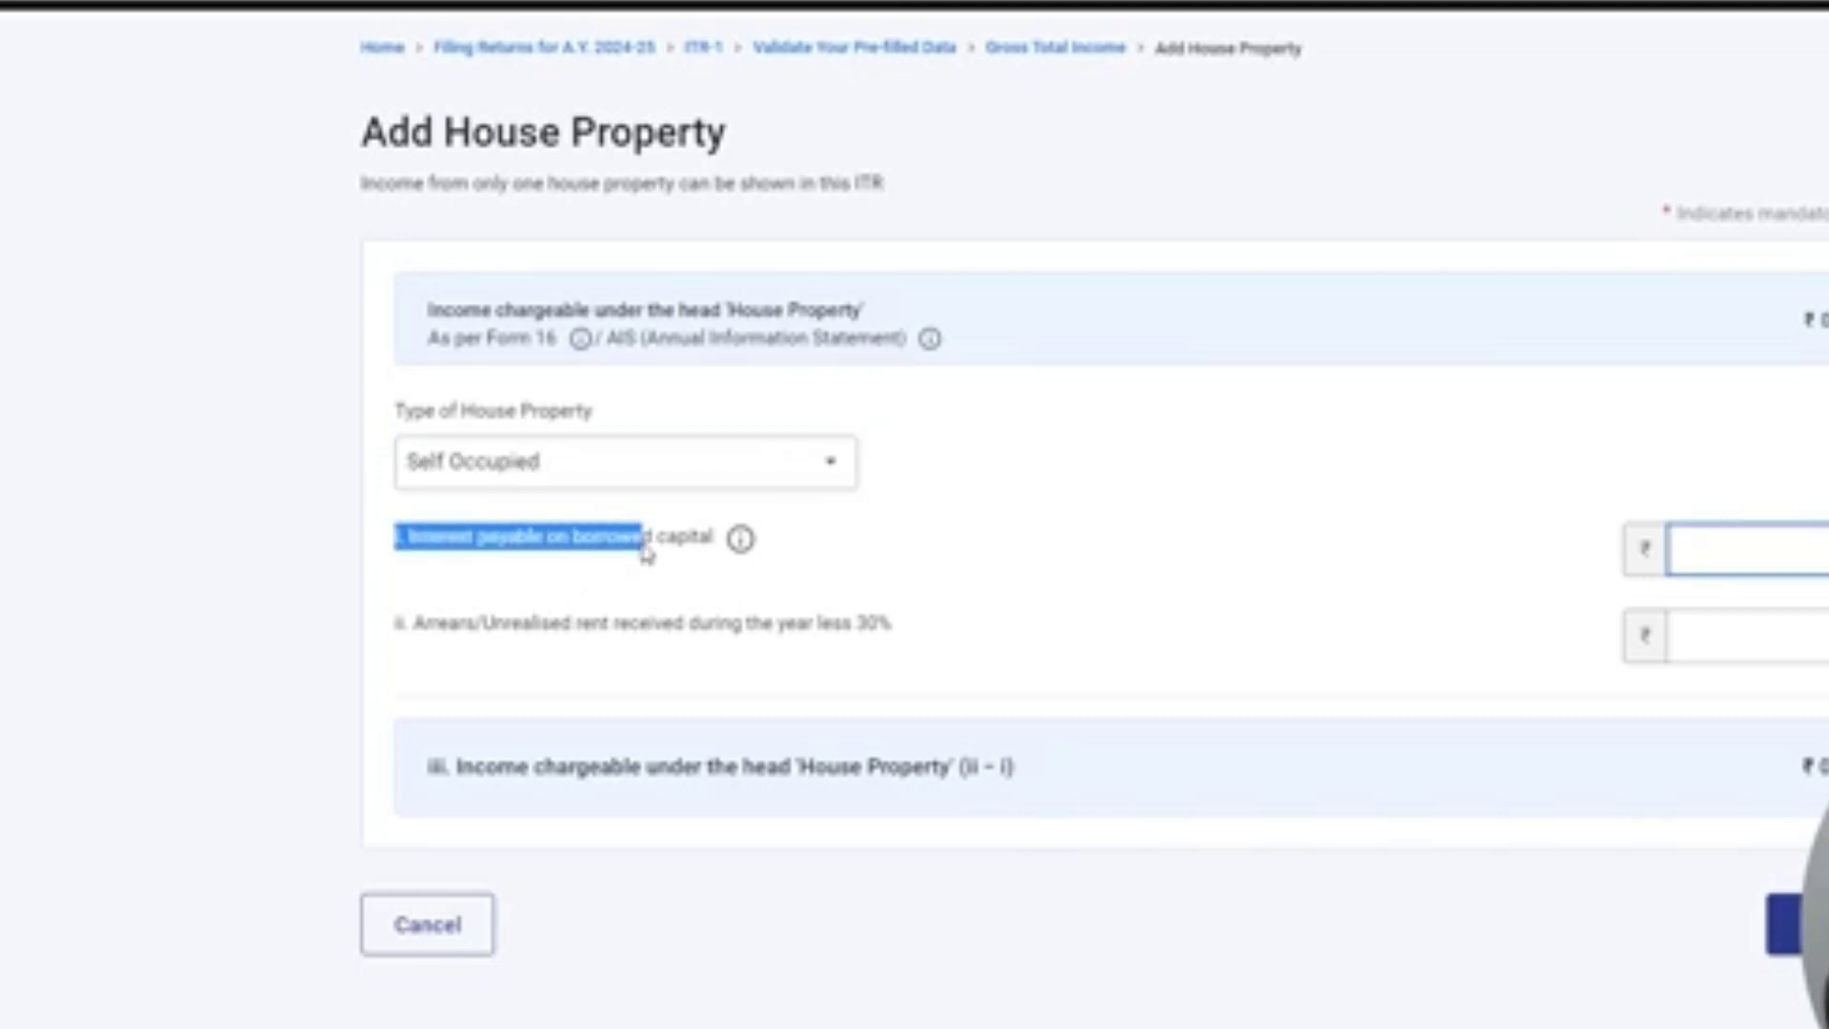
click(645, 554)
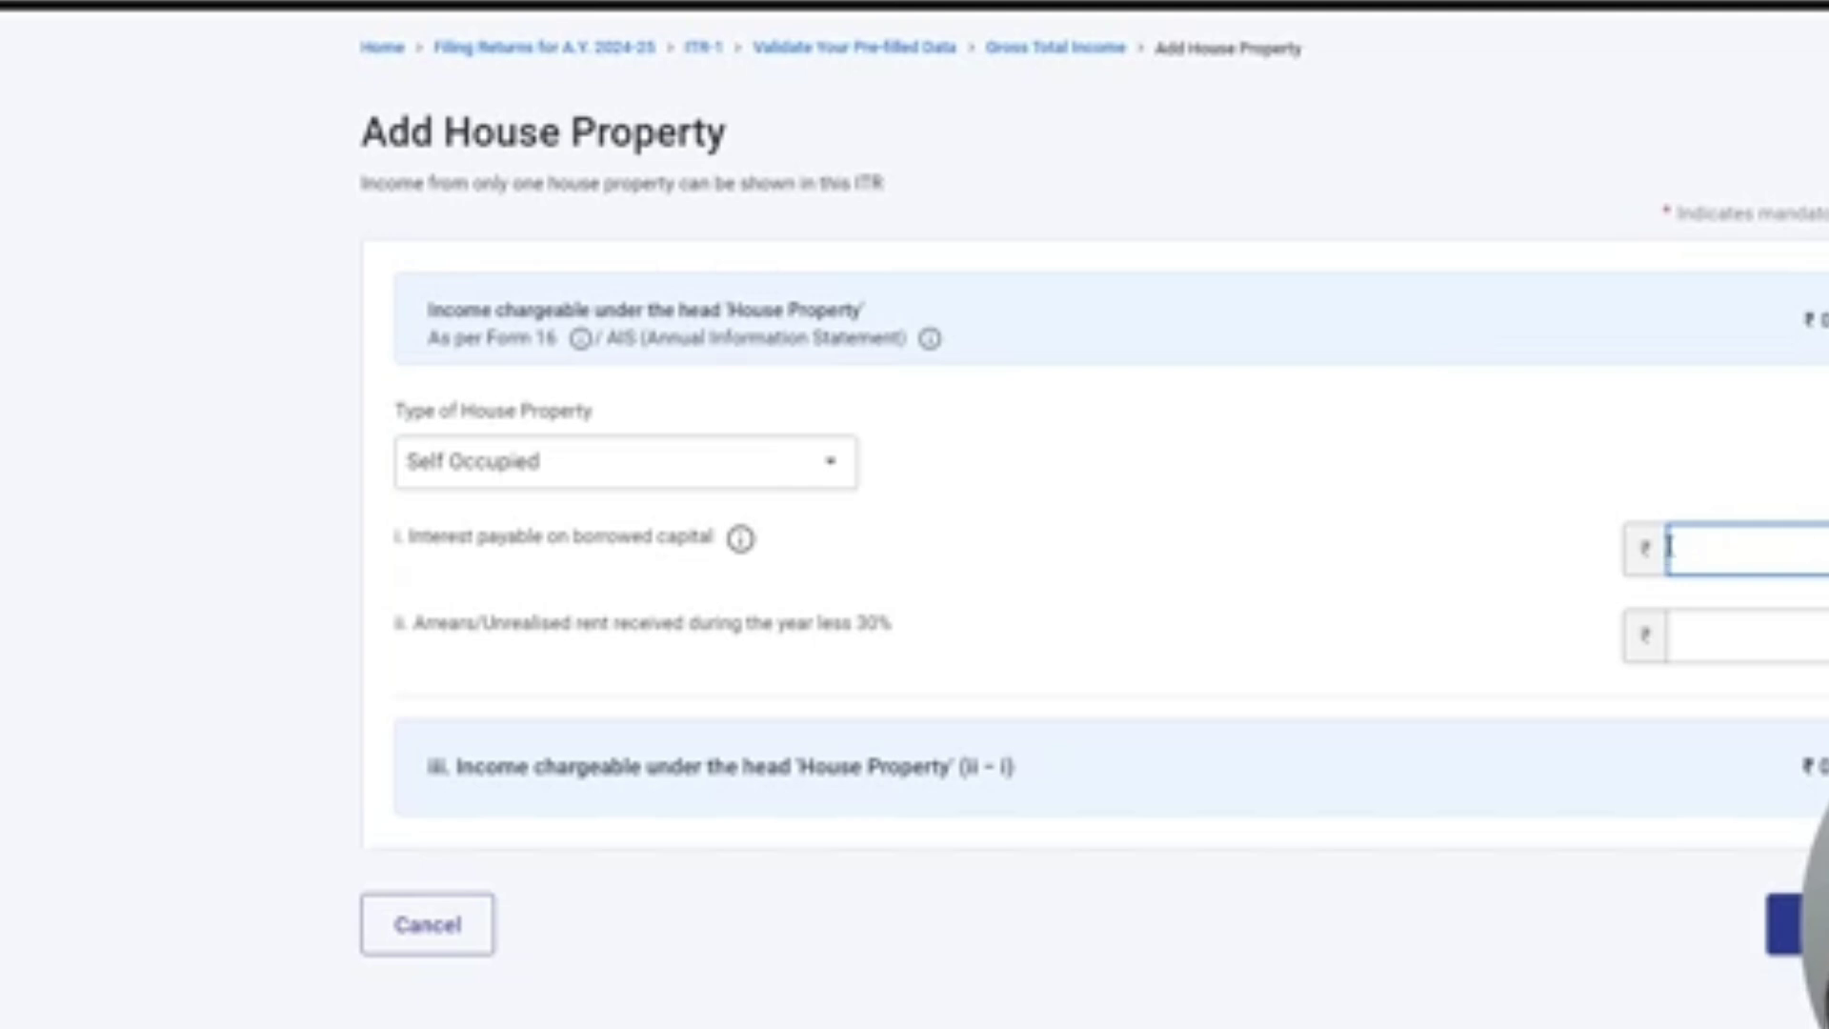
Switch the house property type to Let Out and review the rent, local tax and borrowed capital interest fields
click(805, 465)
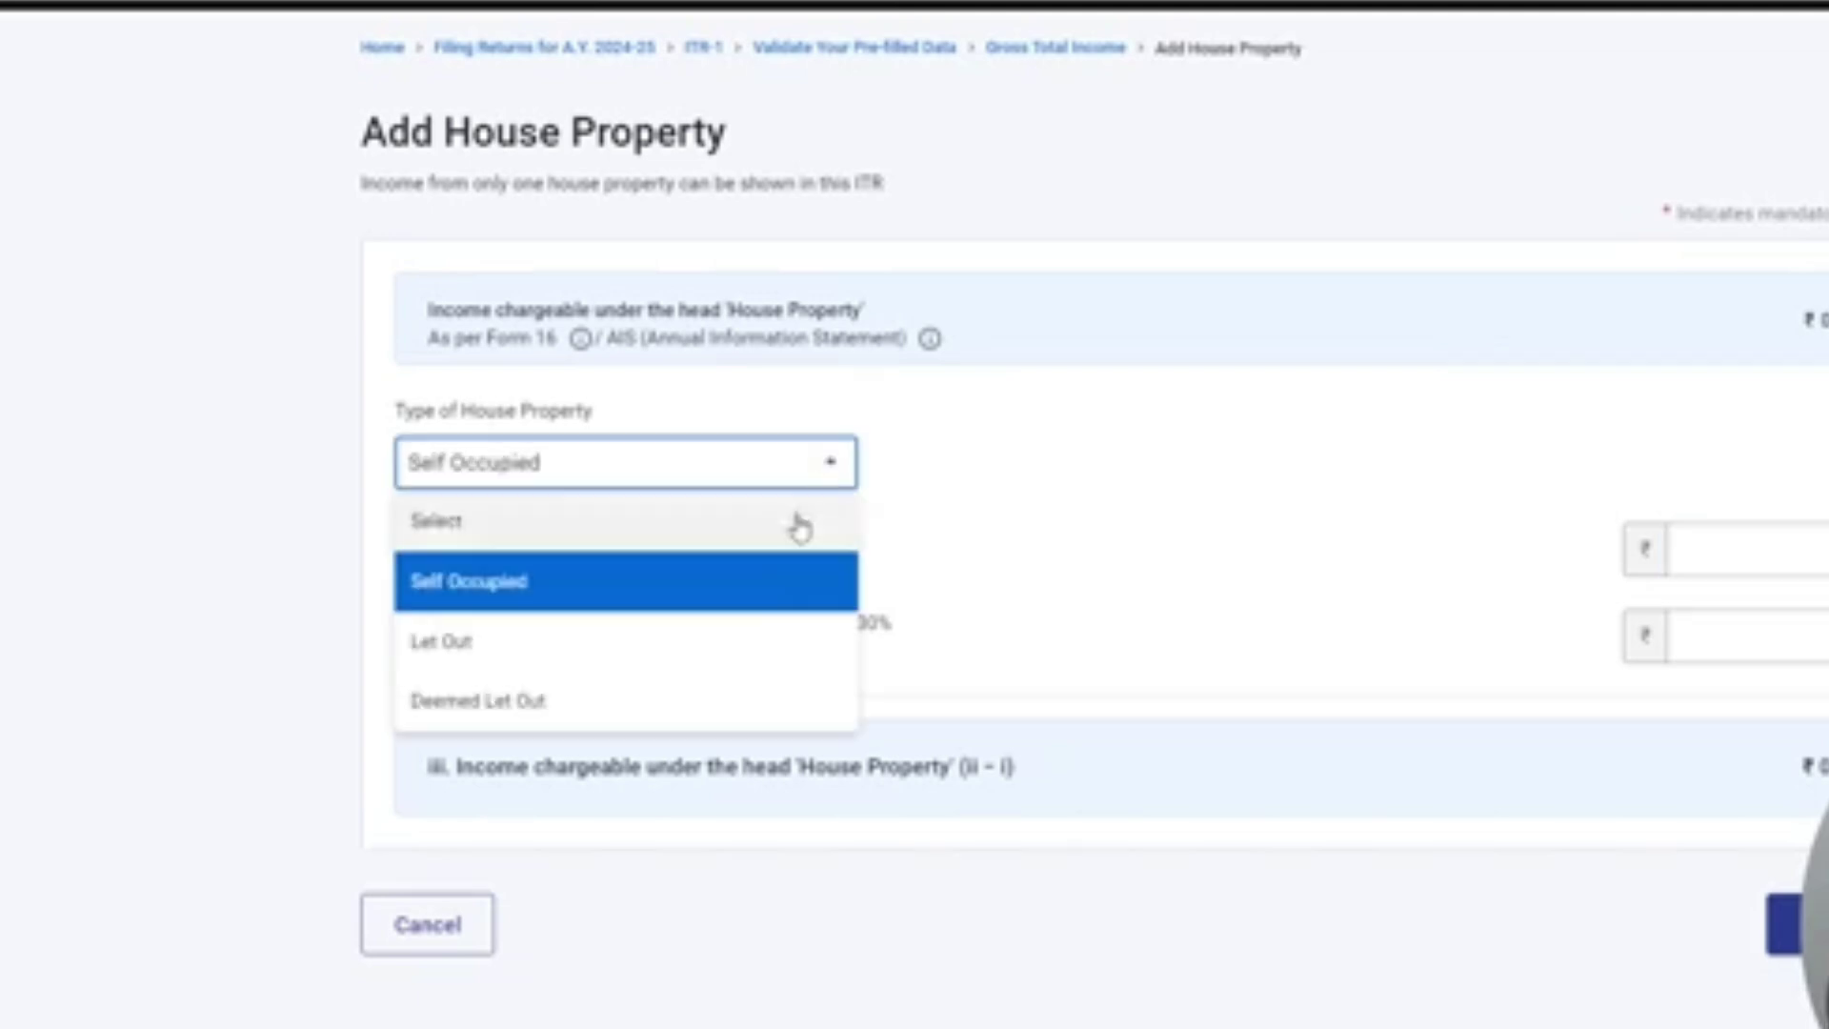
click(676, 649)
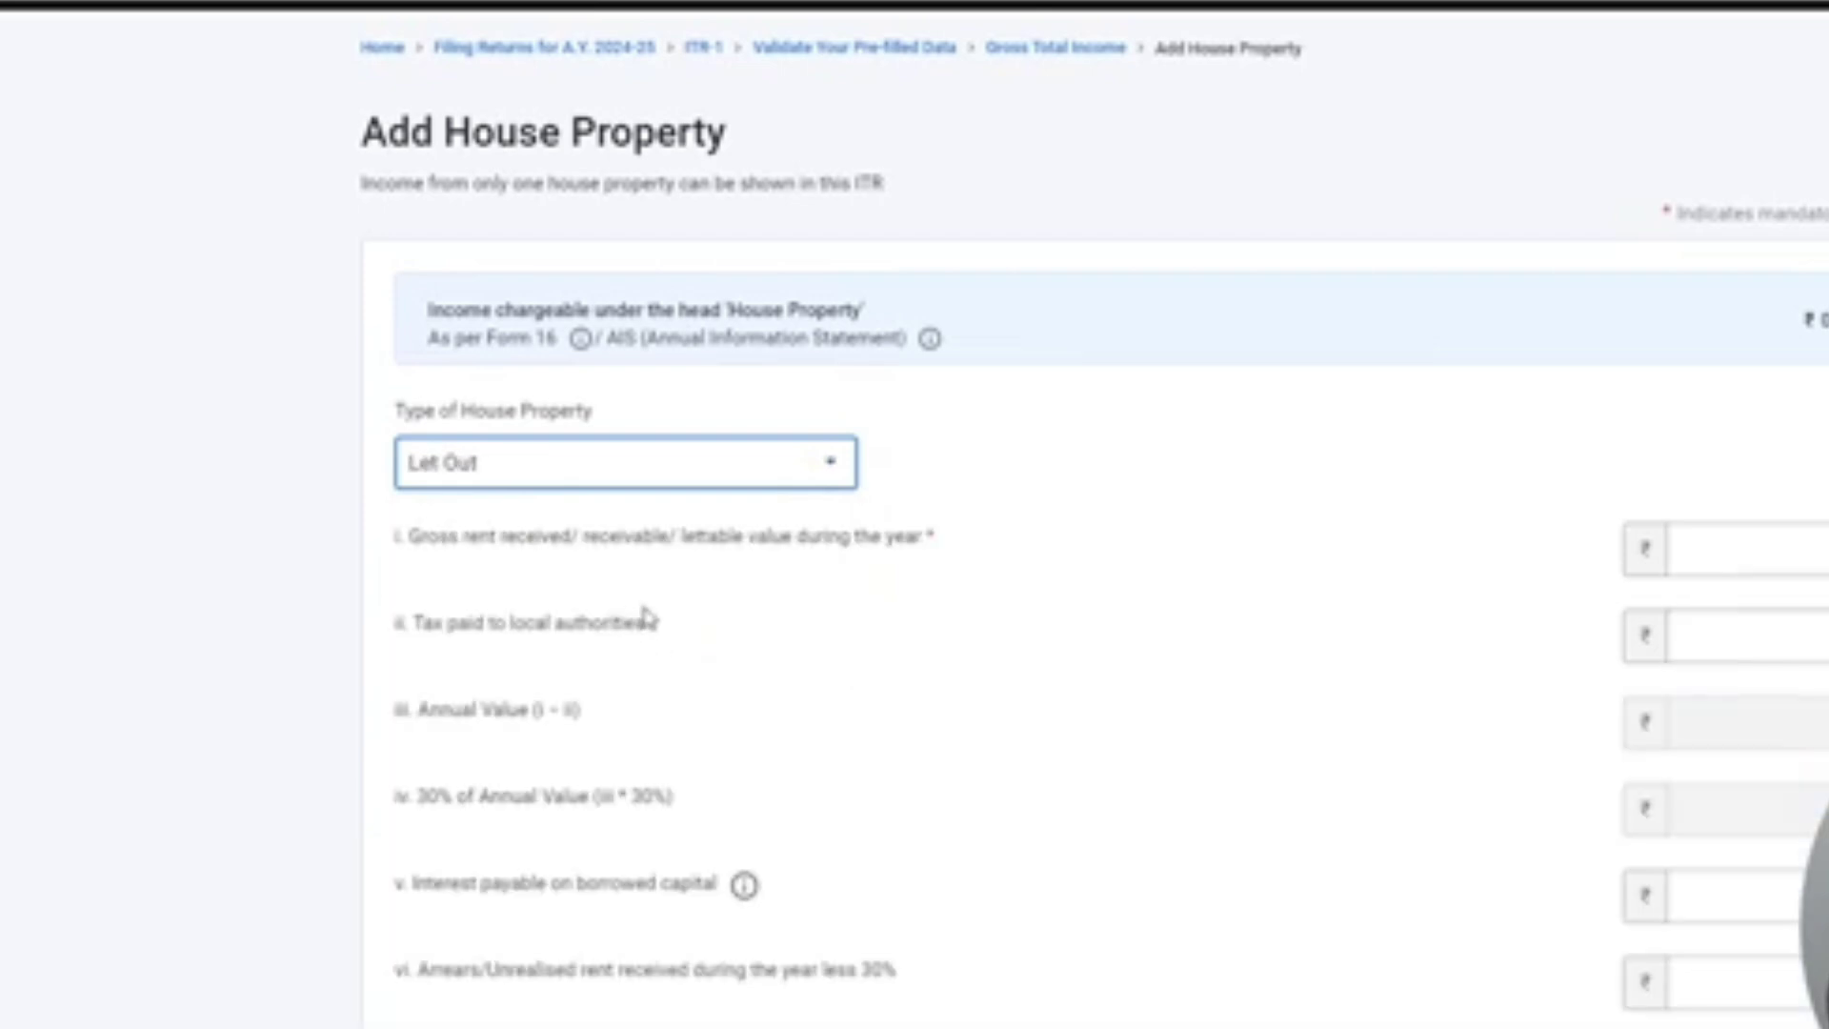
scroll(657, 612, down, 3)
click(570, 295)
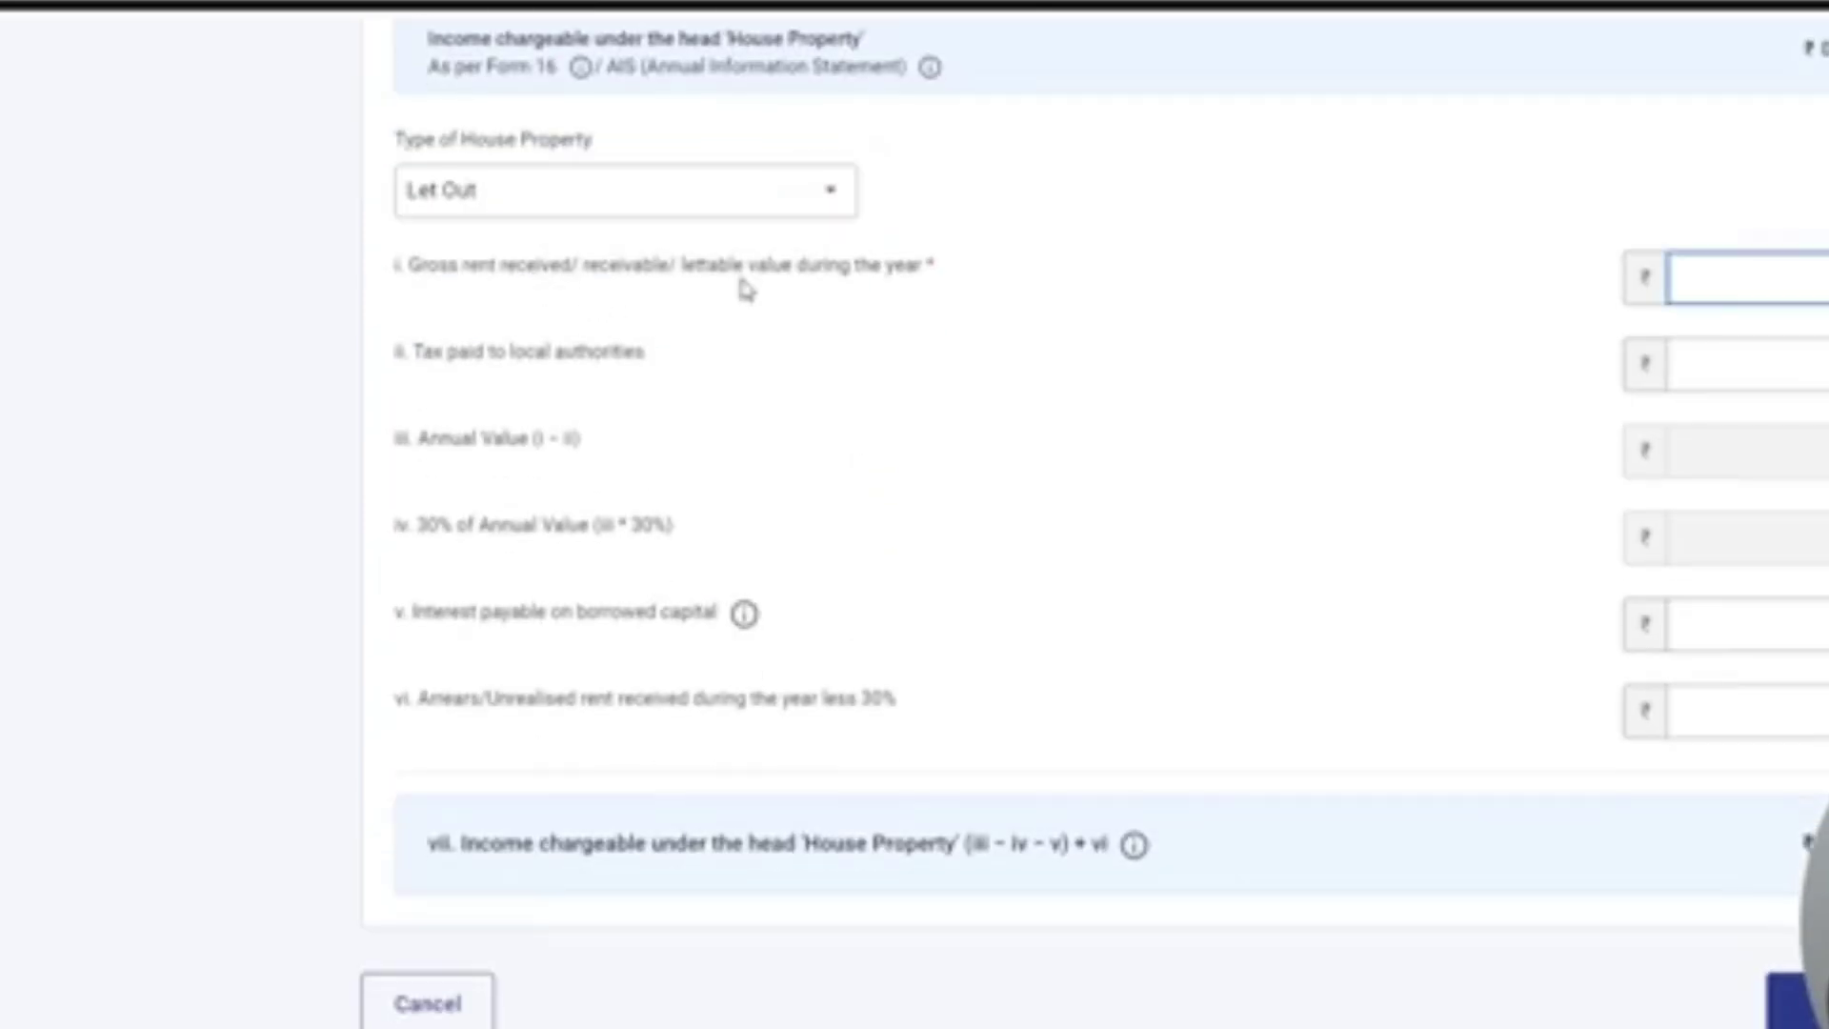
triple_click(502, 354)
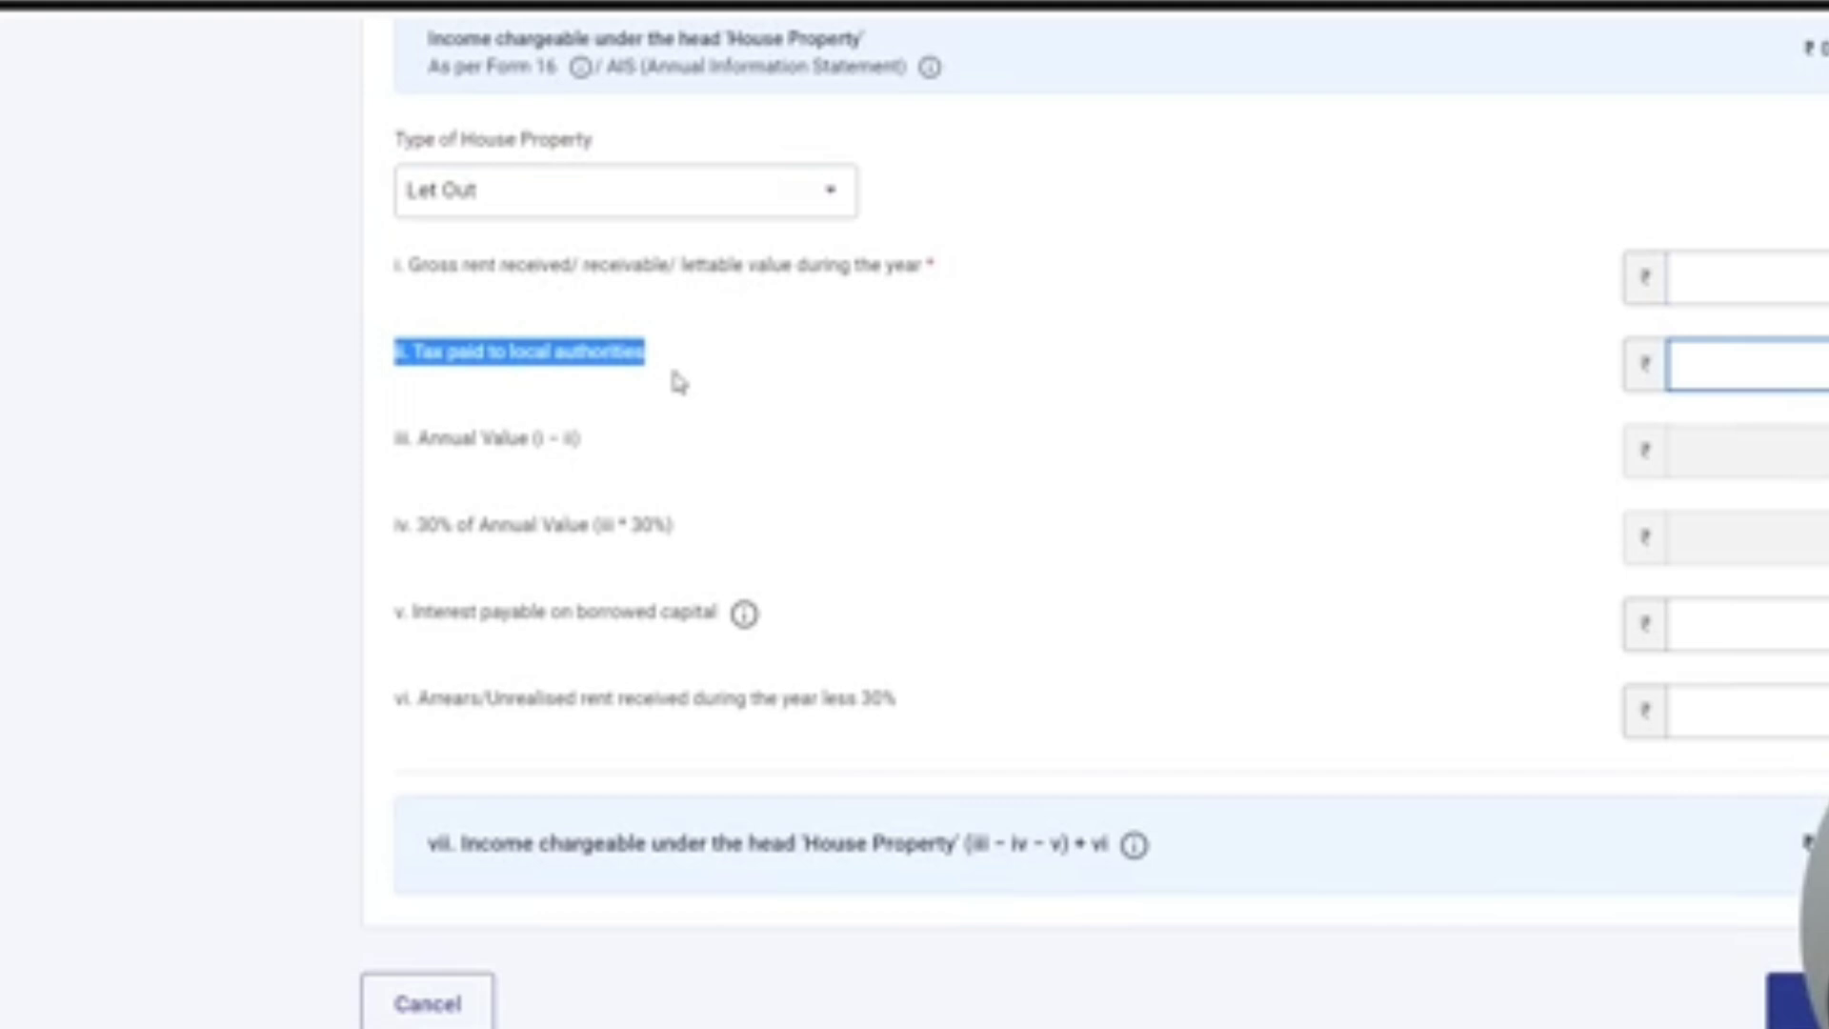
click(674, 379)
click(523, 633)
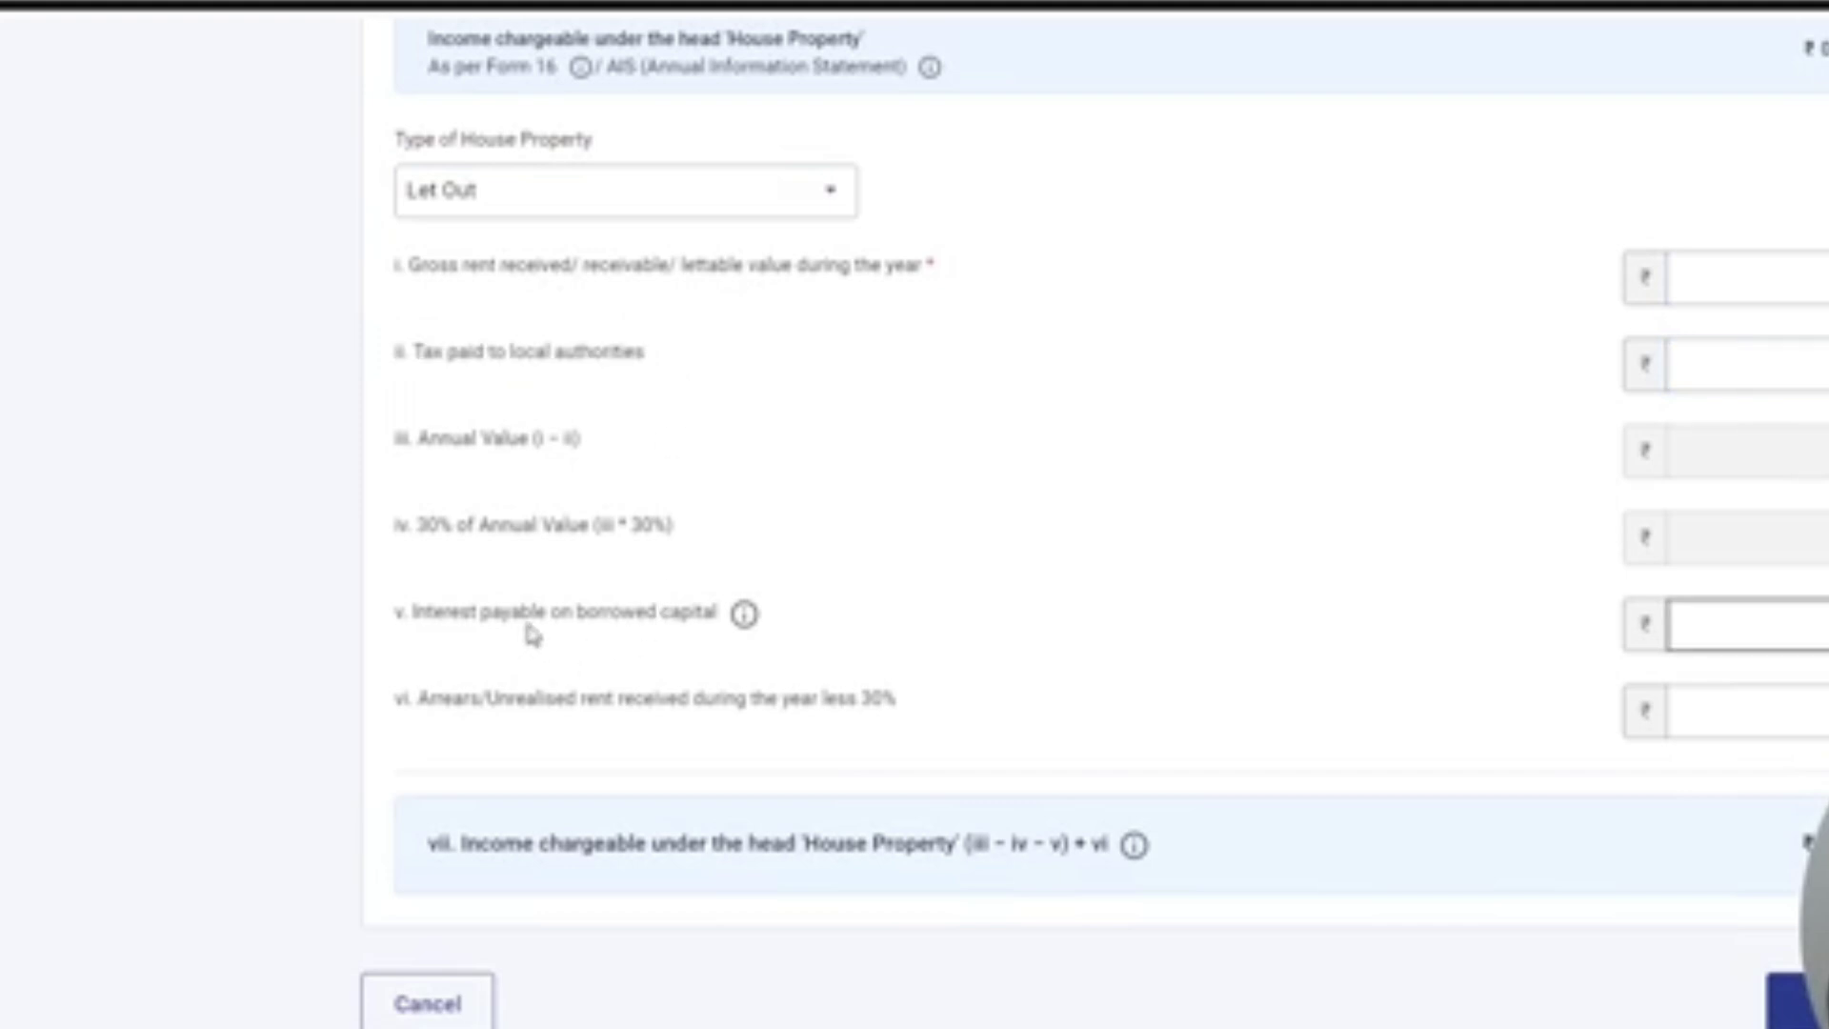
click(906, 613)
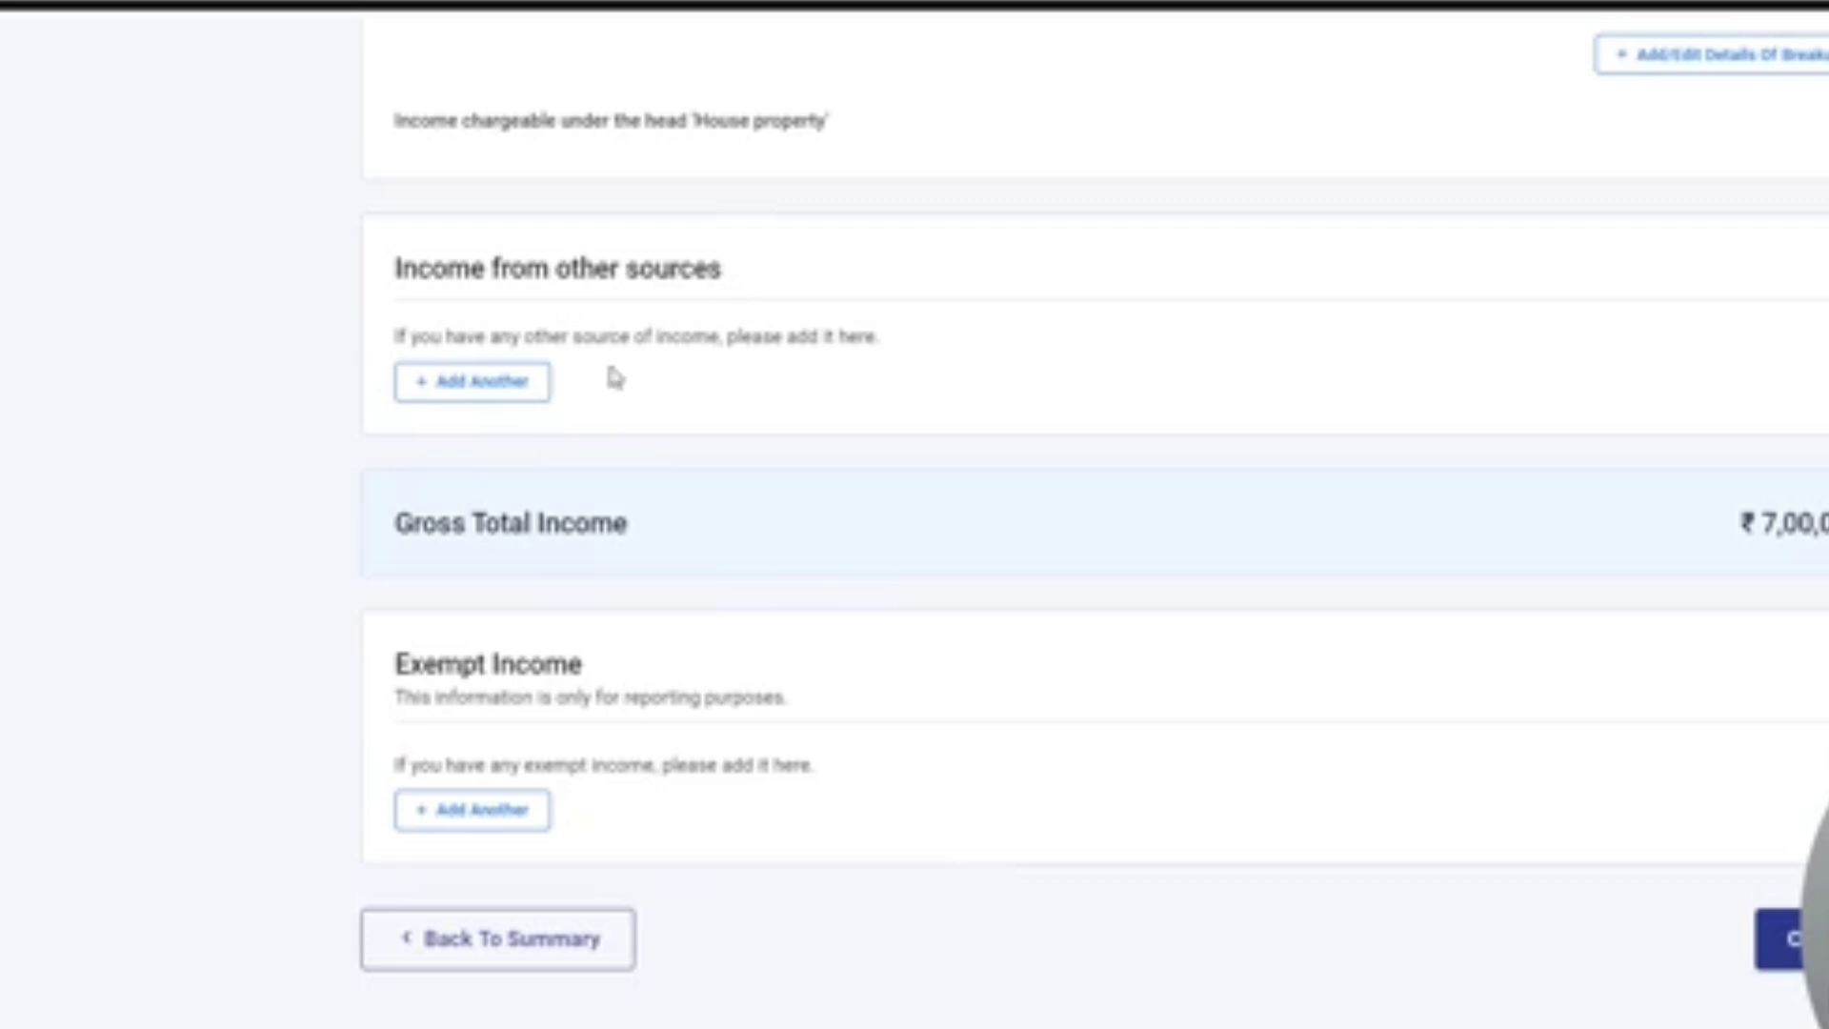
Open the income from other sources questions, review them and answer Yes to Any other without entering an amount or description
click(515, 391)
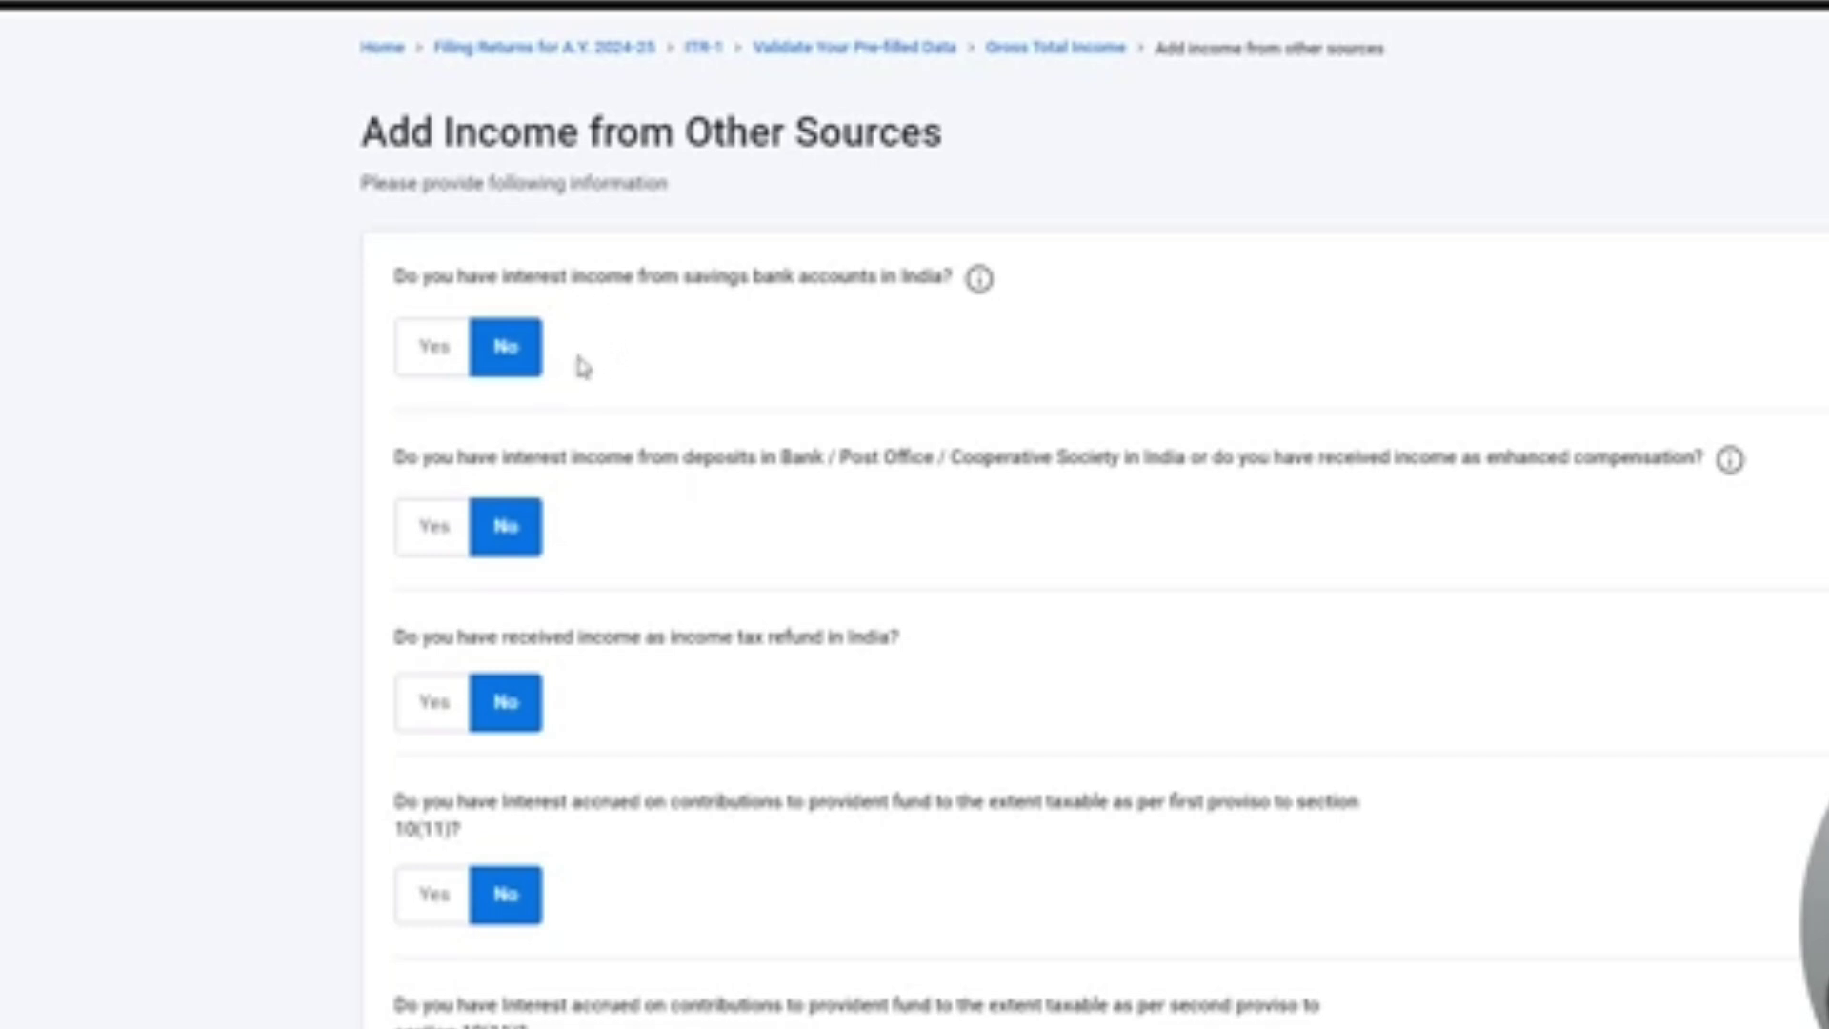
scroll(667, 488, down, 3)
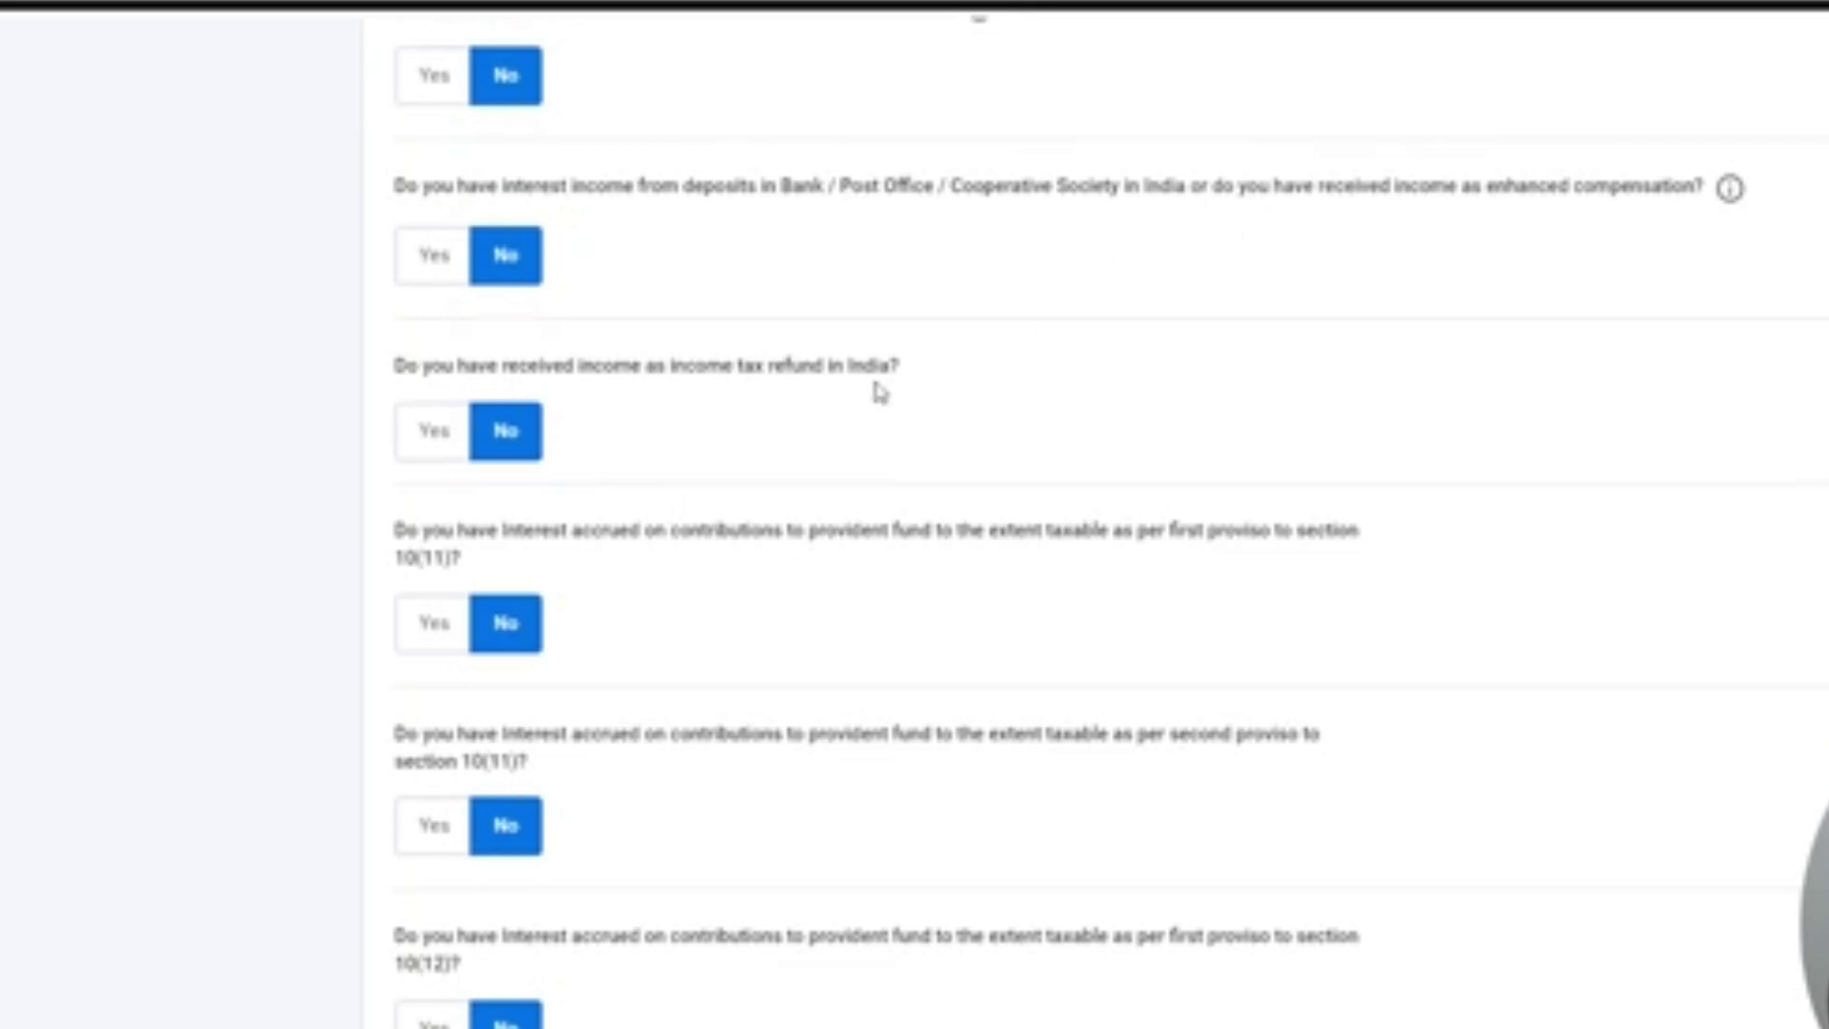
scroll(755, 387, down, 3)
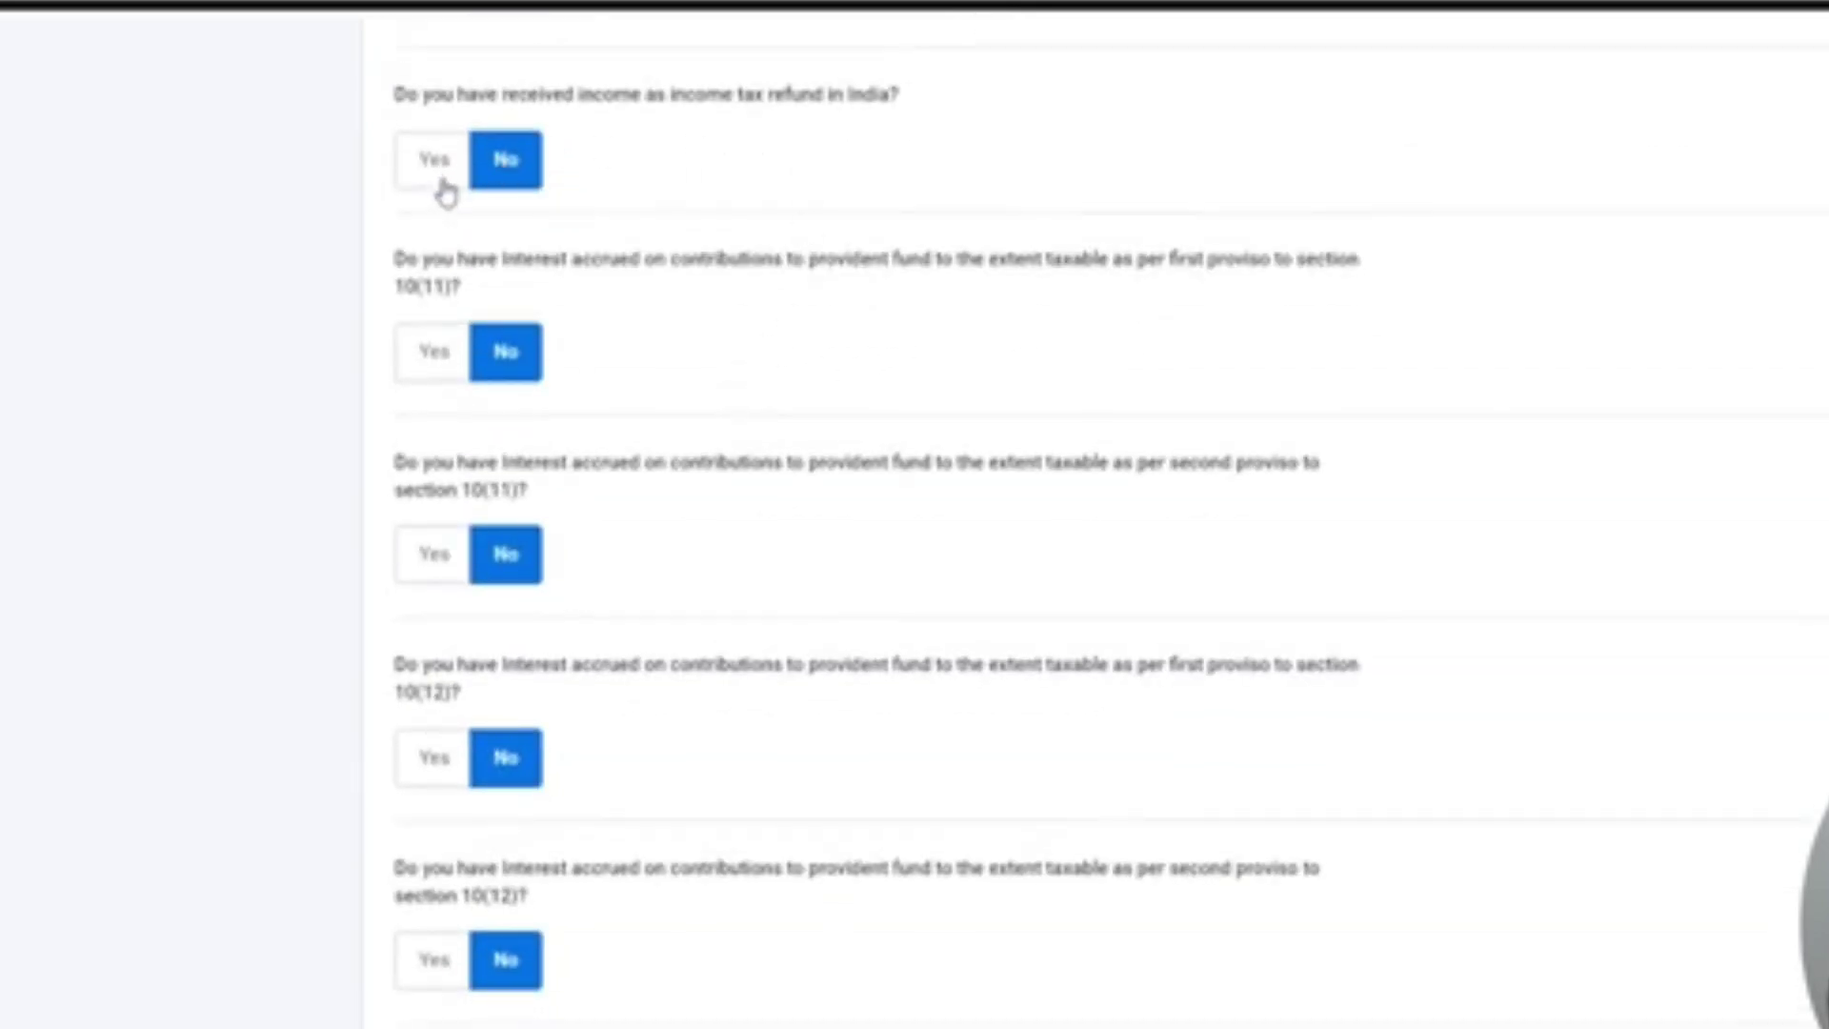
scroll(772, 356, down, 8)
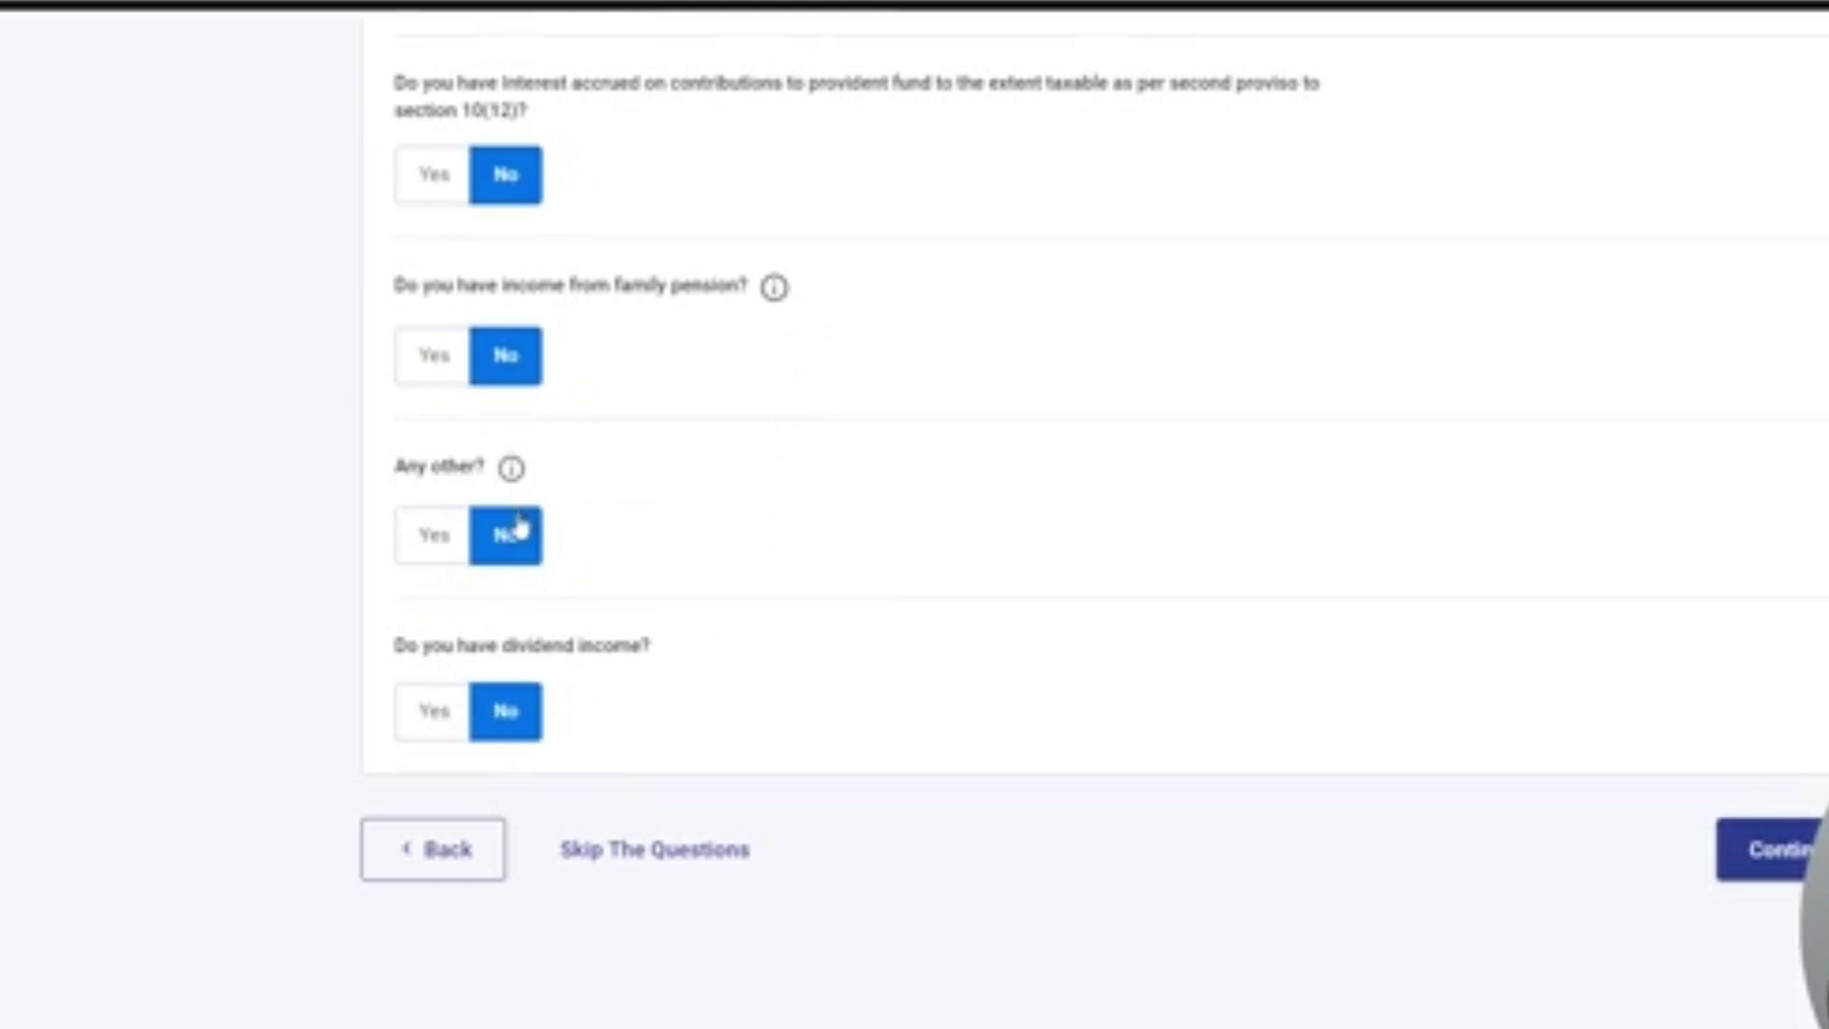
click(434, 536)
click(467, 607)
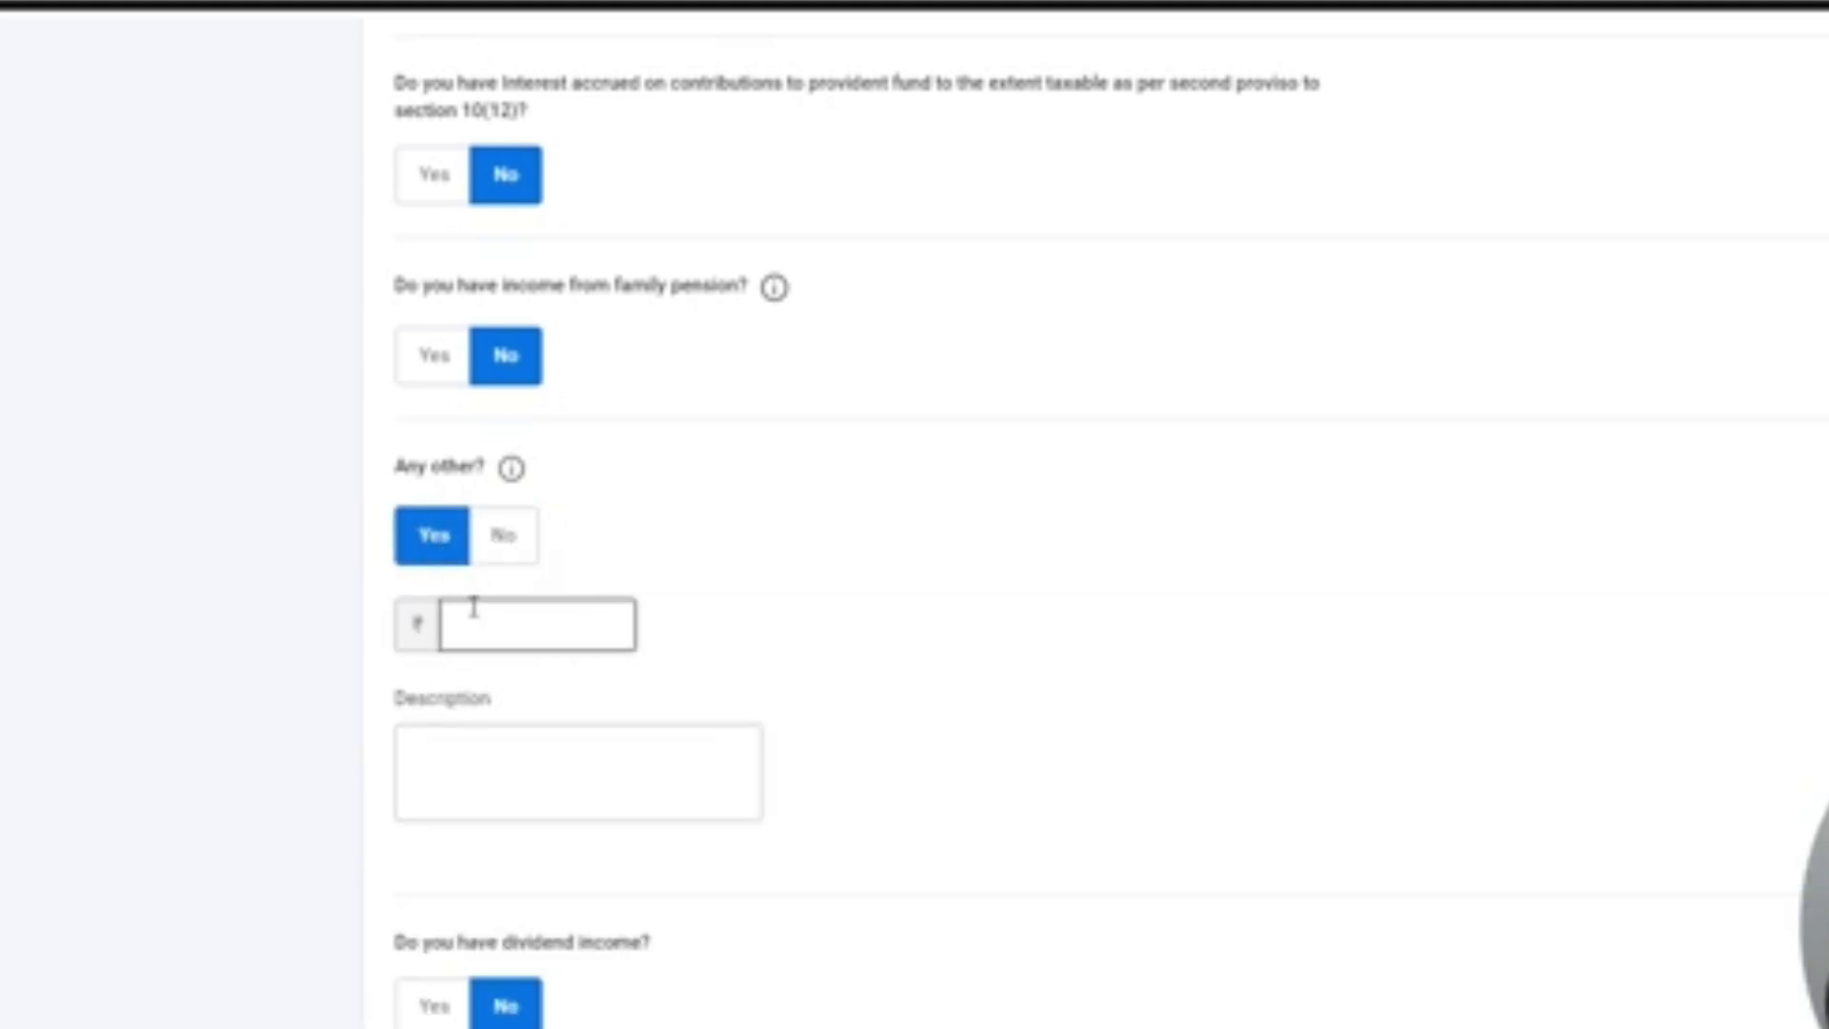
click(531, 775)
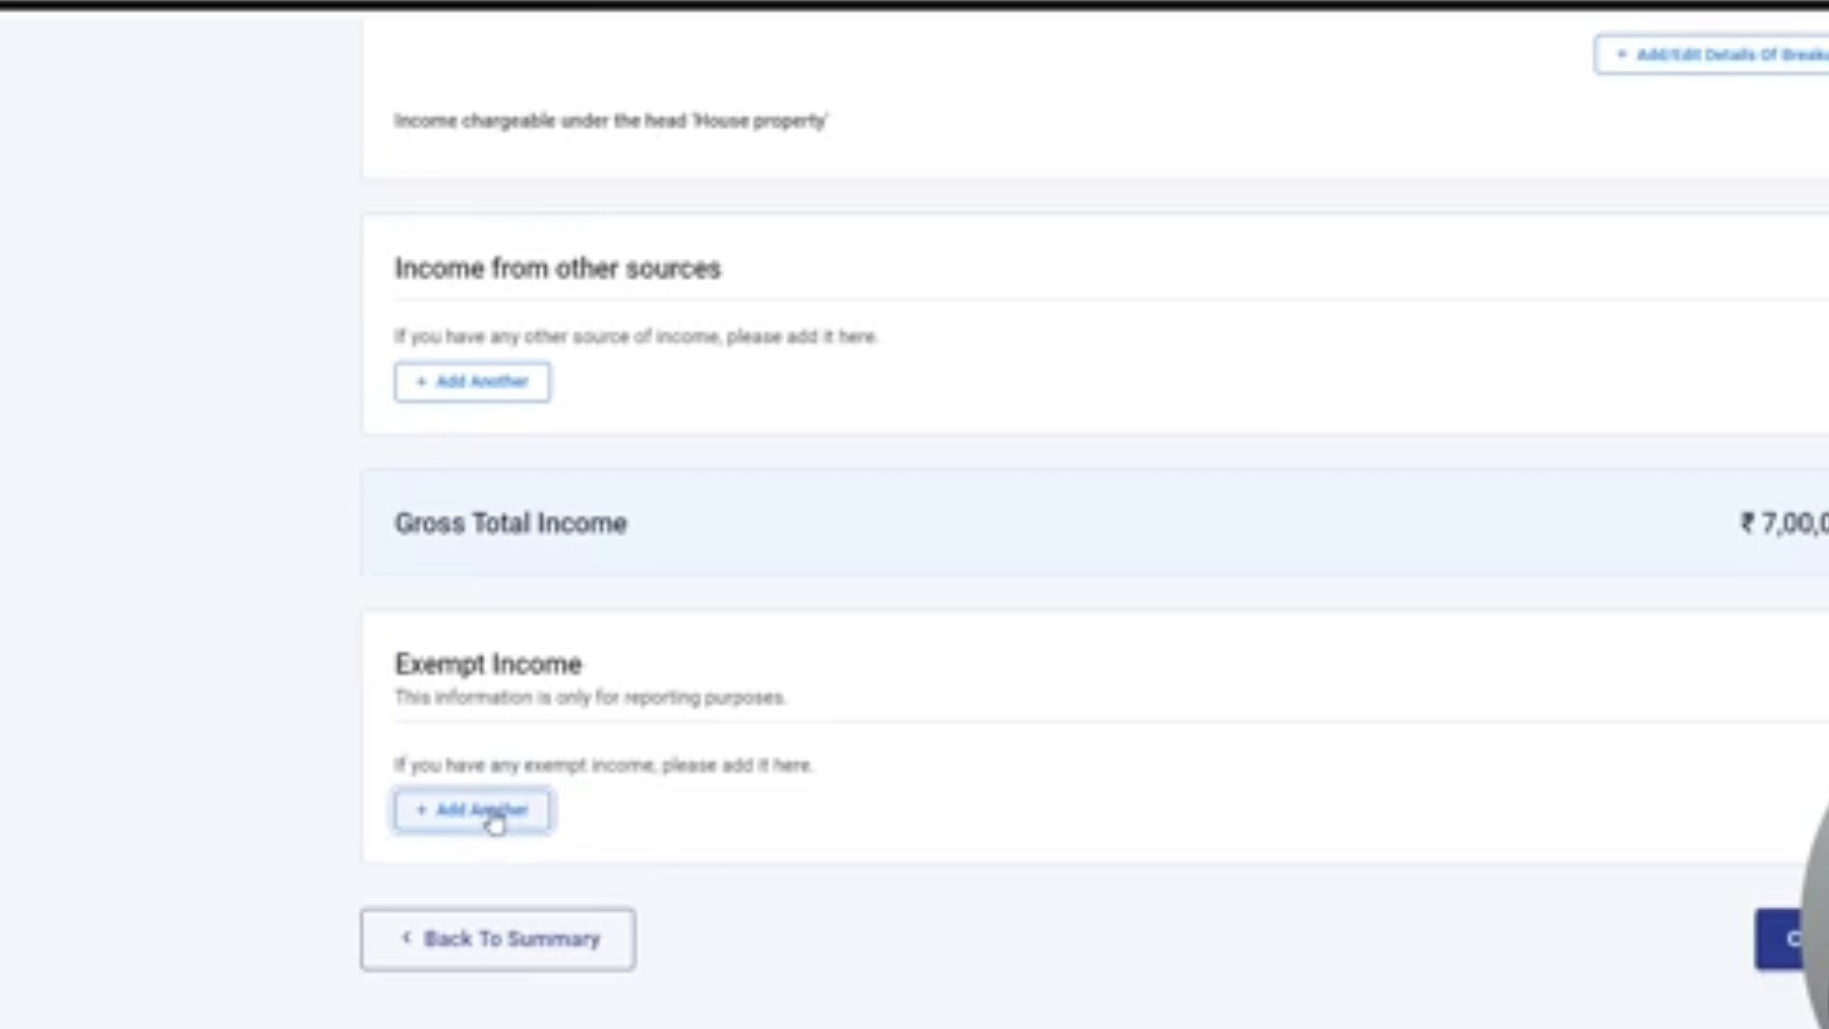
Look through the nature of exempt income options without adding any and confirm the Gross Total Income section
click(489, 810)
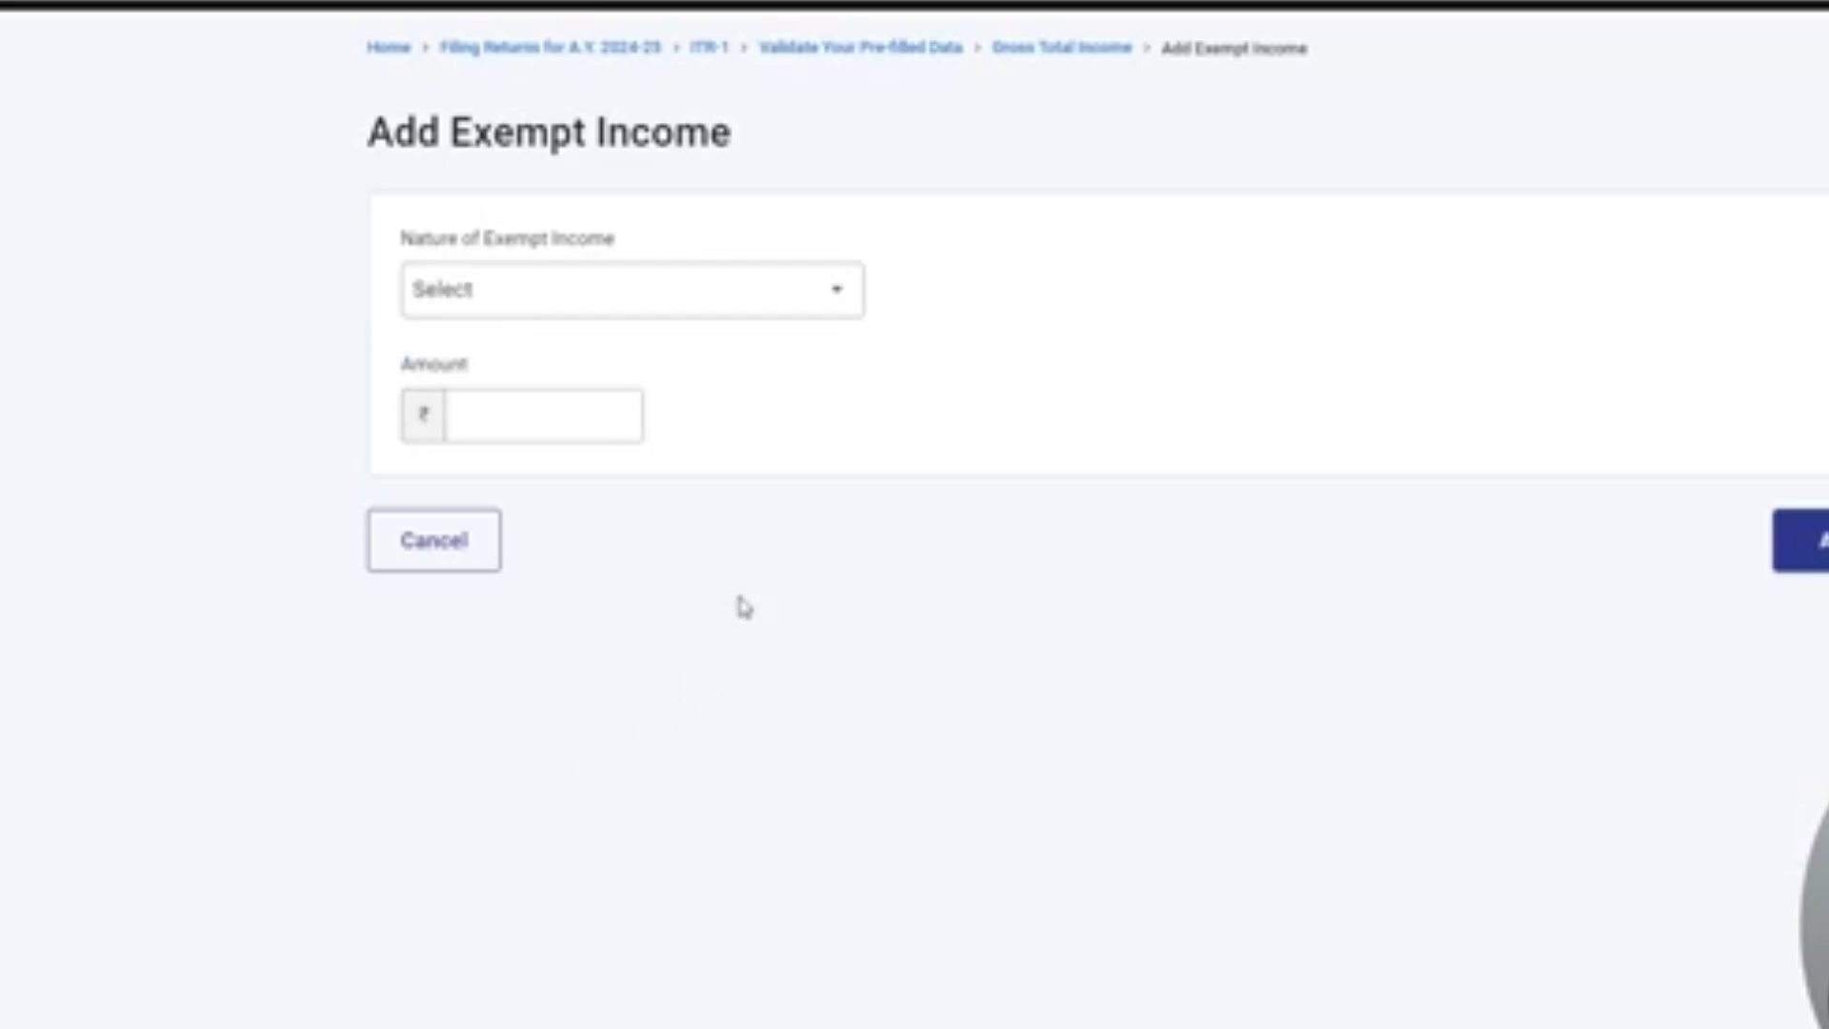
click(712, 307)
scroll(674, 572, down, 5)
click(1055, 474)
click(819, 290)
scroll(706, 523, down, 5)
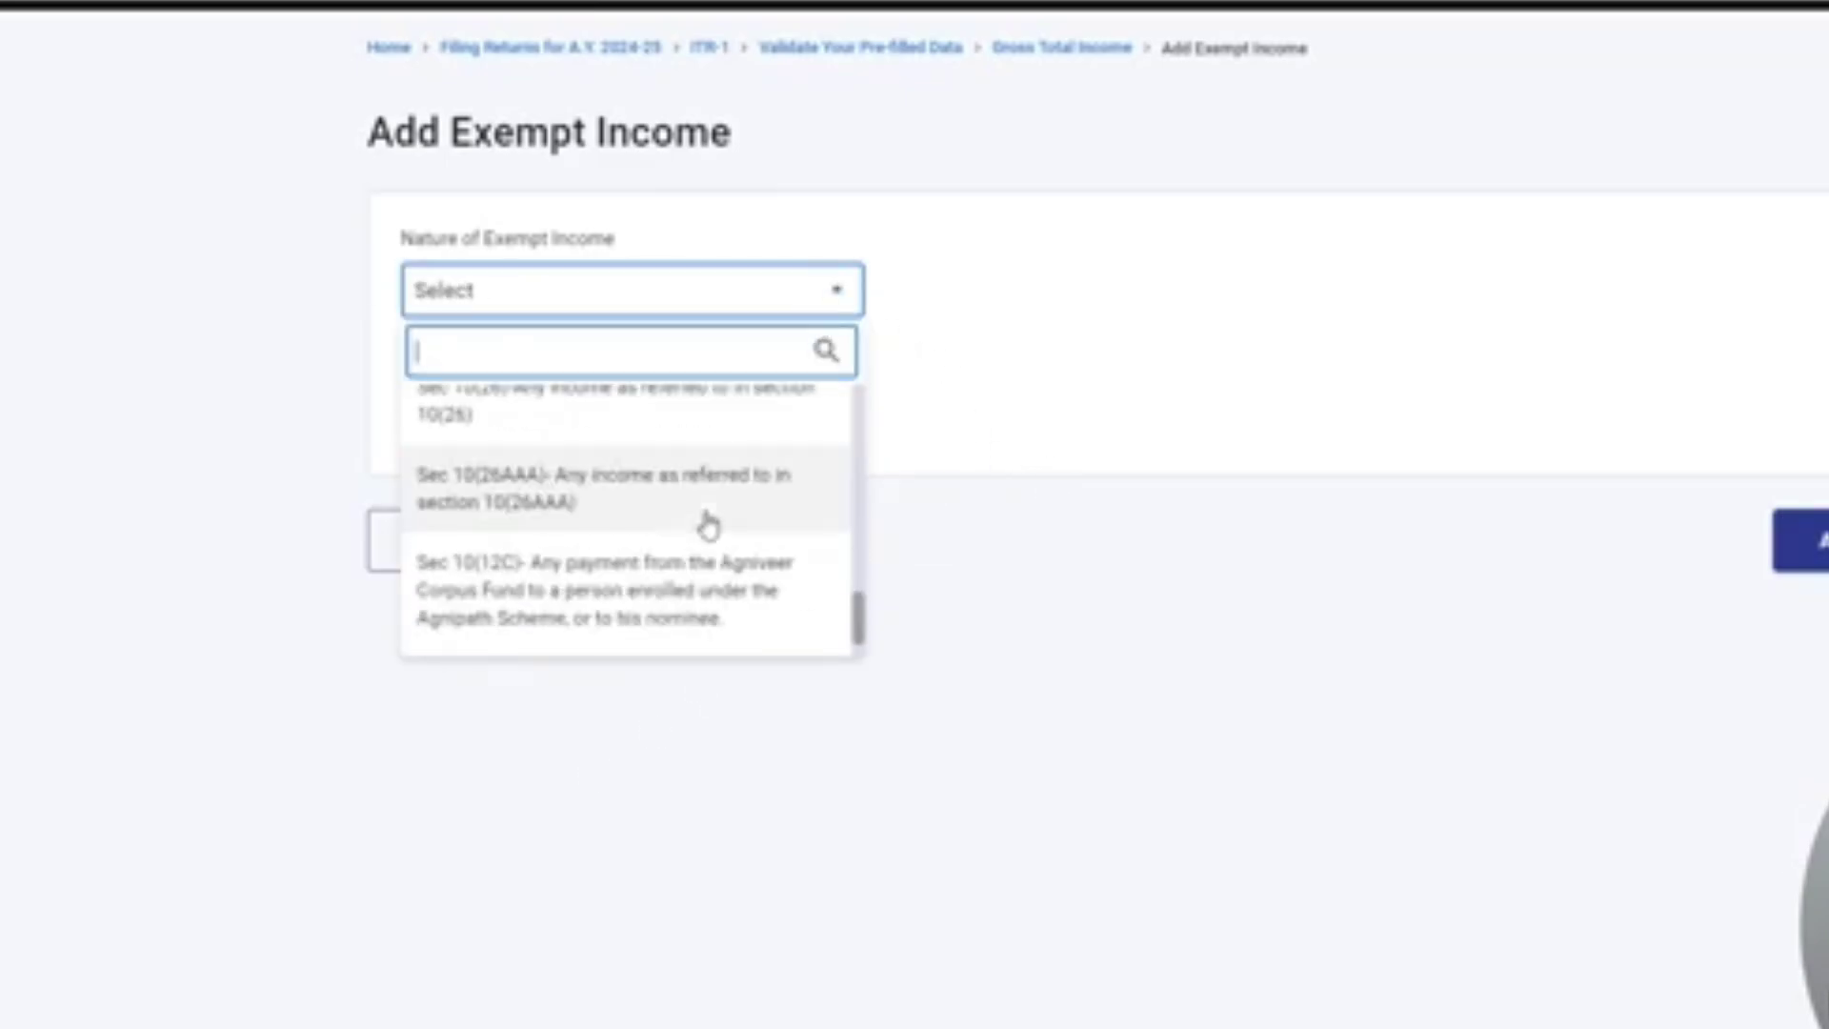
click(1037, 510)
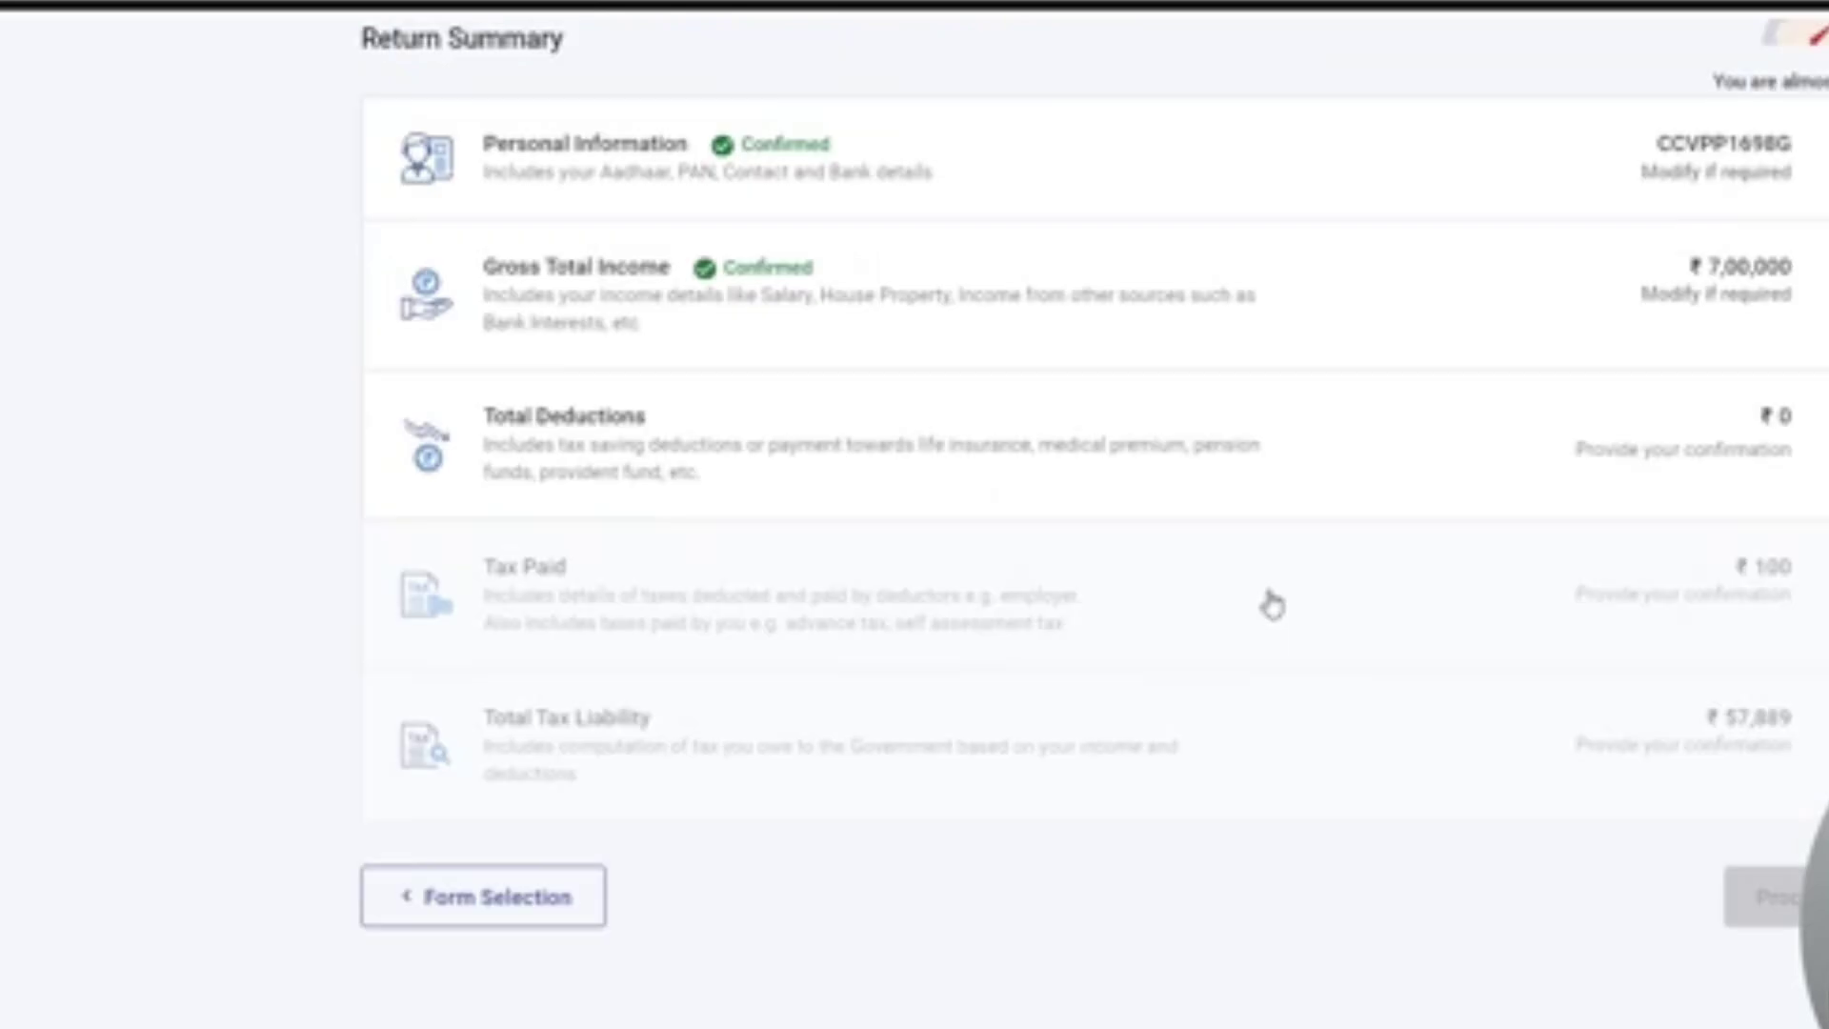
Open Total Deductions, answer Yes to the Section 80C question and enter 1,50,000 as the amount to claim
click(763, 477)
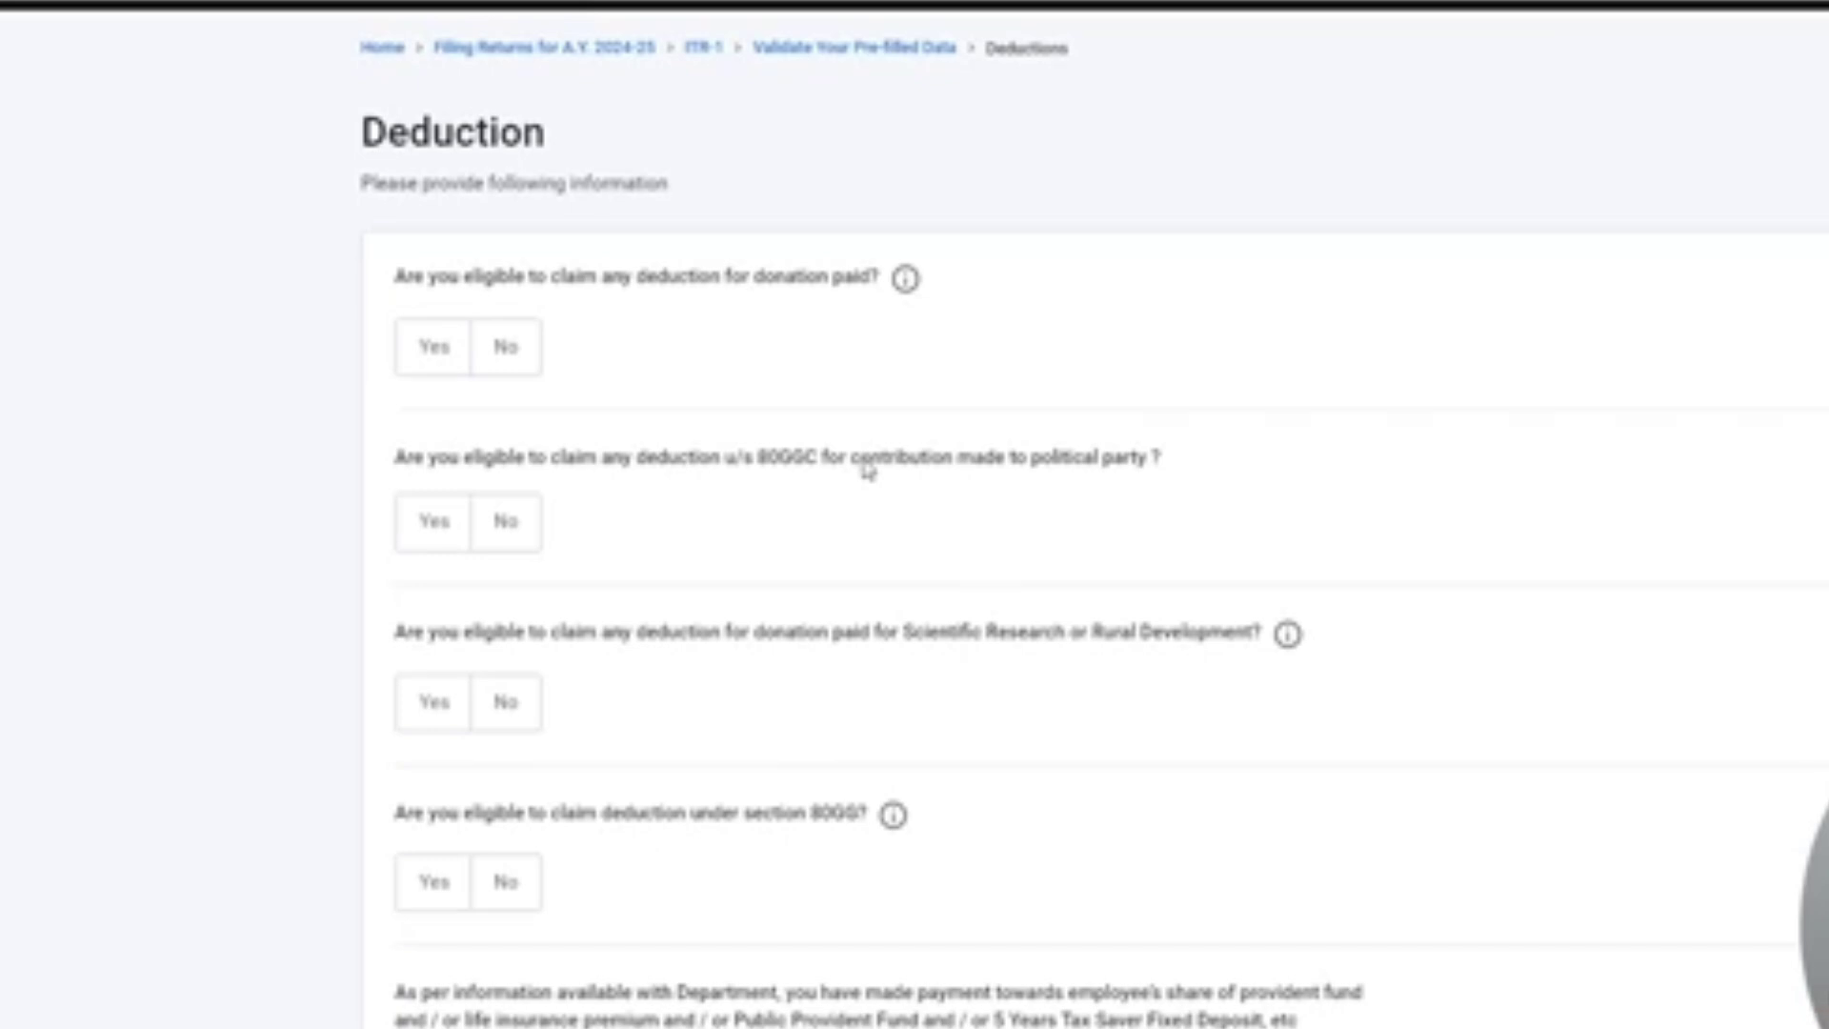
scroll(796, 552, down, 8)
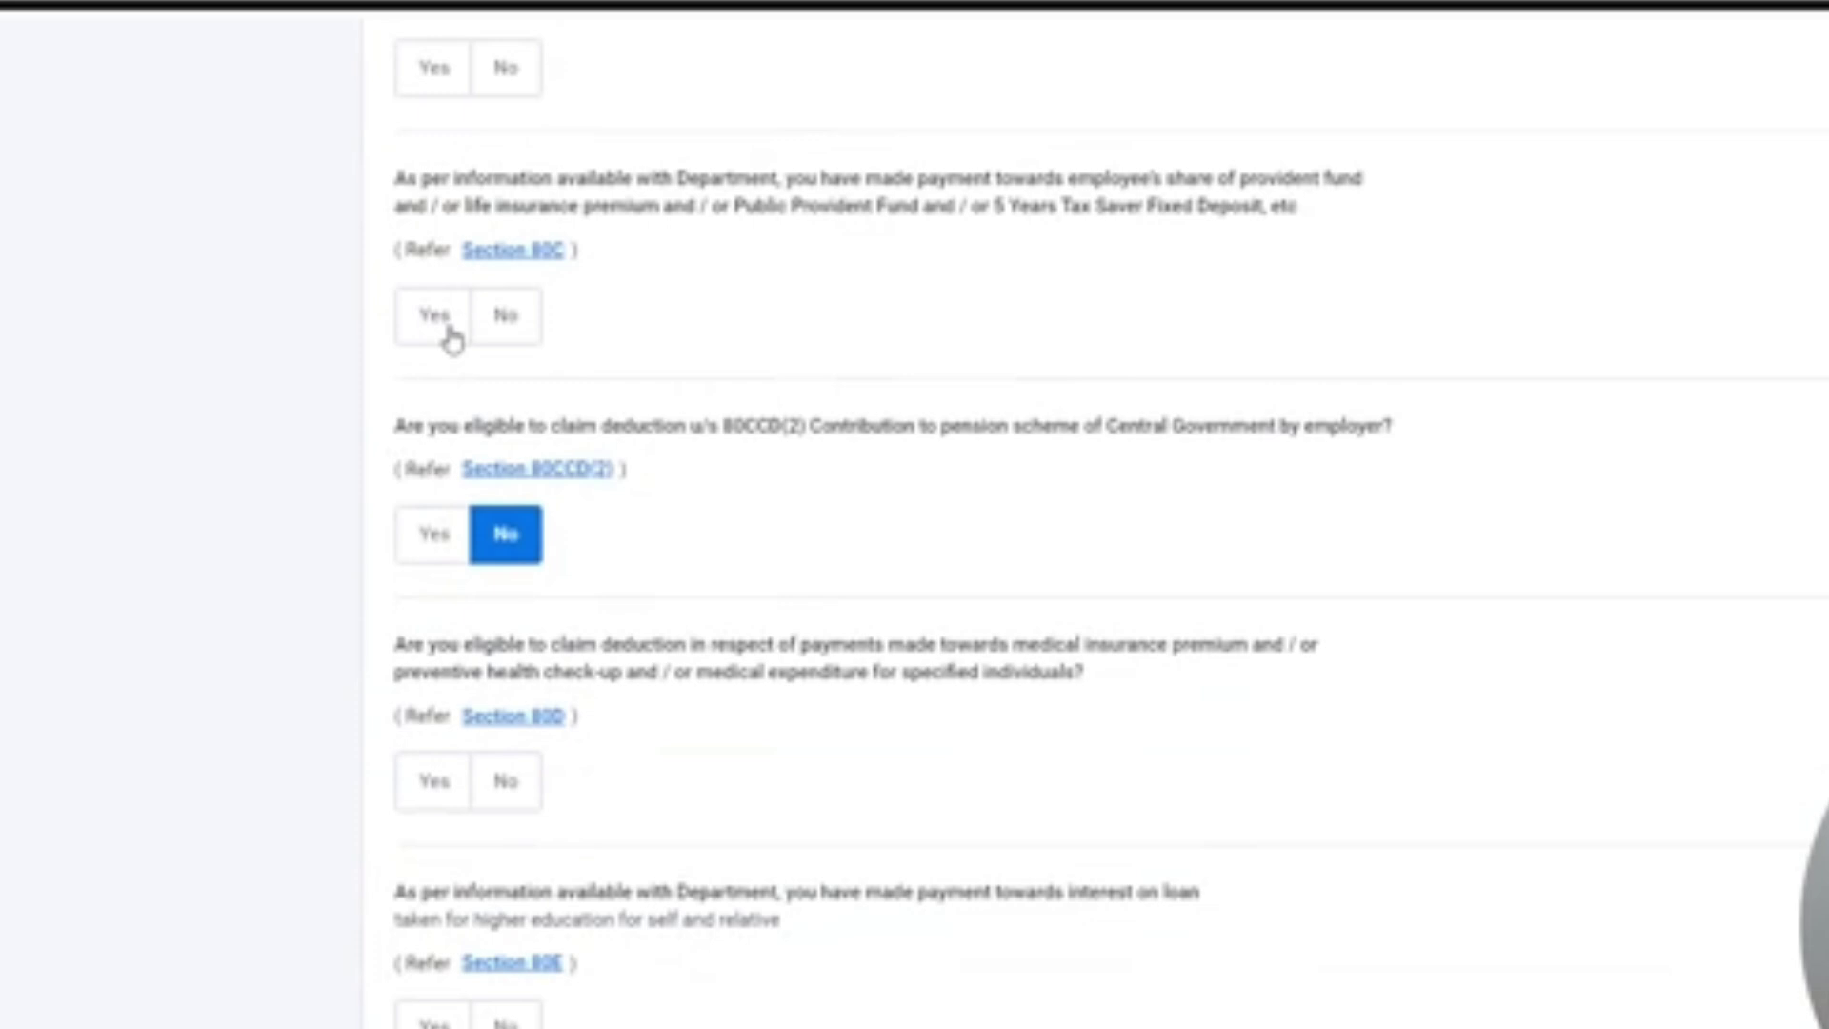
click(449, 338)
click(557, 426)
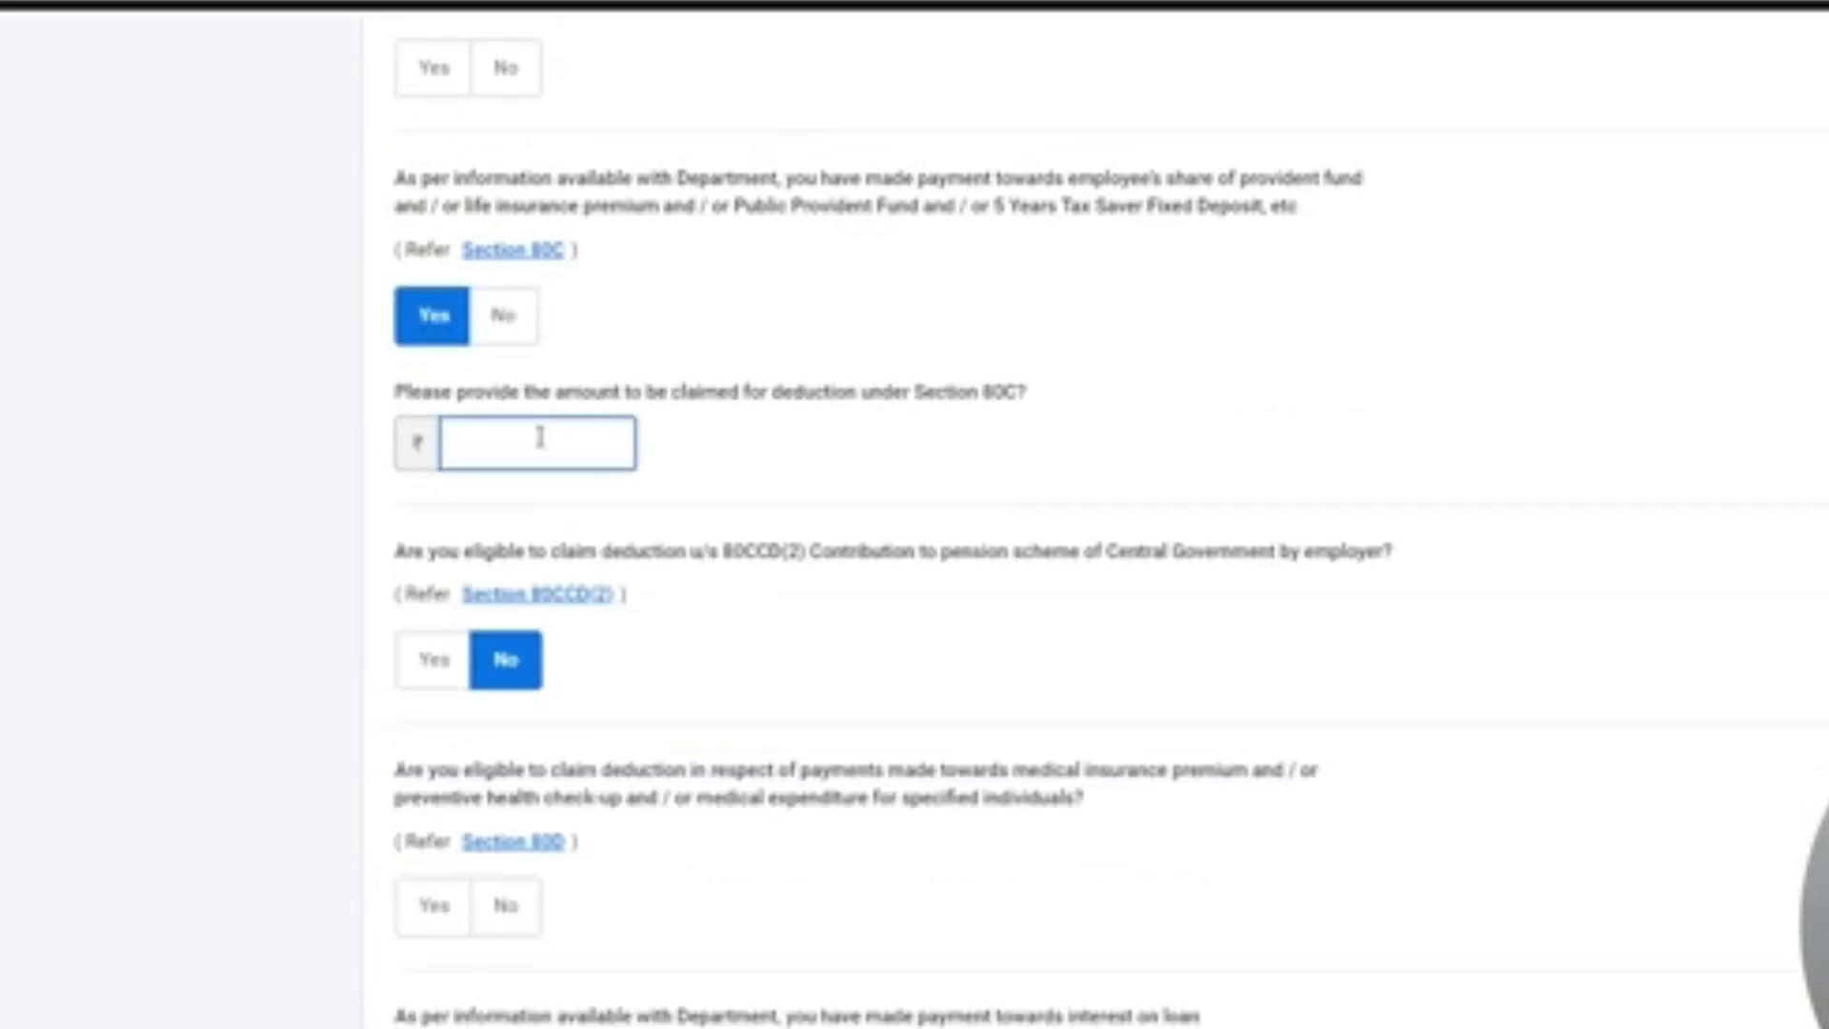
text(1,50,000)
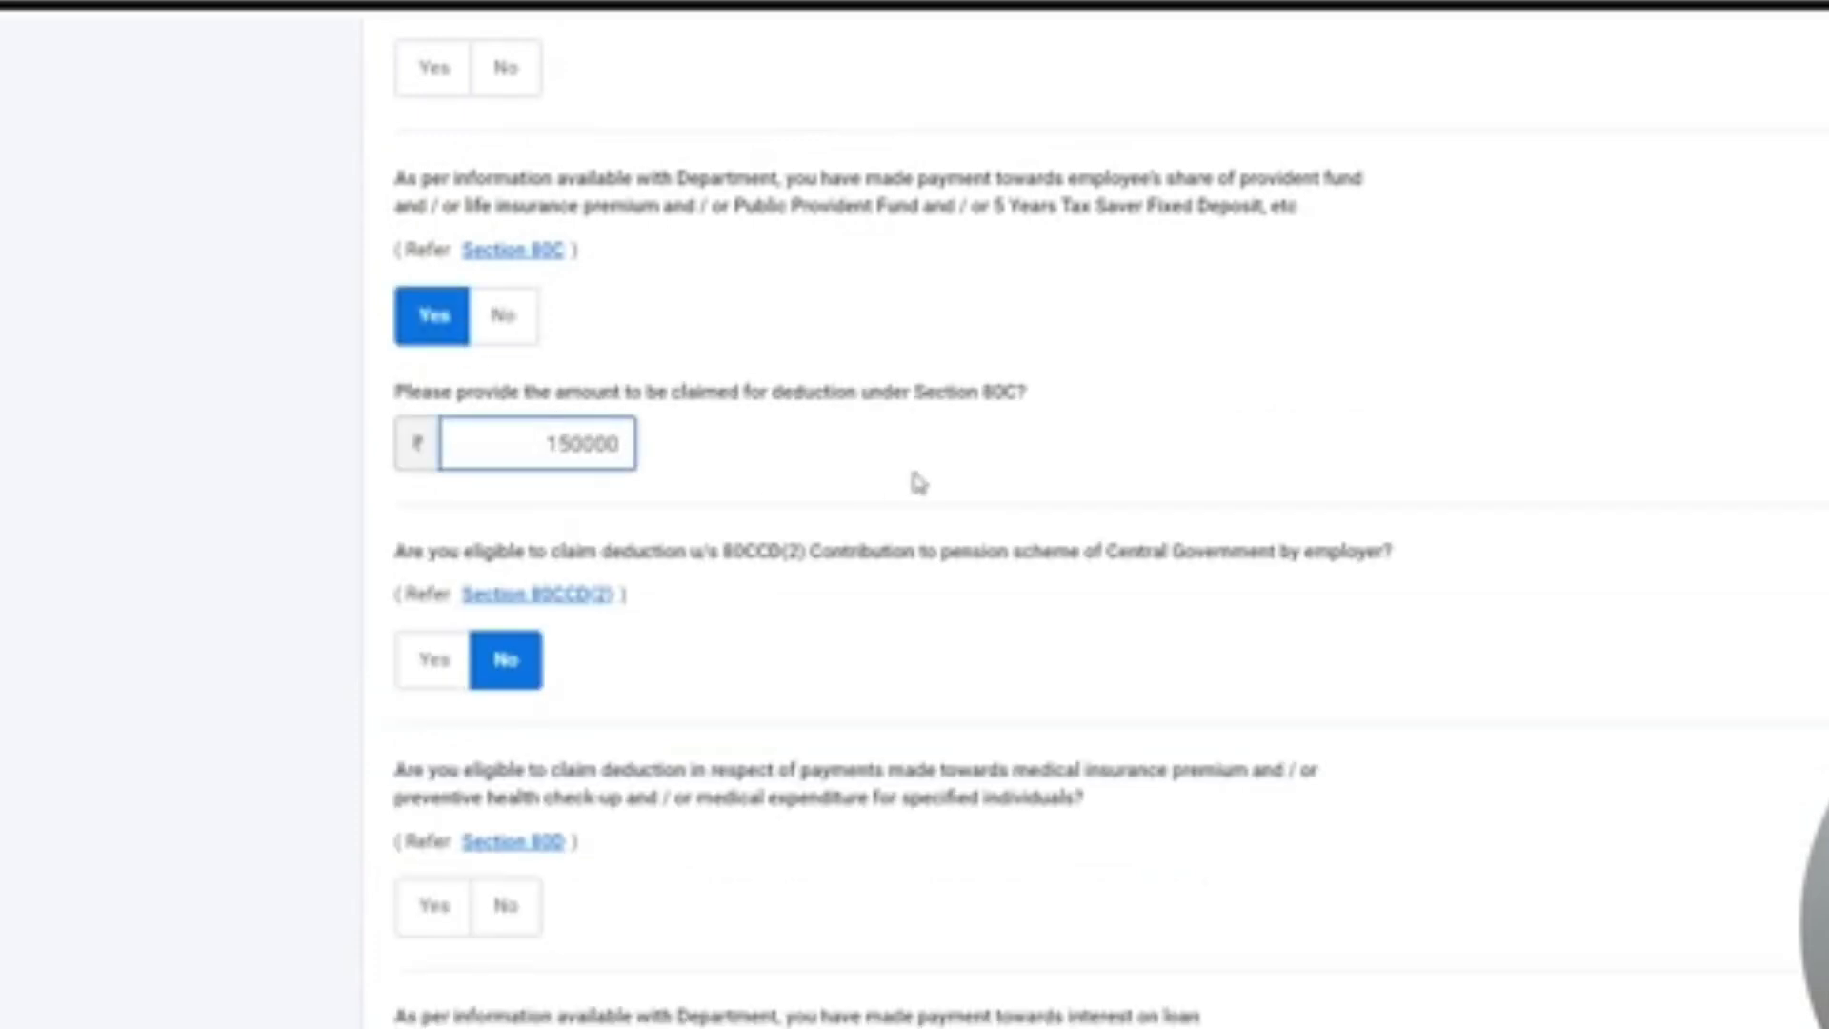
click(914, 483)
scroll(910, 485, down, 8)
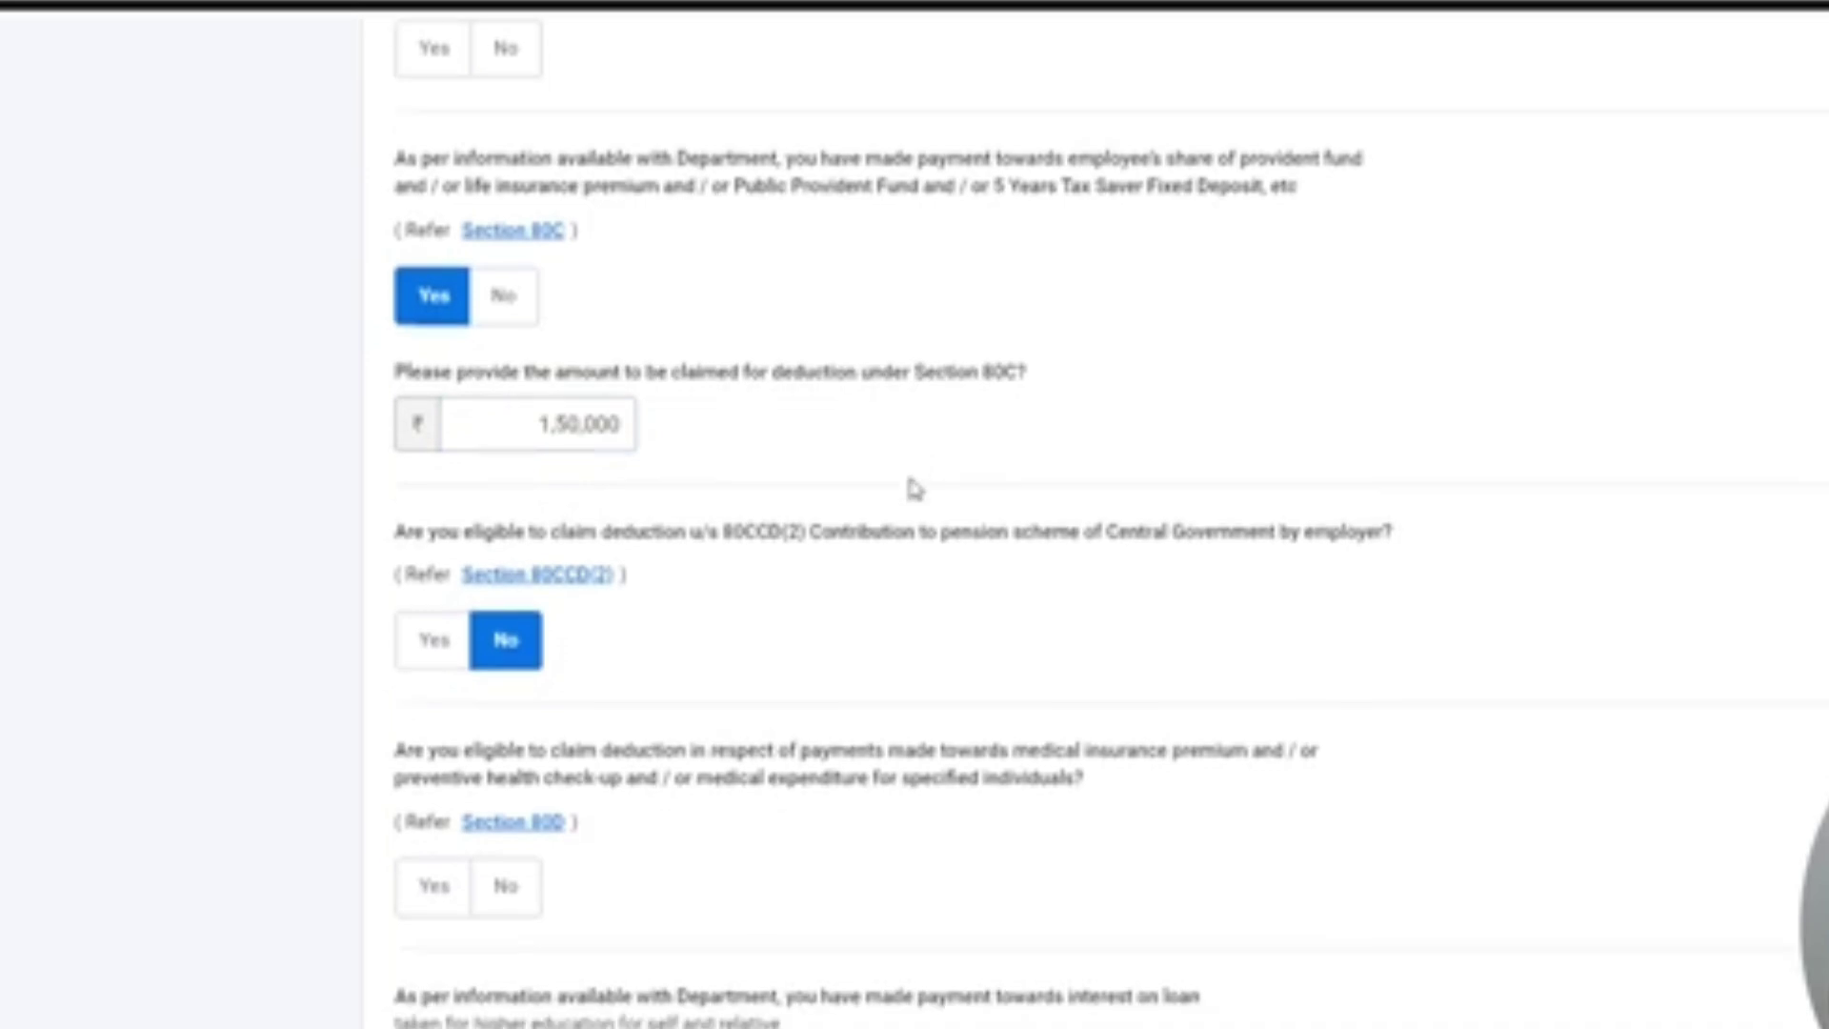
Answer Yes to the Section 80D medical insurance question and look back over the Section 80C and 80CCD(2) answers
scroll(500, 360, up, 3)
click(452, 386)
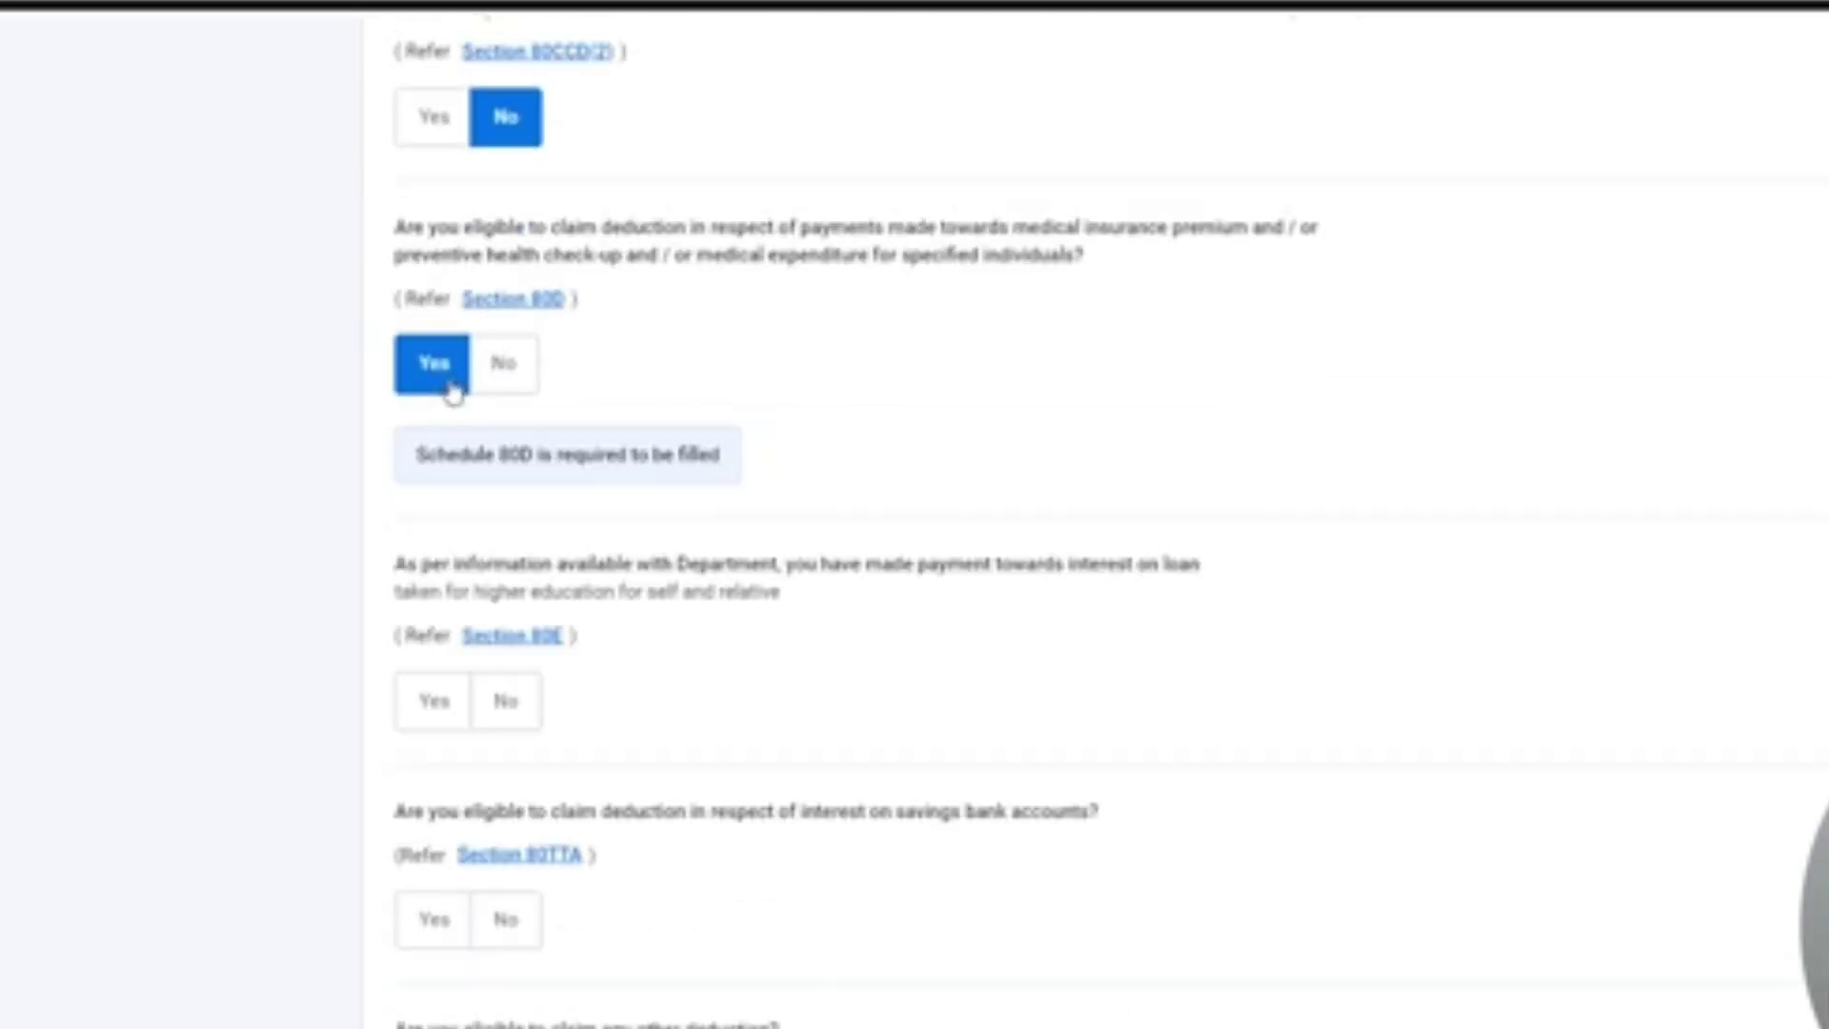
scroll(434, 407, up, 3)
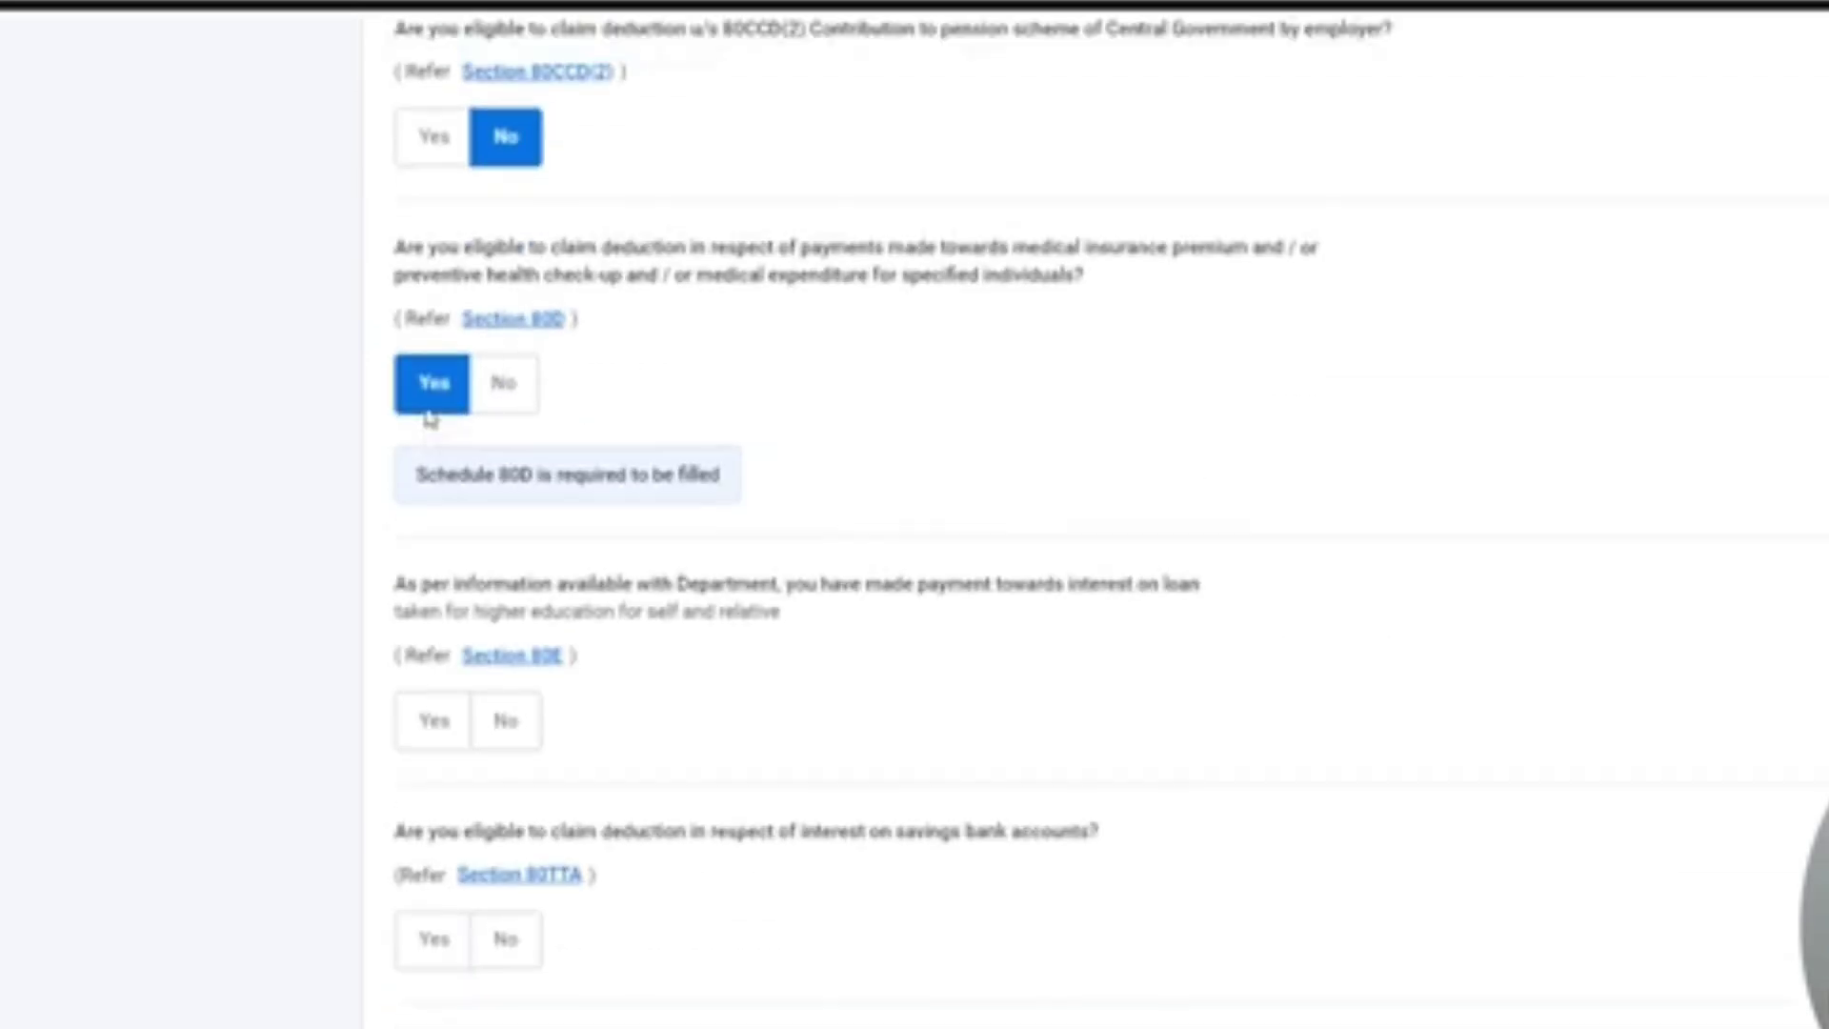
scroll(435, 405, up, 3)
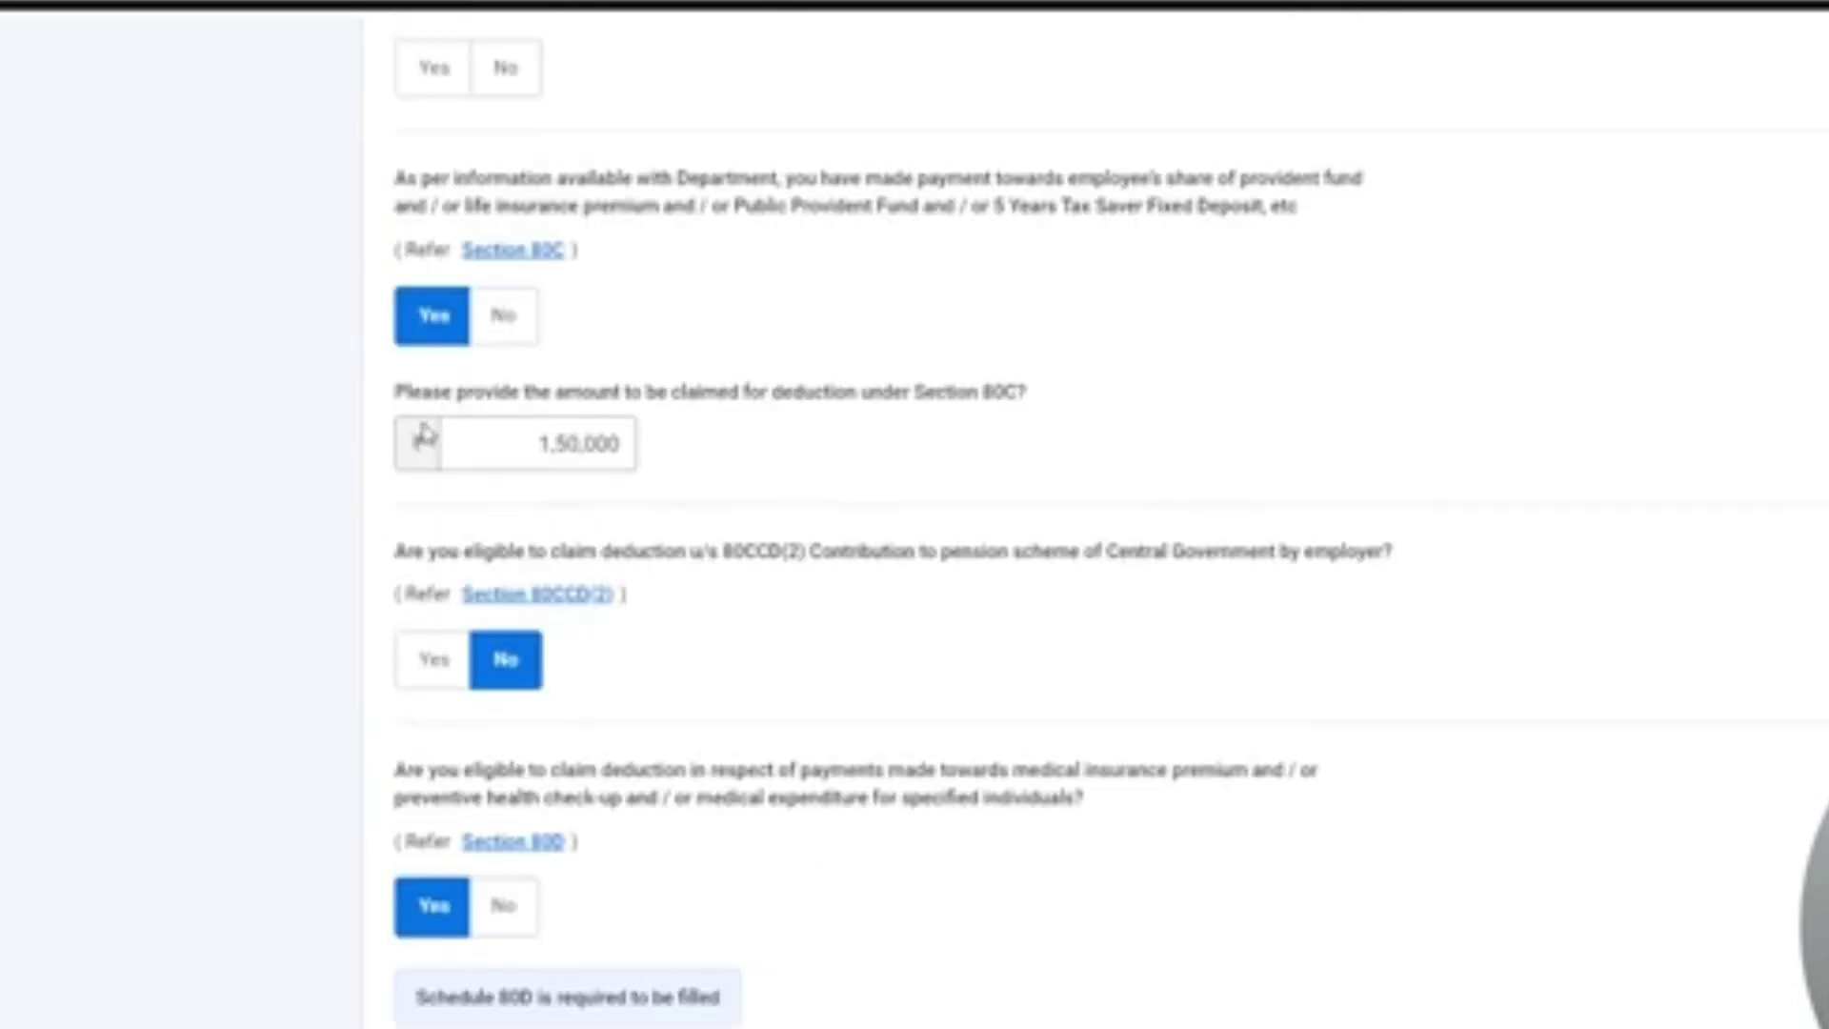
Select 80CCD(1B) under the other deductions, enter 50000 as its amount and confirm the Total Deductions section
click(465, 431)
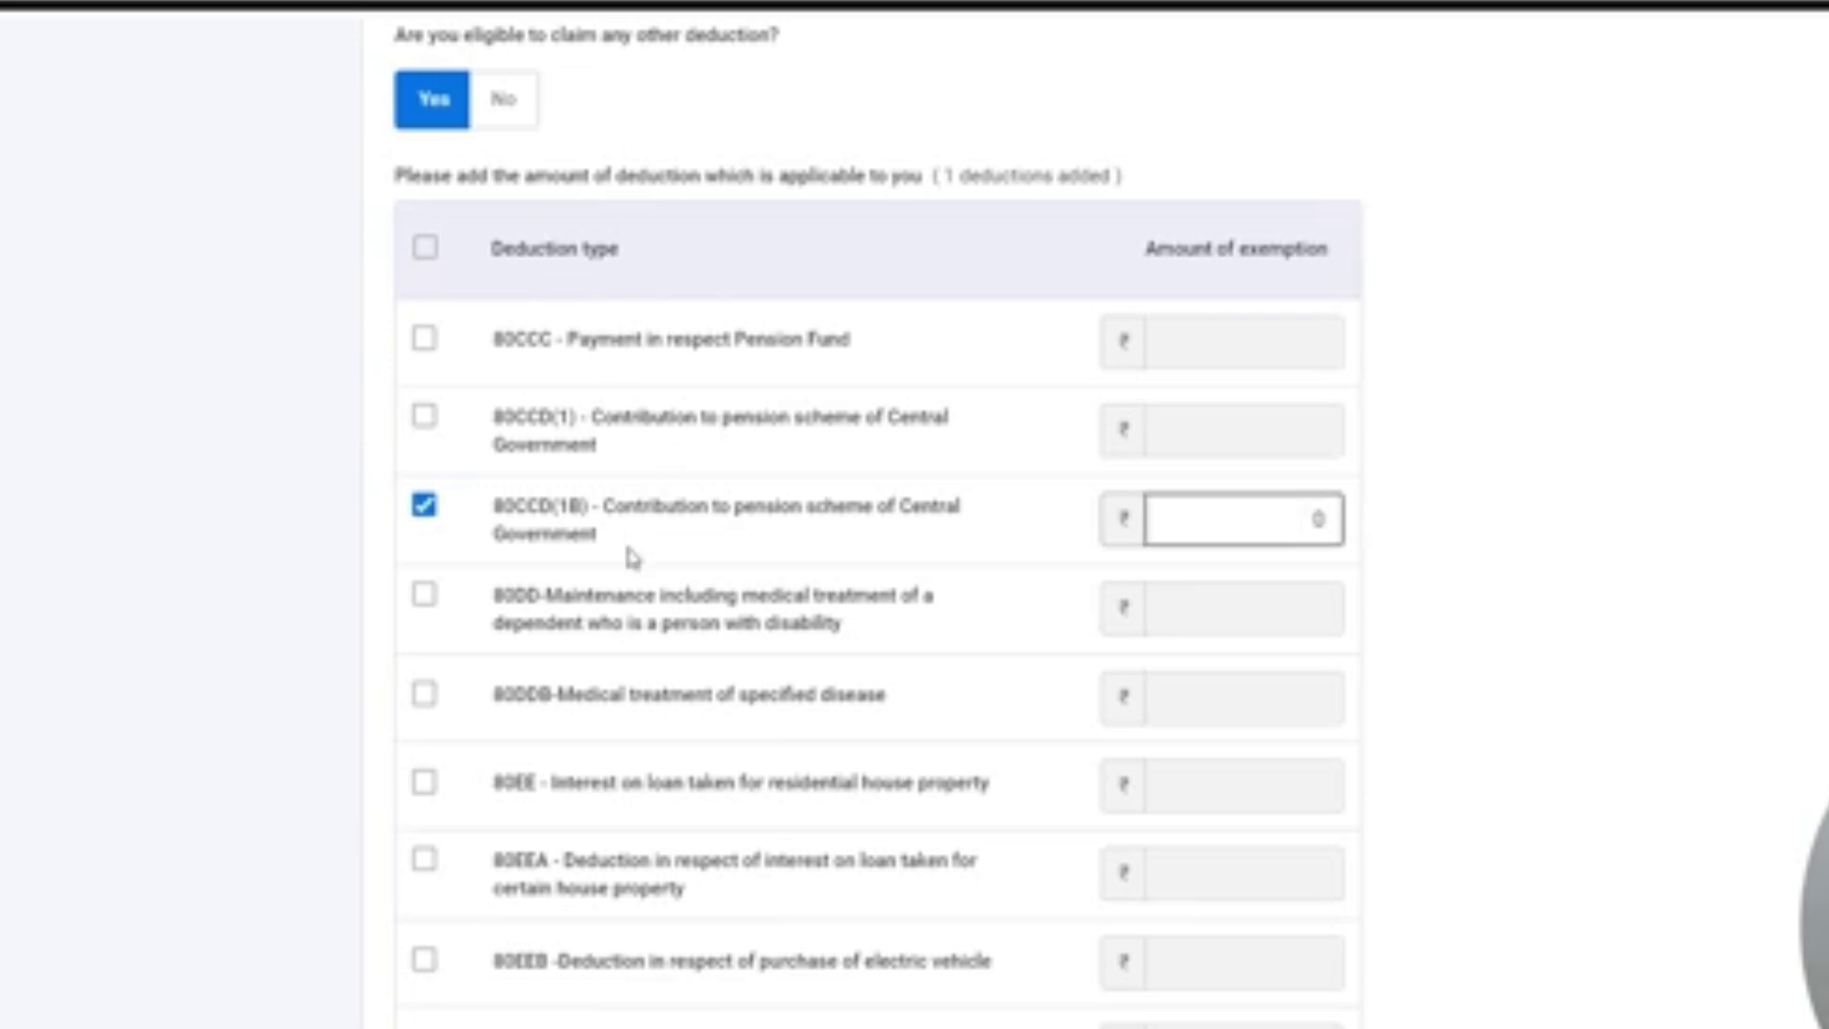
click(1222, 535)
text(50000)
click(1416, 576)
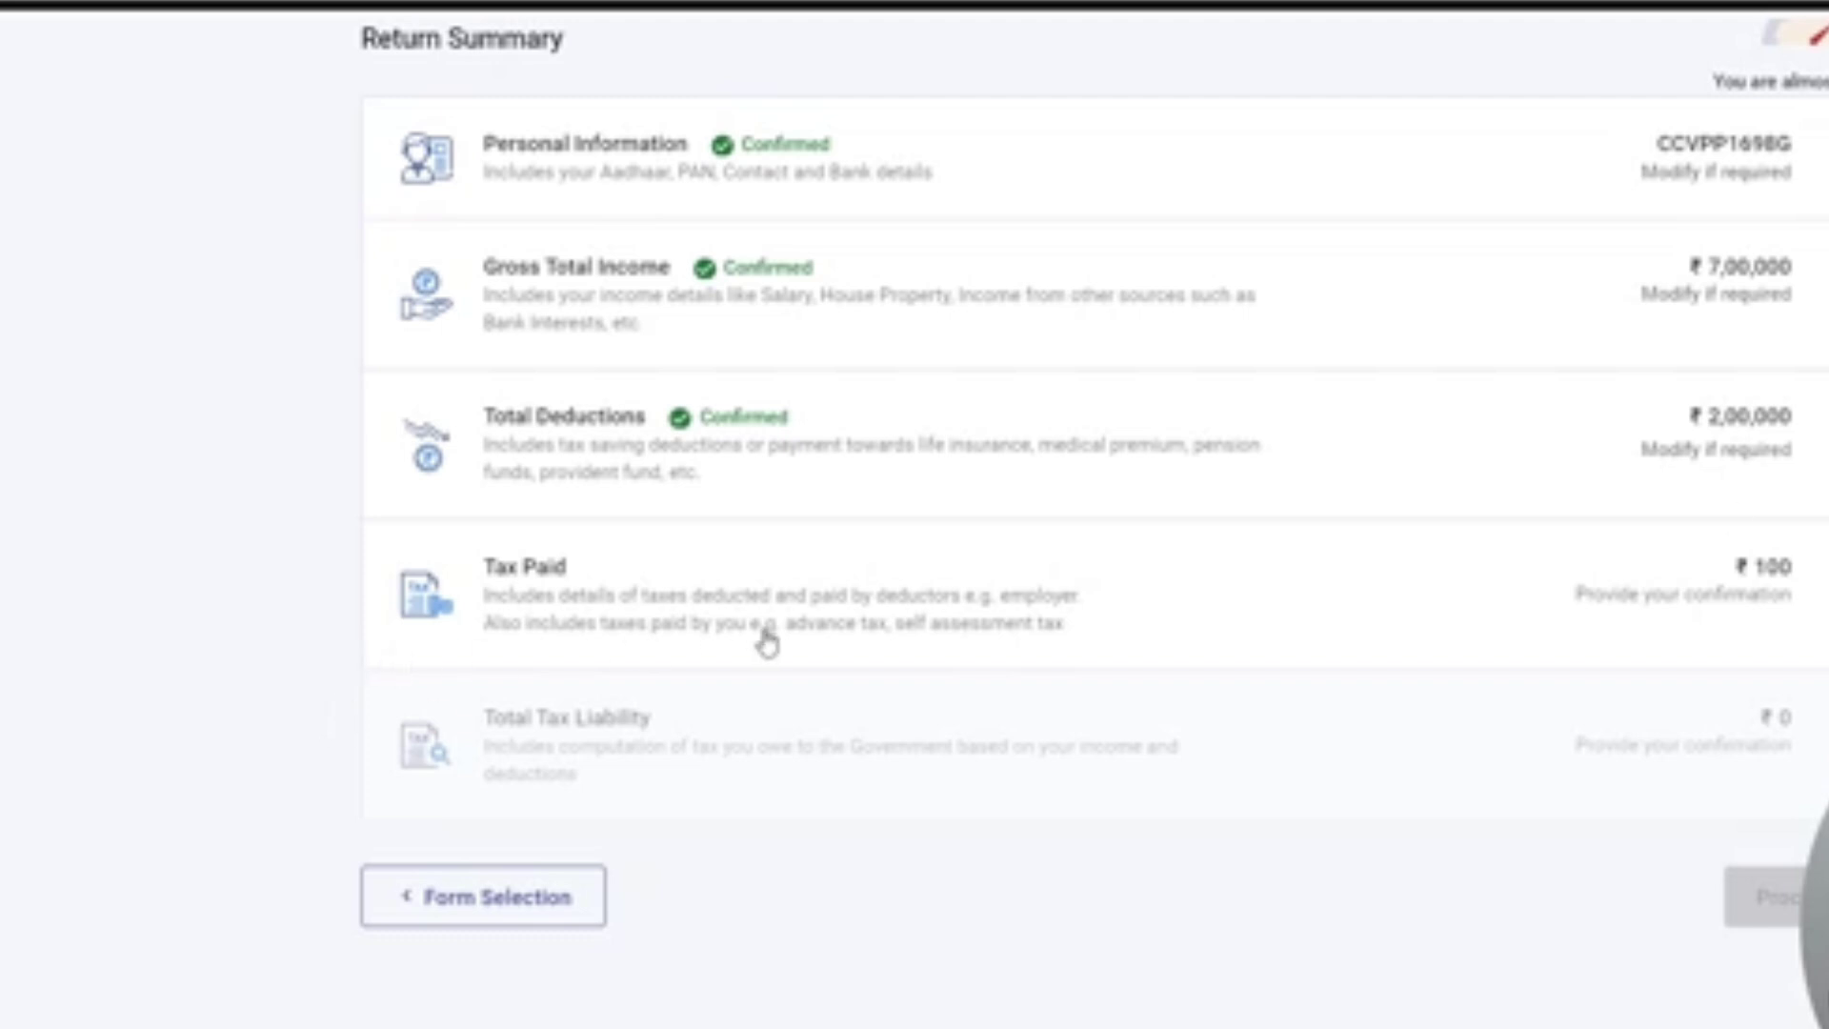
Verify and confirm the Tax Paid section, and review and confirm the income and tax computations under Total Tax Liability
click(1059, 628)
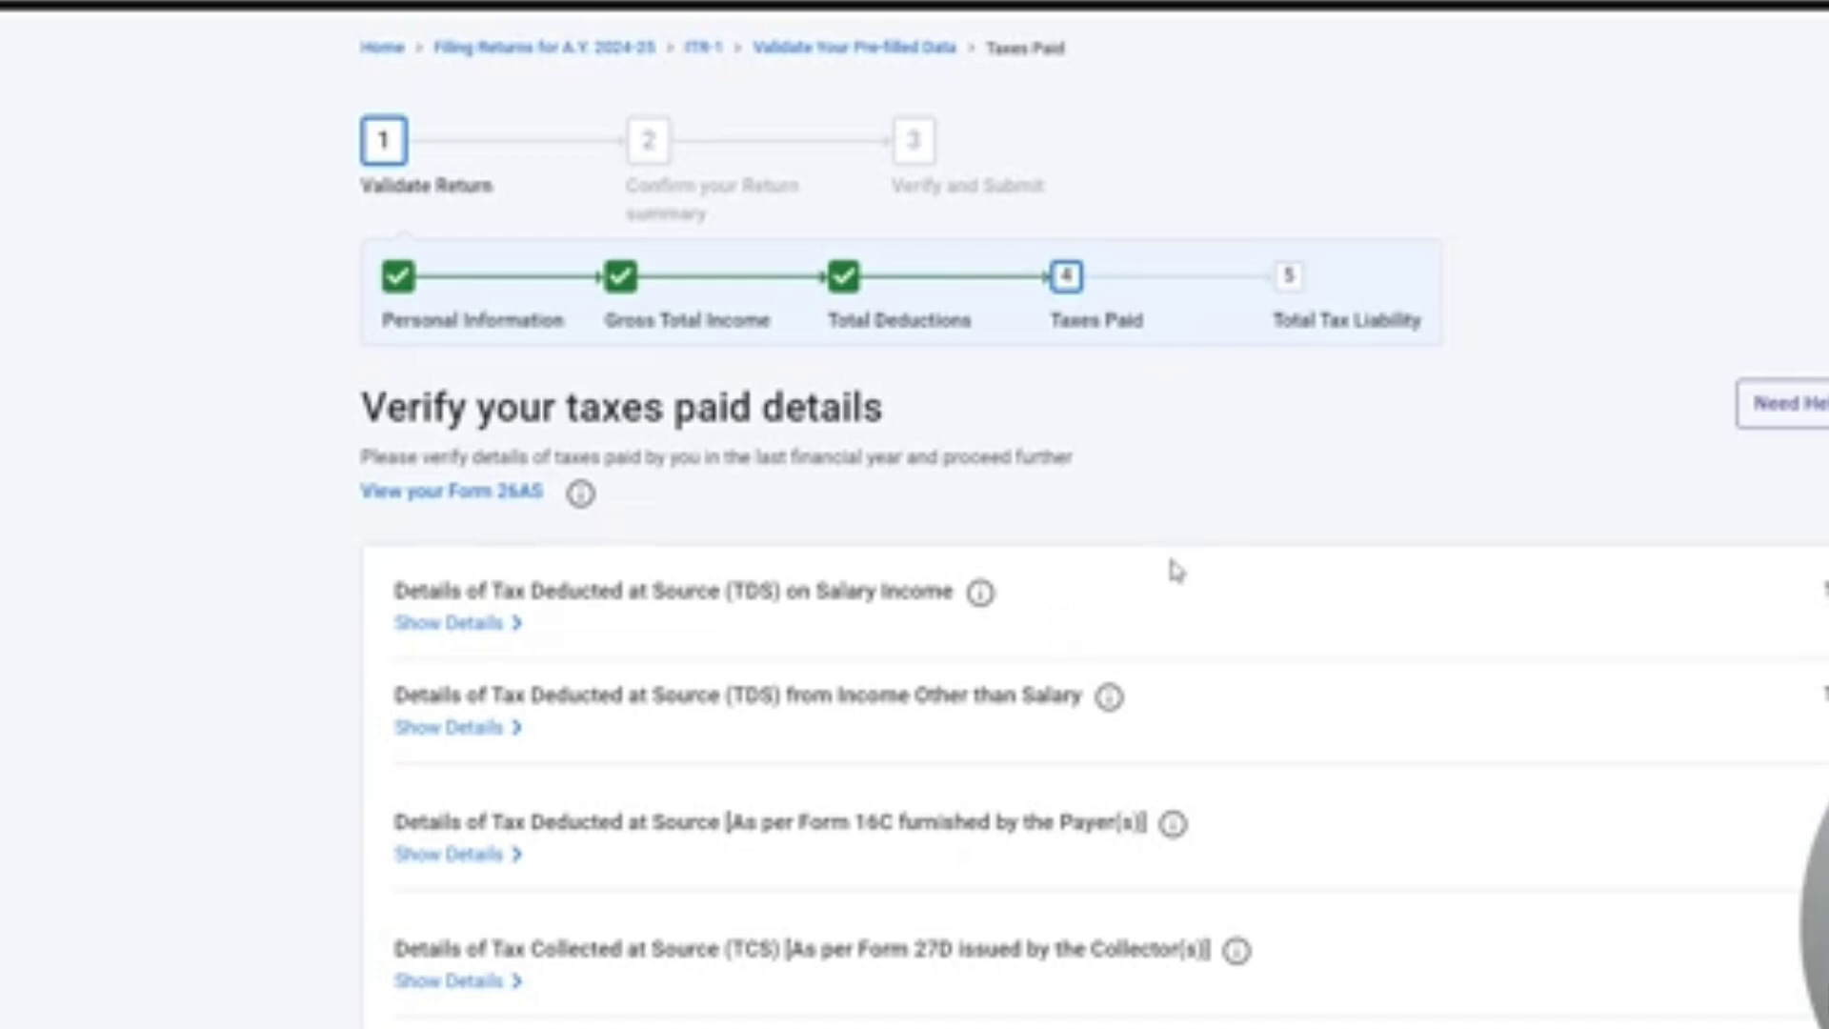
scroll(1200, 582, down, 3)
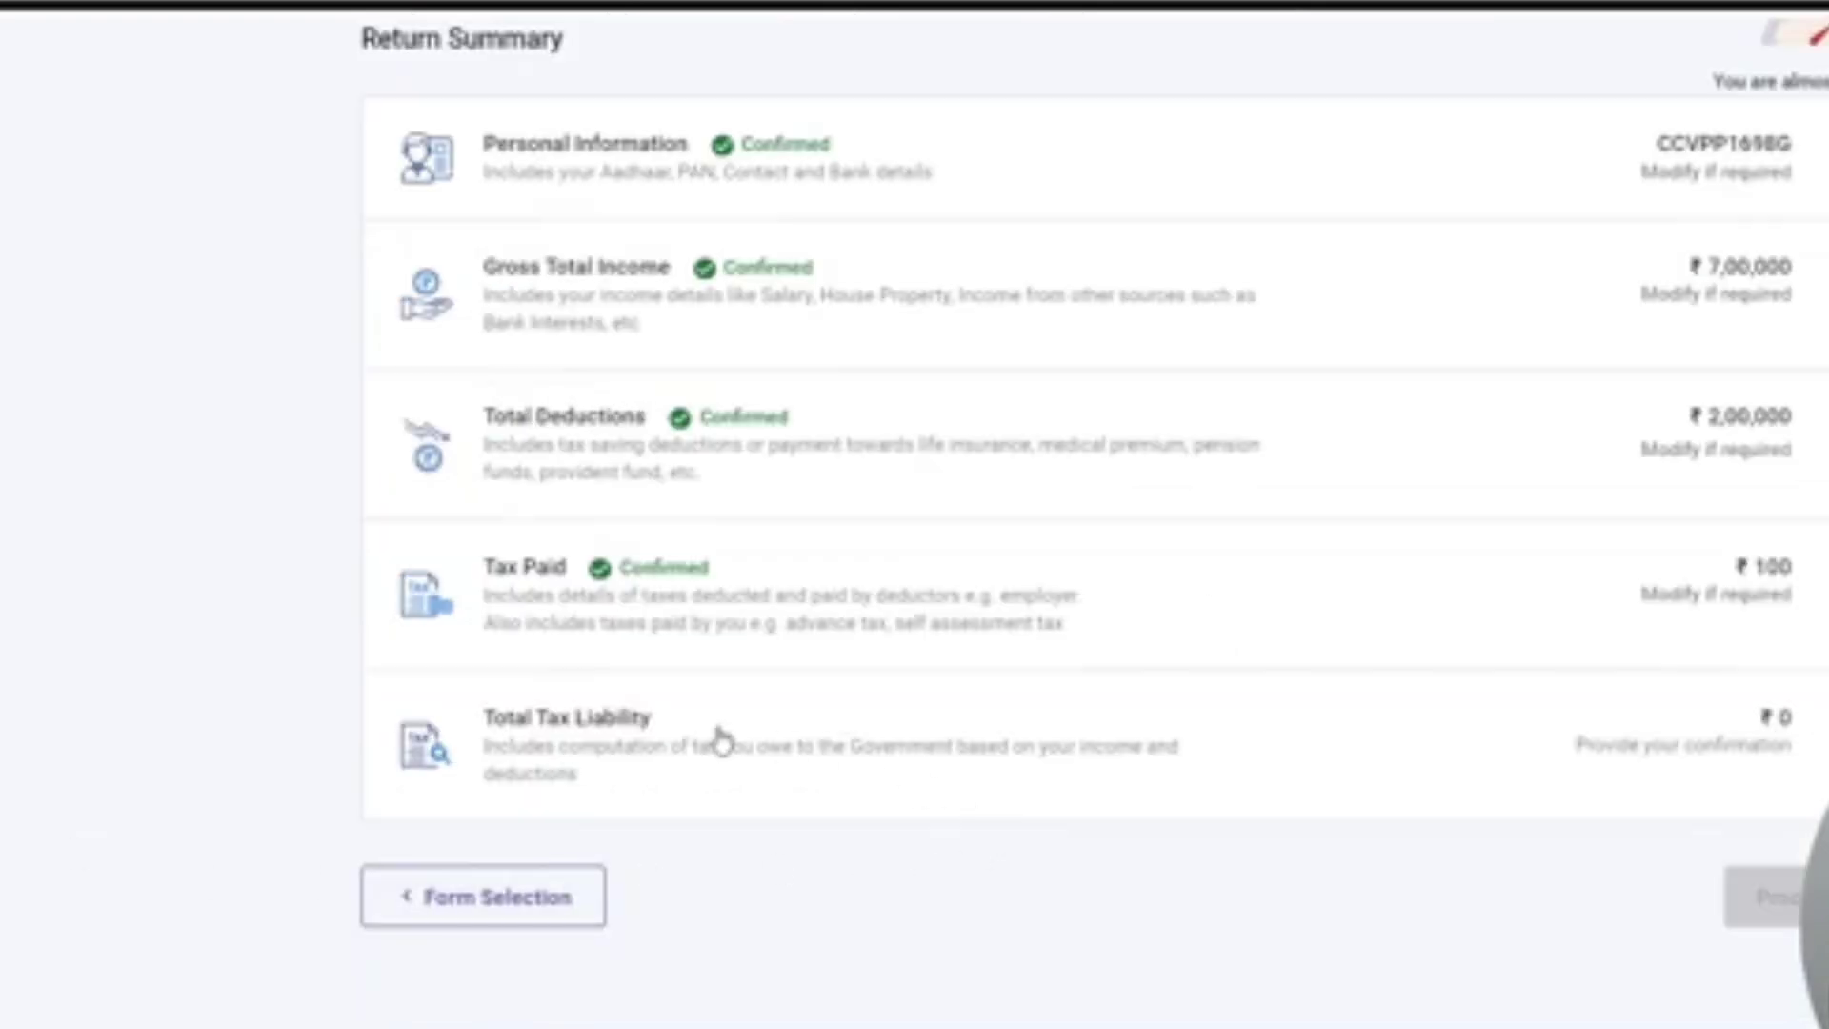
click(951, 767)
scroll(1638, 628, down, 3)
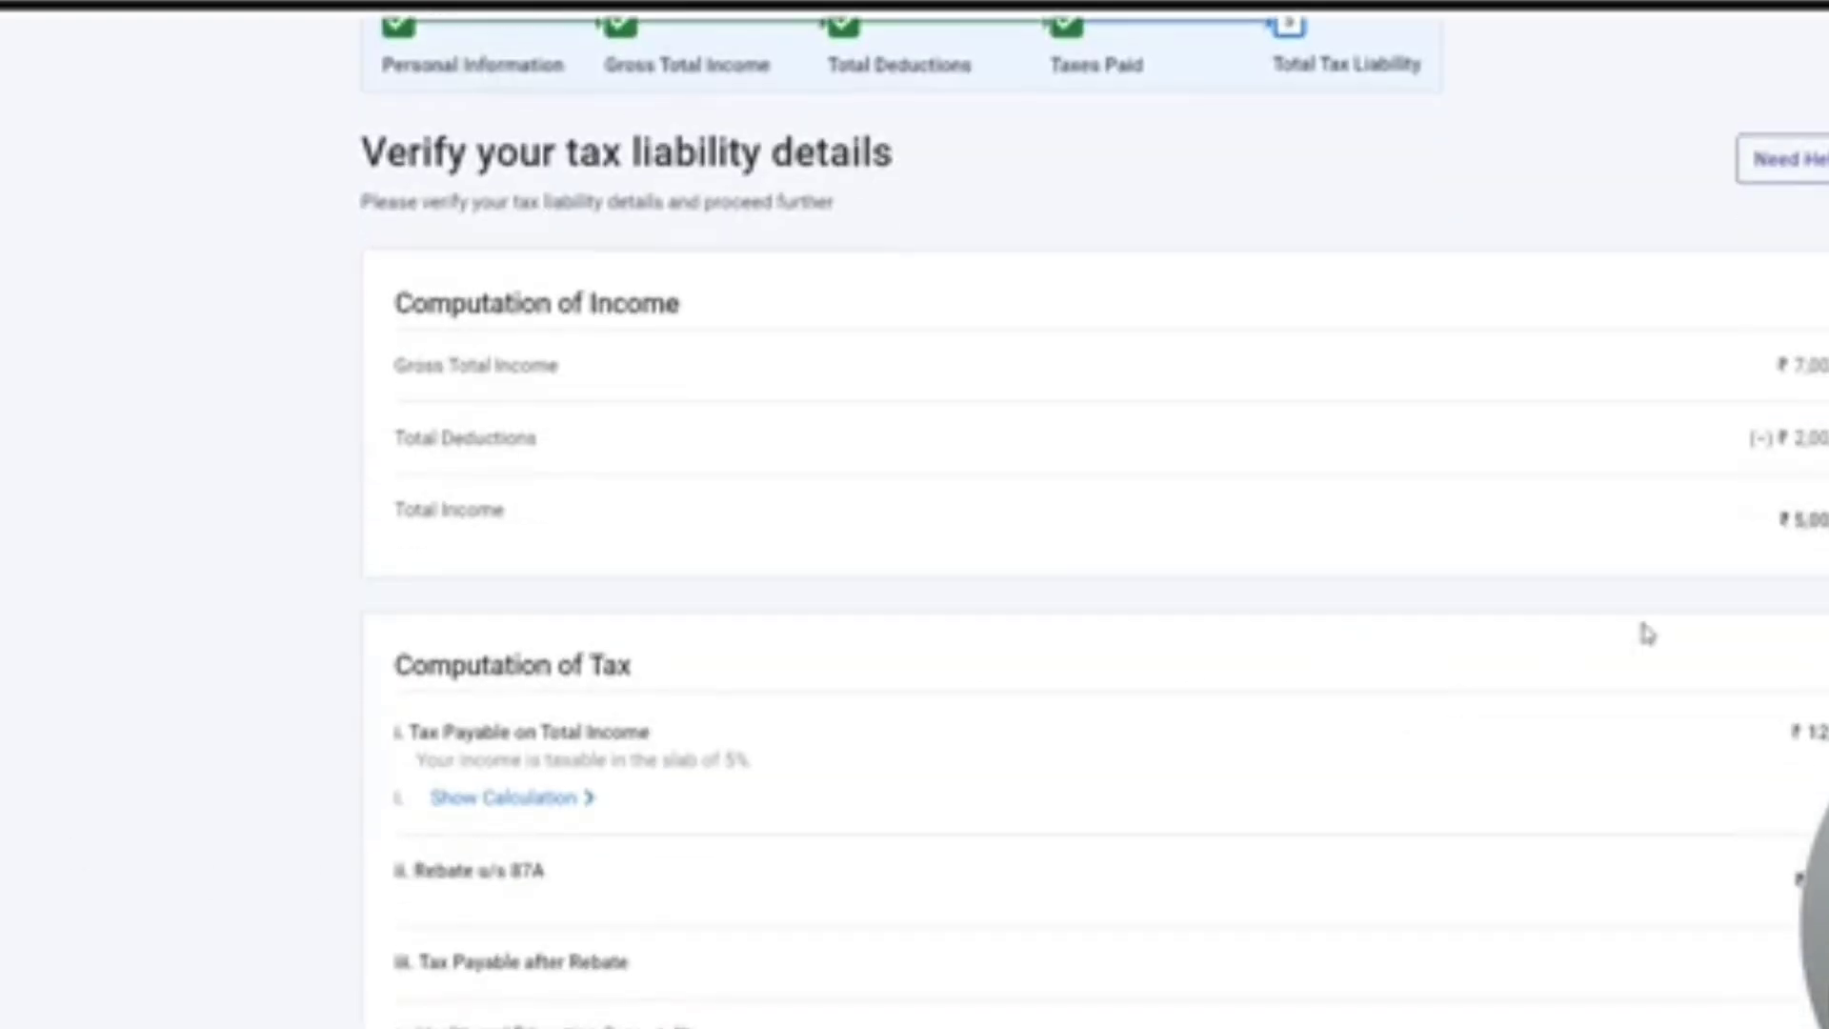
drag(1784, 511, 392, 286)
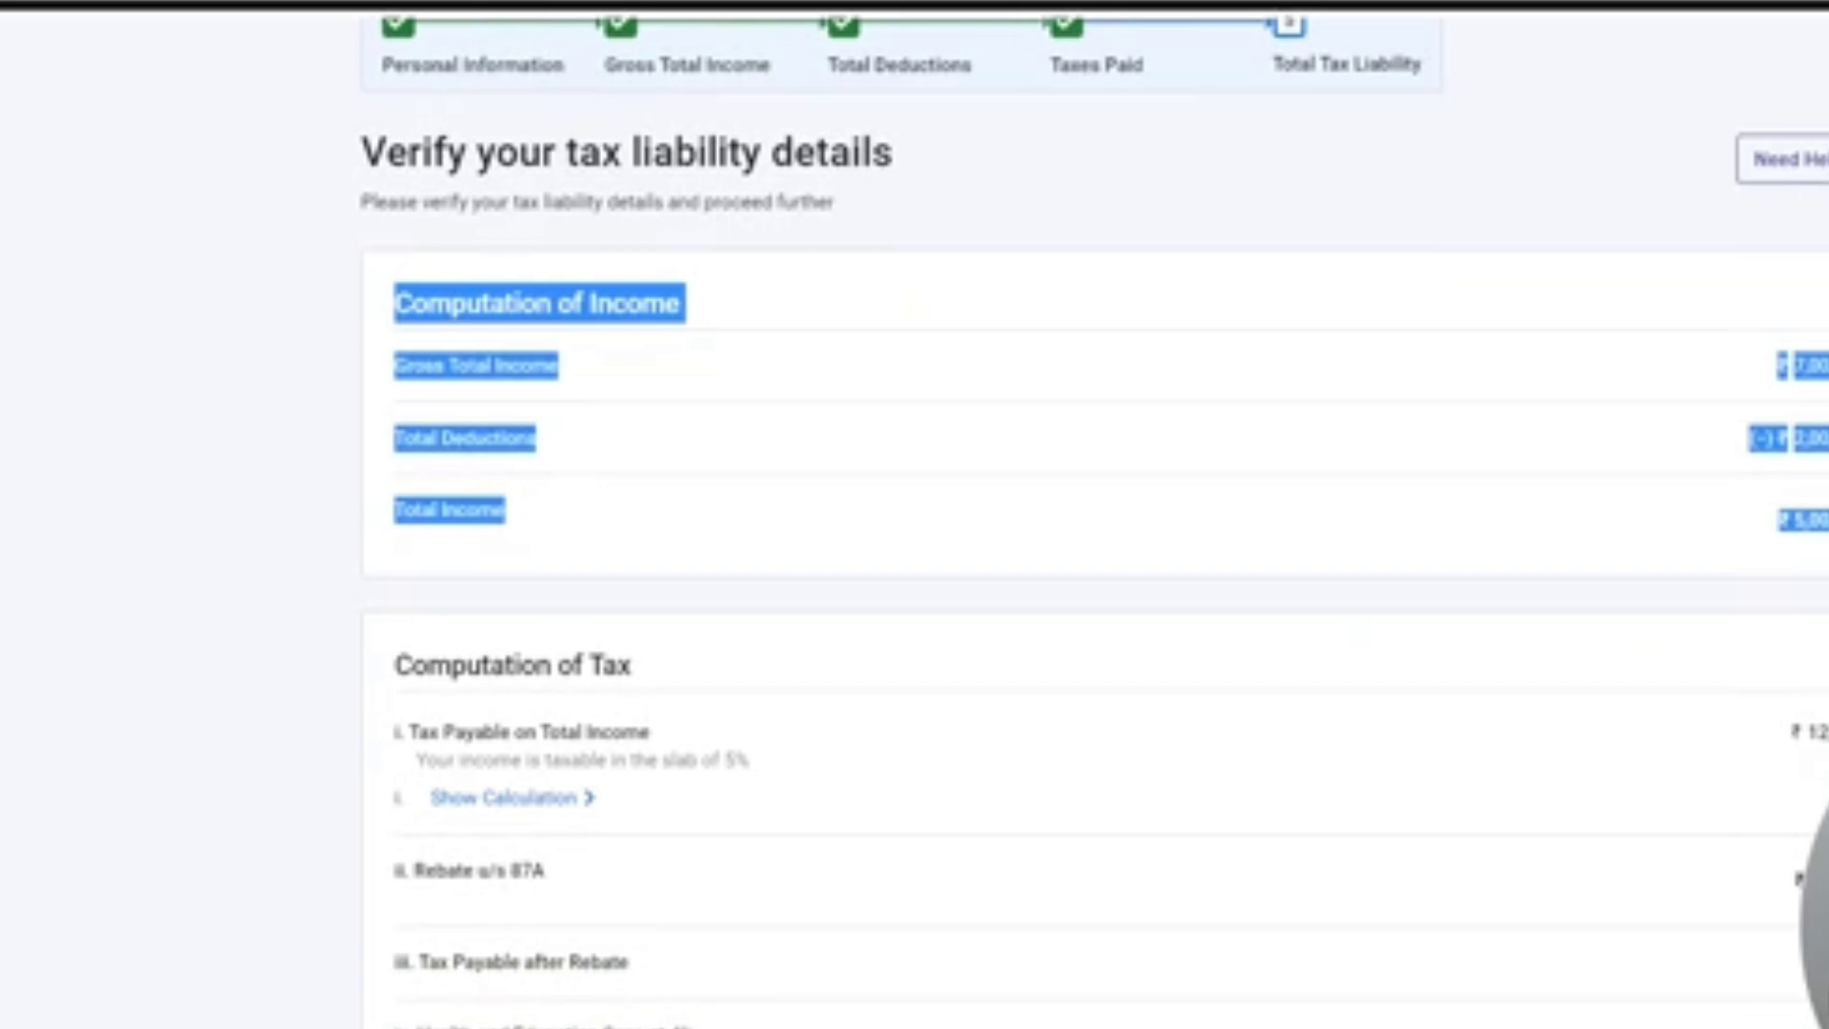
click(1751, 878)
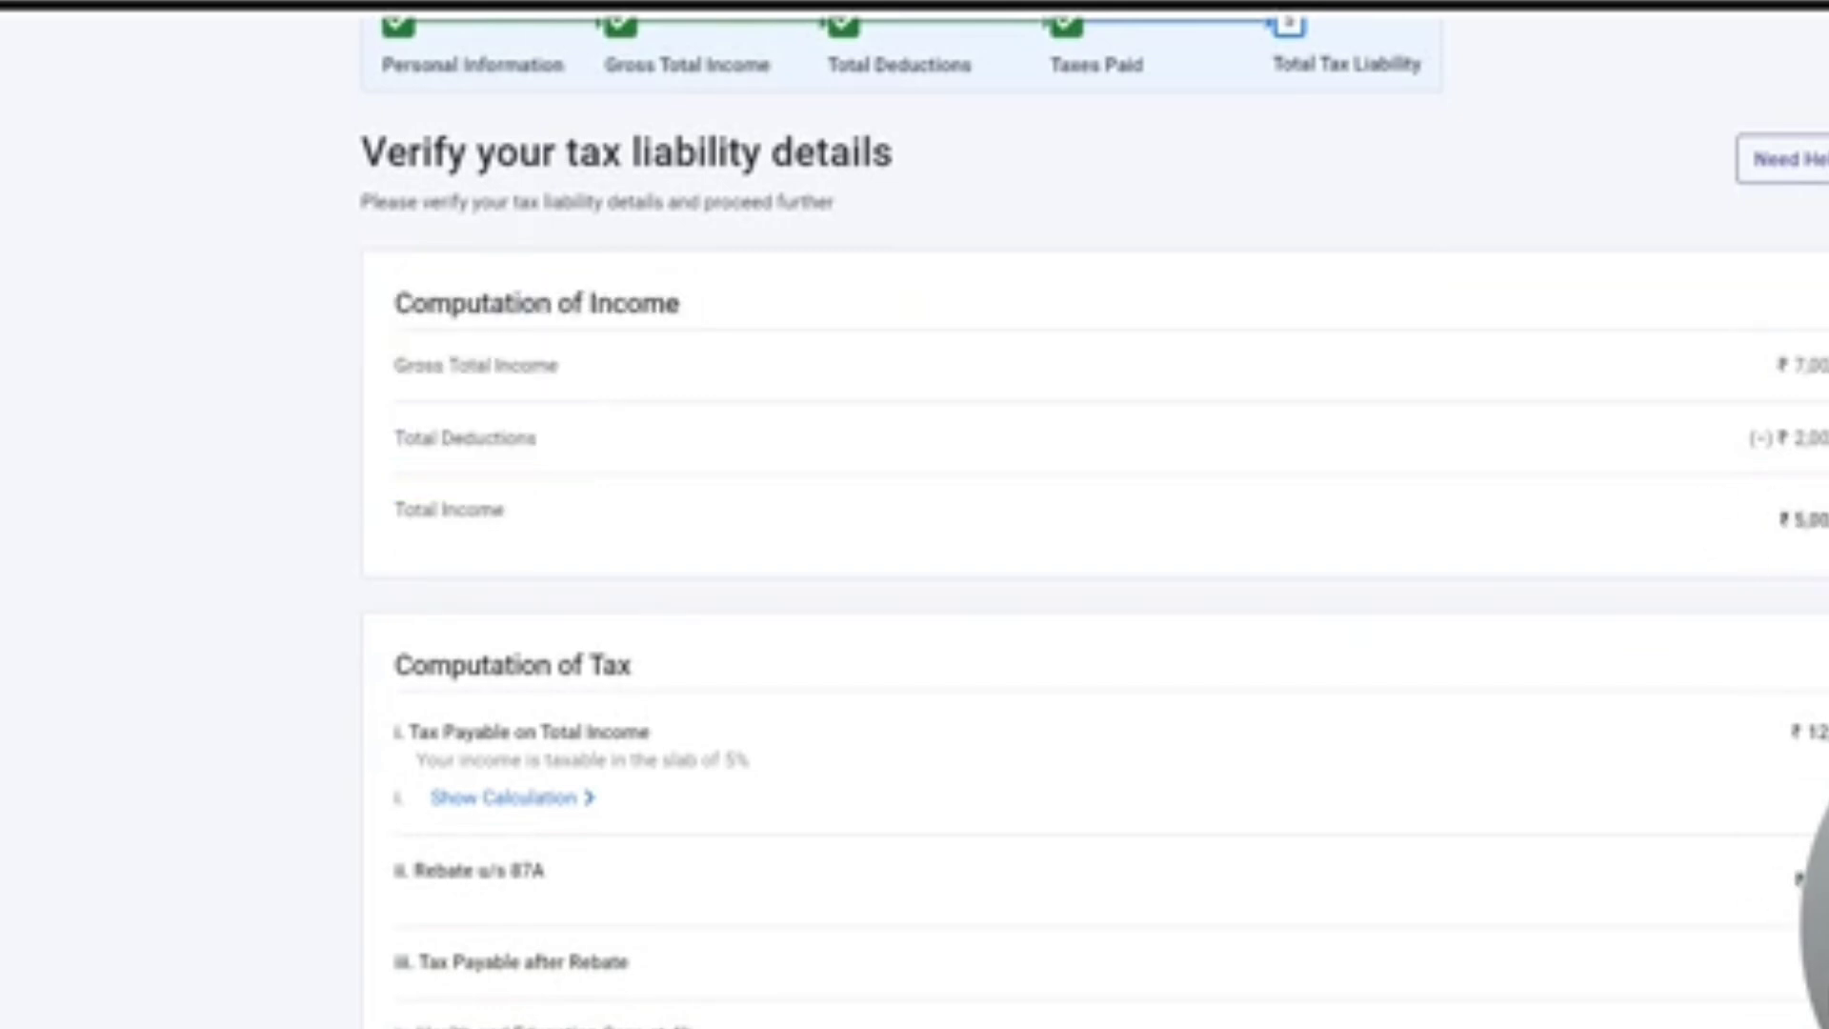
scroll(1797, 534, down, 5)
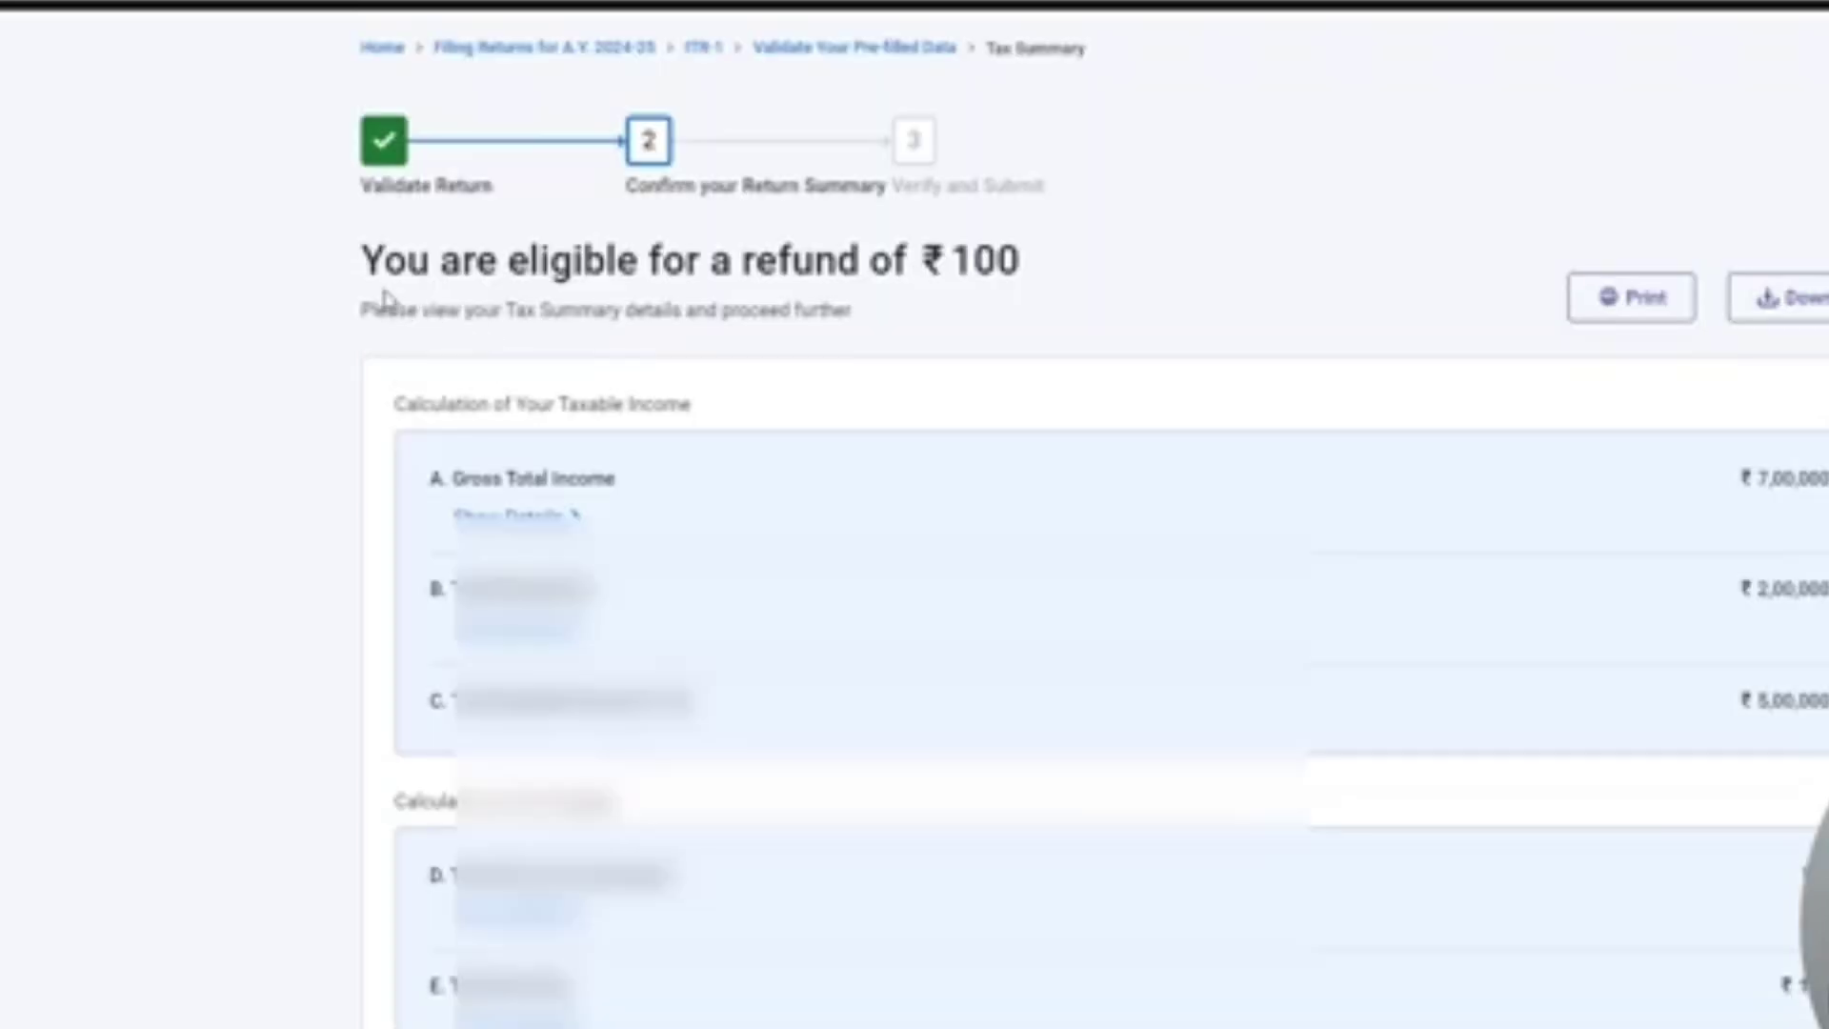
Review the refund amount and taxable income calculation in the tax summary and open the return preview
drag(1021, 271, 903, 286)
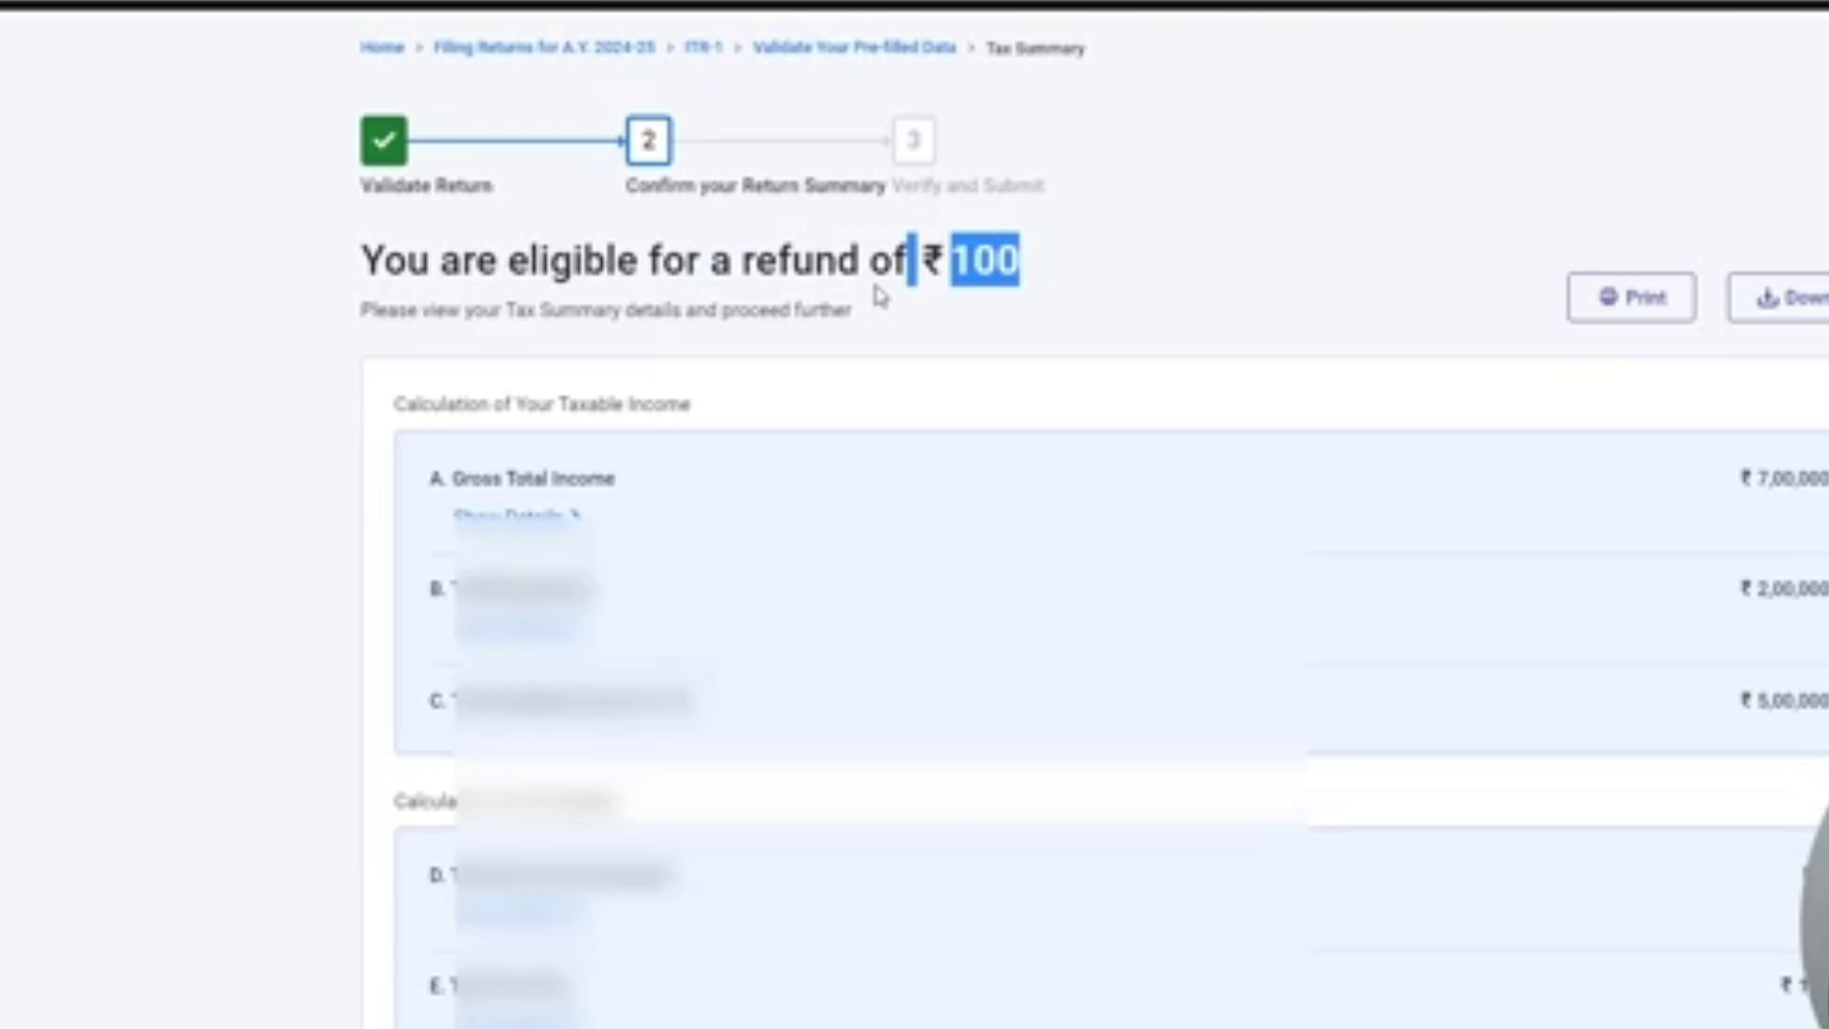
scroll(865, 293, down, 5)
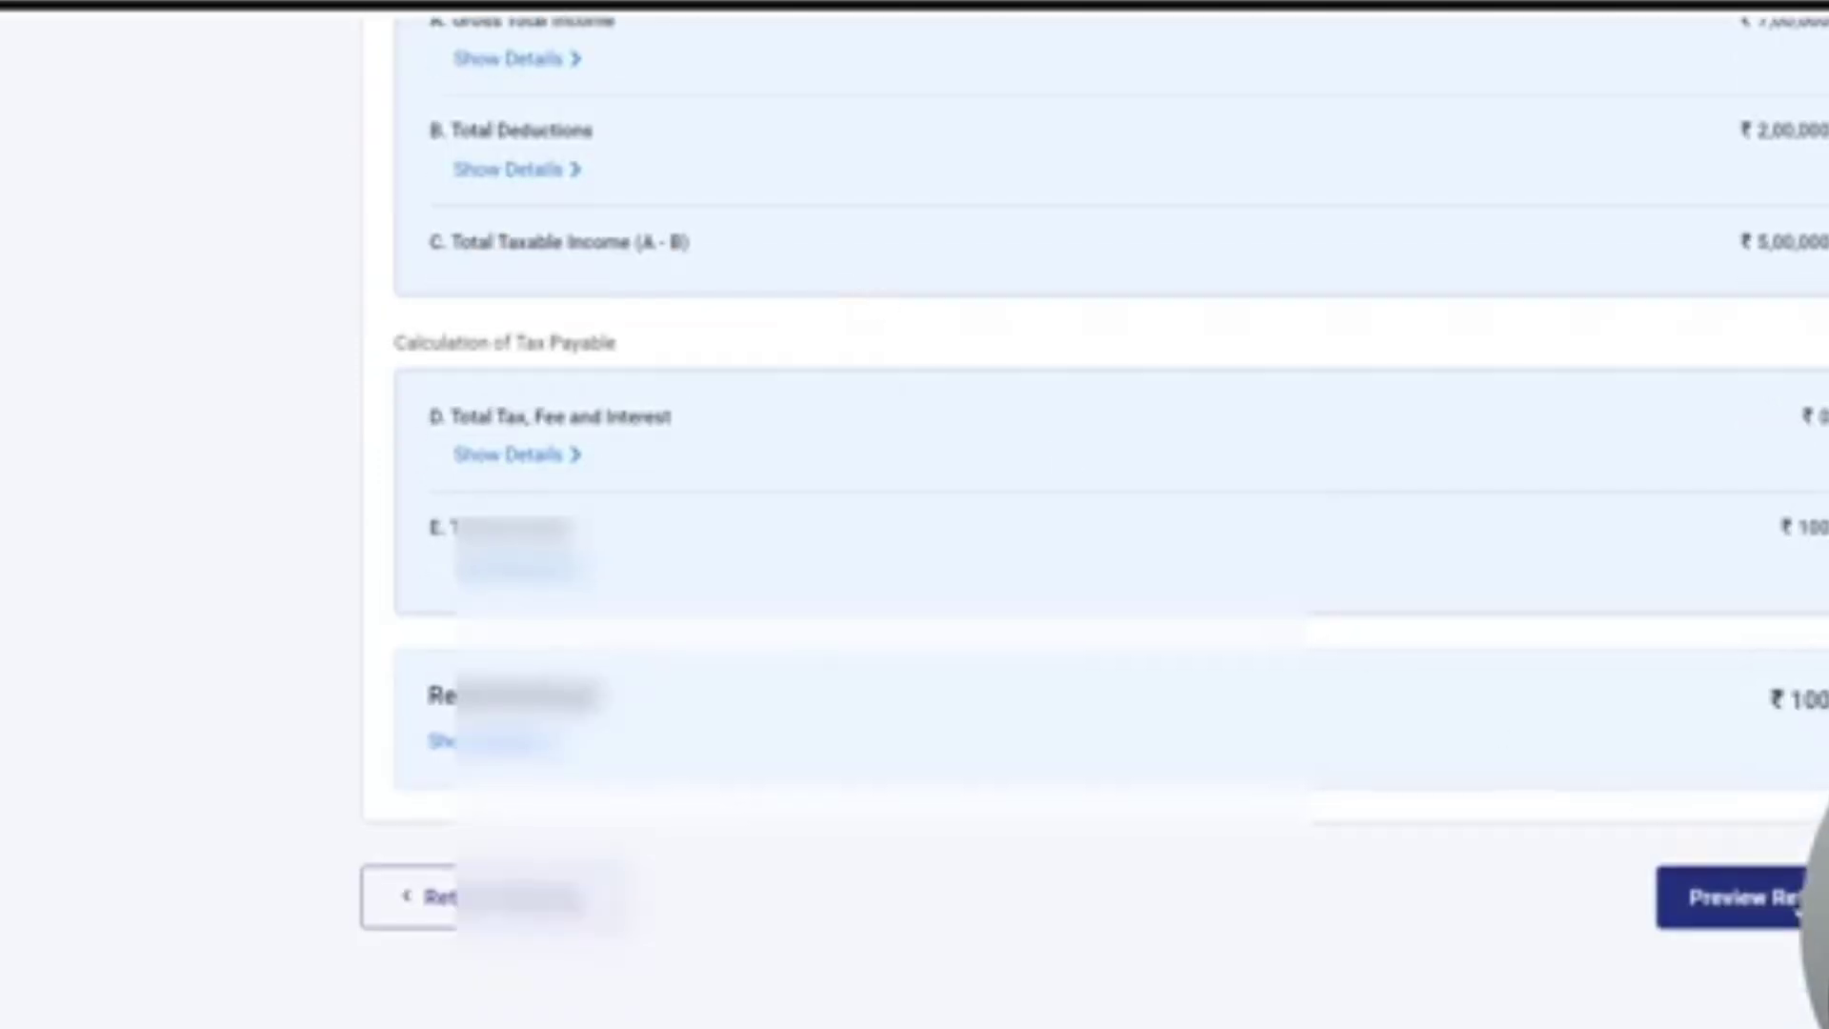
click(1798, 903)
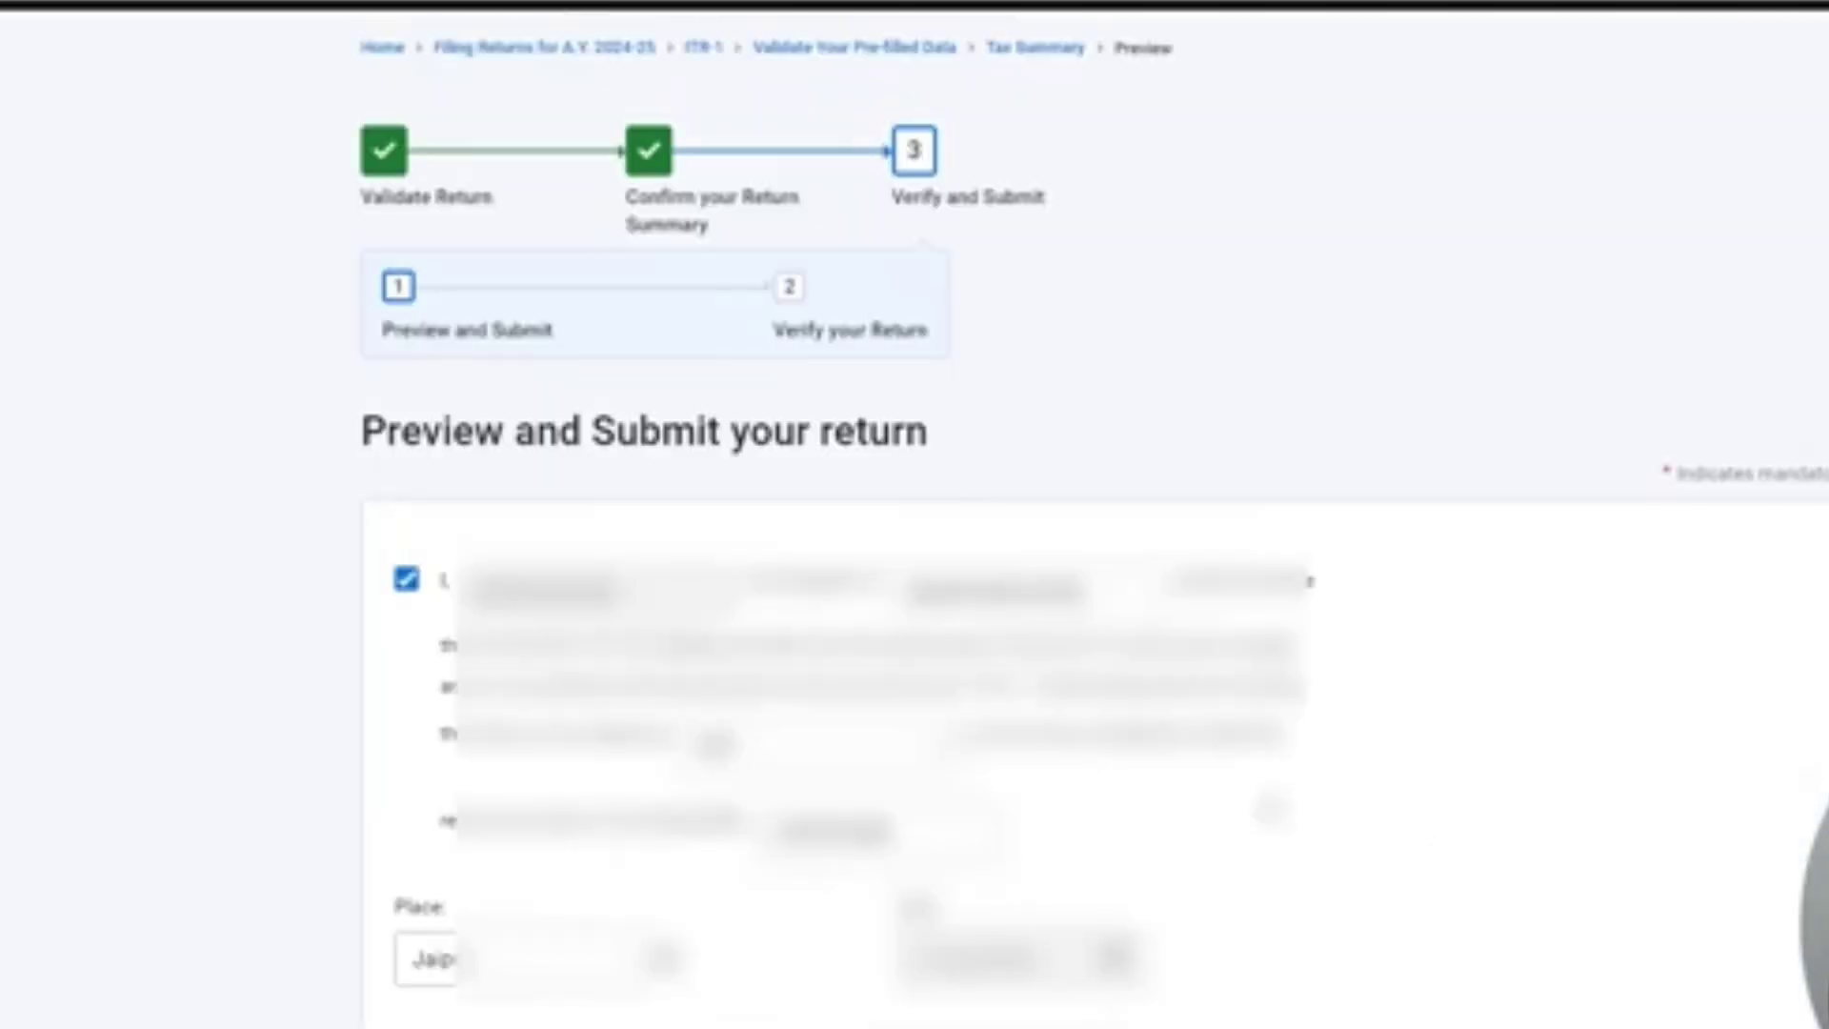
Go through the declaration and return preview, submit the return for validation and check the validation result
scroll(392, 590, down, 7)
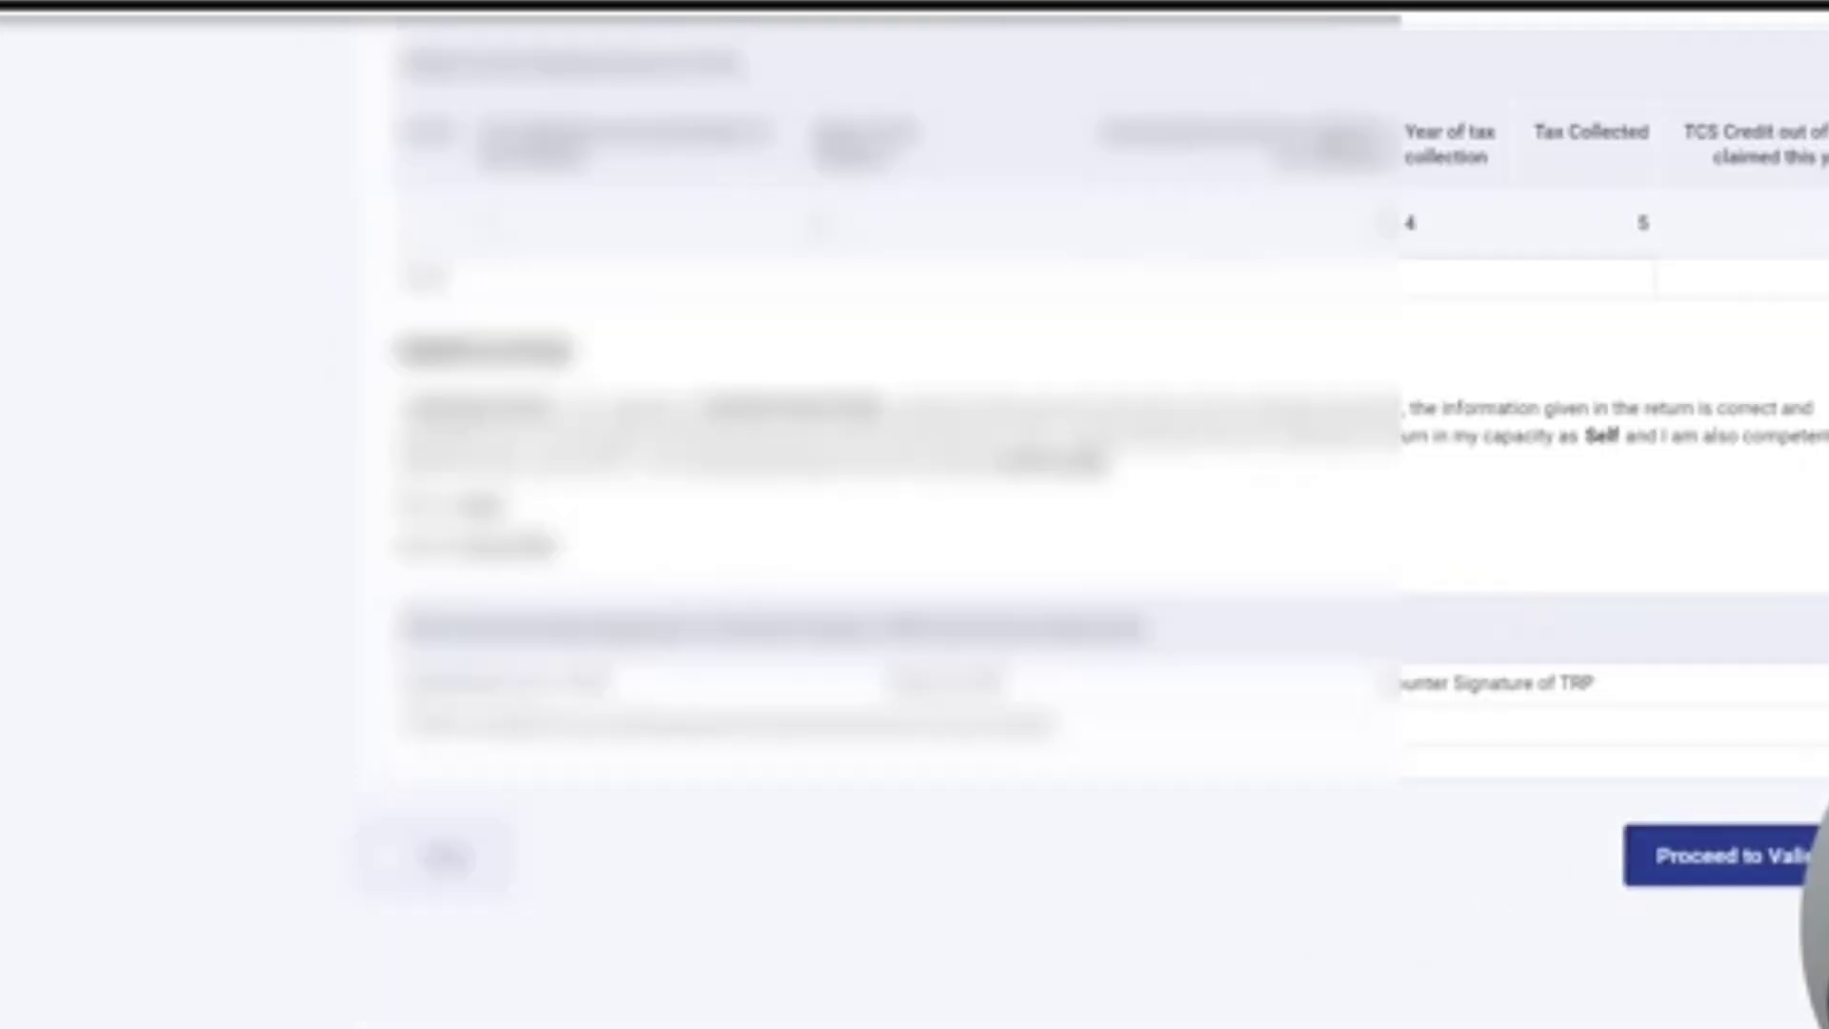
click(1724, 856)
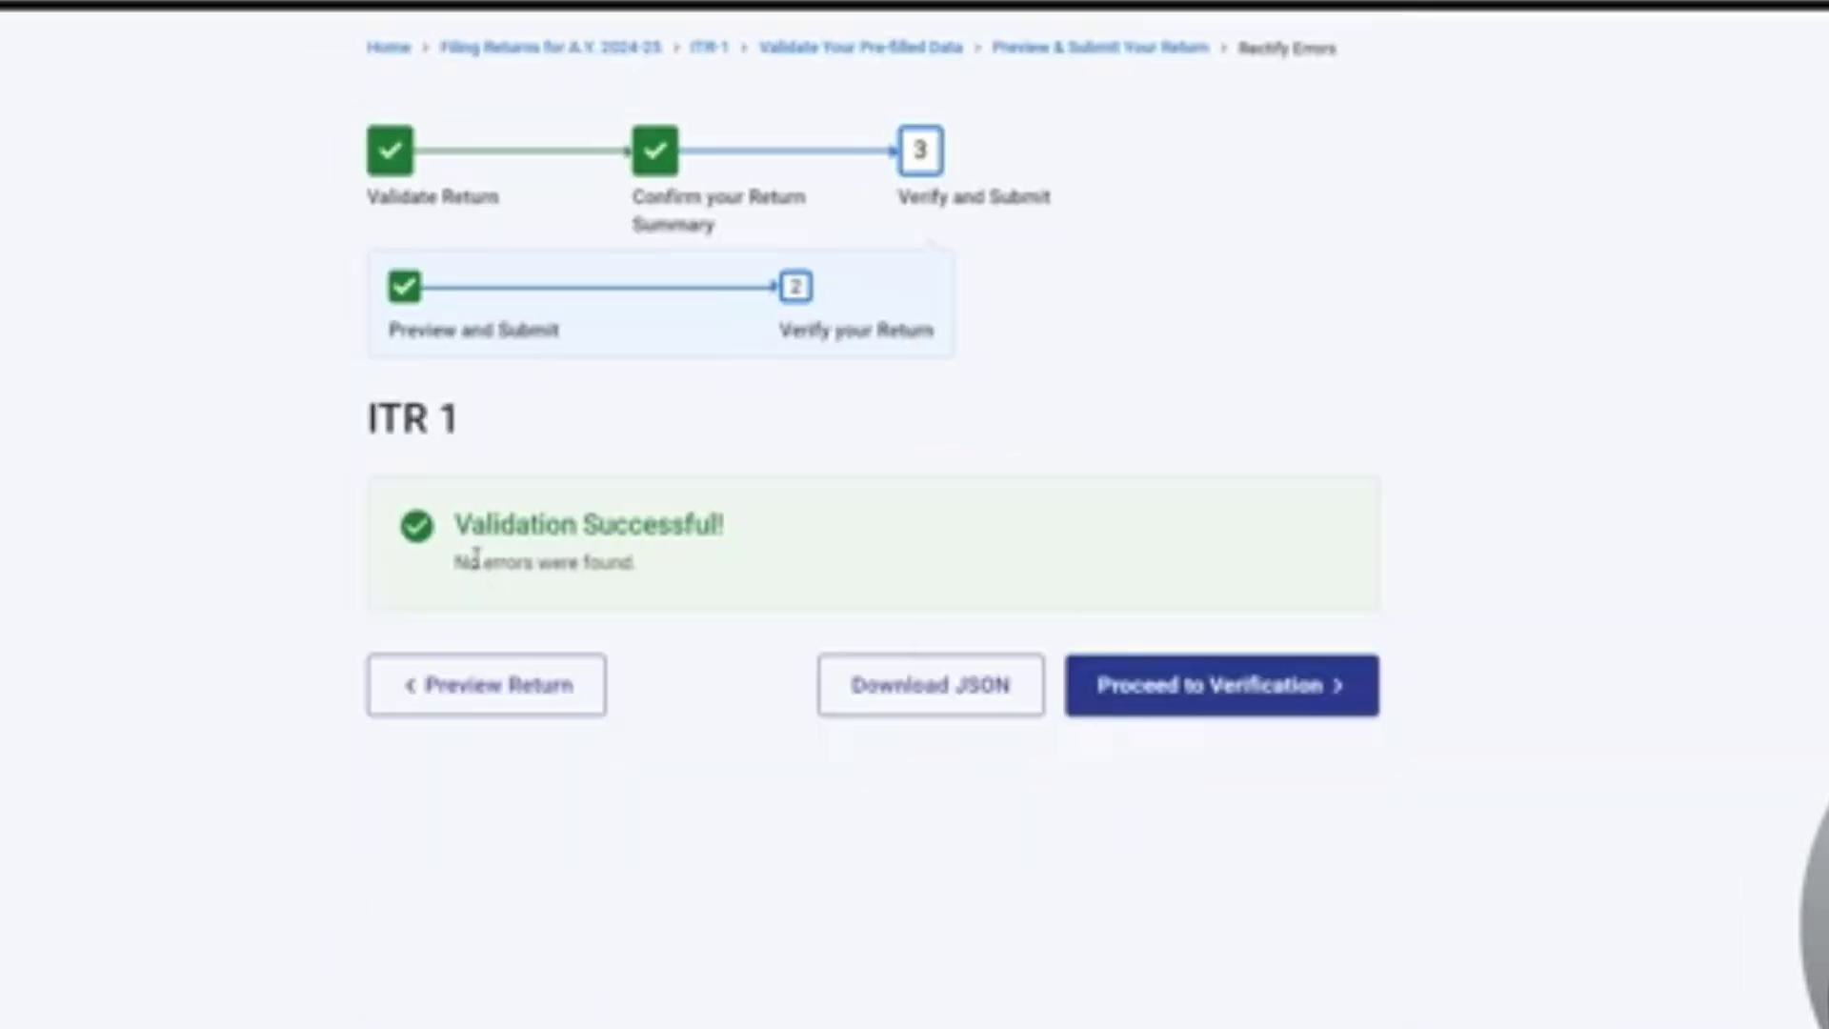
drag(460, 562, 907, 567)
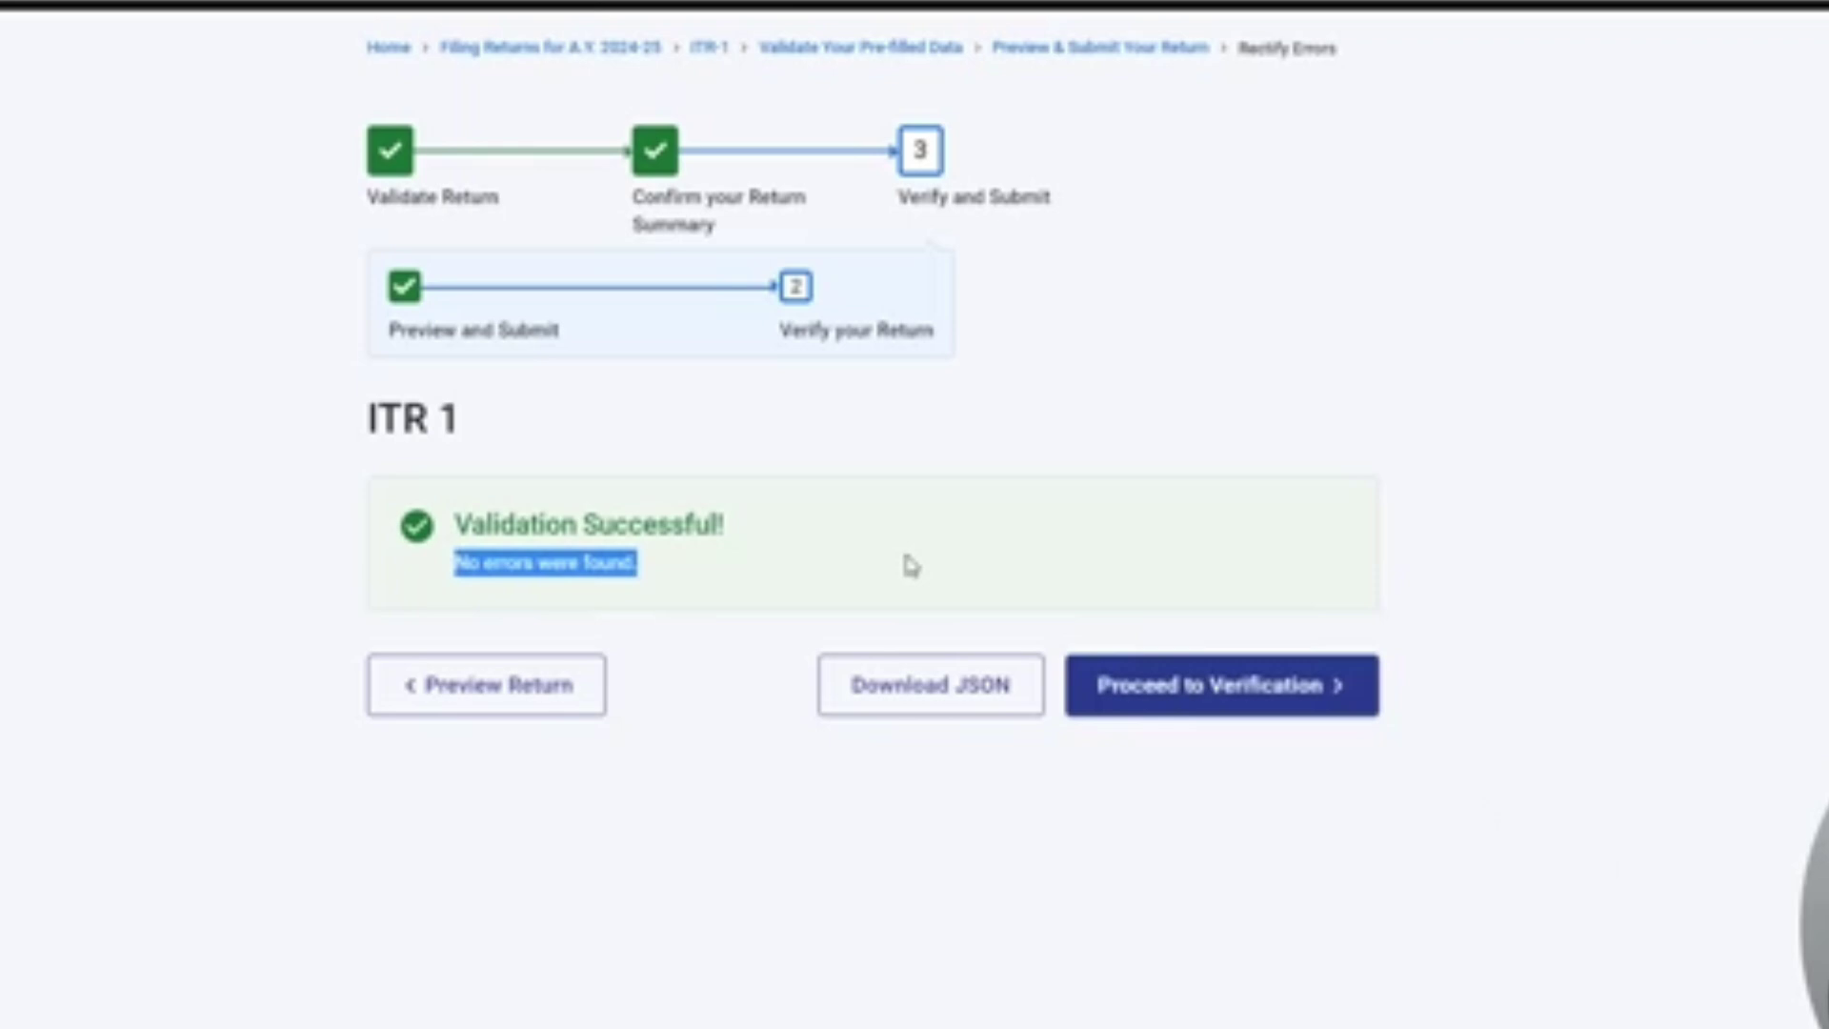